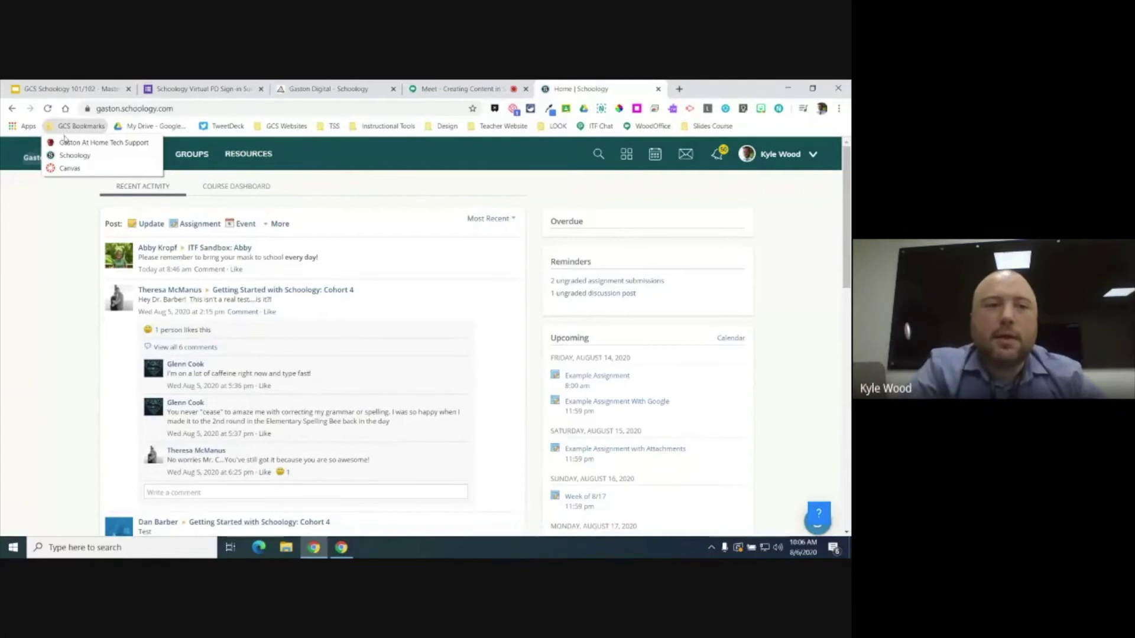
Step: Open the Grade Setup page of the ITF Sandbox course that has the beach picture
{"action": "left_click", "coordinate": [53, 290]}
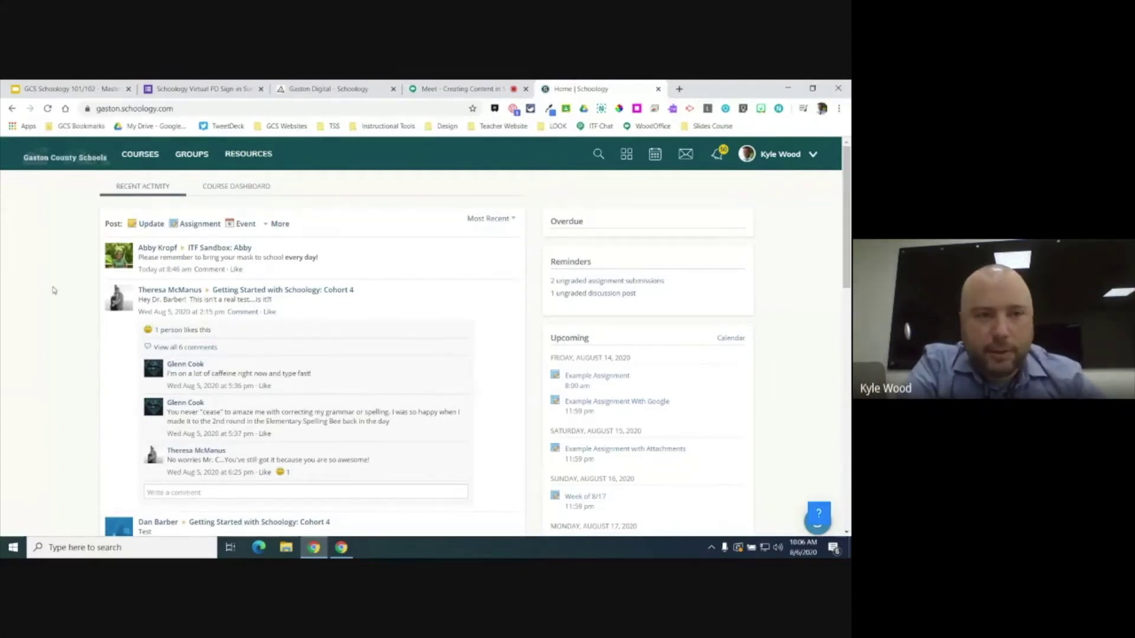
{"action": "left_click", "coordinate": [134, 166]}
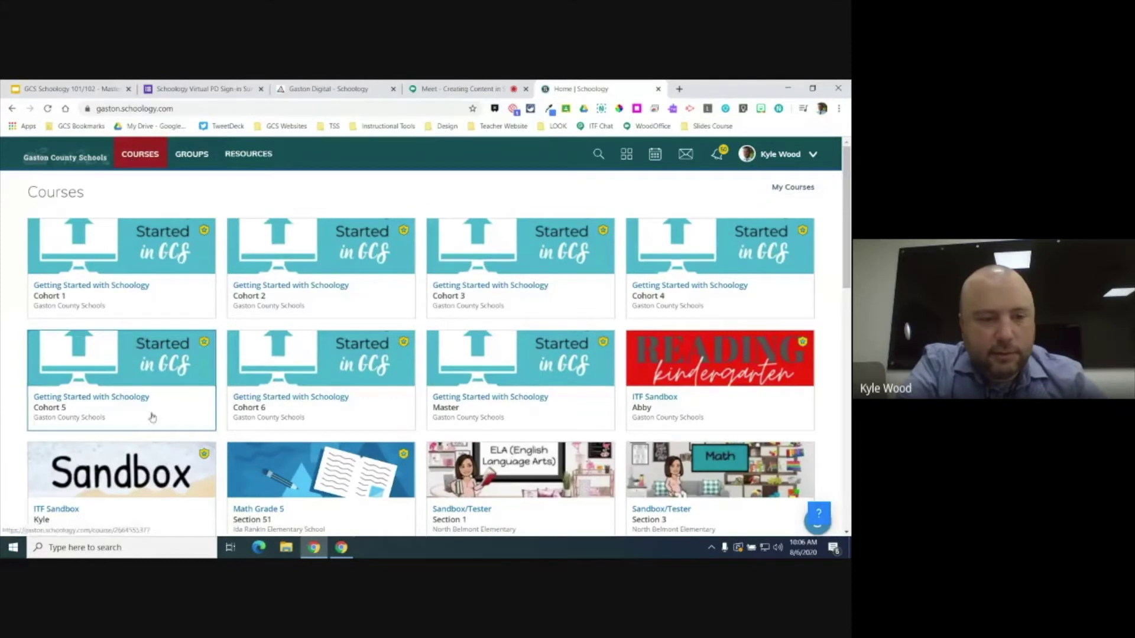
{"action": "left_click", "coordinate": [154, 461]}
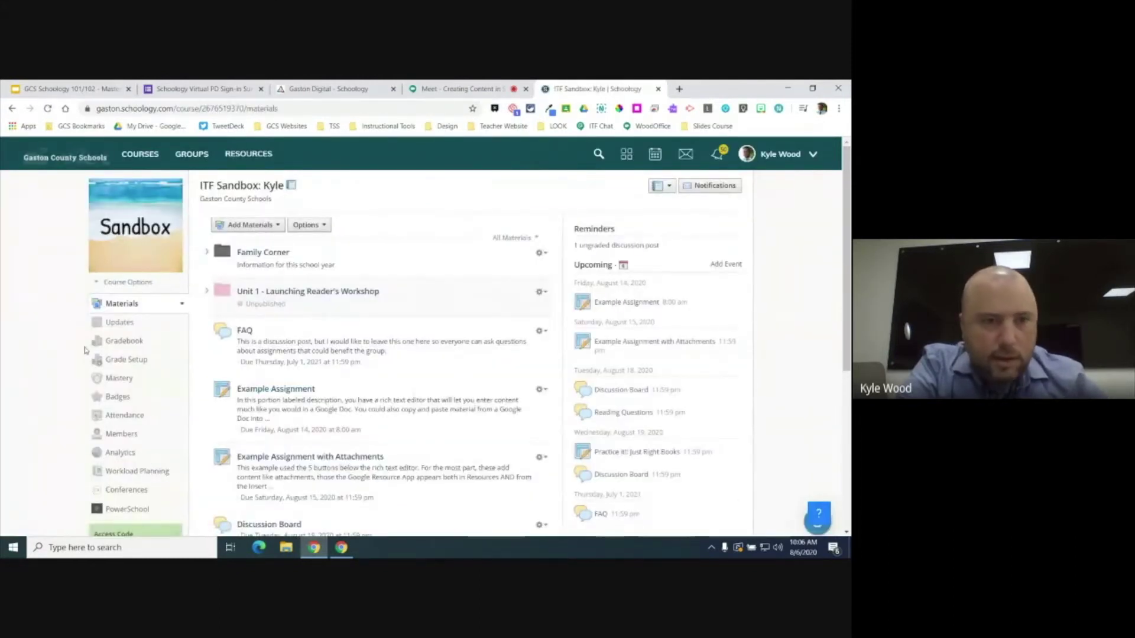
{"action": "scroll", "coordinate": [50, 299], "scroll_direction": "down", "scroll_amount": 1}
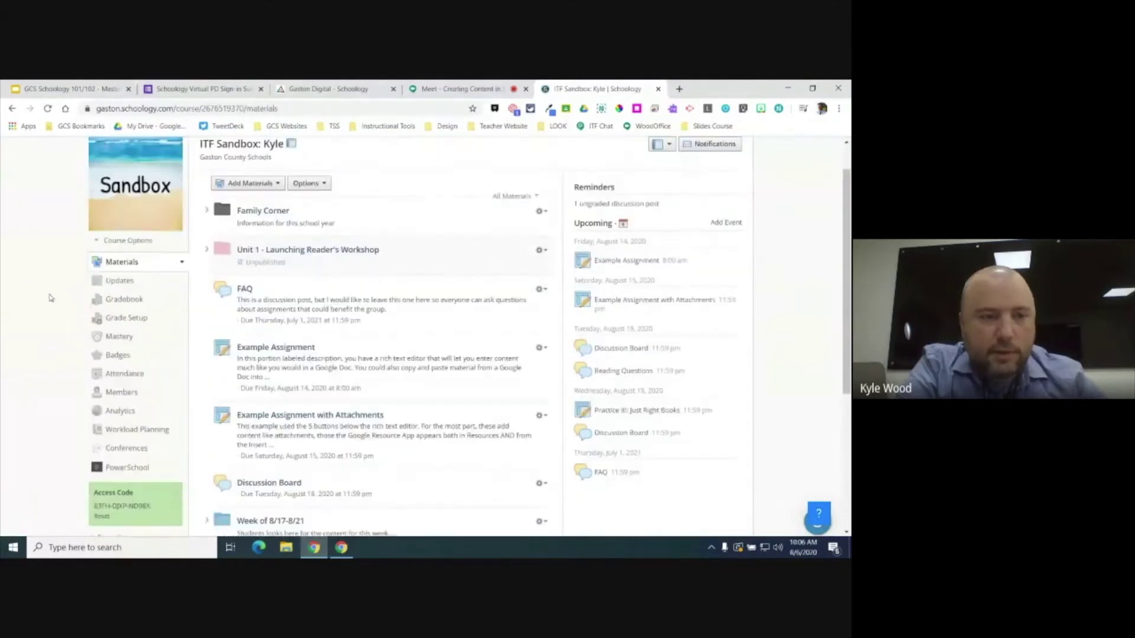
{"action": "left_click", "coordinate": [119, 321]}
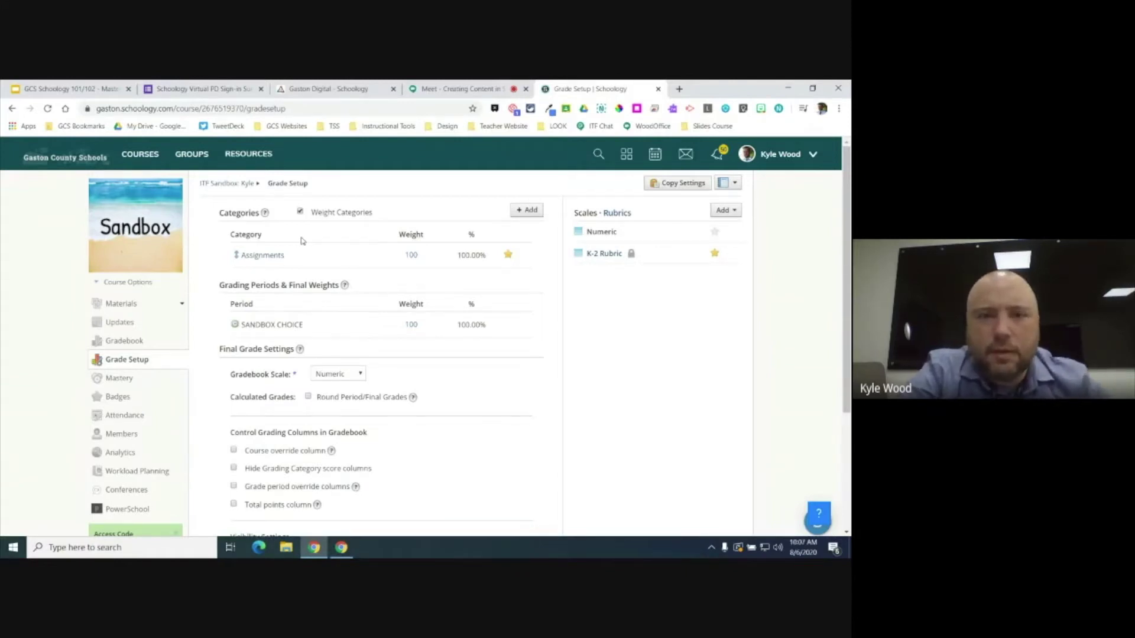
Step: Try to add a grading category named Assignments with a weight of 100
{"action": "left_click", "coordinate": [528, 212]}
{"action": "left_click", "coordinate": [404, 241]}
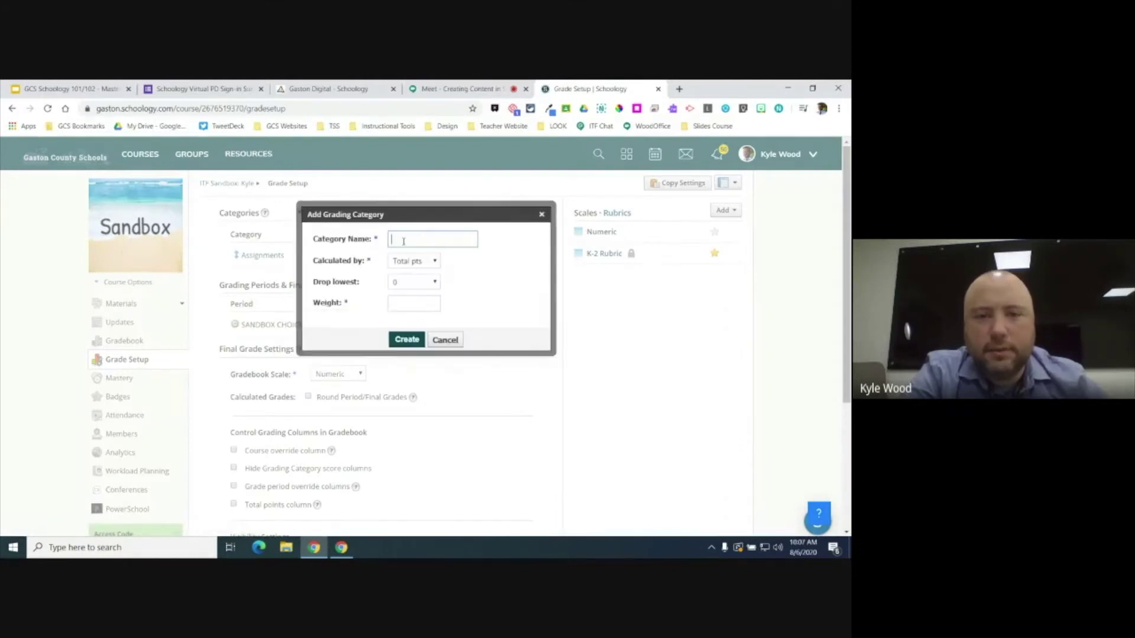
{"action": "type", "text": "Assignmen"}
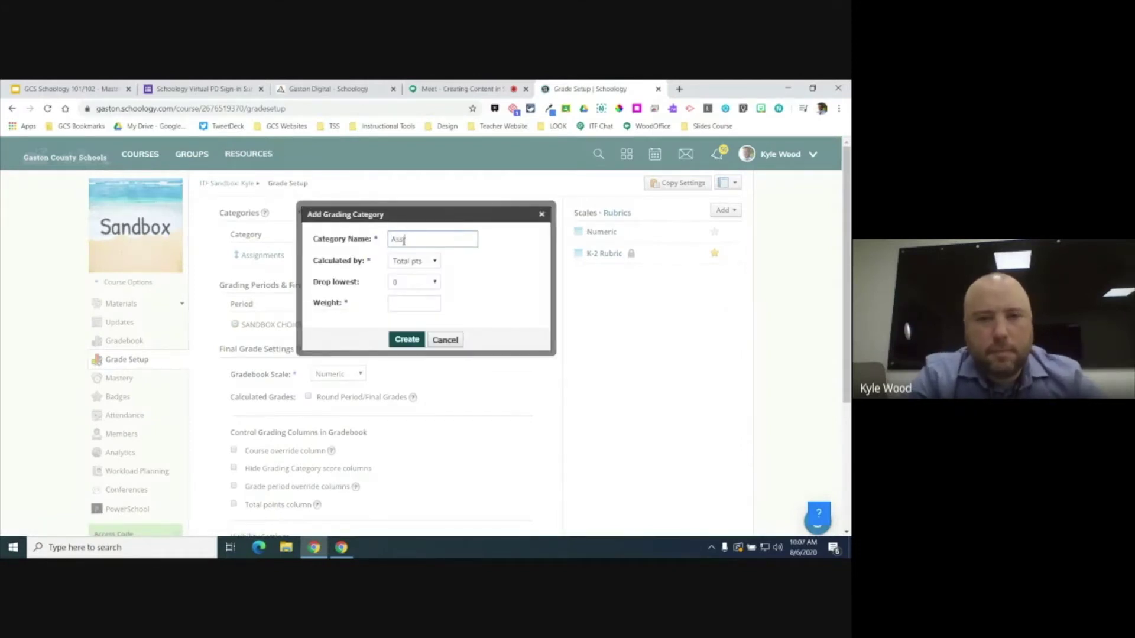
{"action": "type", "text": "ts"}
{"action": "left_click", "coordinate": [439, 300]}
{"action": "type", "text": "100"}
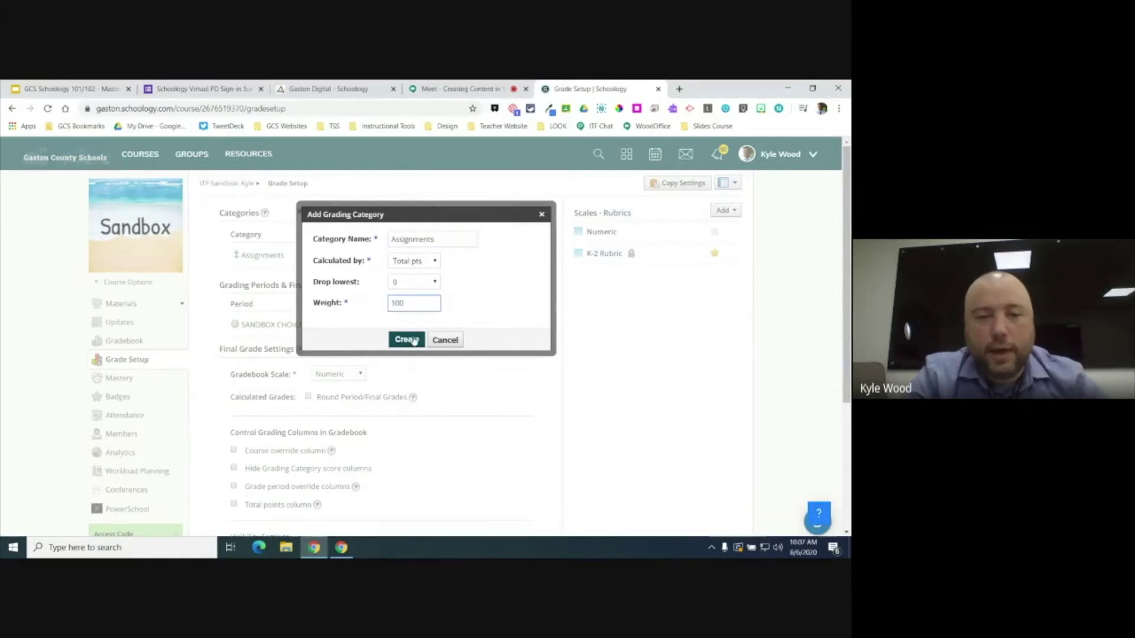
{"action": "left_click", "coordinate": [414, 340]}
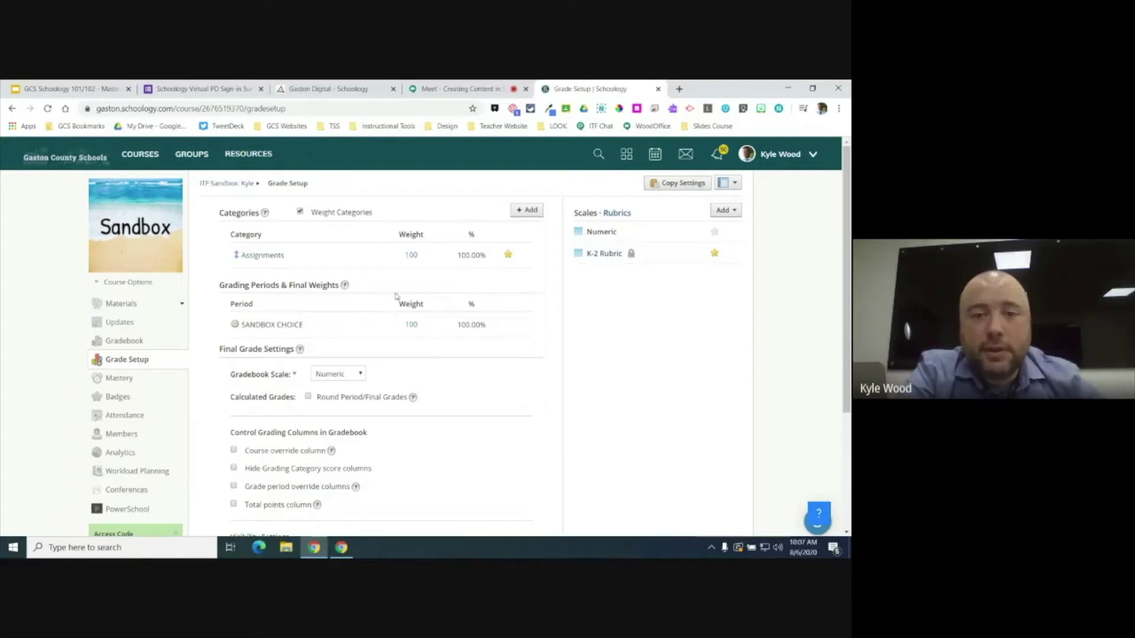
{"action": "left_click", "coordinate": [521, 211]}
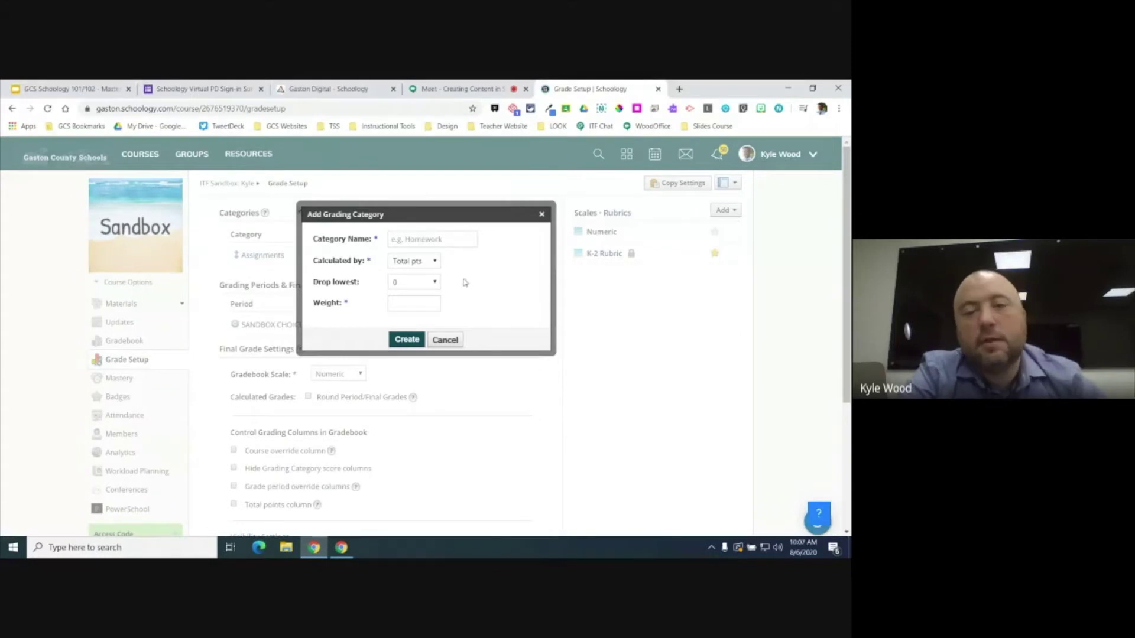
{"action": "left_click", "coordinate": [445, 341]}
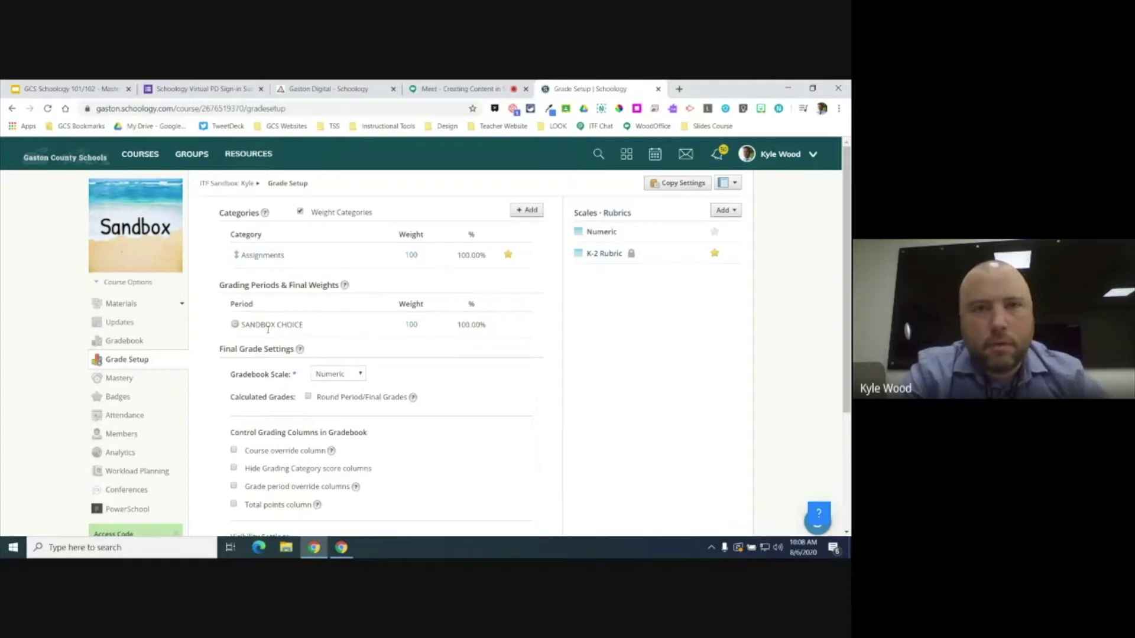
Step: Switch the gradebook scale to K-2 Rubric and return it to Numeric
{"action": "scroll", "coordinate": [268, 329], "scroll_direction": "down", "scroll_amount": 1}
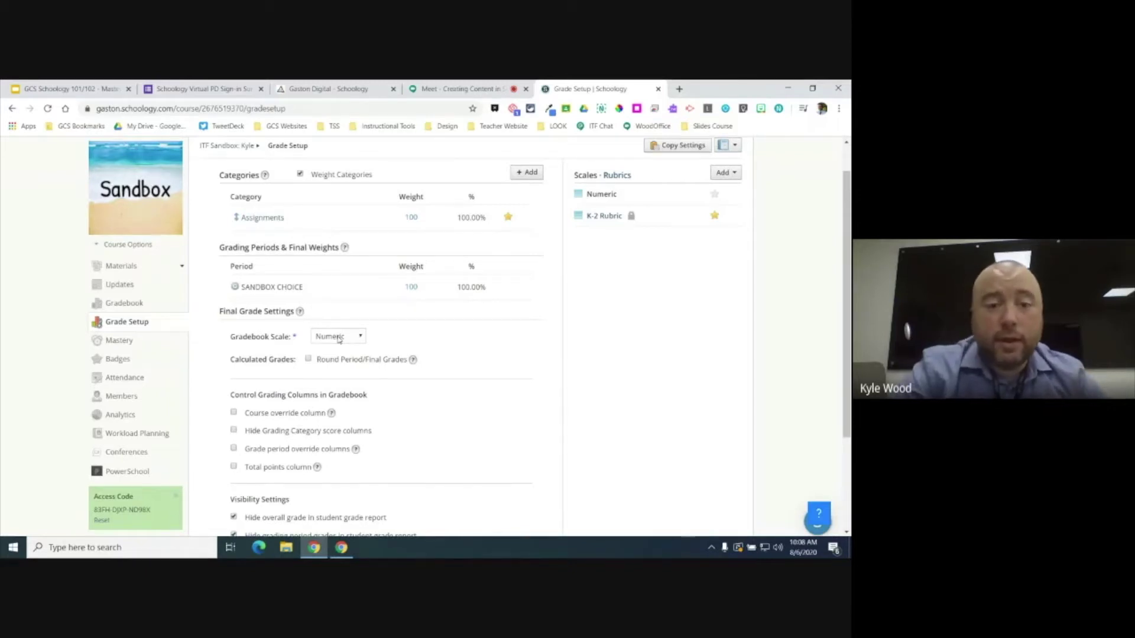
{"action": "left_click", "coordinate": [339, 337]}
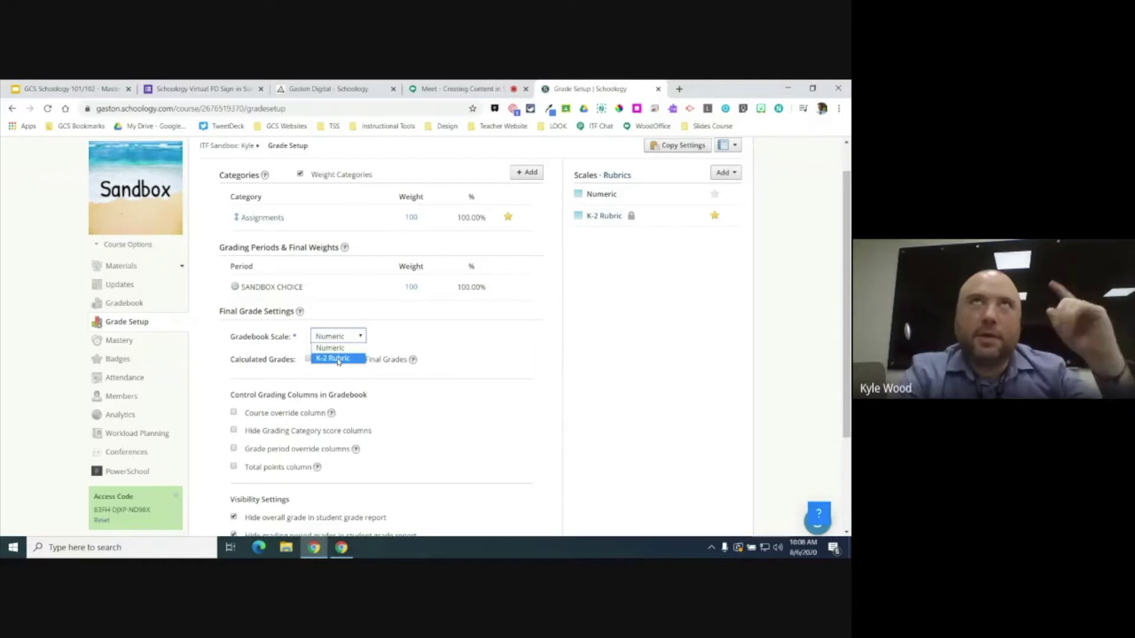
{"action": "left_click", "coordinate": [339, 359]}
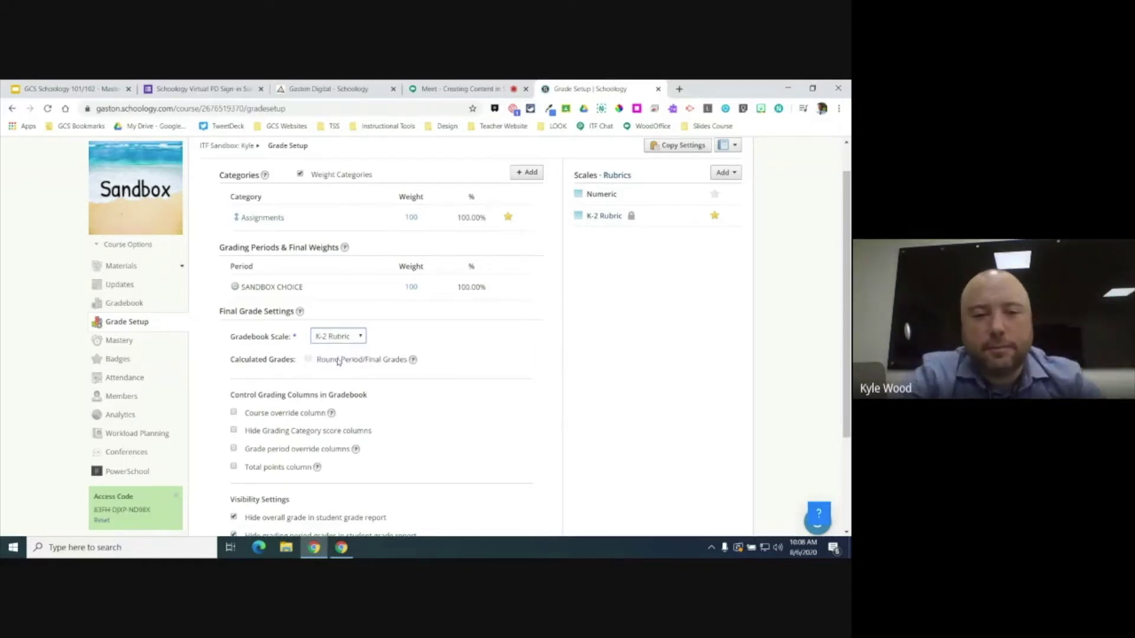
{"action": "left_click", "coordinate": [333, 340]}
{"action": "left_click", "coordinate": [332, 348]}
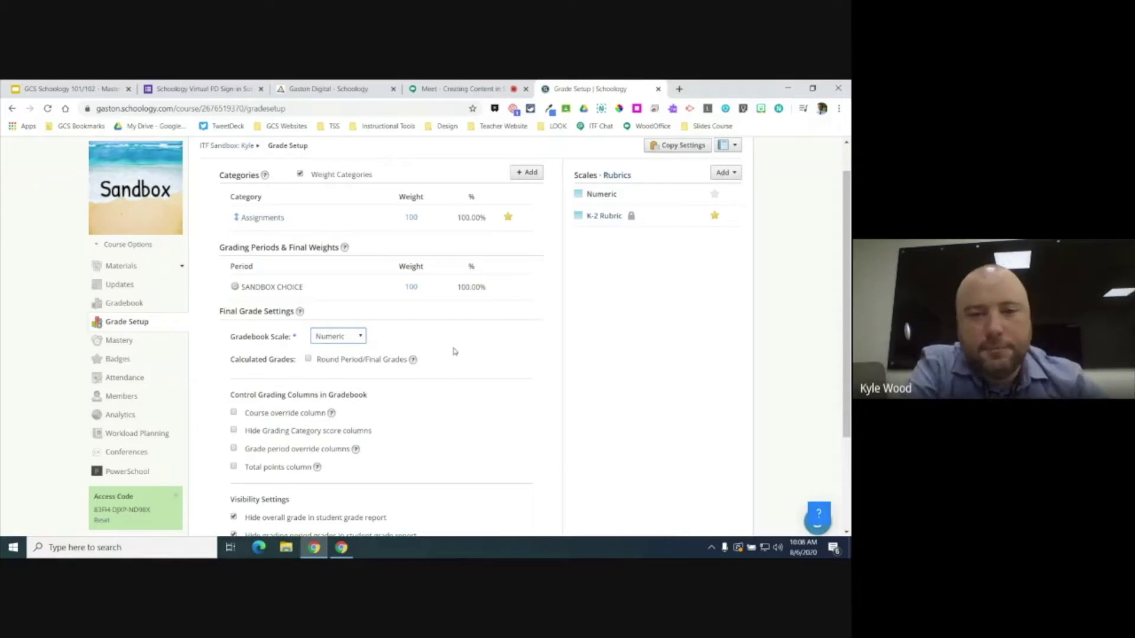
Step: Review the visibility settings for student grade reports and save the grade setup changes
{"action": "scroll", "coordinate": [454, 351], "scroll_direction": "down", "scroll_amount": 3}
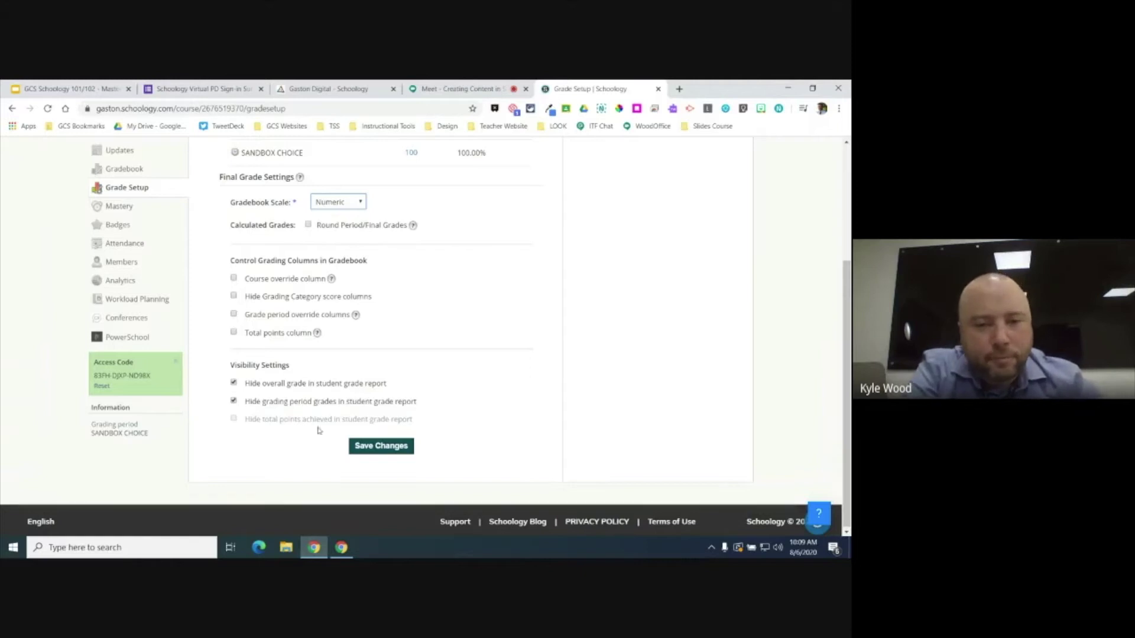
{"action": "left_click", "coordinate": [381, 446]}
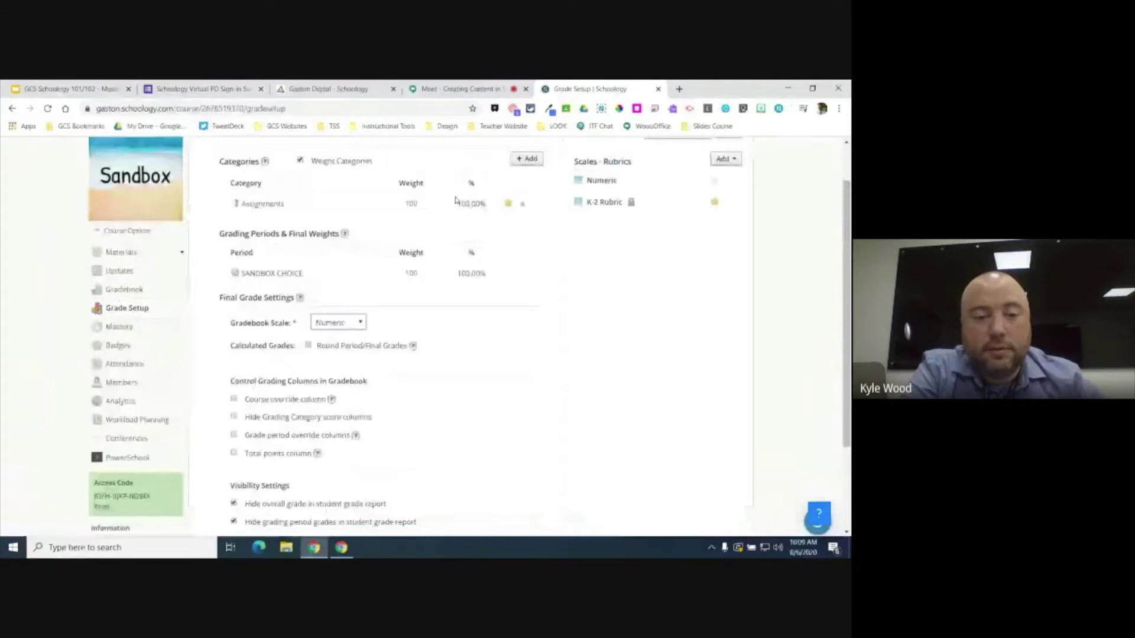
{"action": "scroll", "coordinate": [497, 353], "scroll_direction": "down", "scroll_amount": 2}
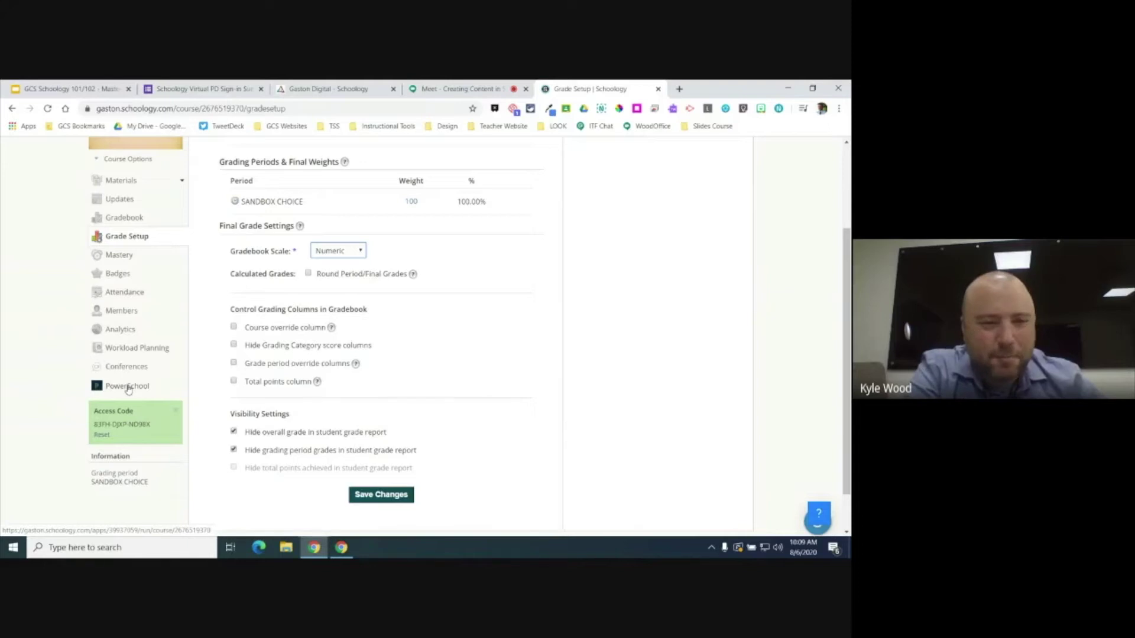
{"action": "scroll", "coordinate": [128, 391], "scroll_direction": "up", "scroll_amount": 2}
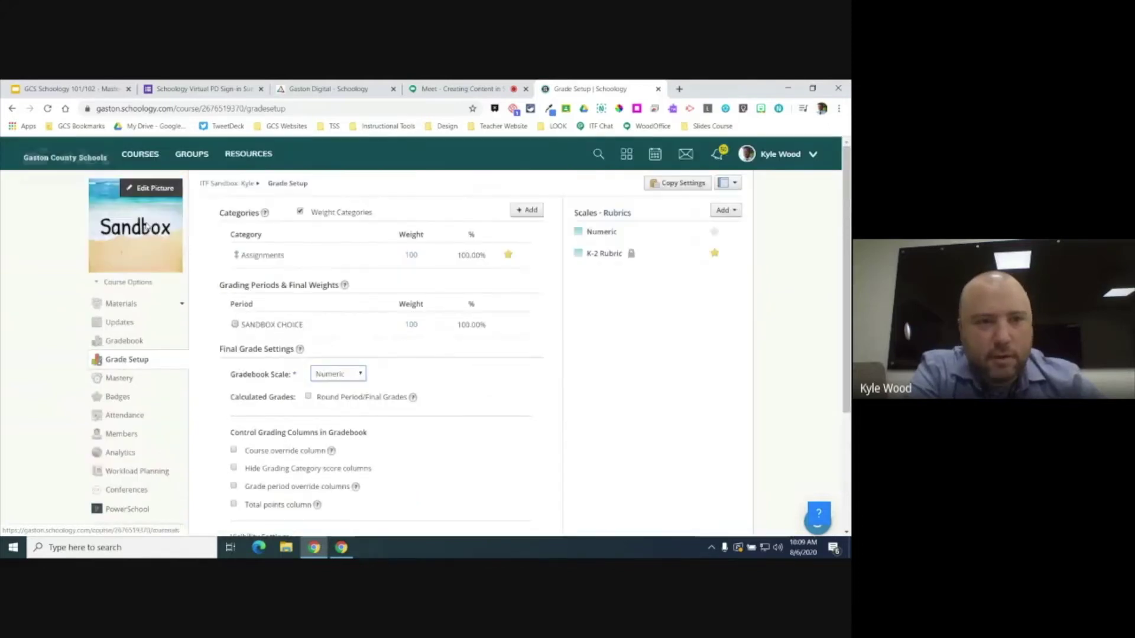
Step: Open the PowerSchool configuration of Math Grade 5: Section 51 and enable automatic shortening of assignment titles
{"action": "left_click", "coordinate": [135, 161]}
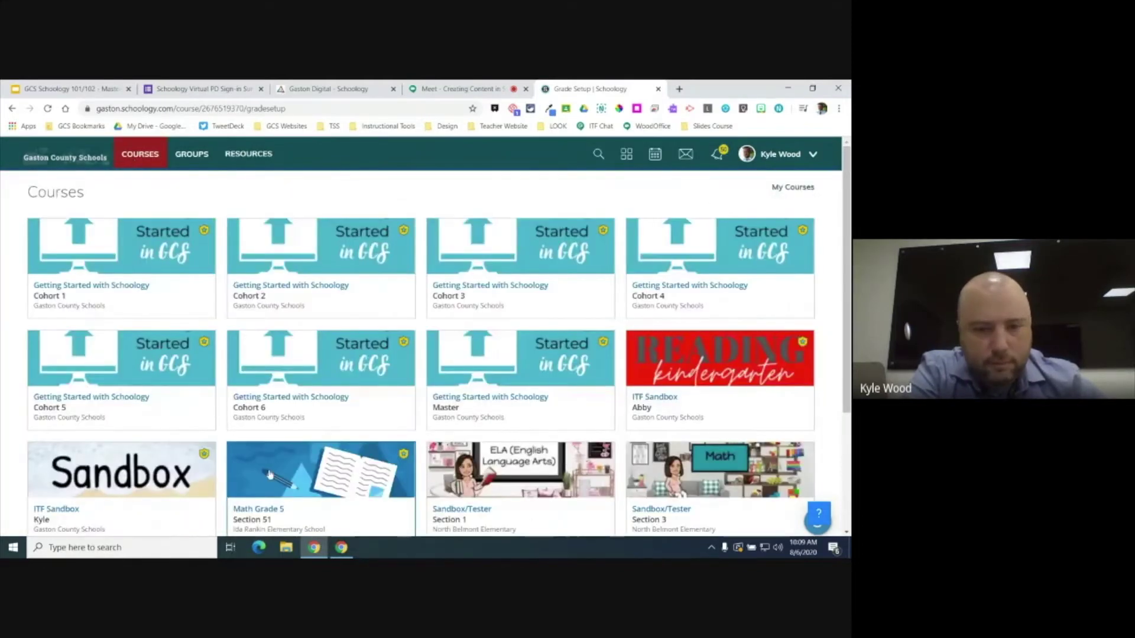
{"action": "left_click", "coordinate": [269, 474]}
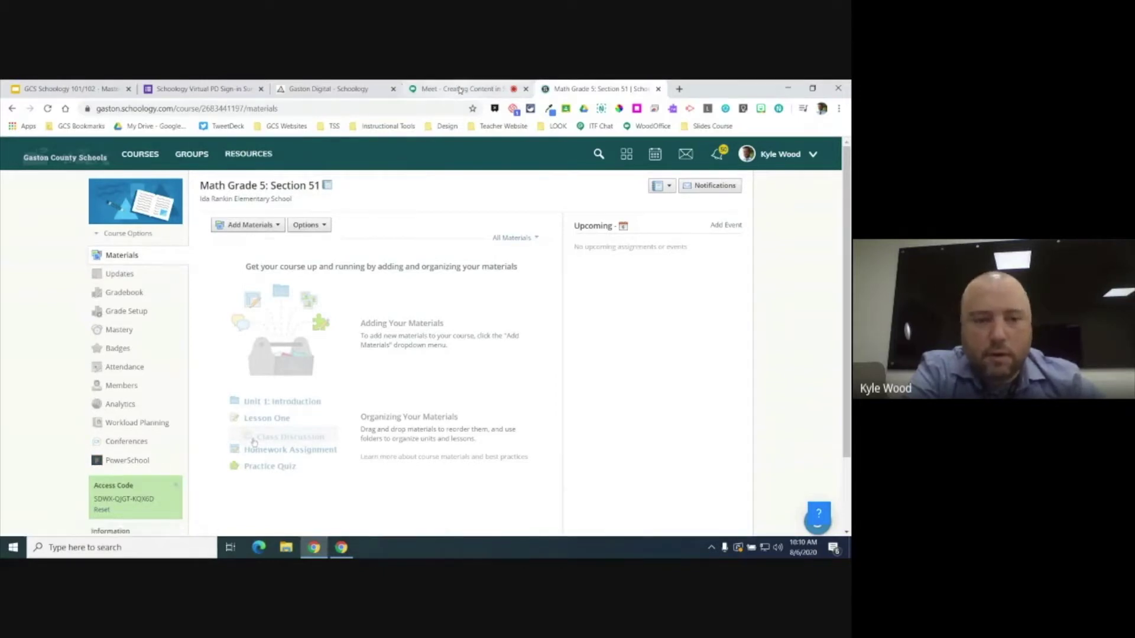
{"action": "left_click", "coordinate": [126, 461]}
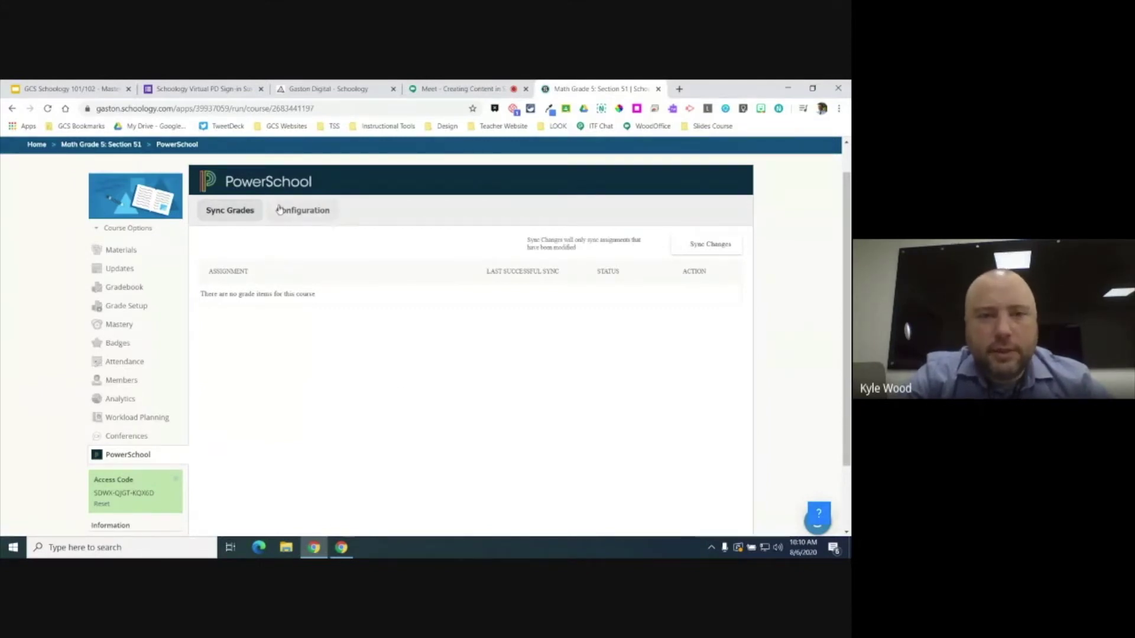
{"action": "left_click", "coordinate": [300, 214]}
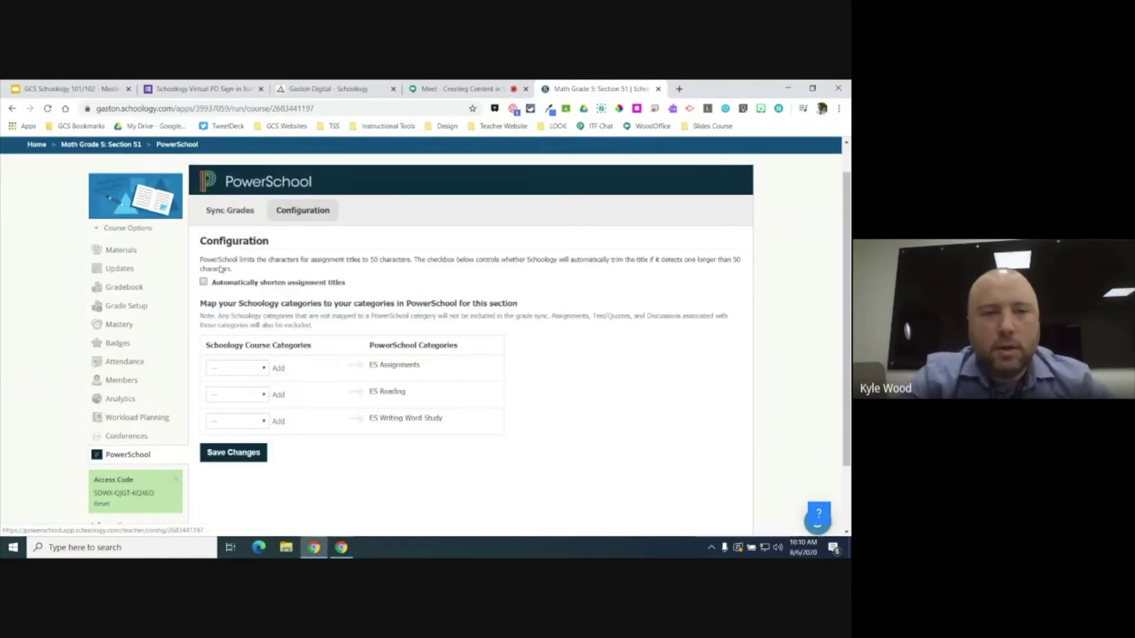
{"action": "left_click", "coordinate": [204, 283]}
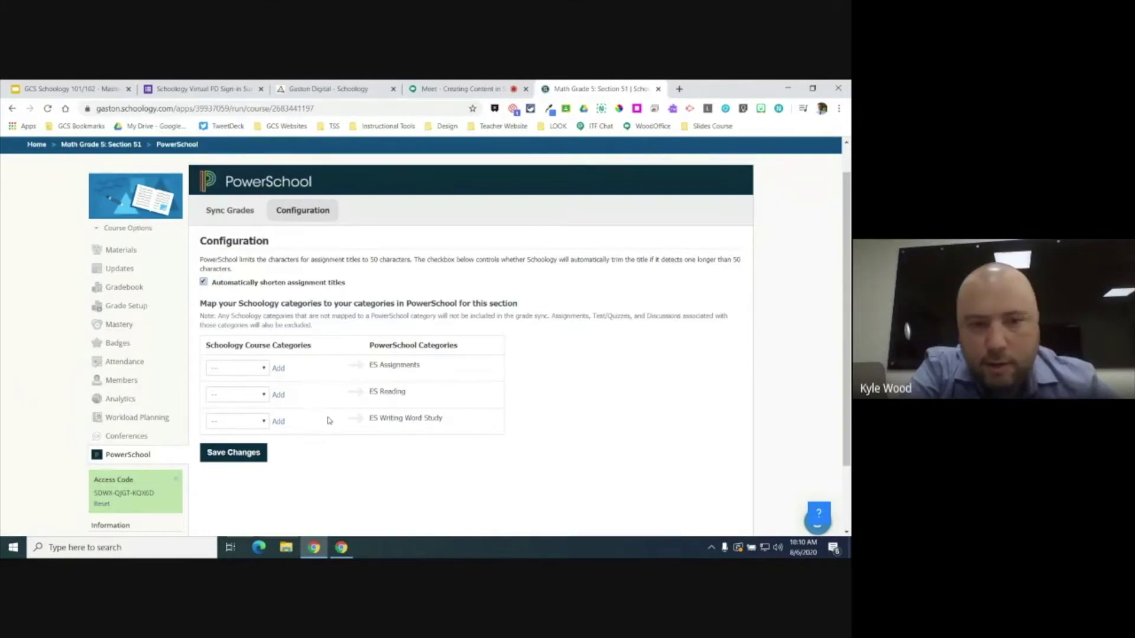
Step: Map the Schoology Assignments category to the PowerSchool category ES Assignments and clear that mapping again
{"action": "scroll", "coordinate": [330, 420], "scroll_direction": "down", "scroll_amount": 1}
{"action": "scroll", "coordinate": [329, 421], "scroll_direction": "down", "scroll_amount": 1}
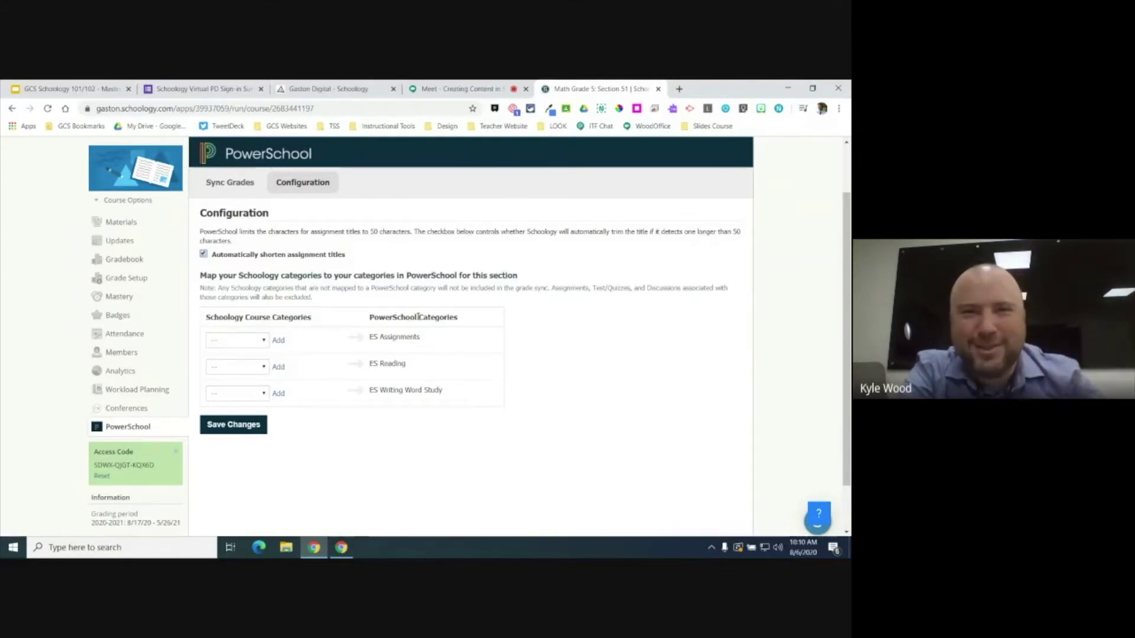
{"action": "left_click", "coordinate": [264, 340]}
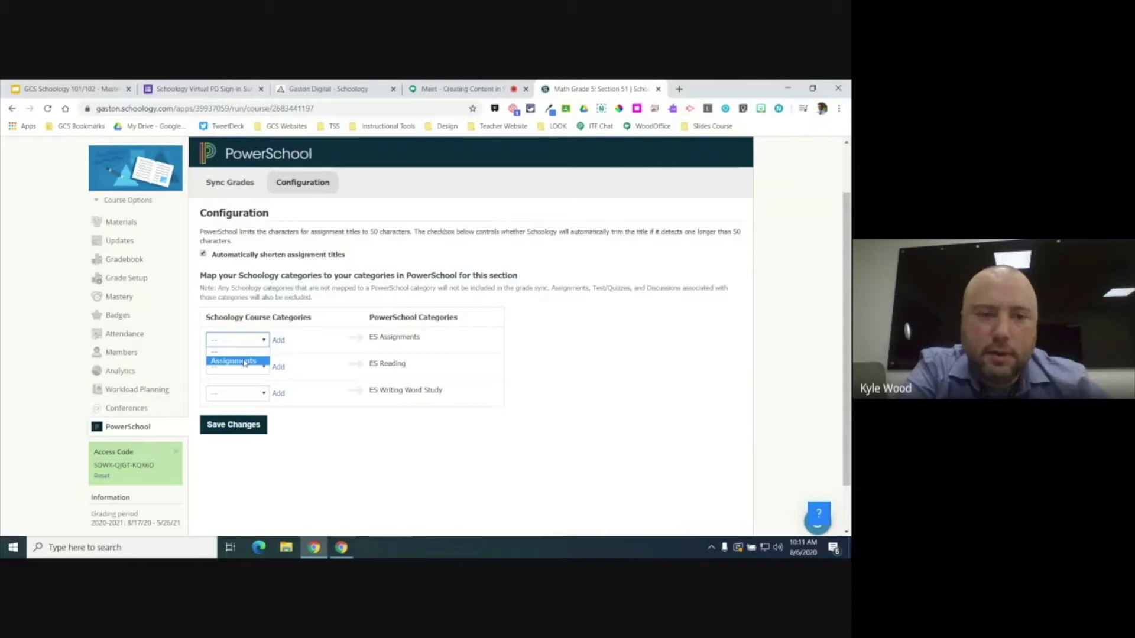
{"action": "left_click", "coordinate": [245, 362]}
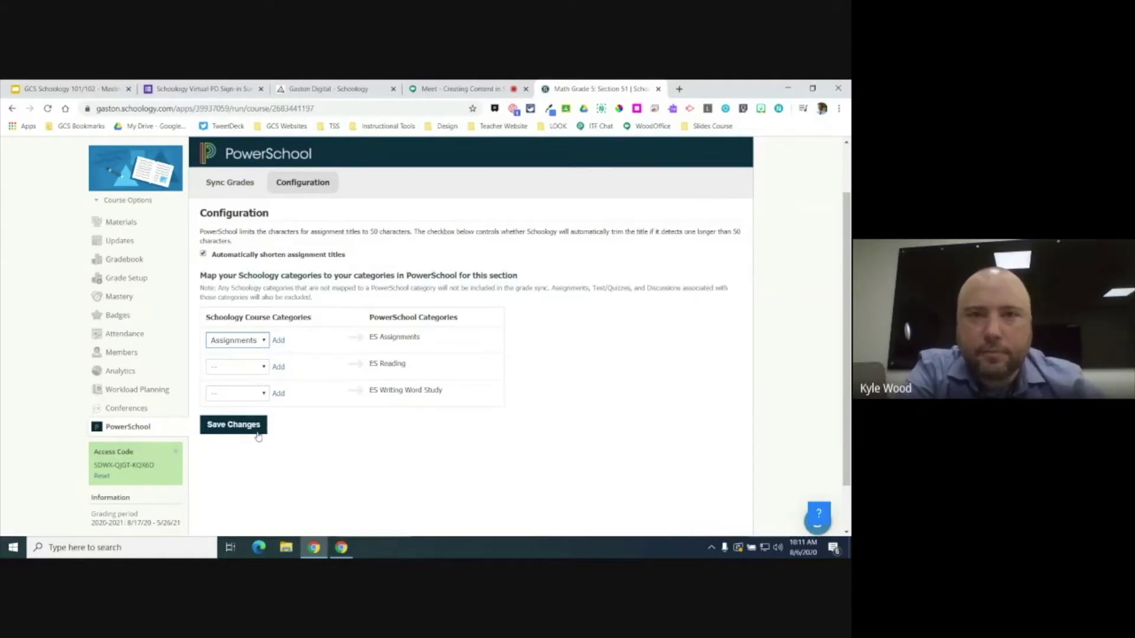
{"action": "left_click", "coordinate": [243, 343]}
{"action": "left_click", "coordinate": [231, 353]}
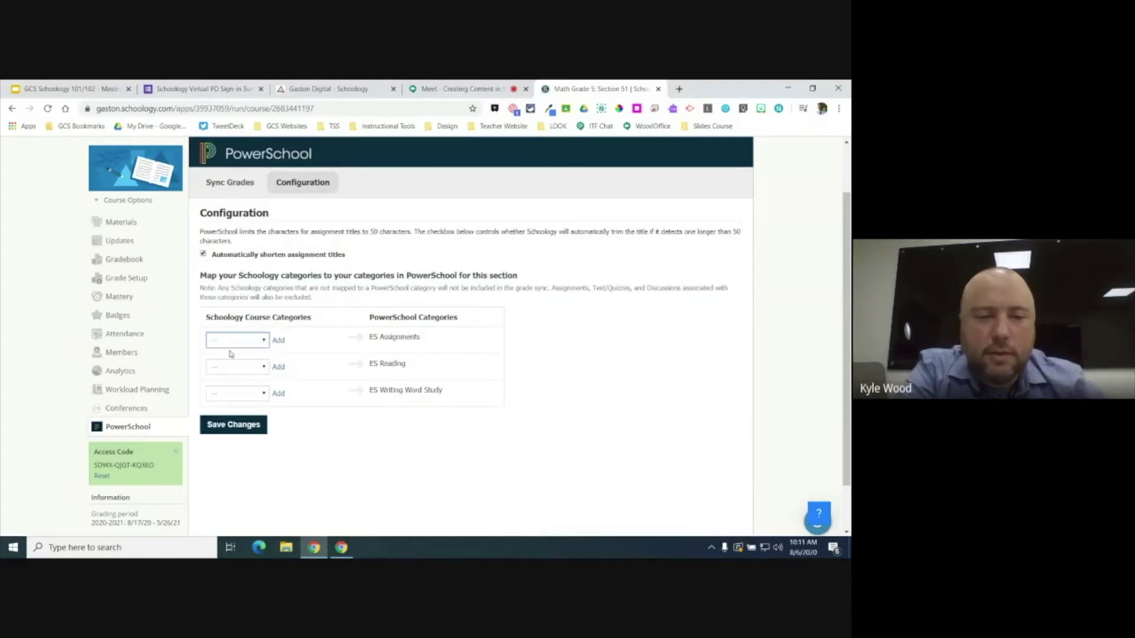
Step: View the Schoology category choices for ES Reading and ES Writing Word Study, leaving both mappings blank
{"action": "left_click", "coordinate": [249, 368]}
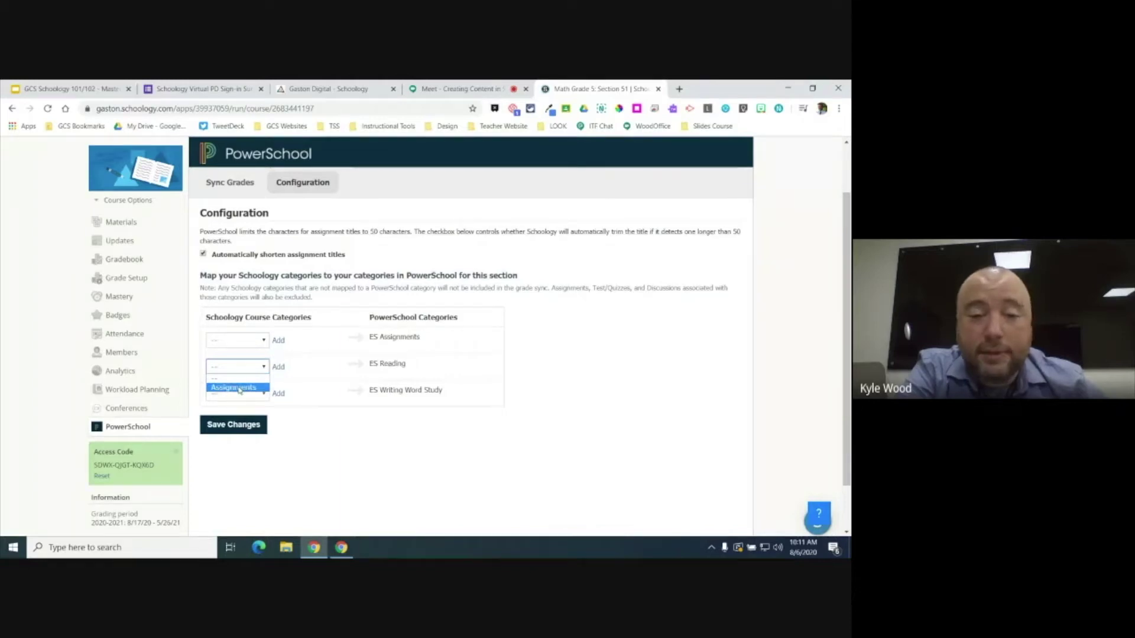
{"action": "left_click", "coordinate": [230, 379]}
{"action": "left_click", "coordinate": [235, 395]}
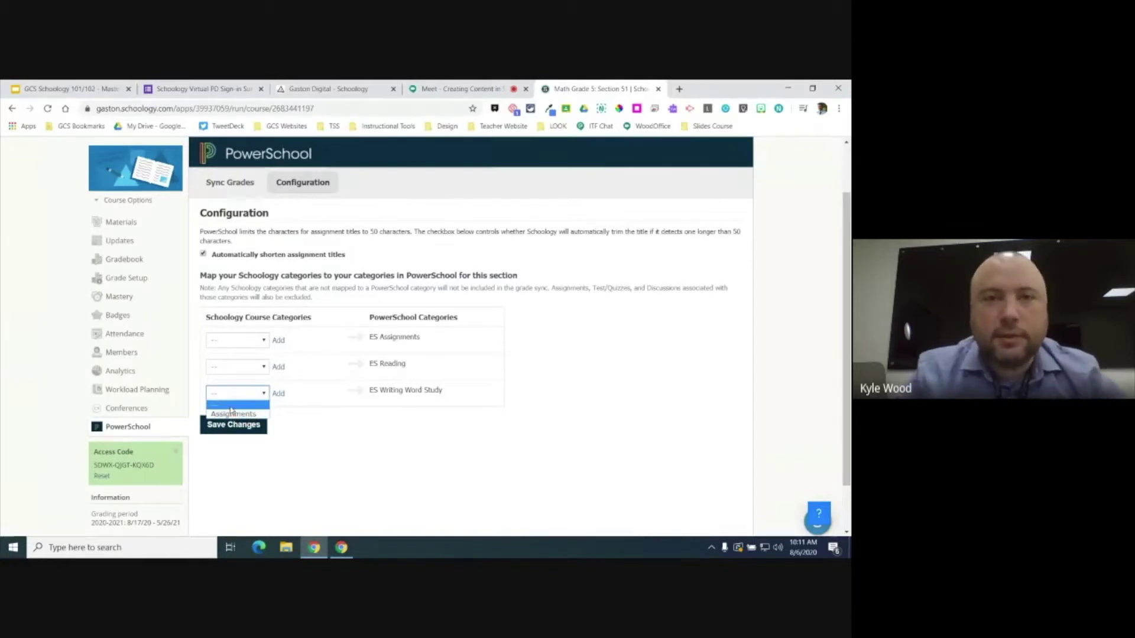
{"action": "left_click", "coordinate": [231, 410]}
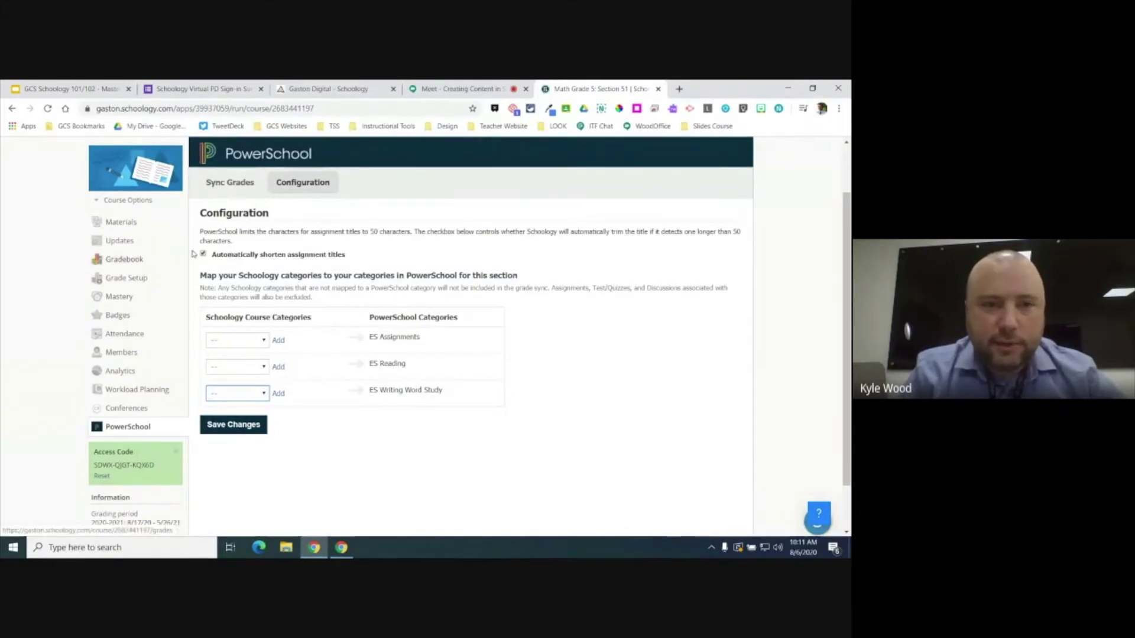
Step: View the math section's Sync Grades page and gradebook, and return to the ITF Sandbox course with the beach picture
{"action": "left_click", "coordinate": [221, 188]}
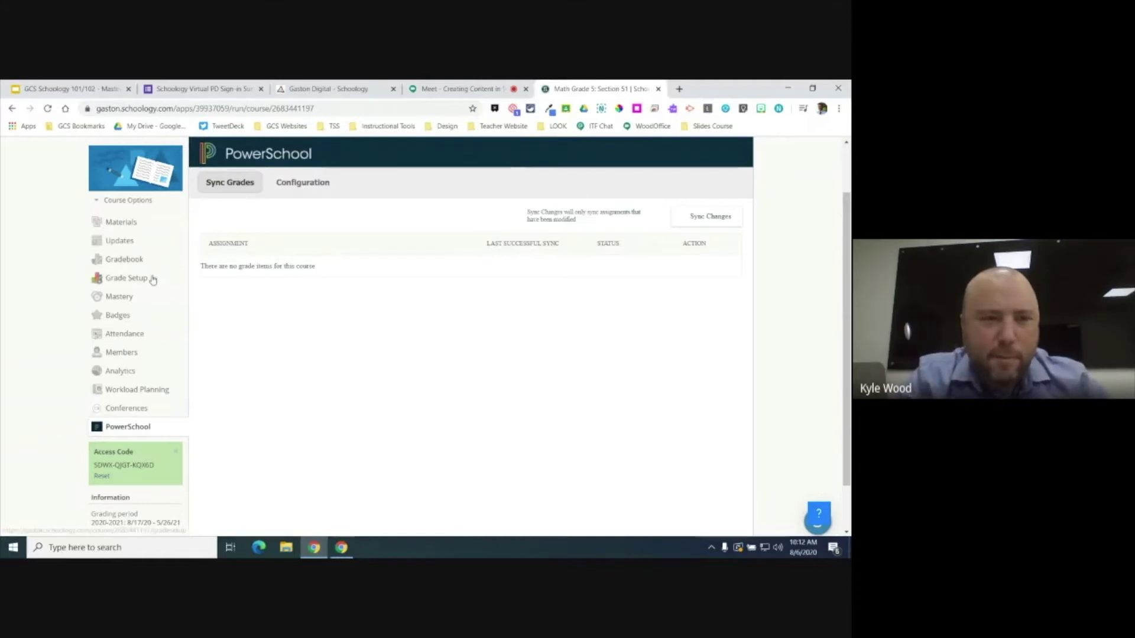
{"action": "left_click", "coordinate": [121, 260]}
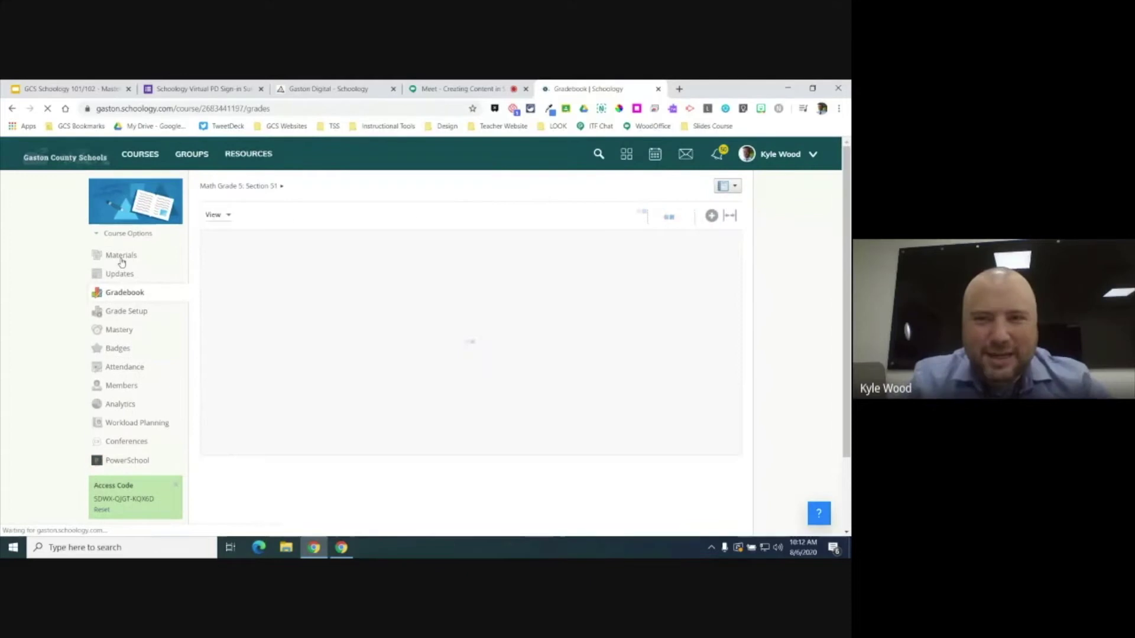
{"action": "left_click", "coordinate": [131, 160]}
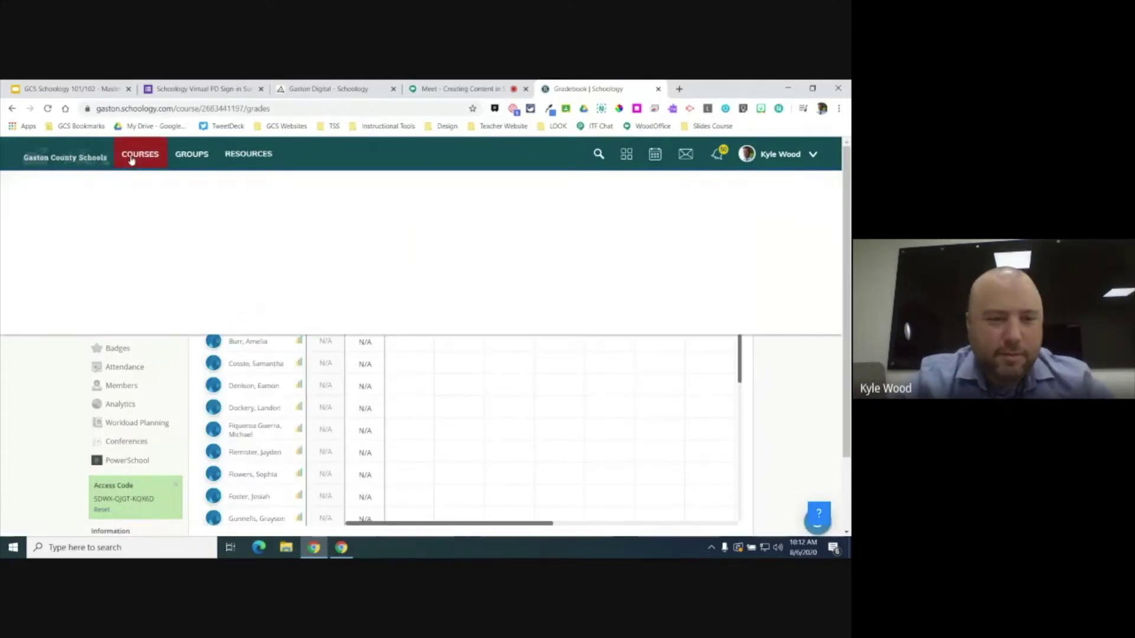
{"action": "left_click", "coordinate": [118, 476]}
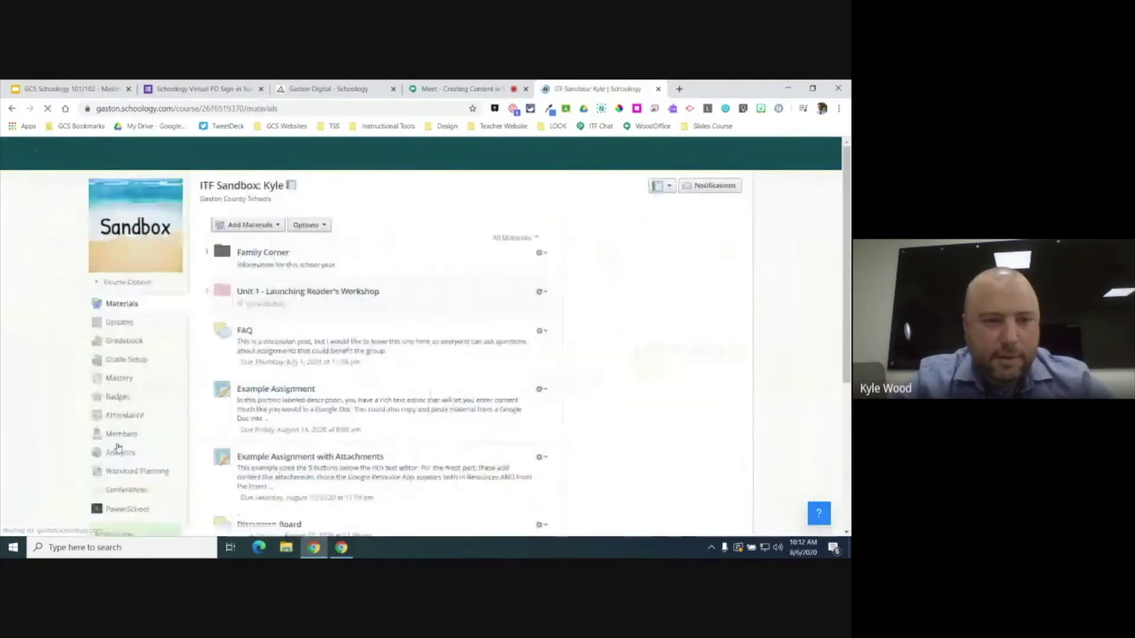
Step: In the sandbox gradebook, grade the first Discussion Board column 100 for the second student and 95 for the third
{"action": "left_click", "coordinate": [118, 344]}
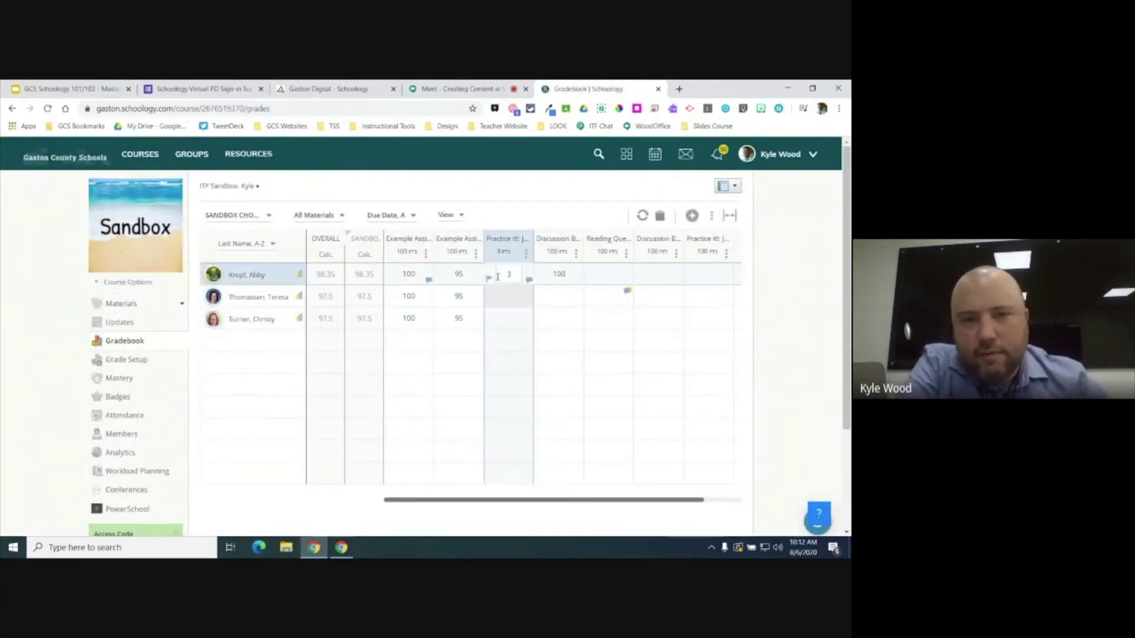
{"action": "left_click", "coordinate": [552, 295]}
{"action": "type", "text": "100"}
{"action": "left_click", "coordinate": [559, 318]}
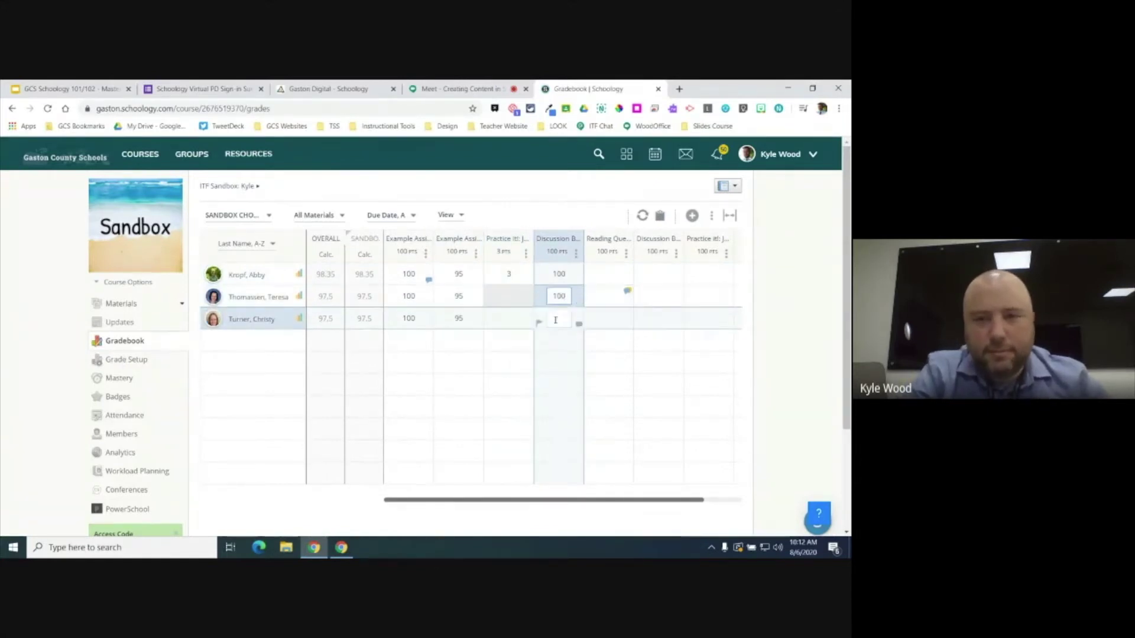
{"action": "type", "text": "90"}
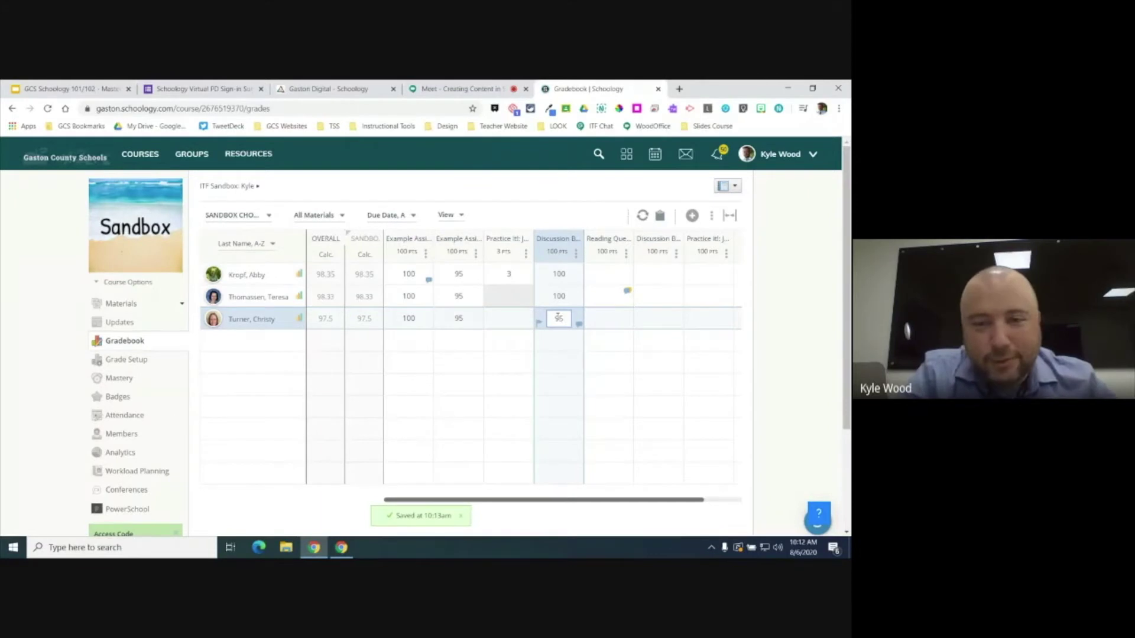
{"action": "key", "text": "Return"}
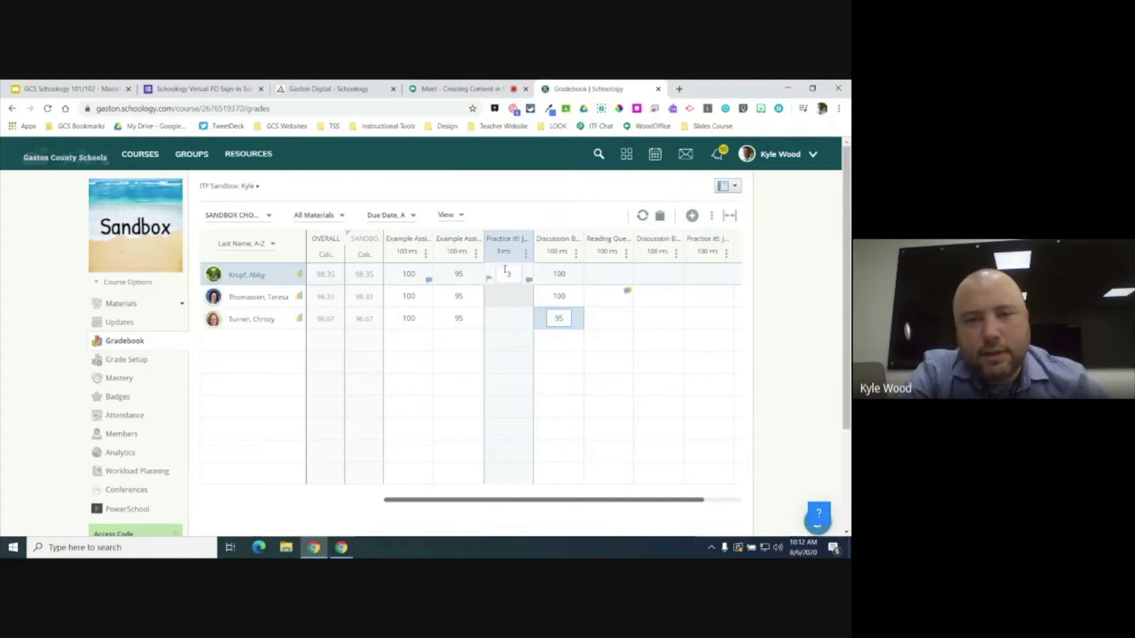
Step: Grade the third student's first Practice It! assignment as 3 (Met) from the grading scale
{"action": "key", "text": "Return"}
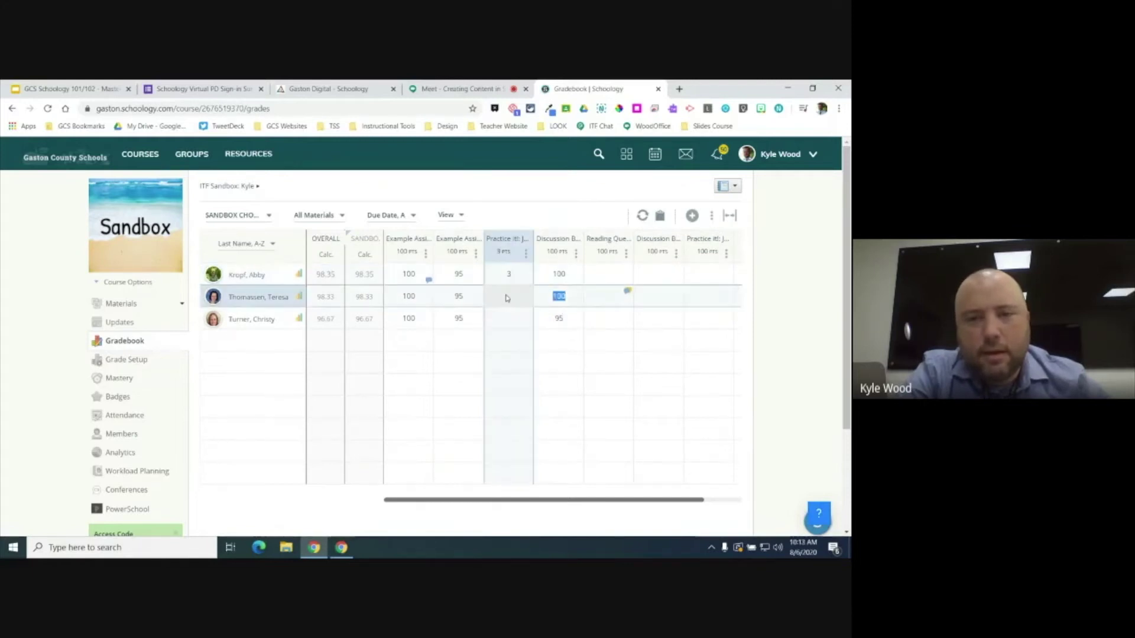
{"action": "left_click", "coordinate": [507, 319]}
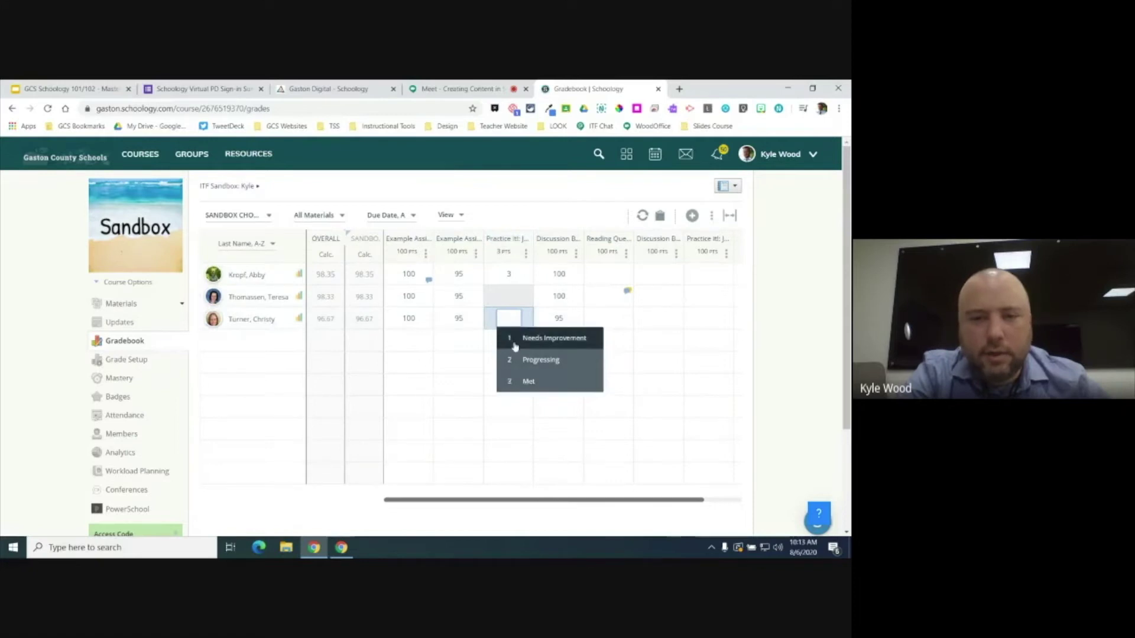
{"action": "left_click", "coordinate": [514, 380]}
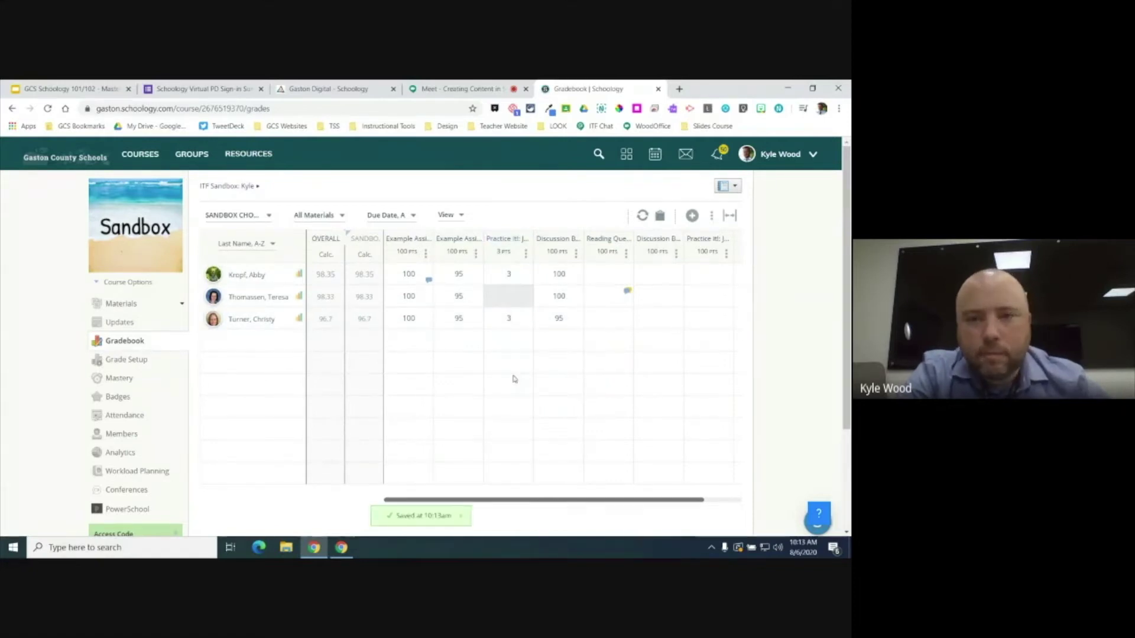
Step: View the grade comment box and the exception choices for scores in the first Practice It! column, leaving both unused
{"action": "left_click", "coordinate": [529, 325]}
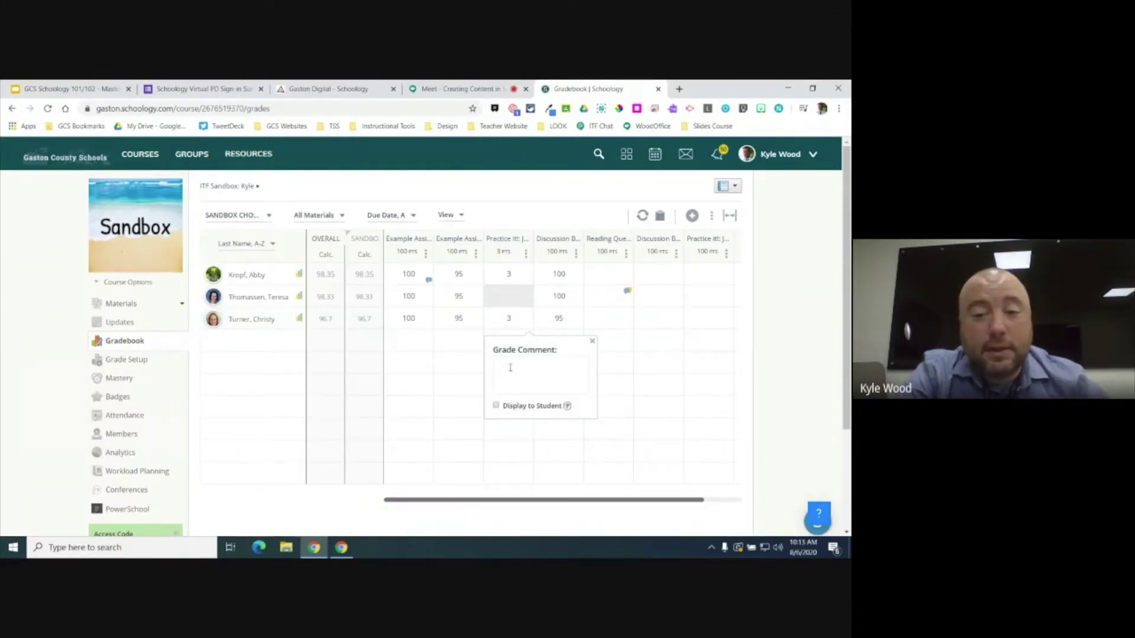
{"action": "left_click", "coordinate": [593, 341]}
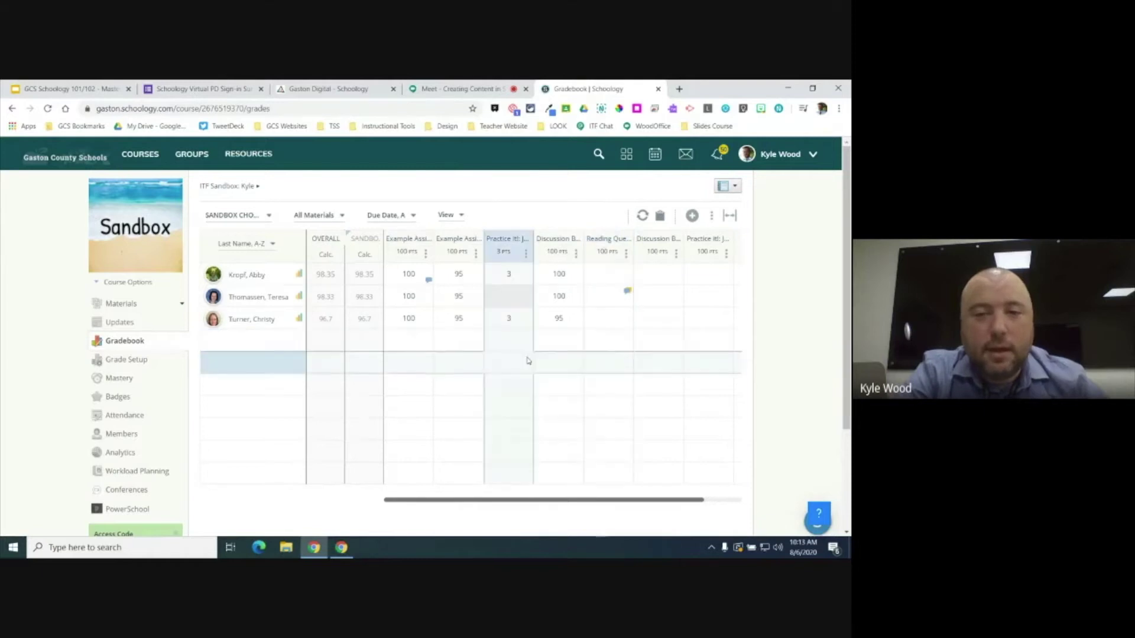
{"action": "left_click", "coordinate": [489, 281]}
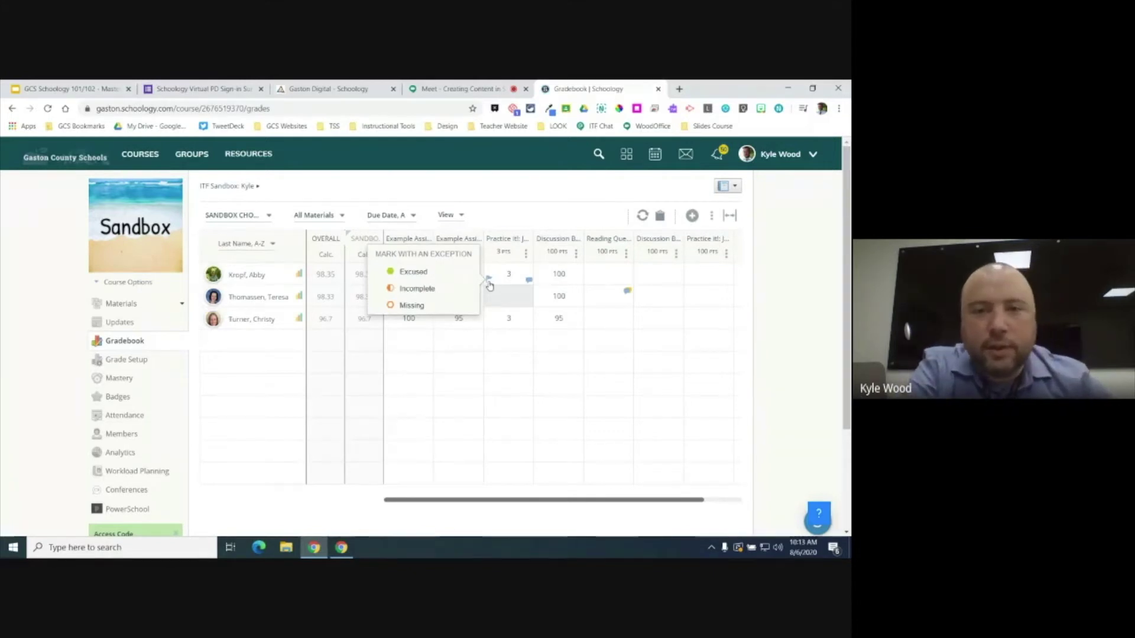
{"action": "left_click", "coordinate": [522, 379]}
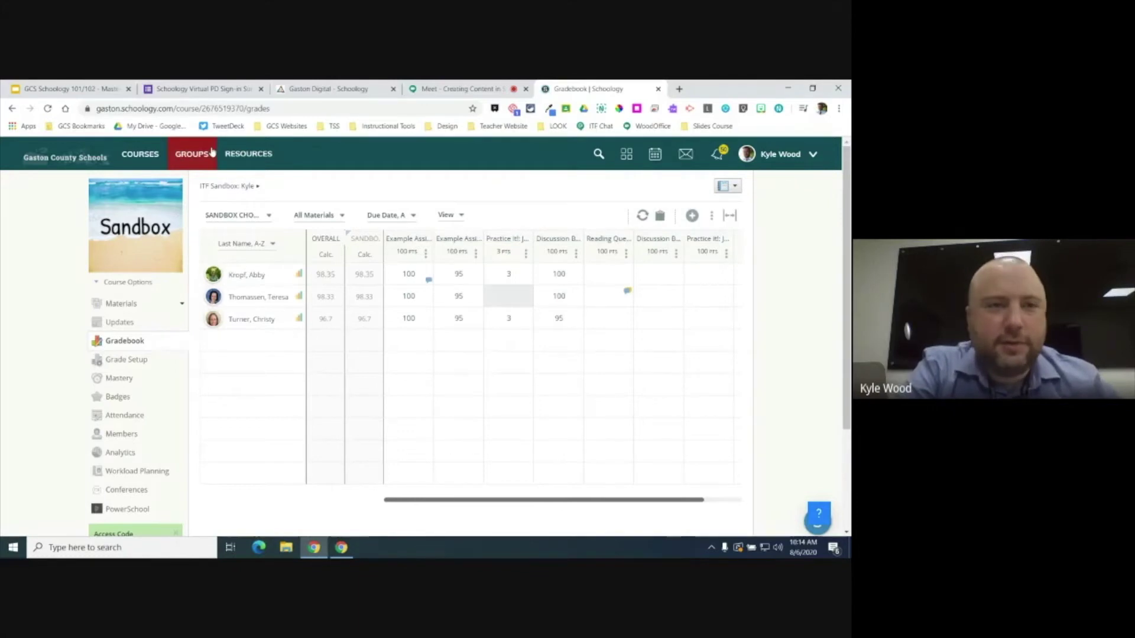
Step: Check the Google Meet chat, and view the Gradebook: Troubleshooting Strategies slide in the GCS Schoology 101/102 presentation
{"action": "left_click", "coordinate": [443, 88]}
{"action": "left_click", "coordinate": [804, 186]}
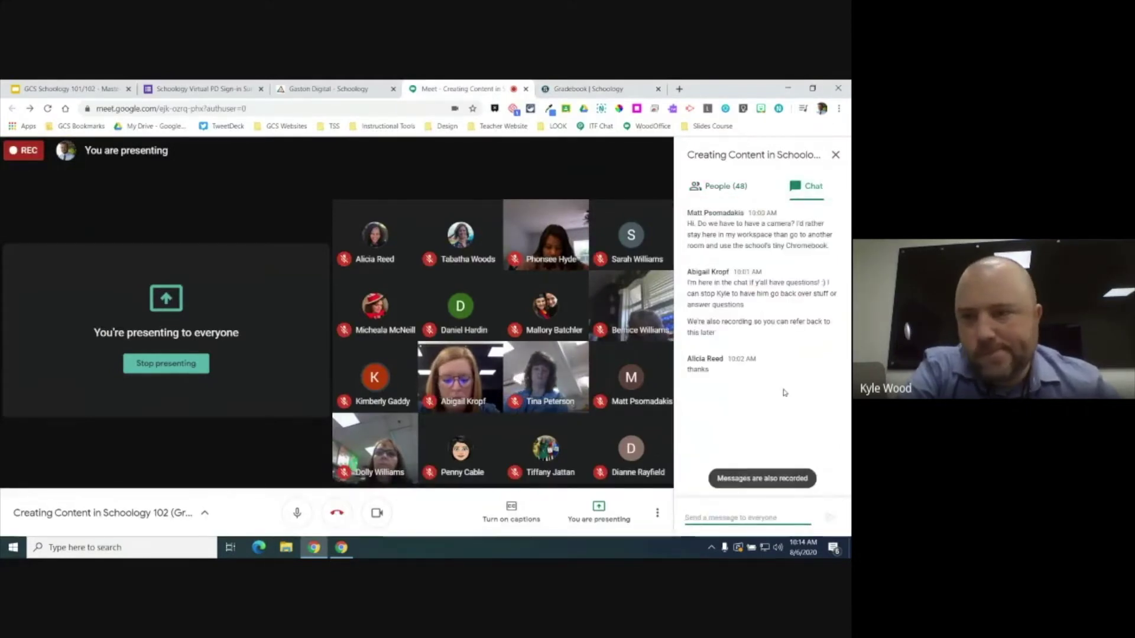
{"action": "left_click", "coordinate": [90, 89]}
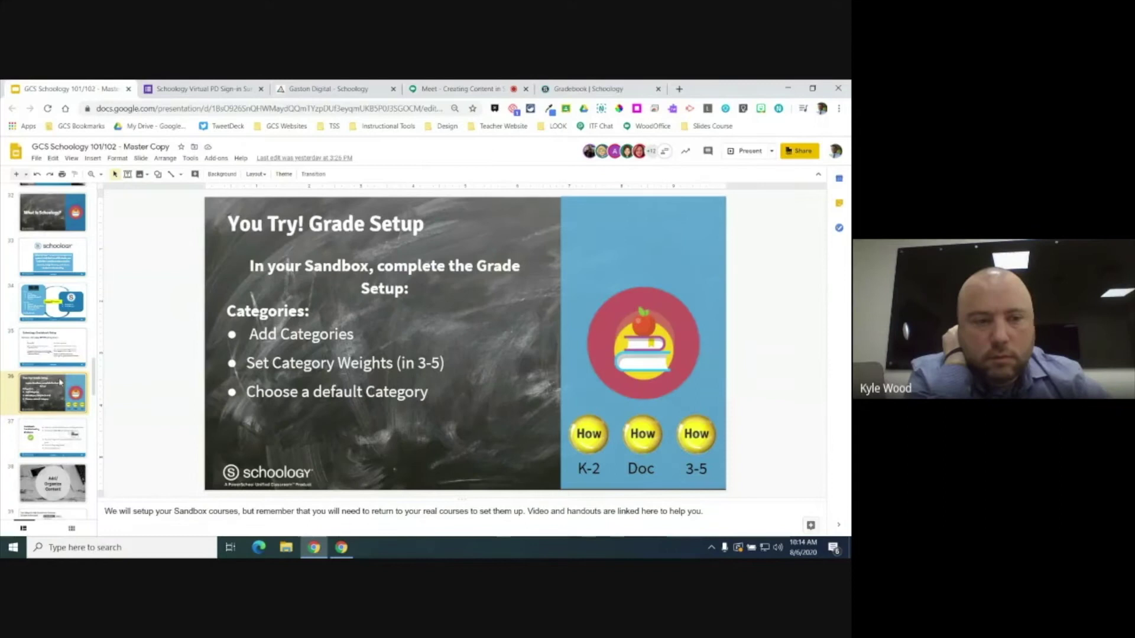
{"action": "left_click", "coordinate": [53, 440]}
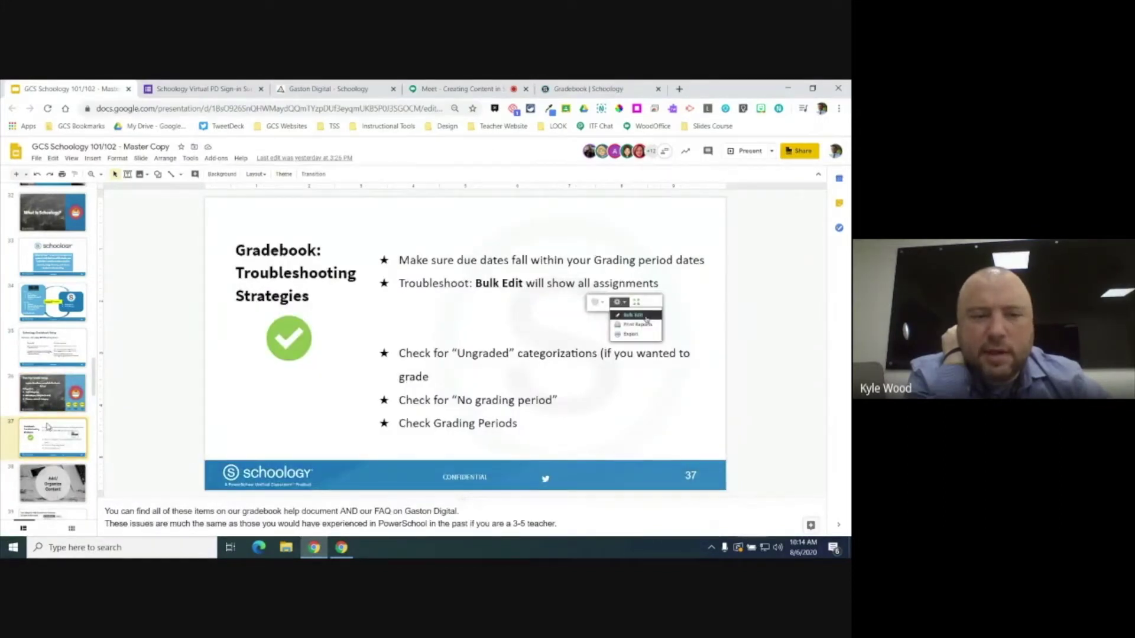
{"action": "scroll", "coordinate": [53, 461], "scroll_direction": "down", "scroll_amount": 3}
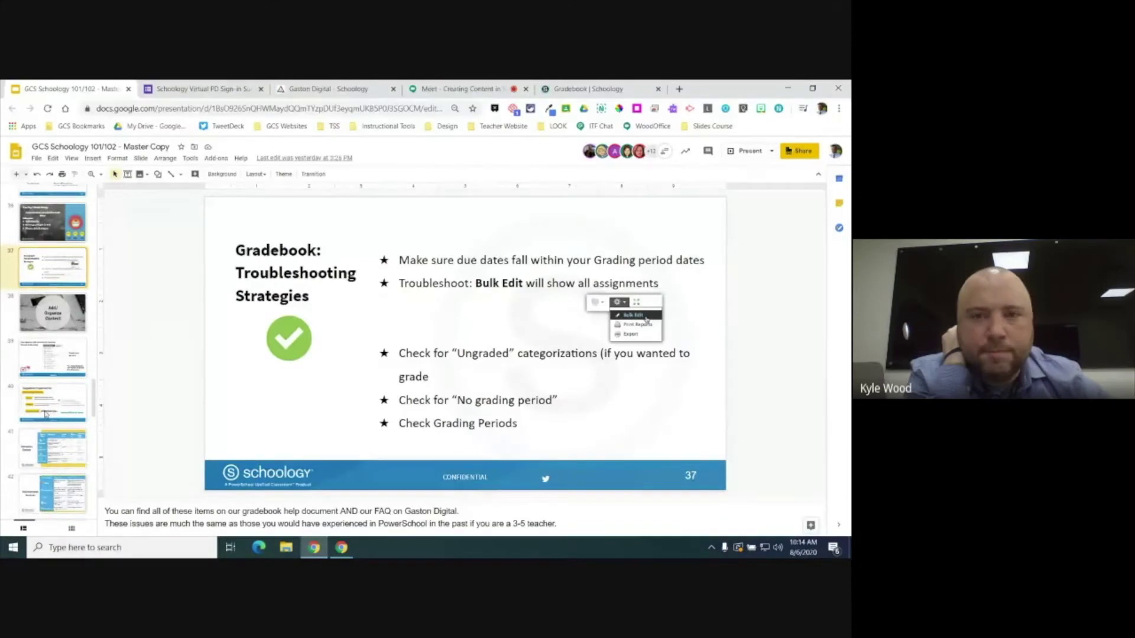
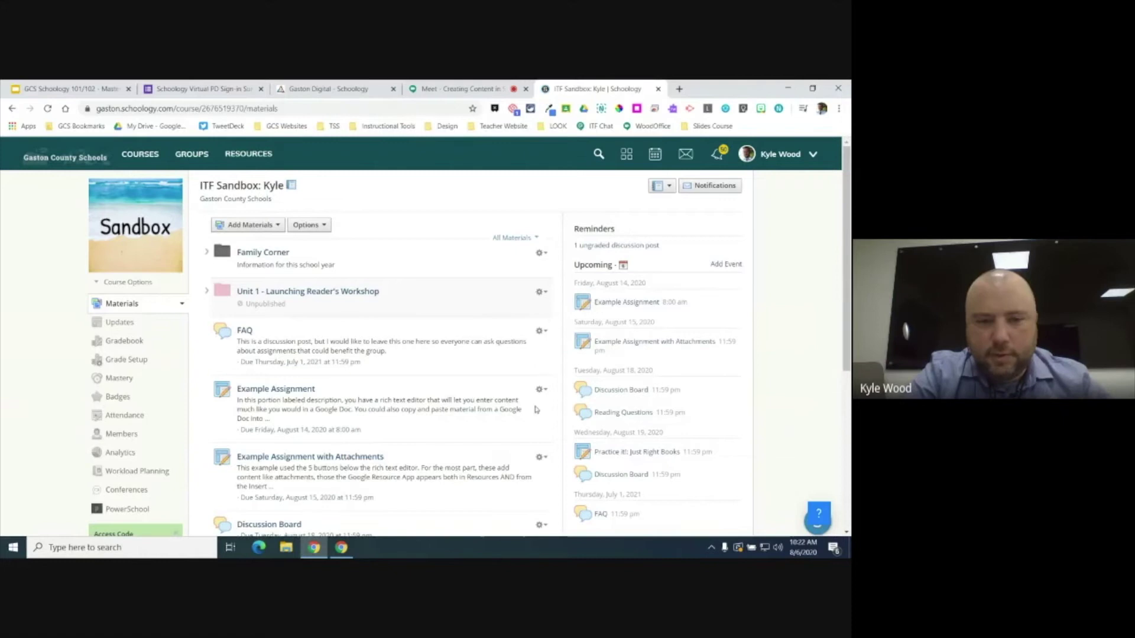
Step: Delete both Week of 8/17-8/21 folders from the sandbox course materials in Schoology
{"action": "scroll", "coordinate": [538, 355], "scroll_direction": "down", "scroll_amount": 3}
{"action": "left_click", "coordinate": [539, 364]}
{"action": "left_click", "coordinate": [545, 481]}
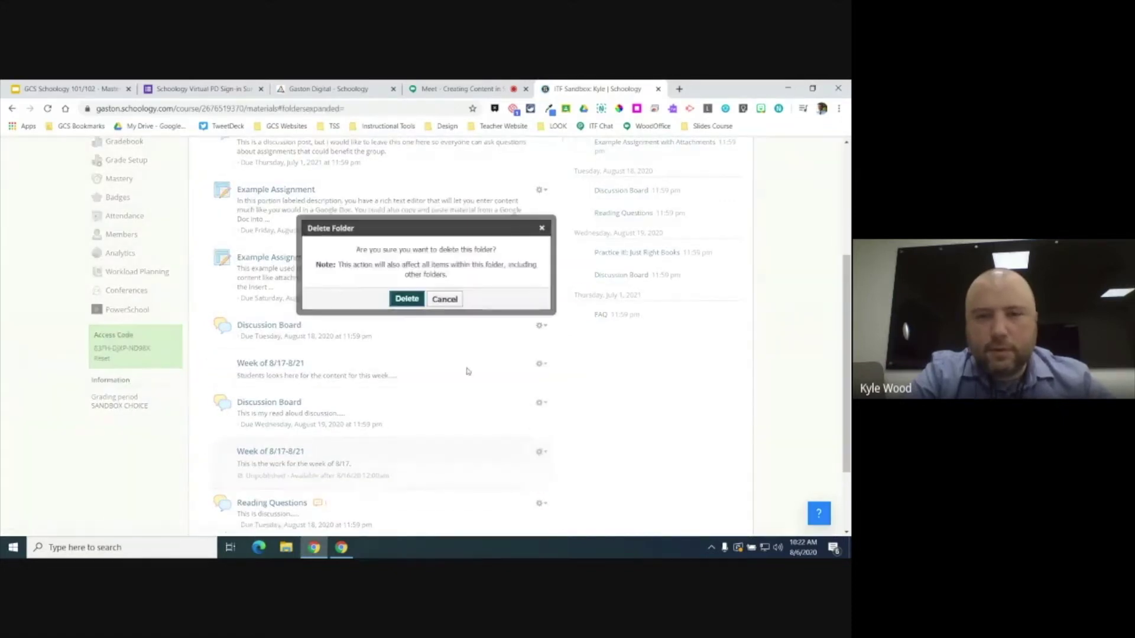
{"action": "left_click", "coordinate": [409, 302]}
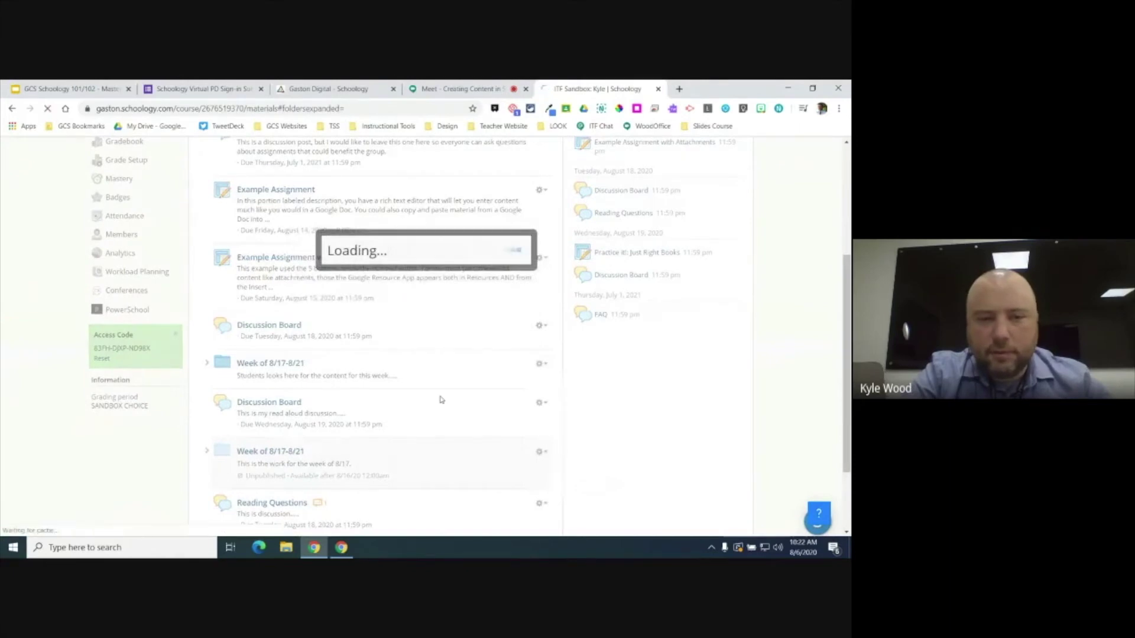
{"action": "left_click", "coordinate": [540, 413]}
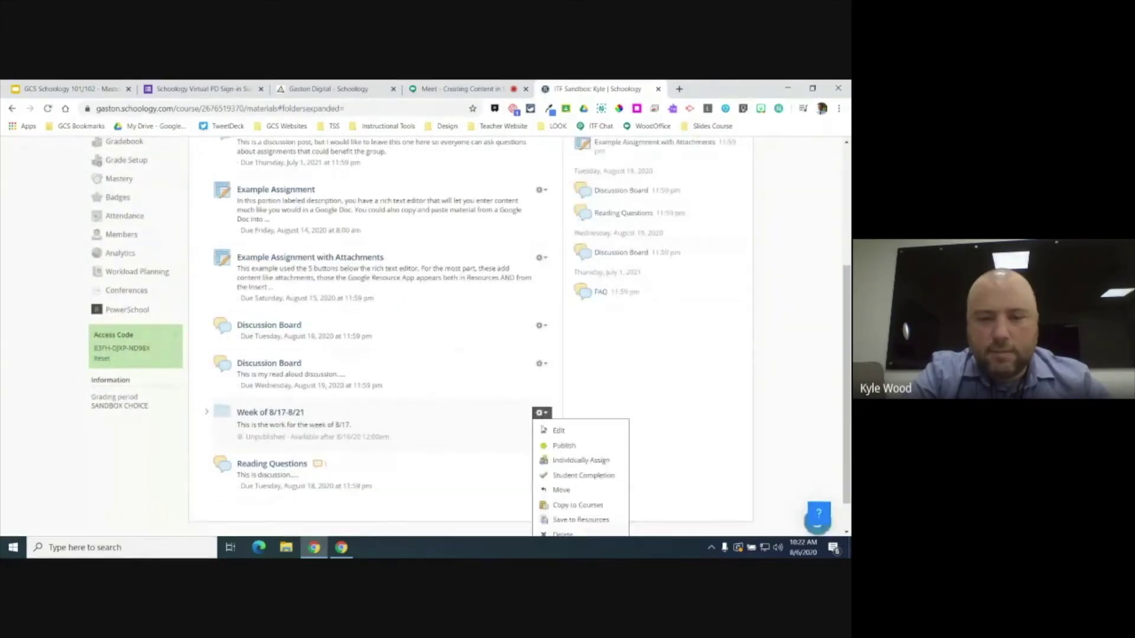
{"action": "scroll", "coordinate": [547, 489], "scroll_direction": "down", "scroll_amount": 1}
{"action": "left_click", "coordinate": [555, 494]}
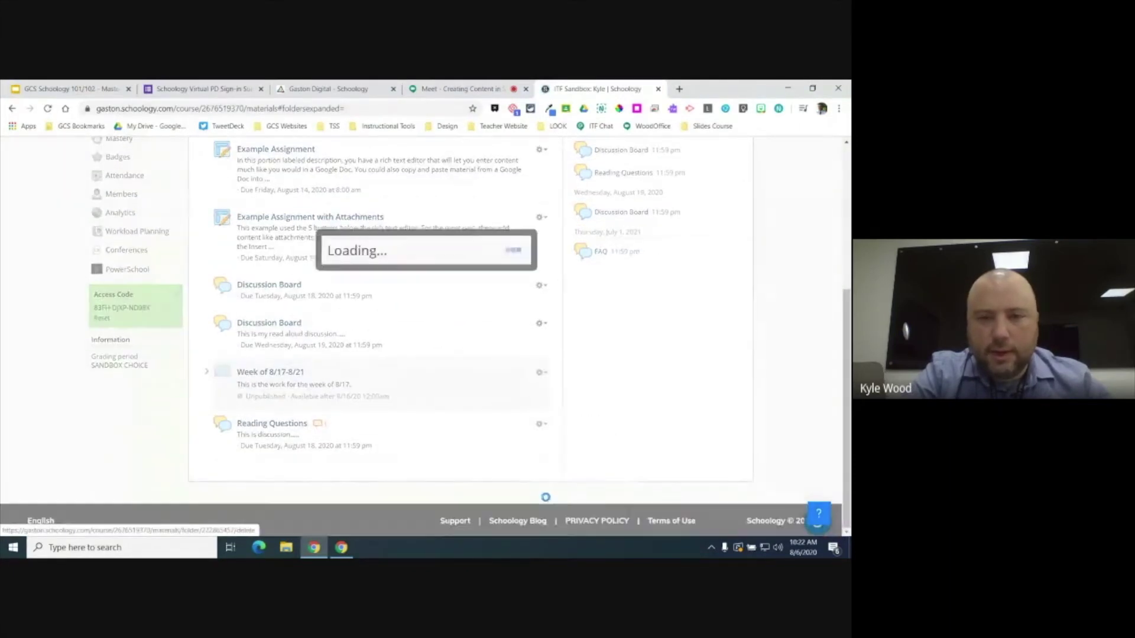
{"action": "left_click", "coordinate": [412, 301]}
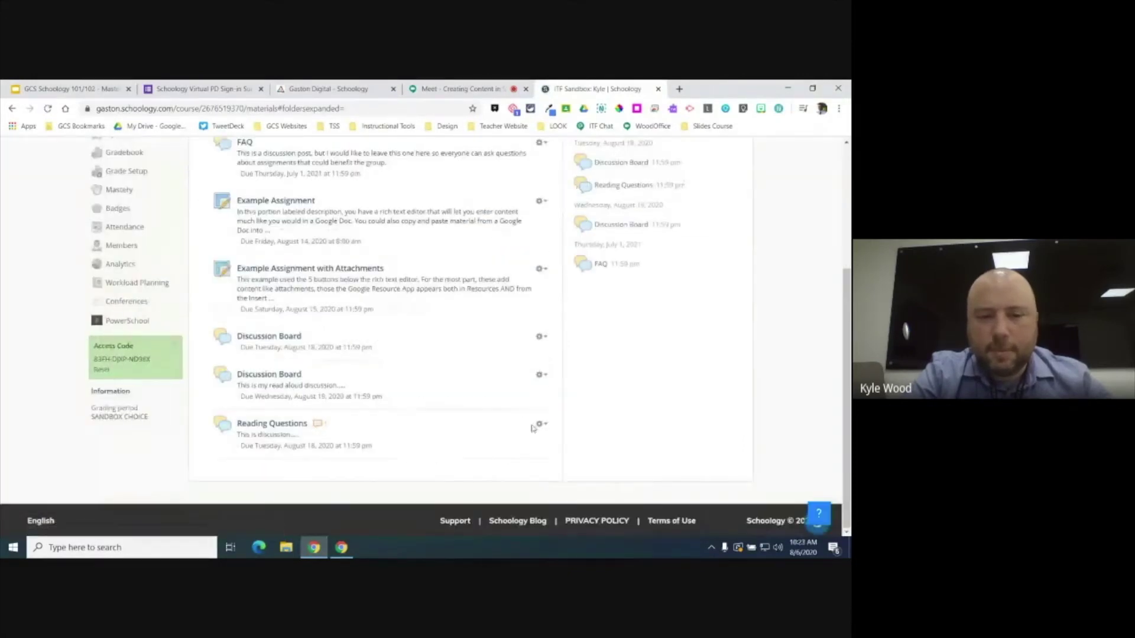
Step: Delete the Reading Questions discussion and both Discussion Board topics from the course materials
{"action": "left_click", "coordinate": [540, 424]}
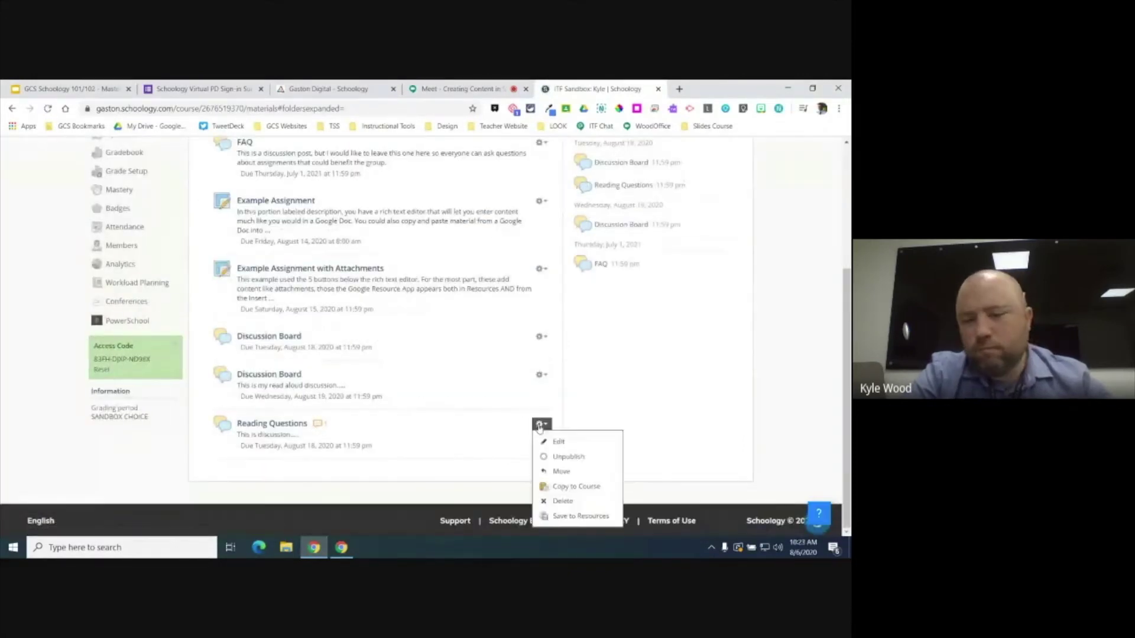
{"action": "left_click", "coordinate": [555, 501]}
{"action": "left_click", "coordinate": [410, 311]}
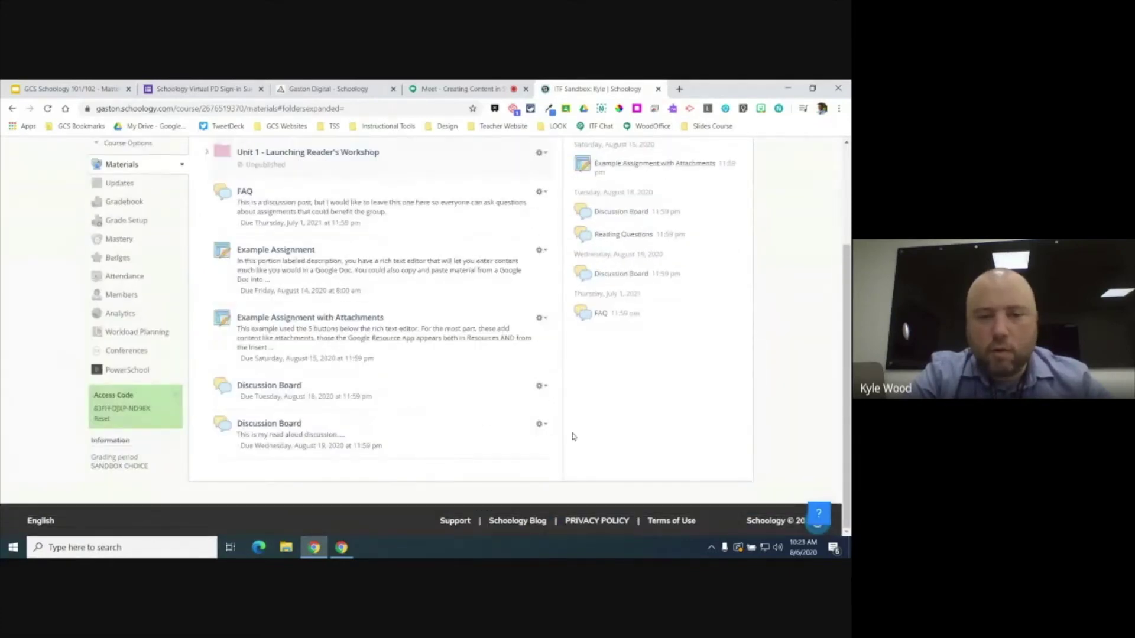
{"action": "left_click", "coordinate": [540, 423]}
{"action": "left_click", "coordinate": [551, 501]}
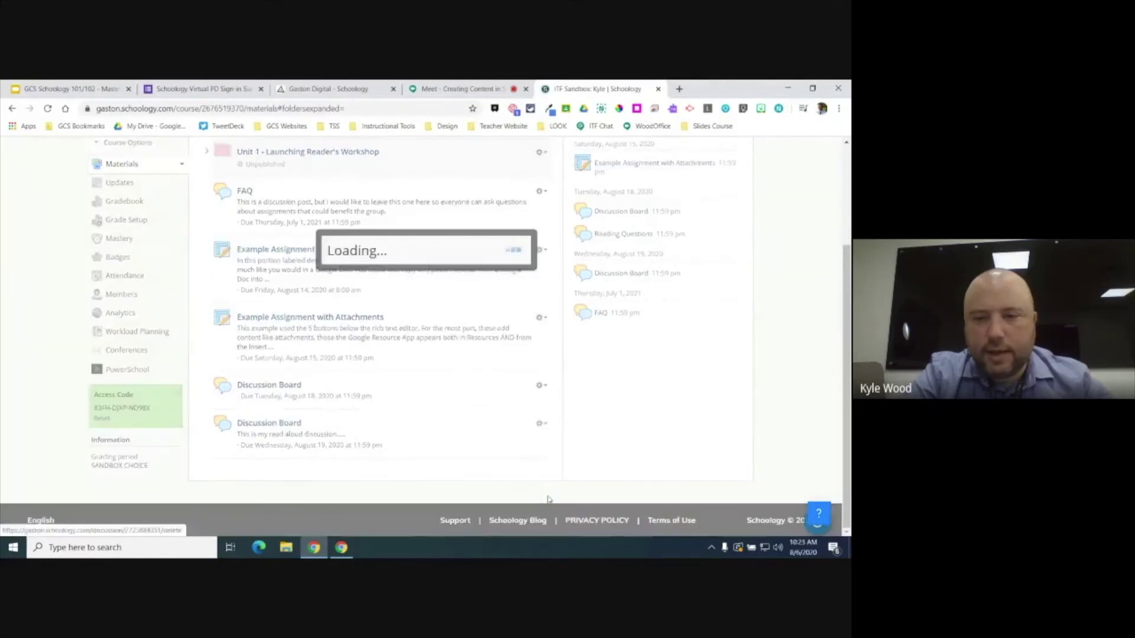
{"action": "left_click", "coordinate": [407, 357]}
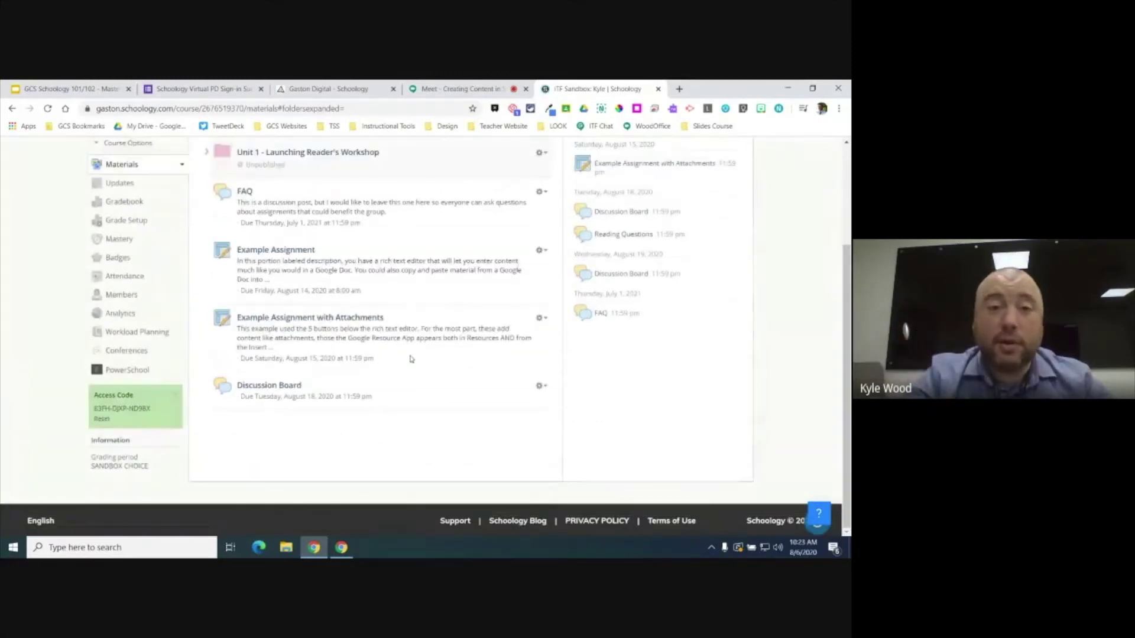
{"action": "left_click", "coordinate": [540, 385]}
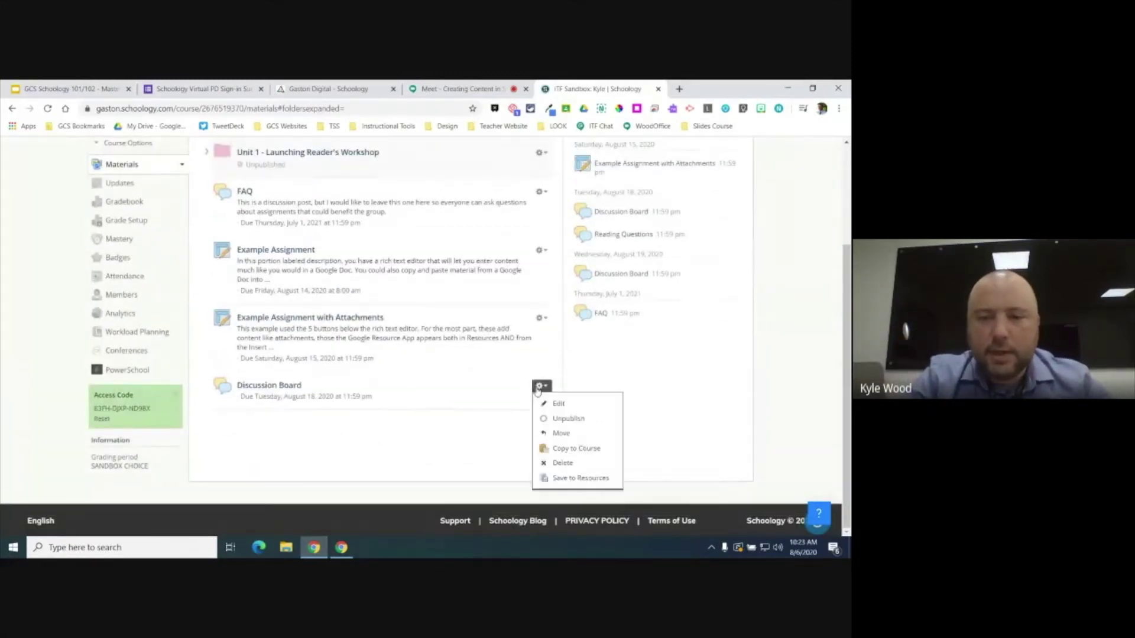
{"action": "left_click", "coordinate": [552, 464]}
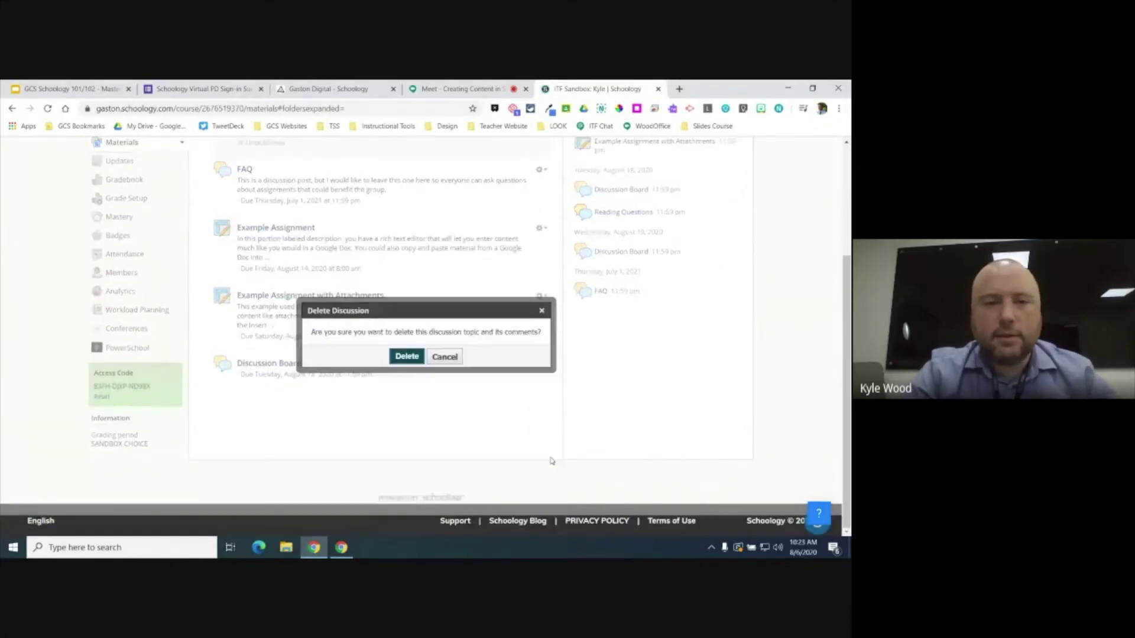
{"action": "left_click", "coordinate": [402, 358]}
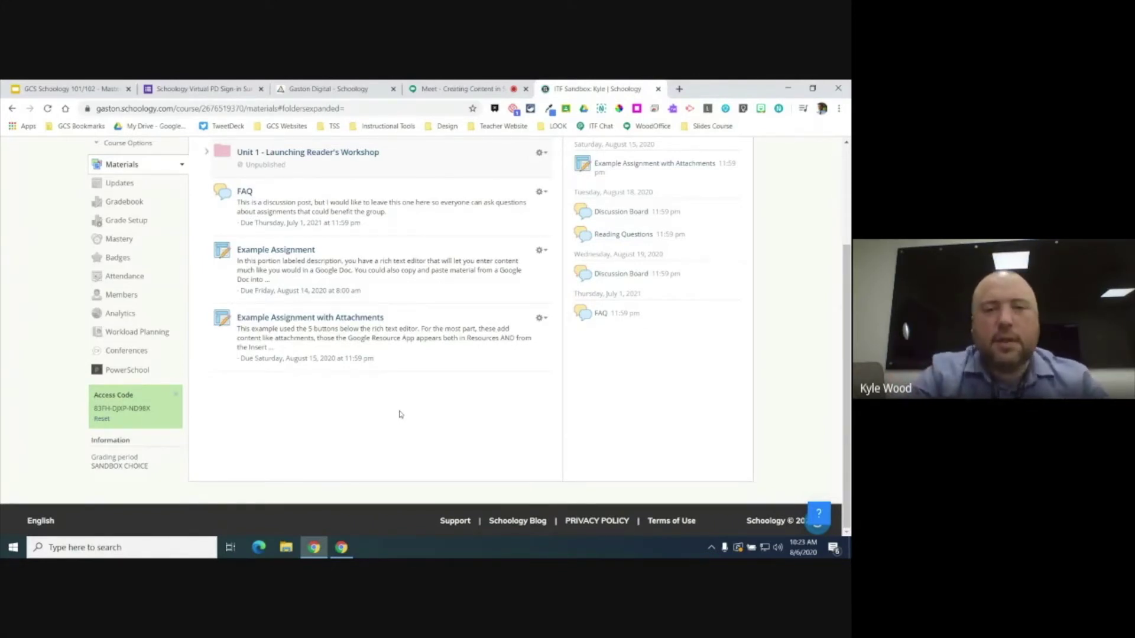
Step: Start a new folder in the sandbox course materials titled Week of 8/17-8/21, keeping the default blue folder color
{"action": "scroll", "coordinate": [400, 415], "scroll_direction": "up", "scroll_amount": 1}
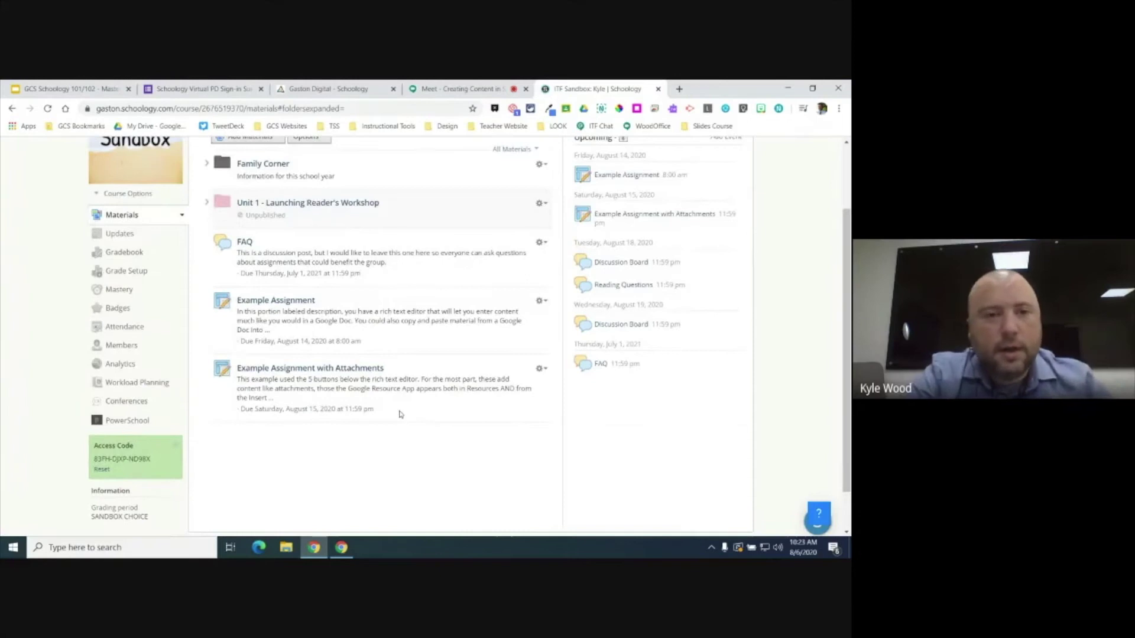
{"action": "scroll", "coordinate": [399, 415], "scroll_direction": "up", "scroll_amount": 1}
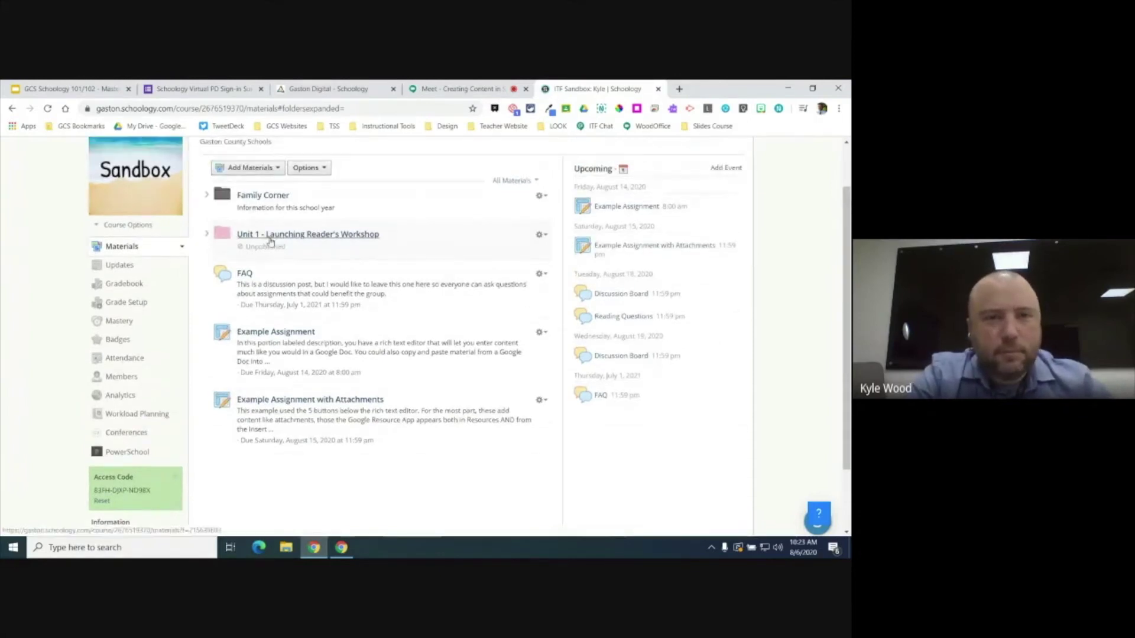
{"action": "scroll", "coordinate": [266, 240], "scroll_direction": "up", "scroll_amount": 1}
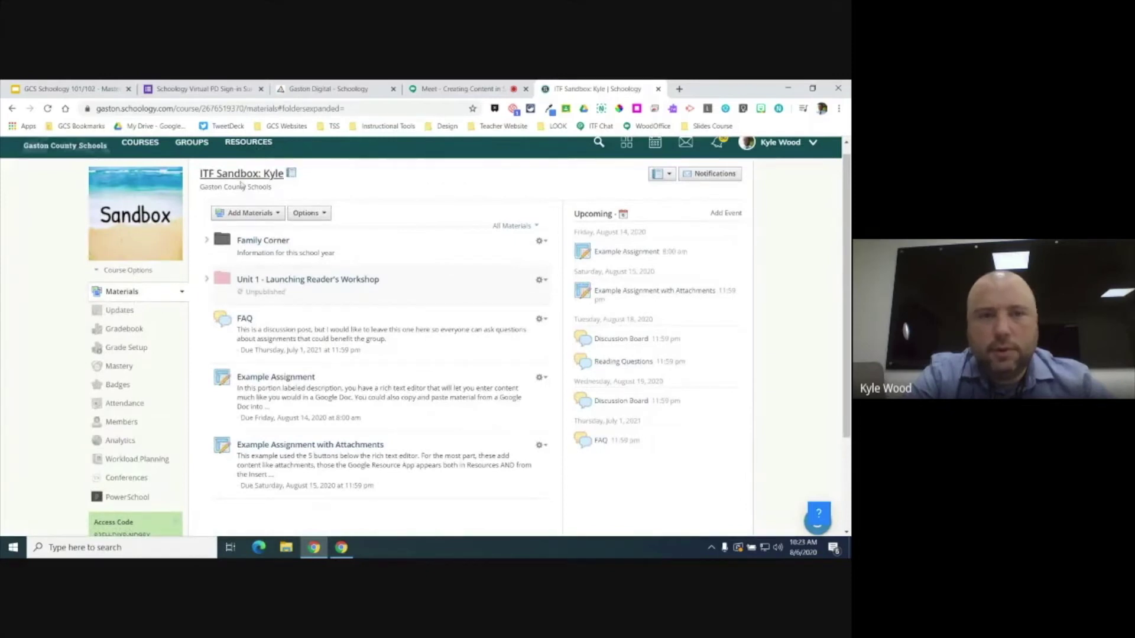
{"action": "left_click", "coordinate": [268, 214]}
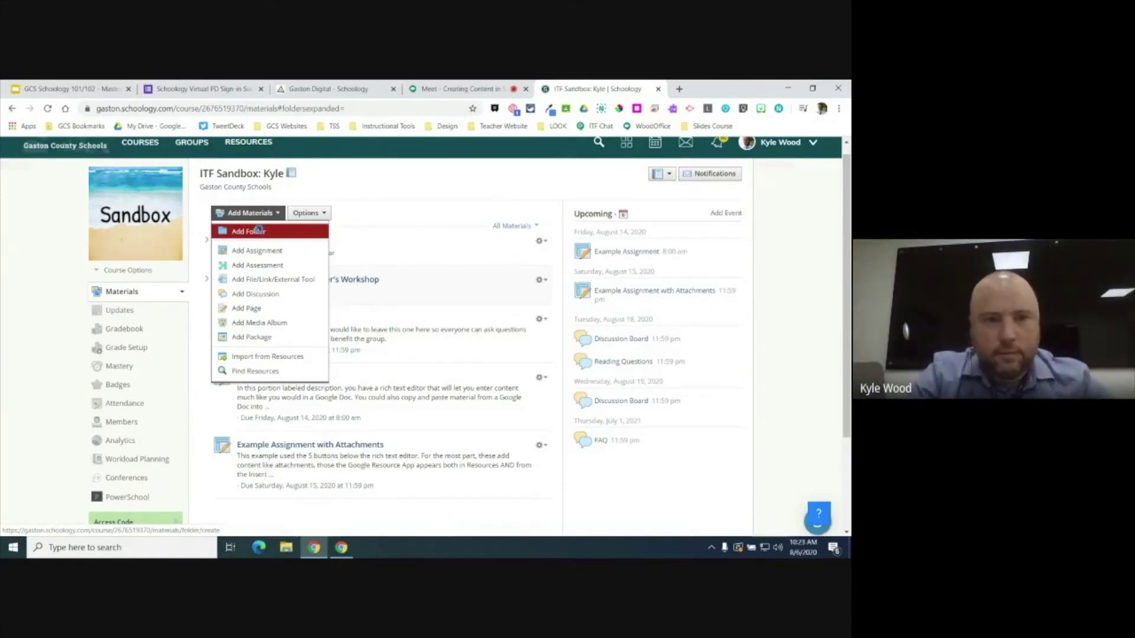
{"action": "left_click", "coordinate": [260, 232]}
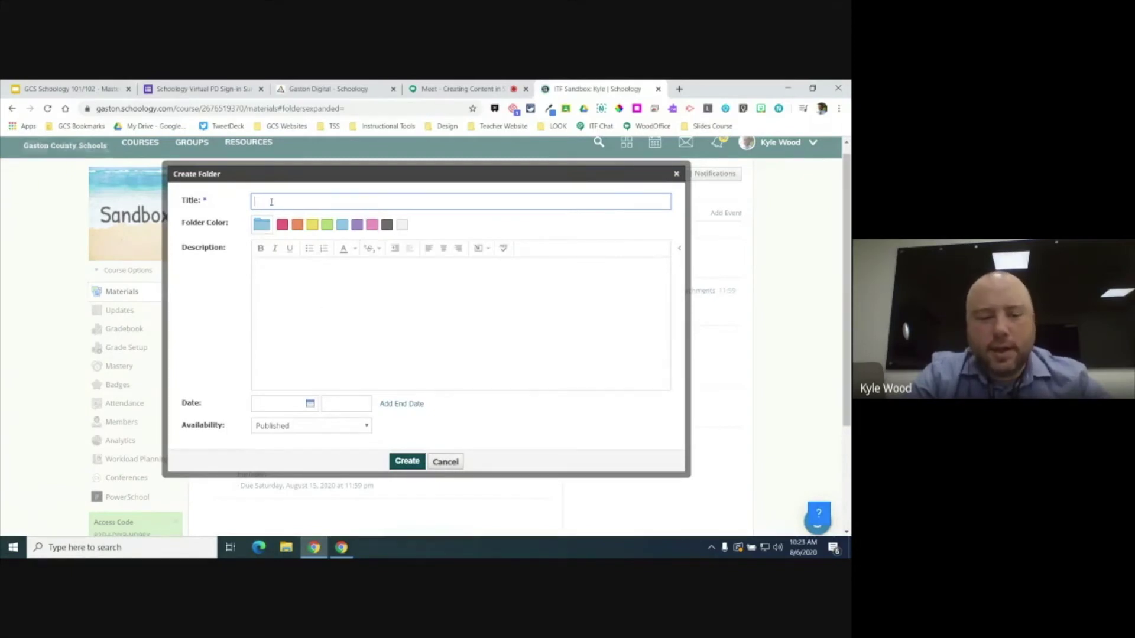
{"action": "type", "text": "Wee"}
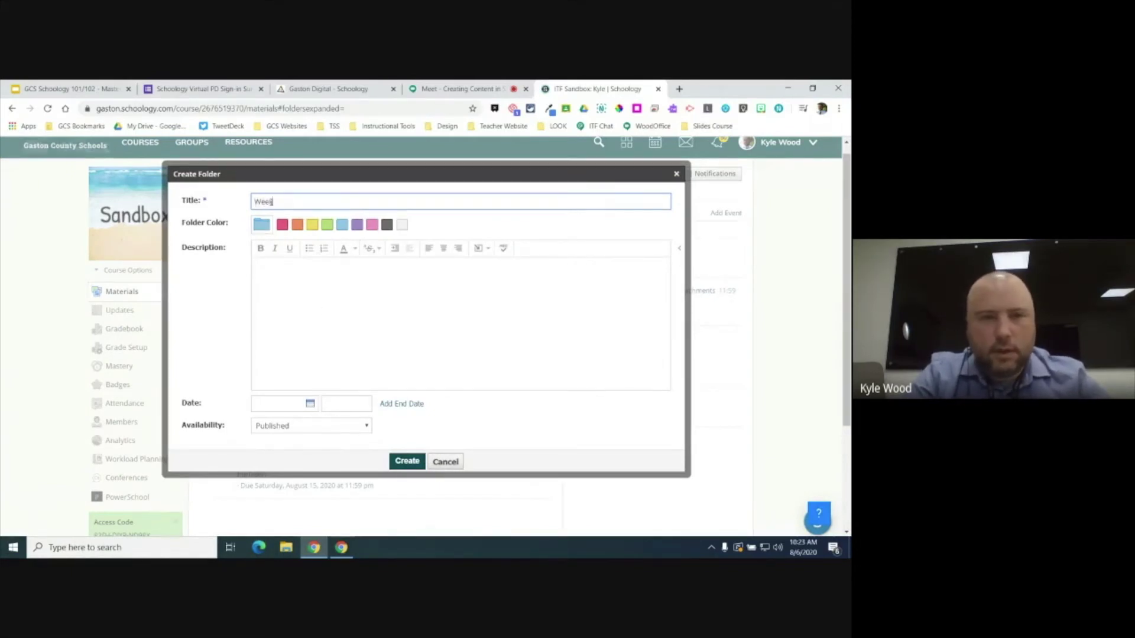
{"action": "type", "text": "k of 8/1"}
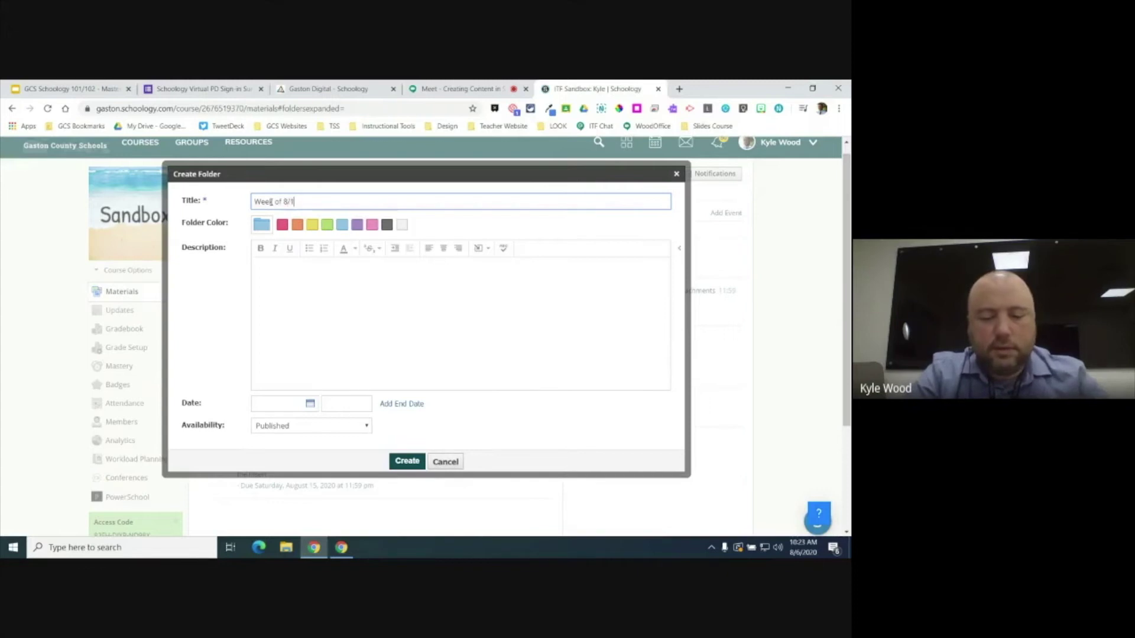
{"action": "type", "text": "7-8/21"}
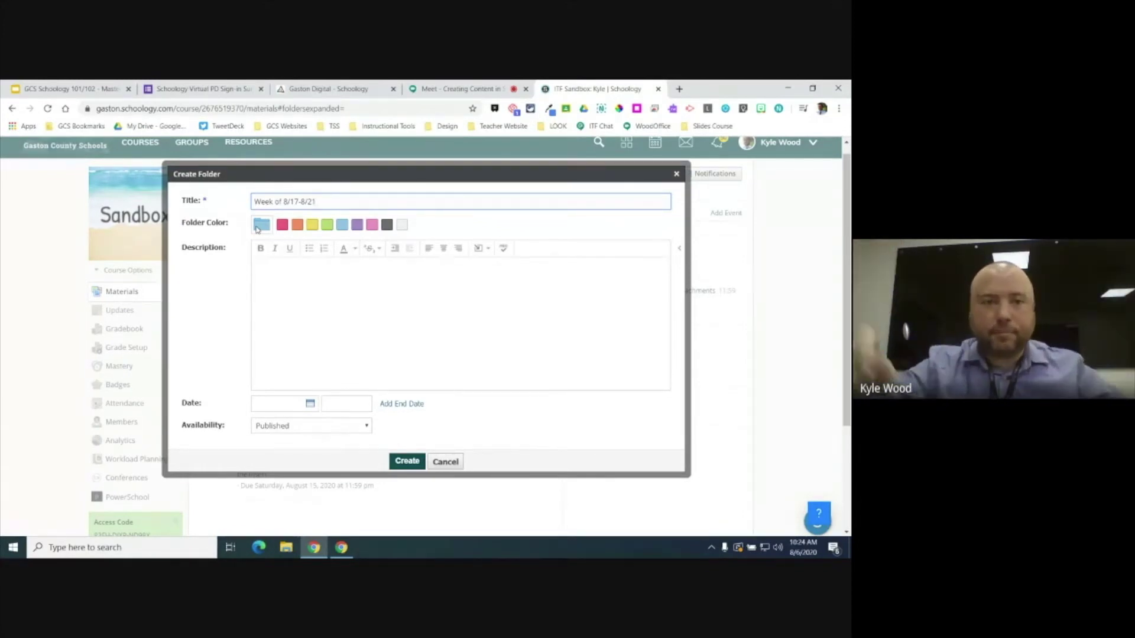
{"action": "left_click", "coordinate": [258, 230]}
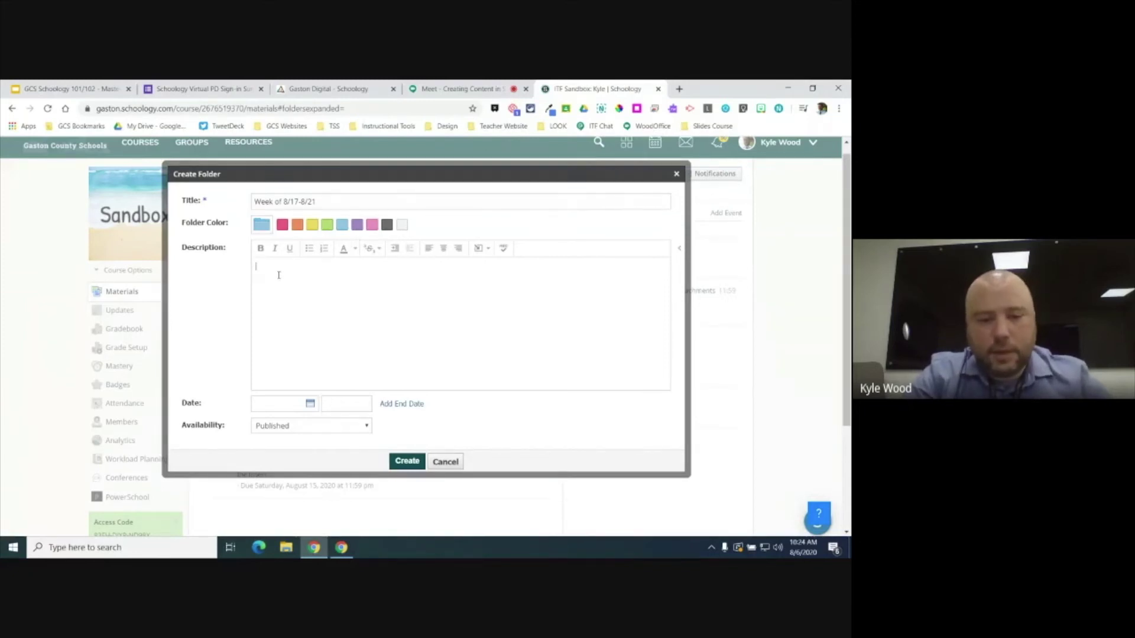
Step: Enter the folder description "This is the description of this week's content."
{"action": "type", "text": "This is the descripton"}
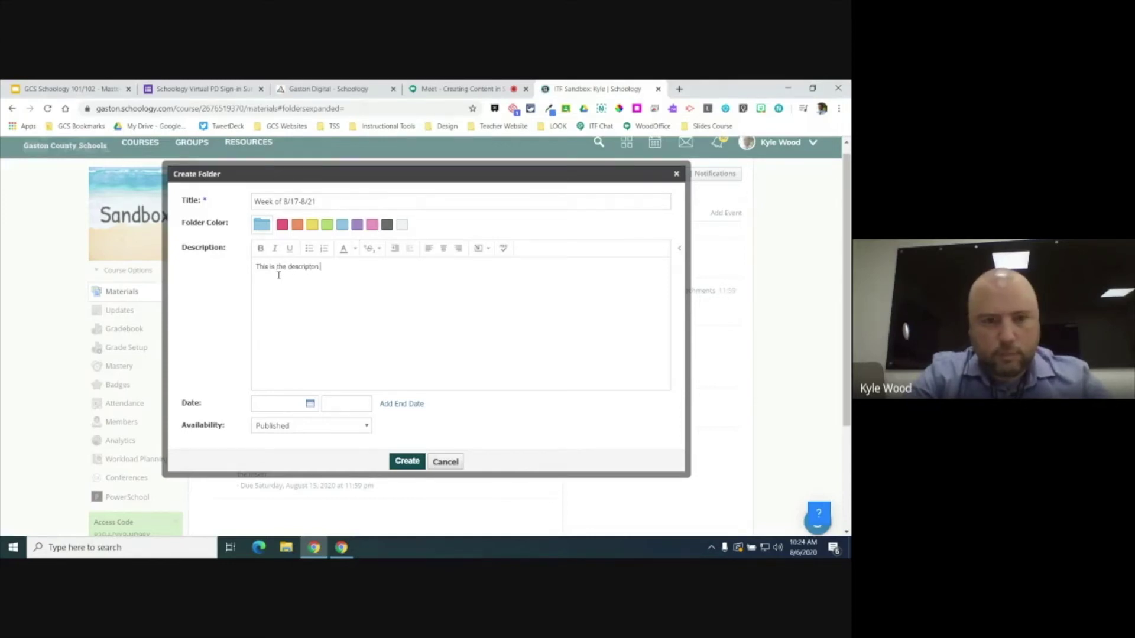
{"action": "key", "text": "BackSpace"}
{"action": "key", "text": "BackSpace"}
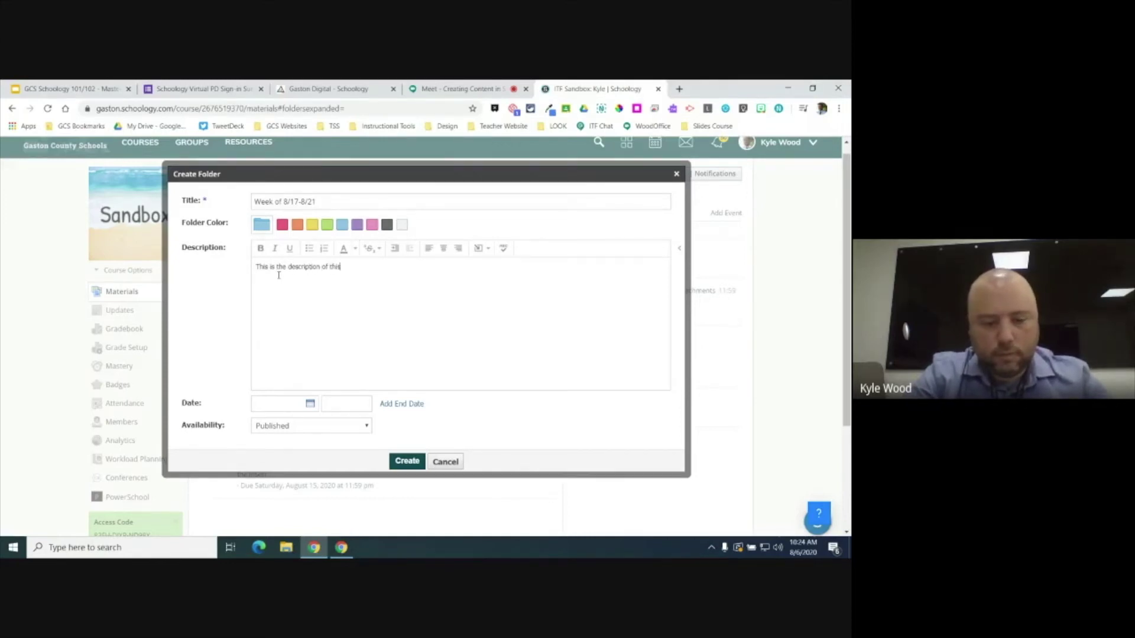
{"action": "type", "text": "n of this week's content."}
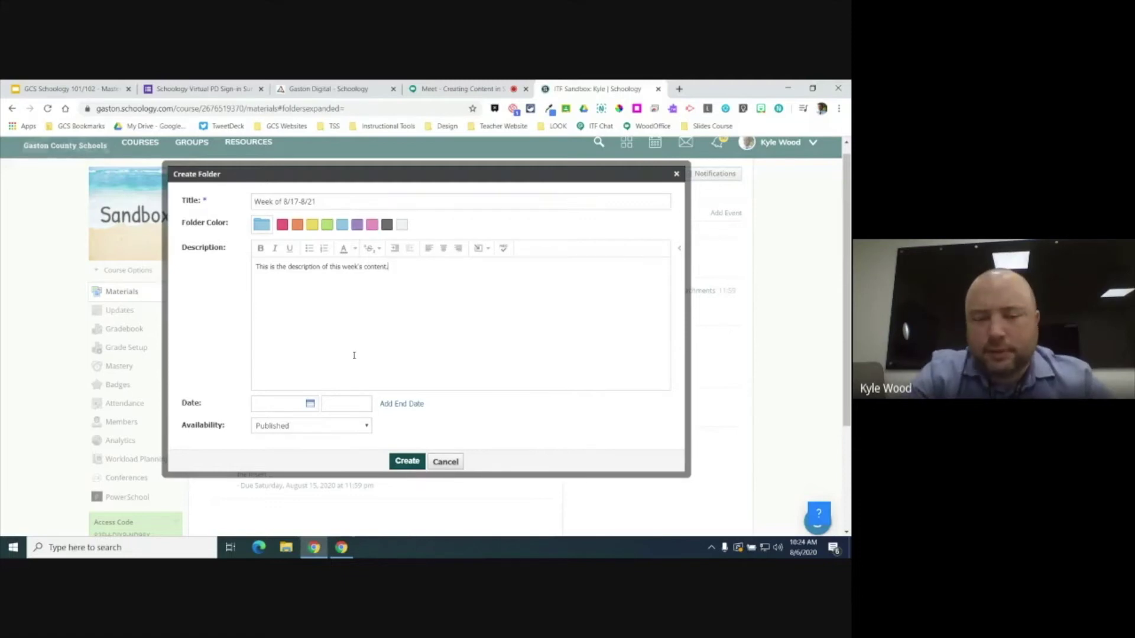
Step: Set the folder's start date to 8/16/20 and its availability to Publish on start date
{"action": "left_click", "coordinate": [275, 407]}
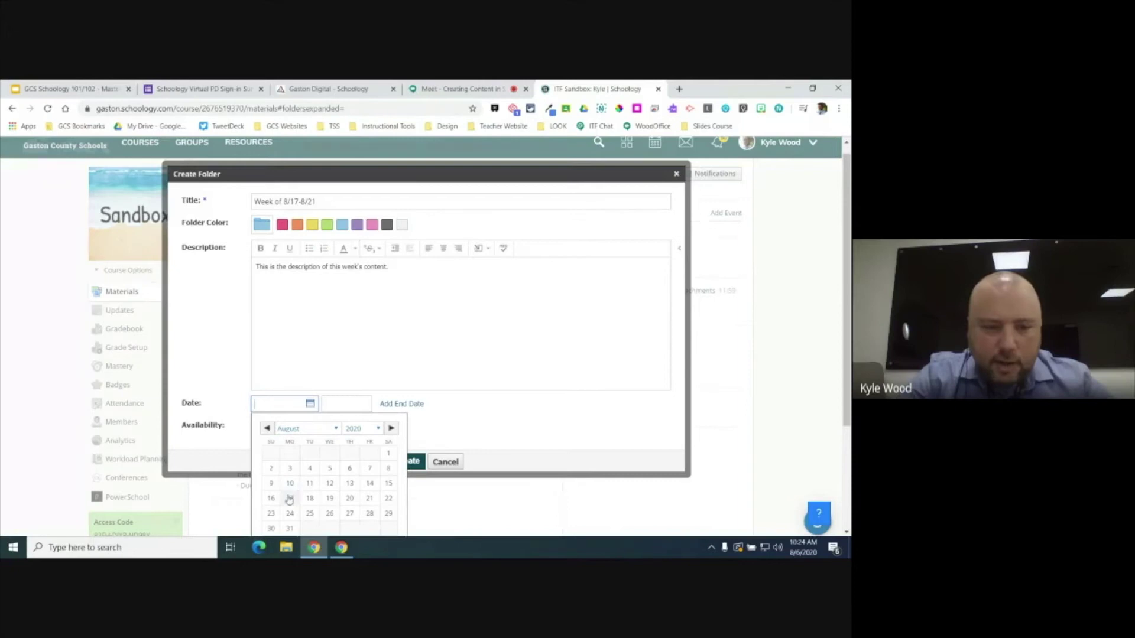
{"action": "left_click", "coordinate": [271, 499]}
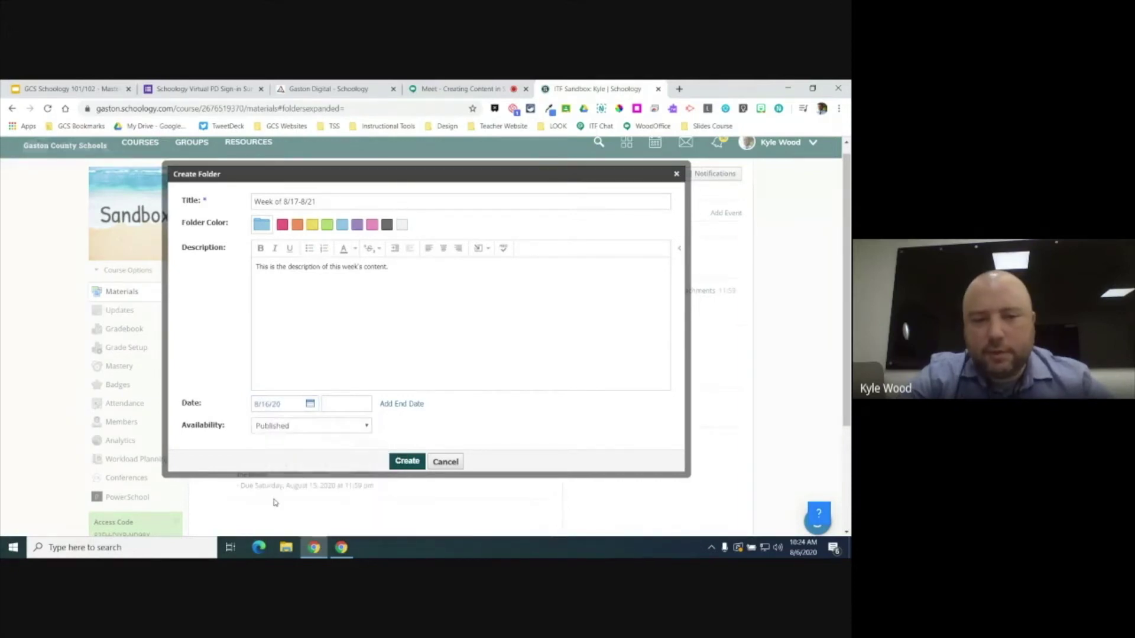
{"action": "scroll", "coordinate": [231, 380], "scroll_direction": "down", "scroll_amount": 1}
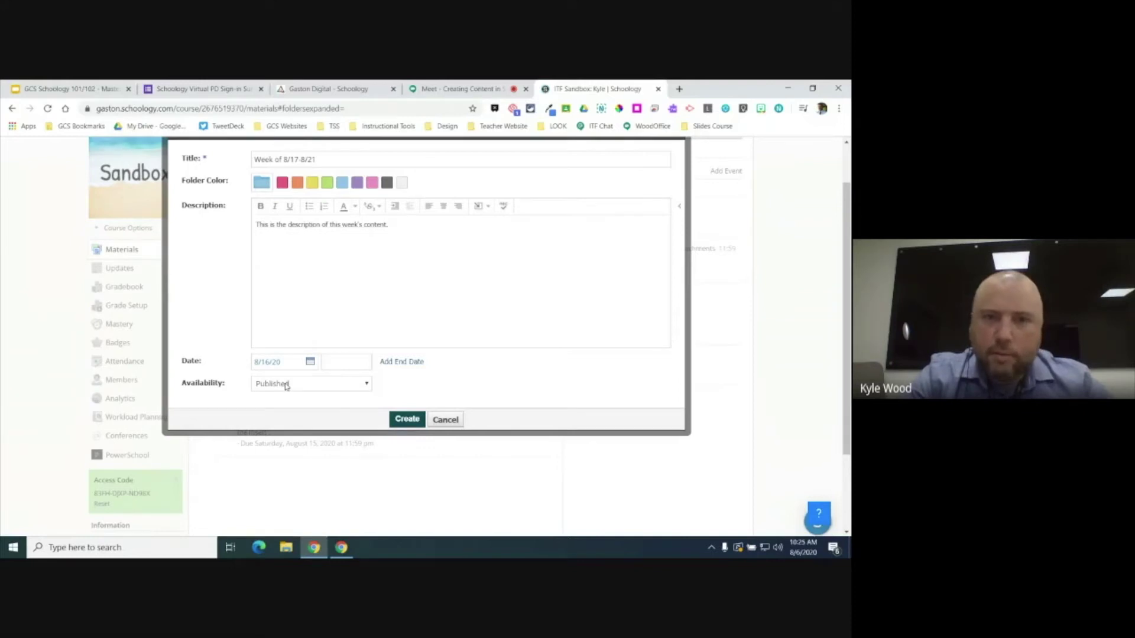
{"action": "left_click", "coordinate": [286, 384]}
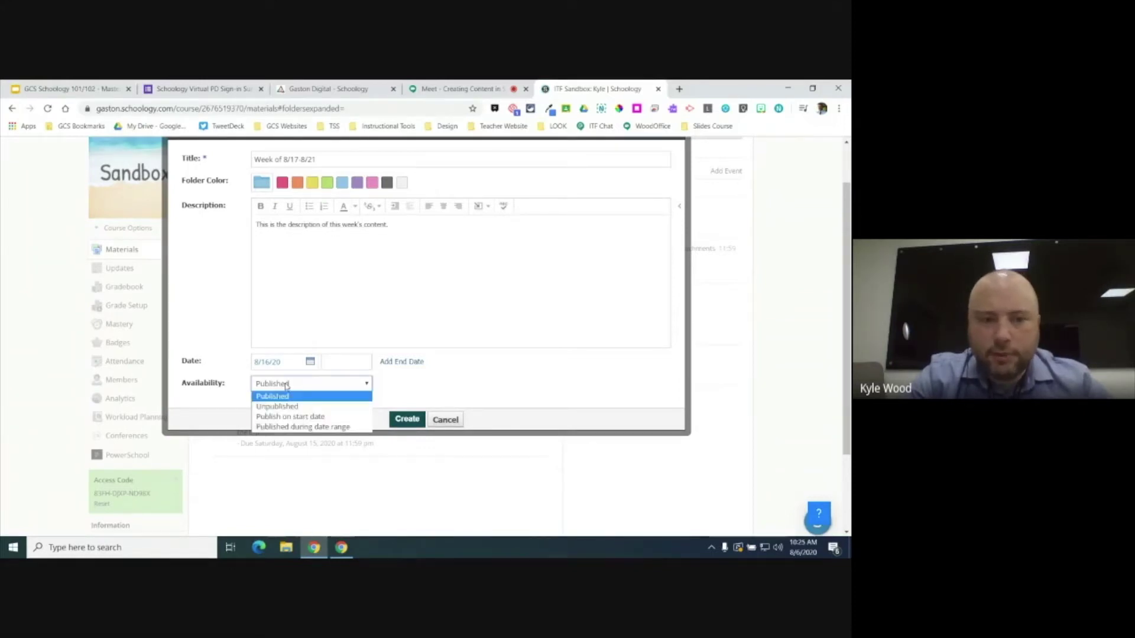
{"action": "left_click", "coordinate": [277, 417]}
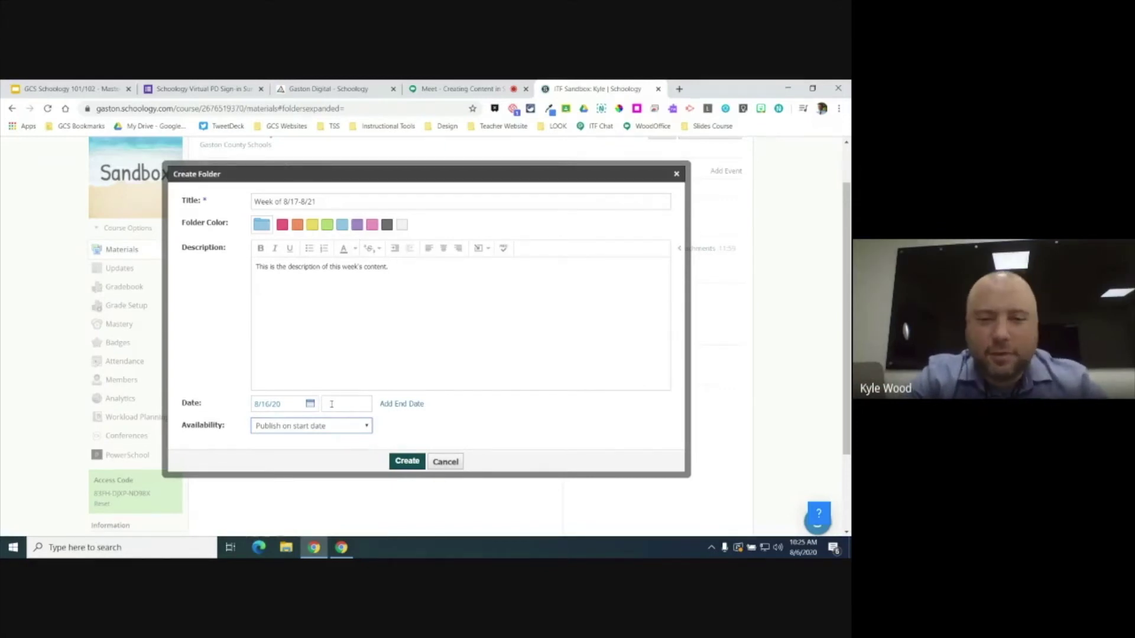
Step: Change the folder's availability to Published during date range with an end date of 8/21/20, and create the folder
{"action": "left_click", "coordinate": [409, 406]}
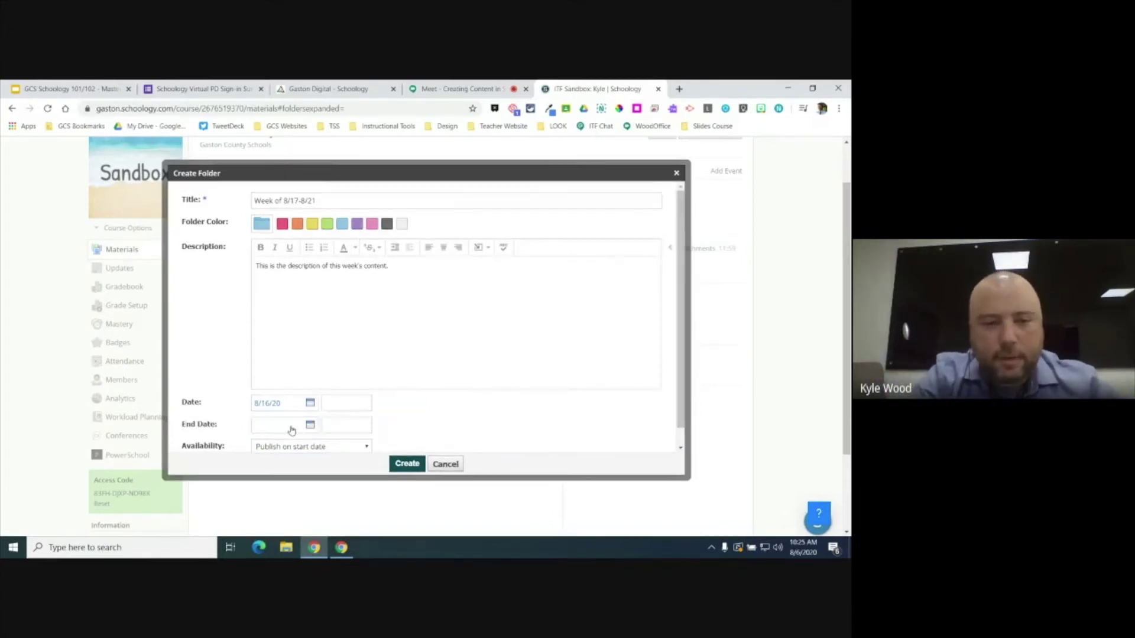
{"action": "scroll", "coordinate": [248, 409], "scroll_direction": "down", "scroll_amount": 1}
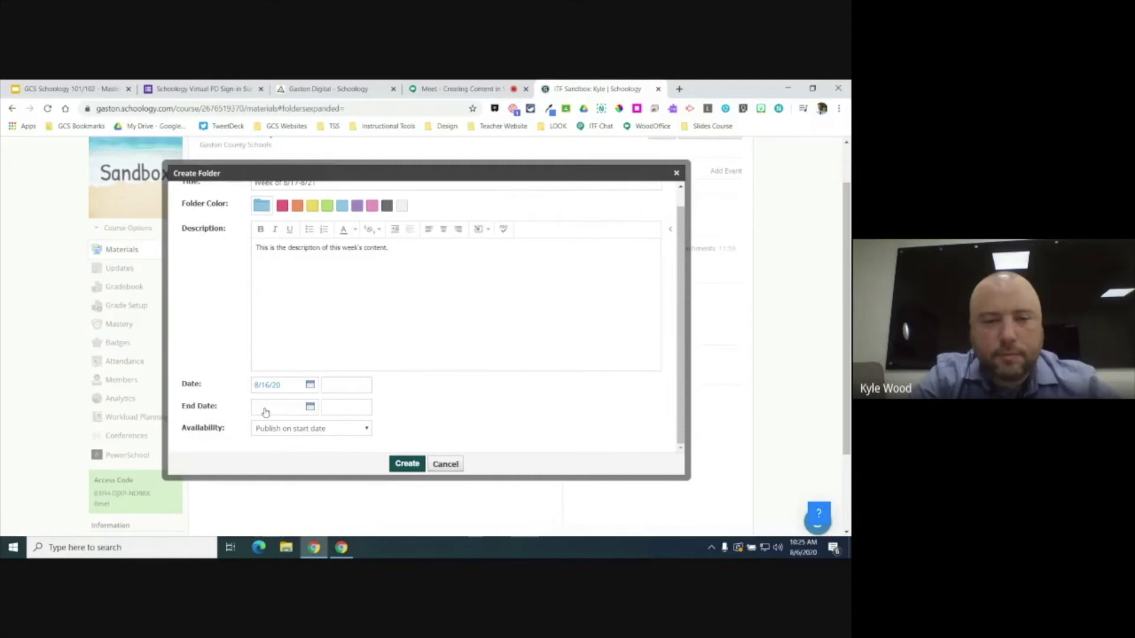
{"action": "left_click", "coordinate": [288, 430]}
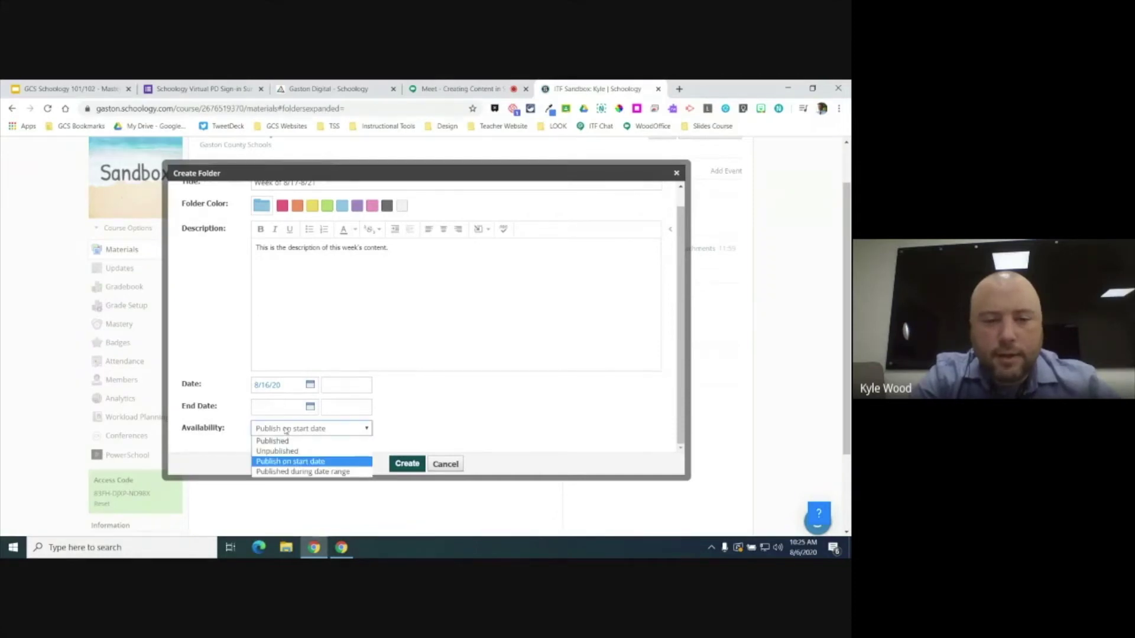
{"action": "left_click", "coordinate": [290, 473]}
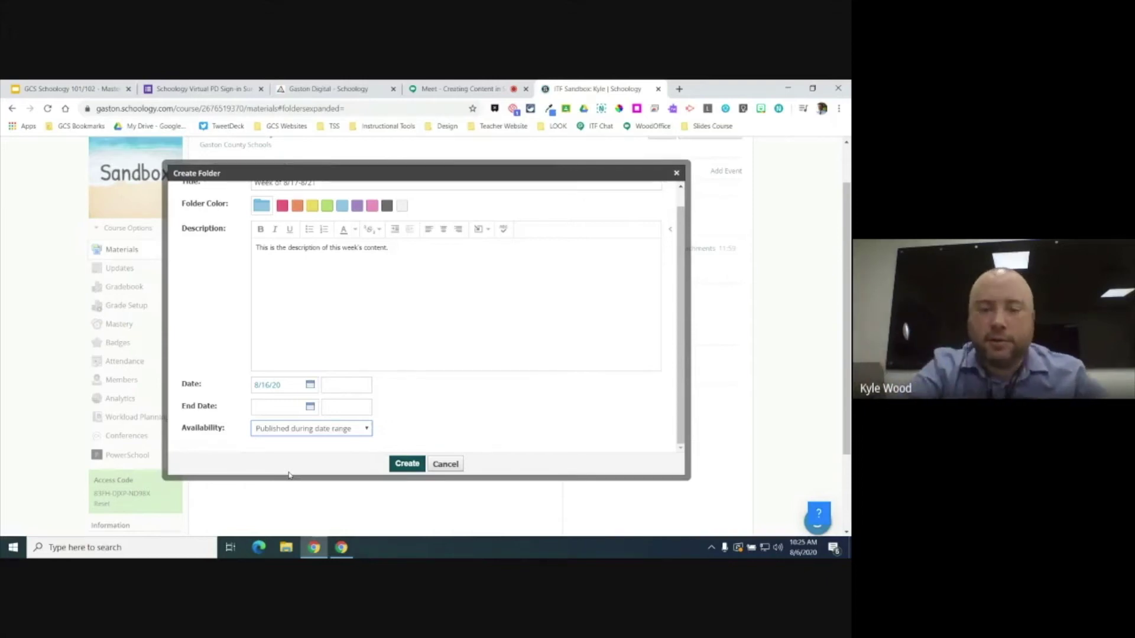
{"action": "left_click", "coordinate": [406, 467]}
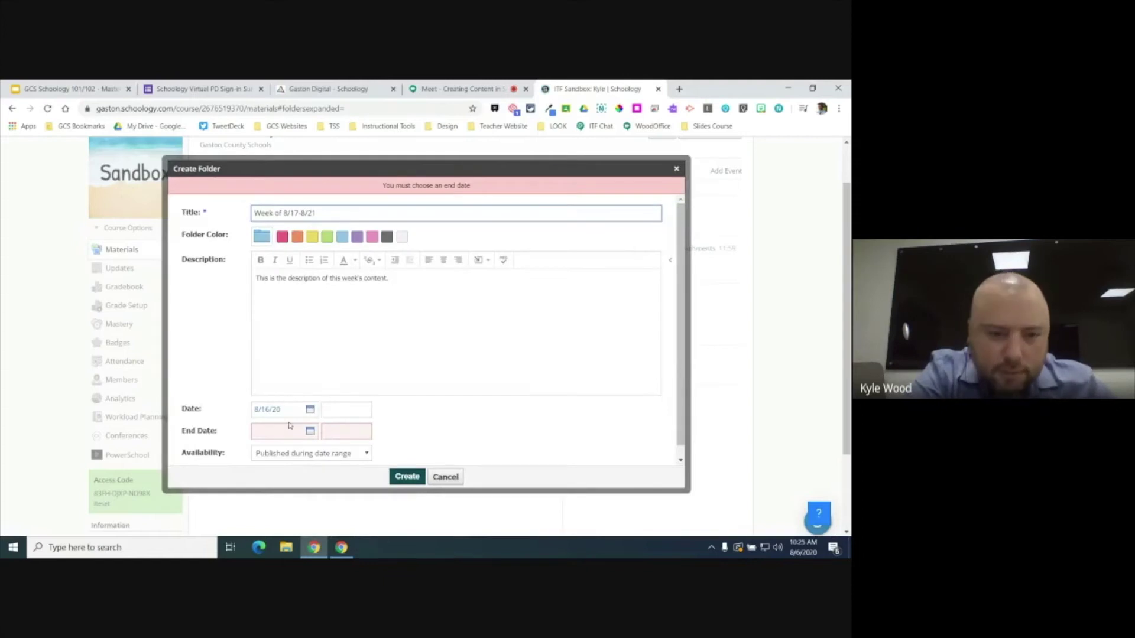
{"action": "left_click", "coordinate": [271, 436]}
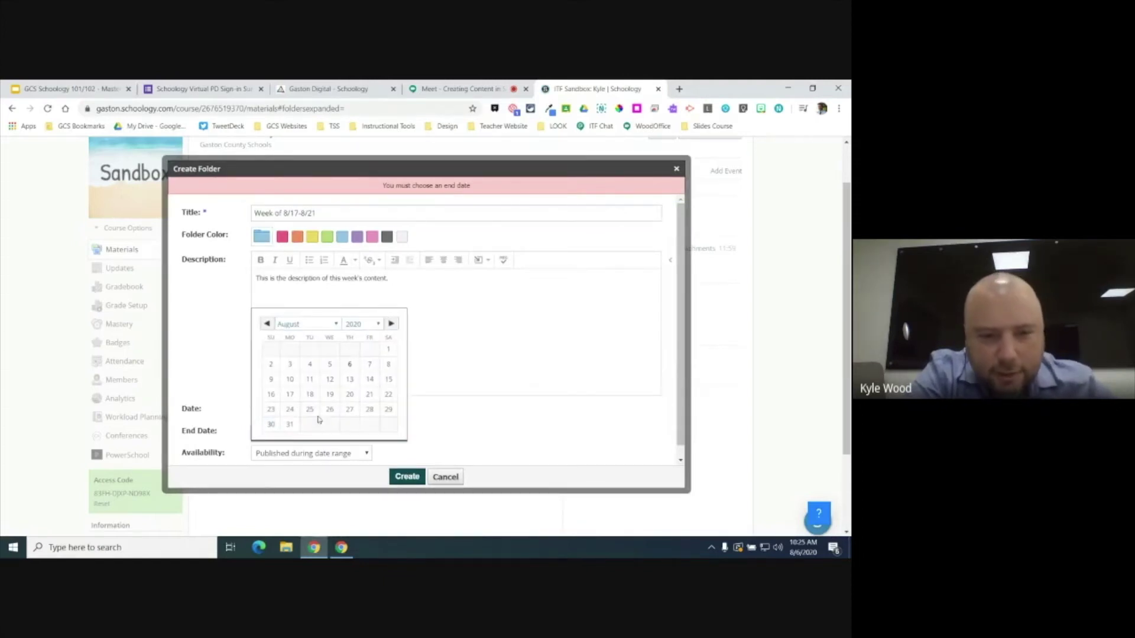
{"action": "left_click", "coordinate": [369, 394]}
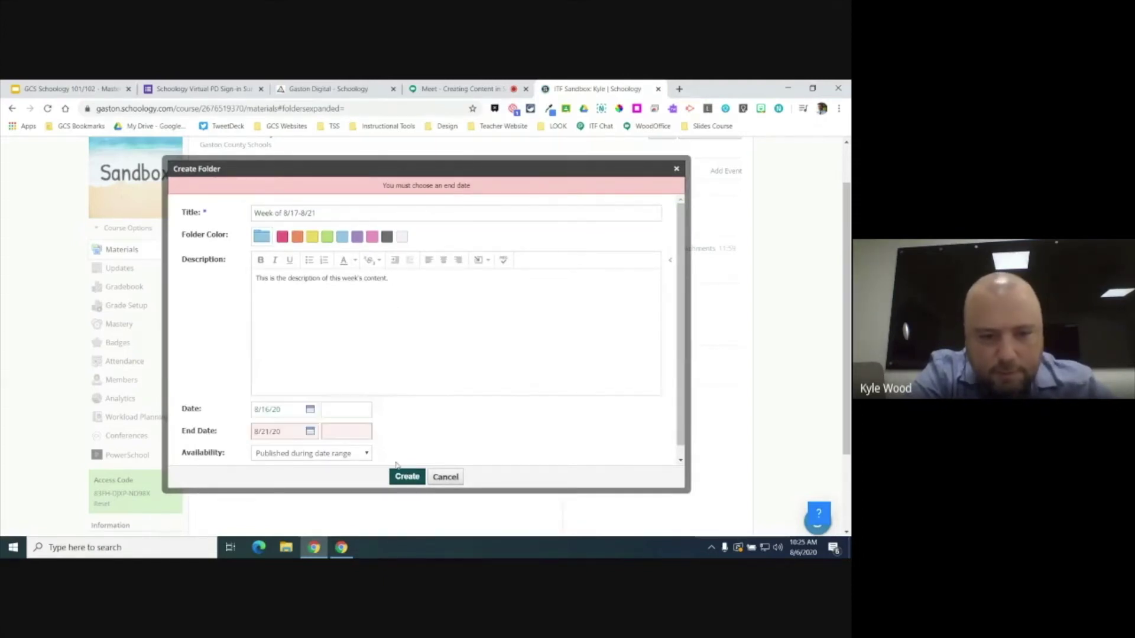
{"action": "left_click", "coordinate": [406, 476]}
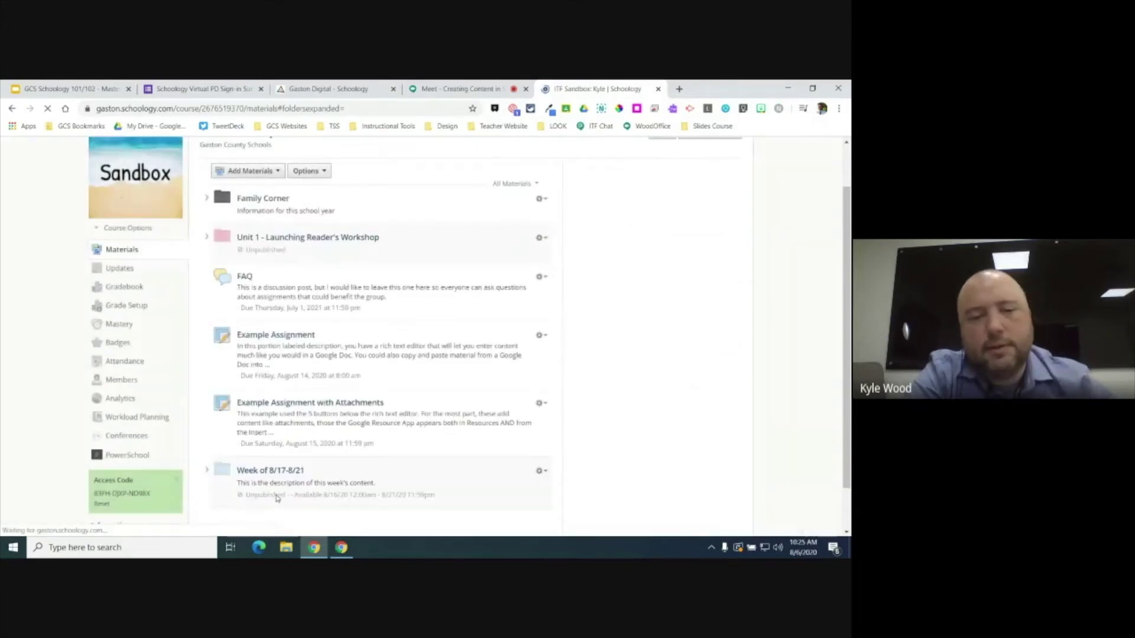
Step: Start a new page in the sandbox course materials directly below the Week of 8/17-8/21 folder
{"action": "scroll", "coordinate": [276, 499], "scroll_direction": "down", "scroll_amount": 1}
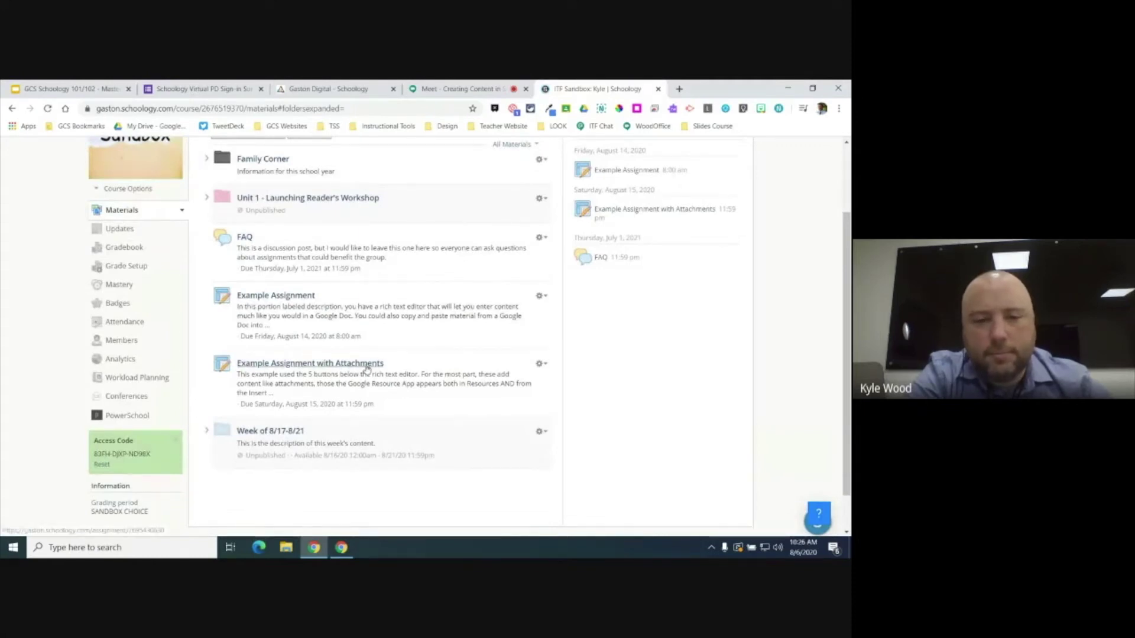
{"action": "scroll", "coordinate": [354, 372], "scroll_direction": "down", "scroll_amount": 1}
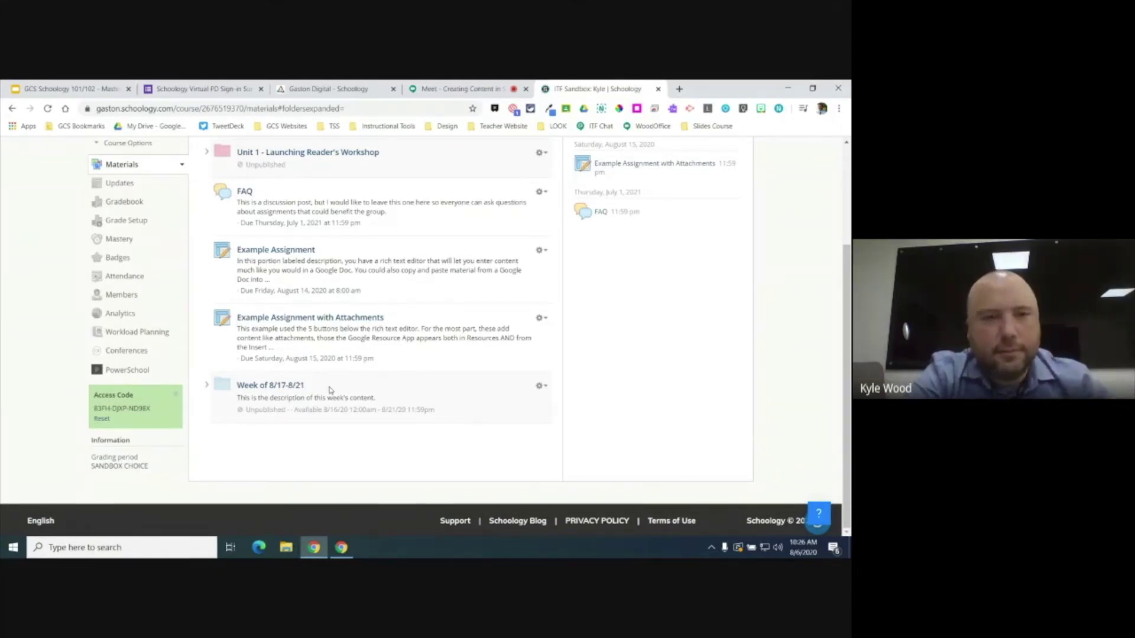
{"action": "scroll", "coordinate": [329, 391], "scroll_direction": "up", "scroll_amount": 1}
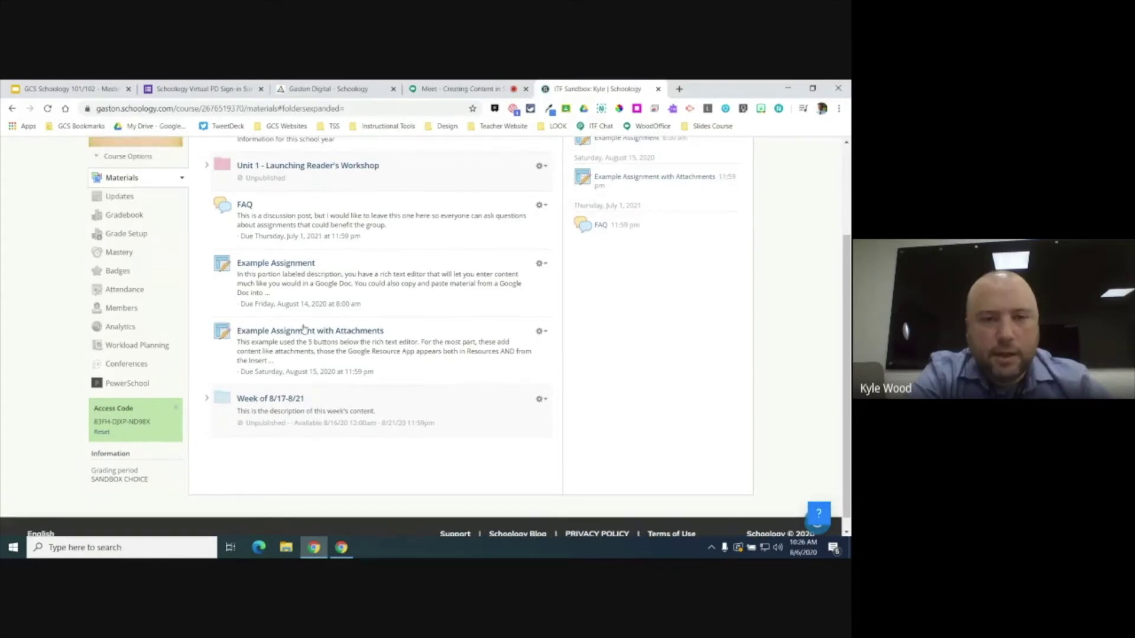
{"action": "scroll", "coordinate": [239, 145], "scroll_direction": "up", "scroll_amount": 2}
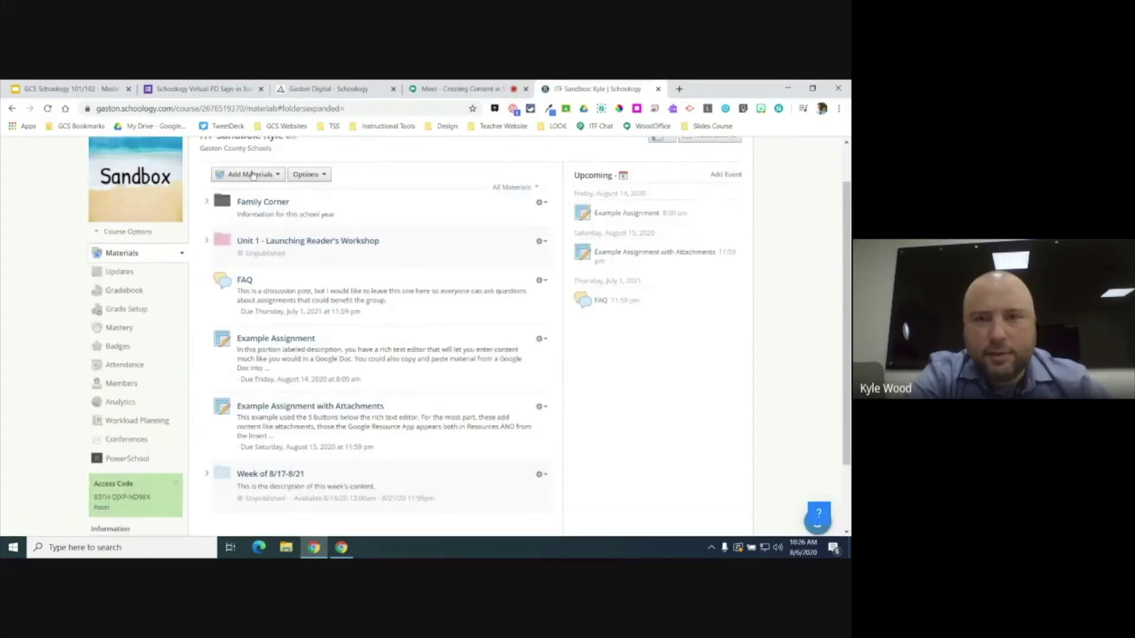
{"action": "scroll", "coordinate": [315, 354], "scroll_direction": "down", "scroll_amount": 2}
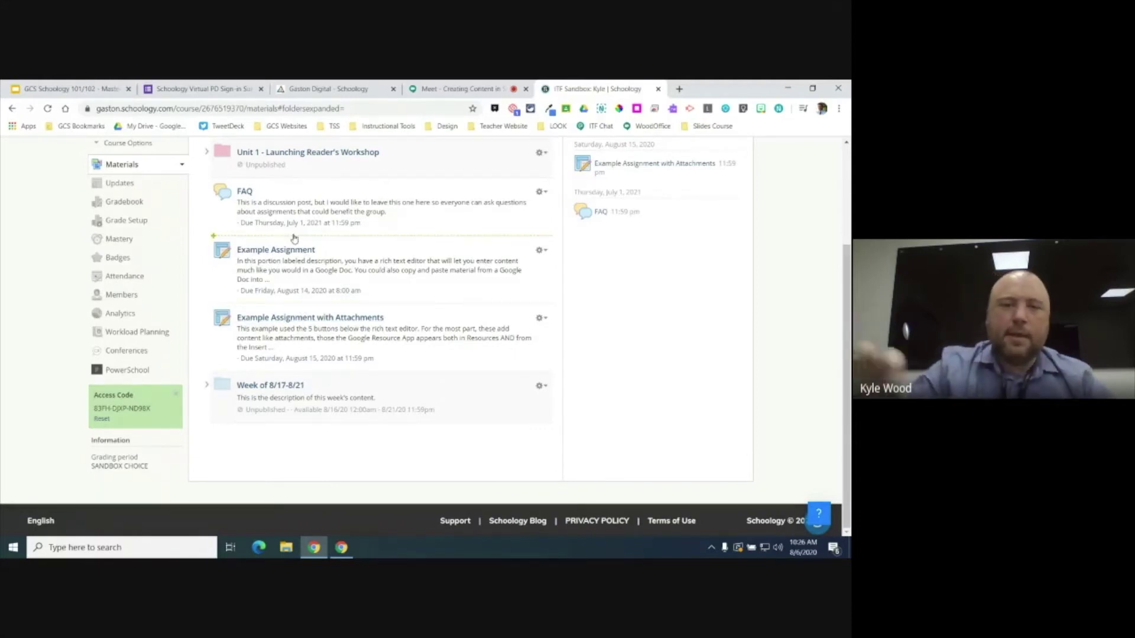
{"action": "left_click", "coordinate": [316, 425]}
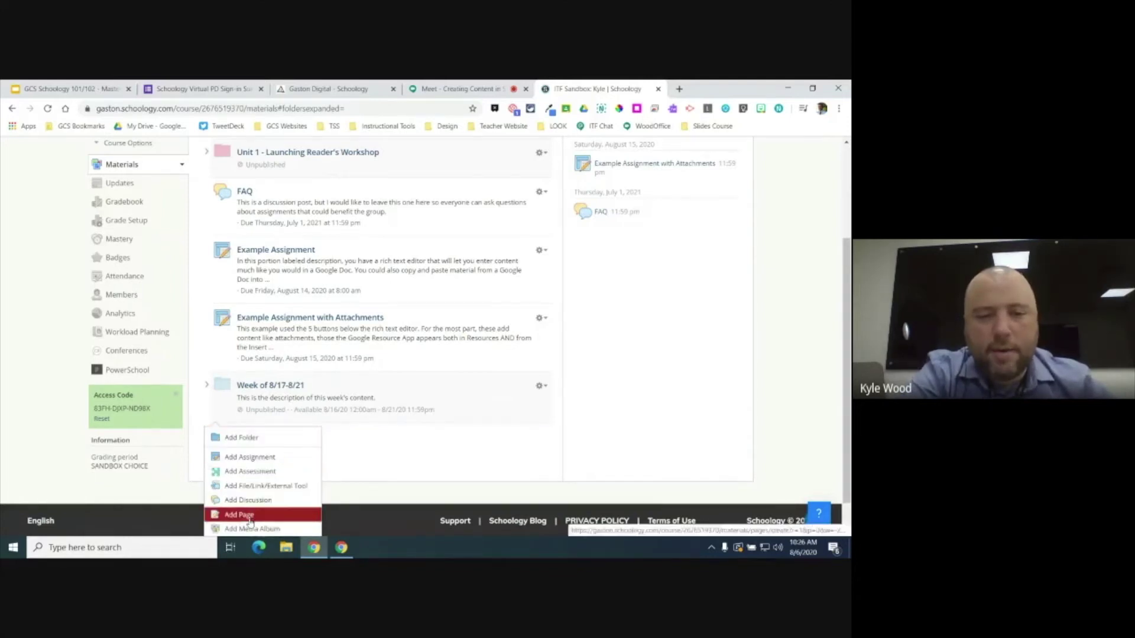
{"action": "scroll", "coordinate": [249, 520], "scroll_direction": "down", "scroll_amount": 2}
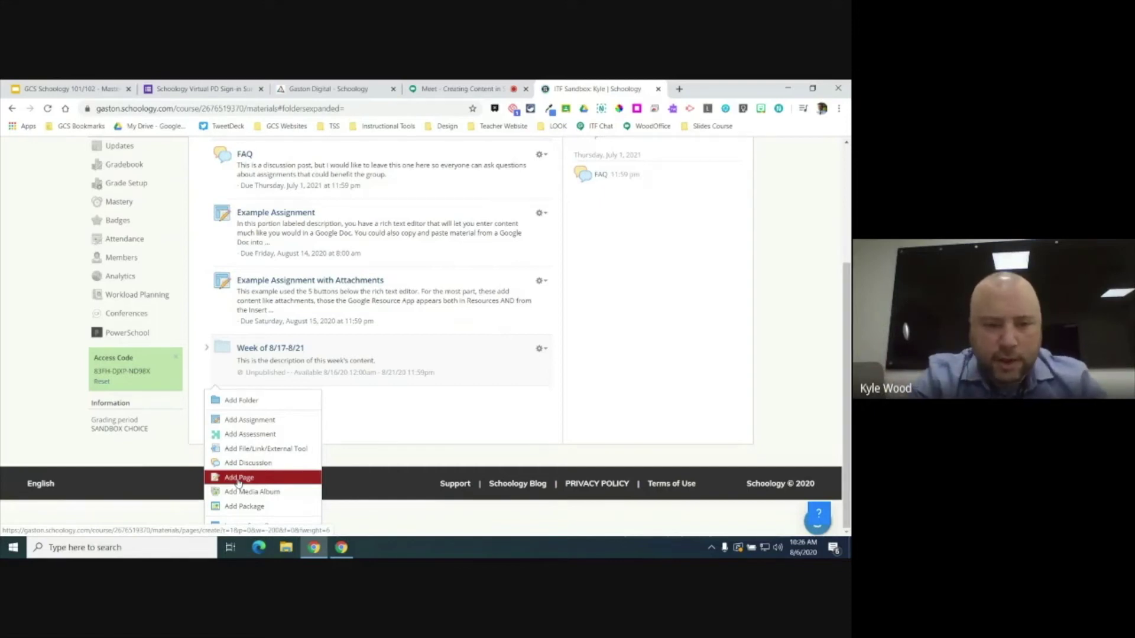
{"action": "left_click", "coordinate": [239, 479]}
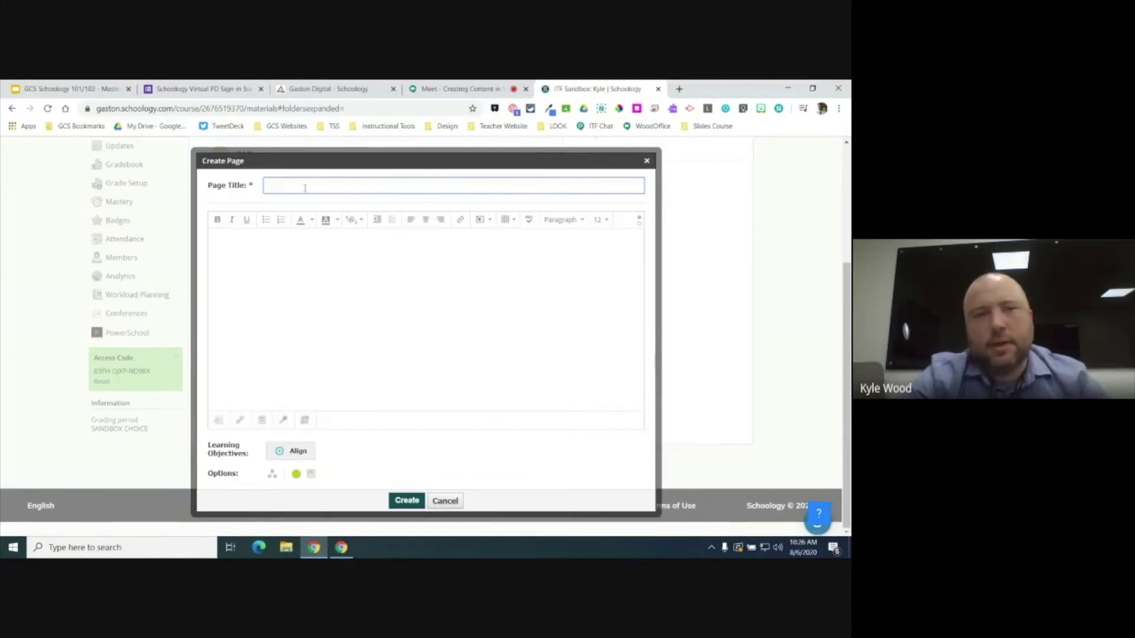
Step: Title the page "Learn it!: Just Right Books" and enter the body text "This is my lesson for today...."
{"action": "type", "text": "Learn it"}
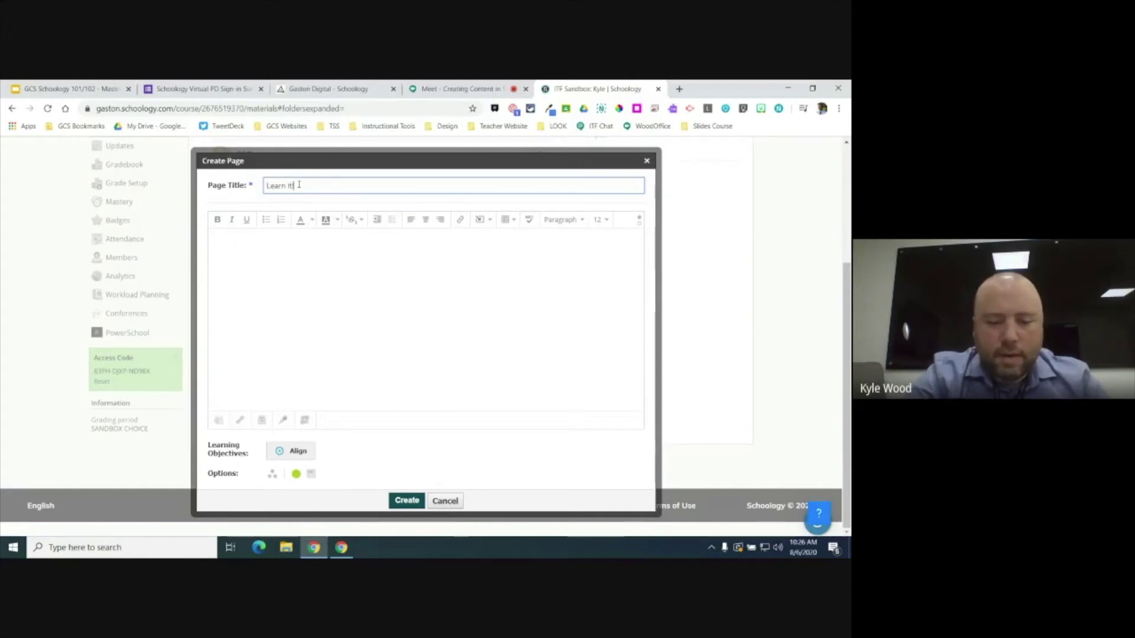
{"action": "type", "text": "!:"}
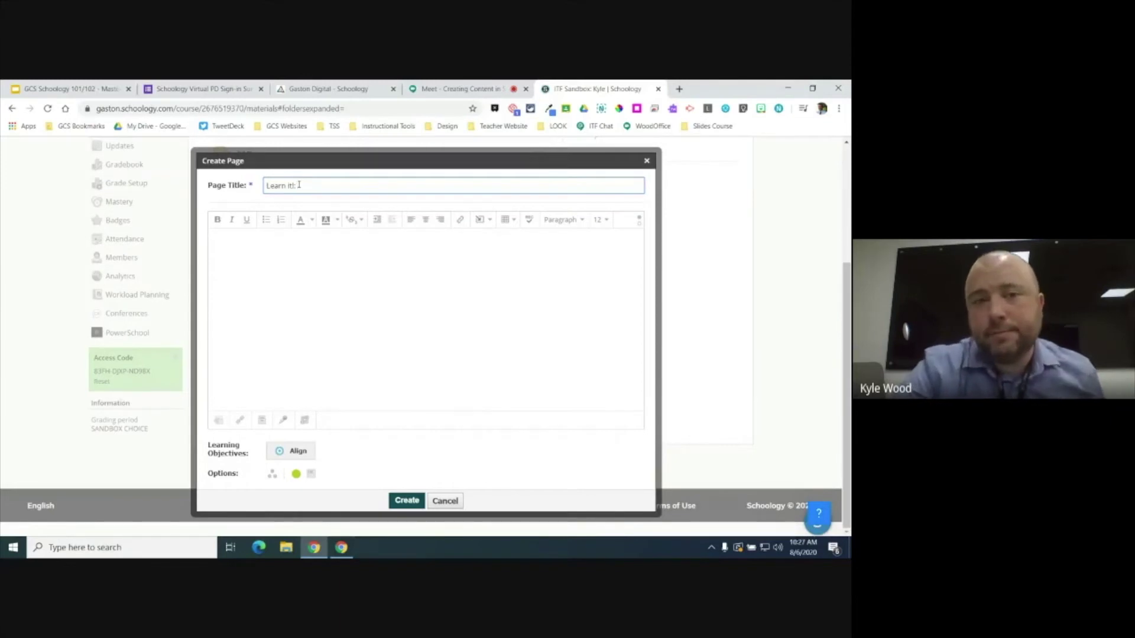
{"action": "type", "text": "Just Right"}
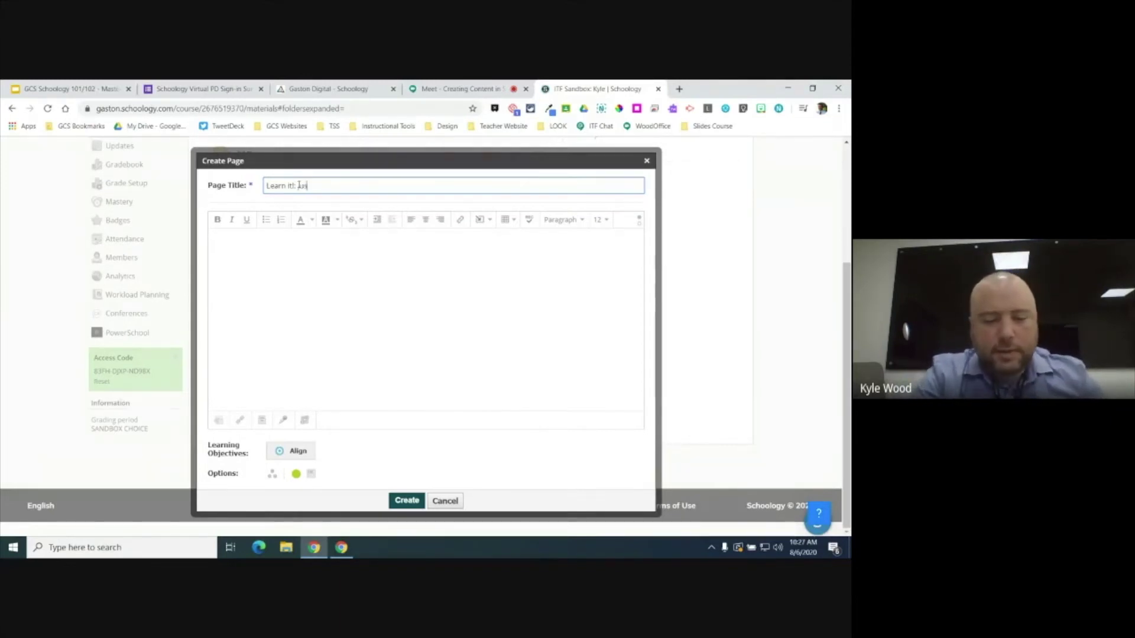
{"action": "type", "text": " Books"}
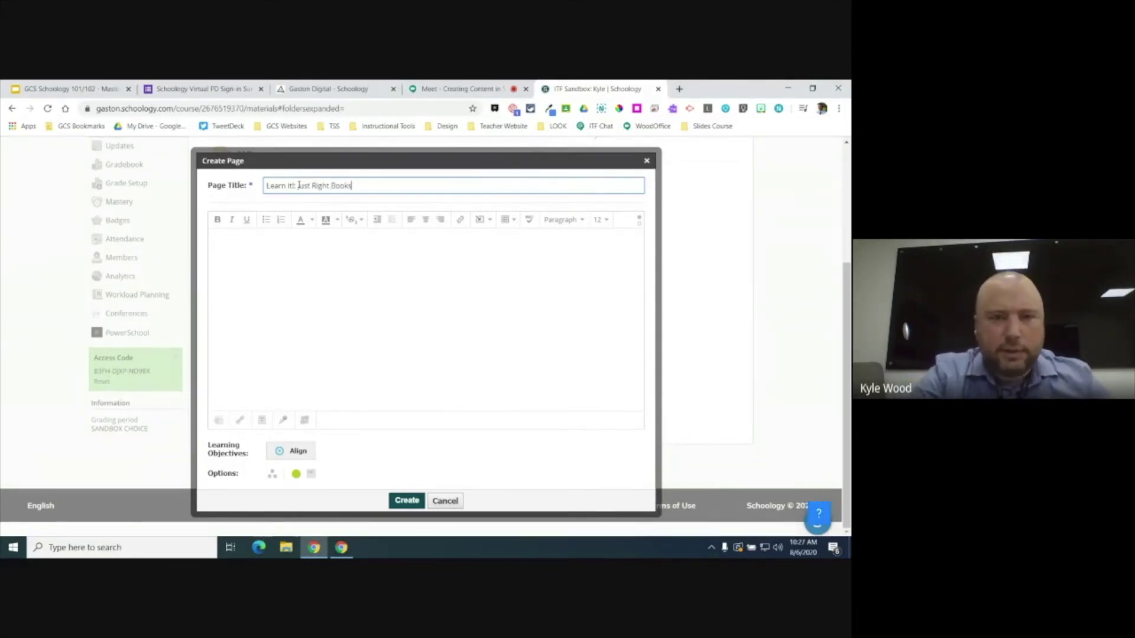
{"action": "left_click", "coordinate": [274, 255]}
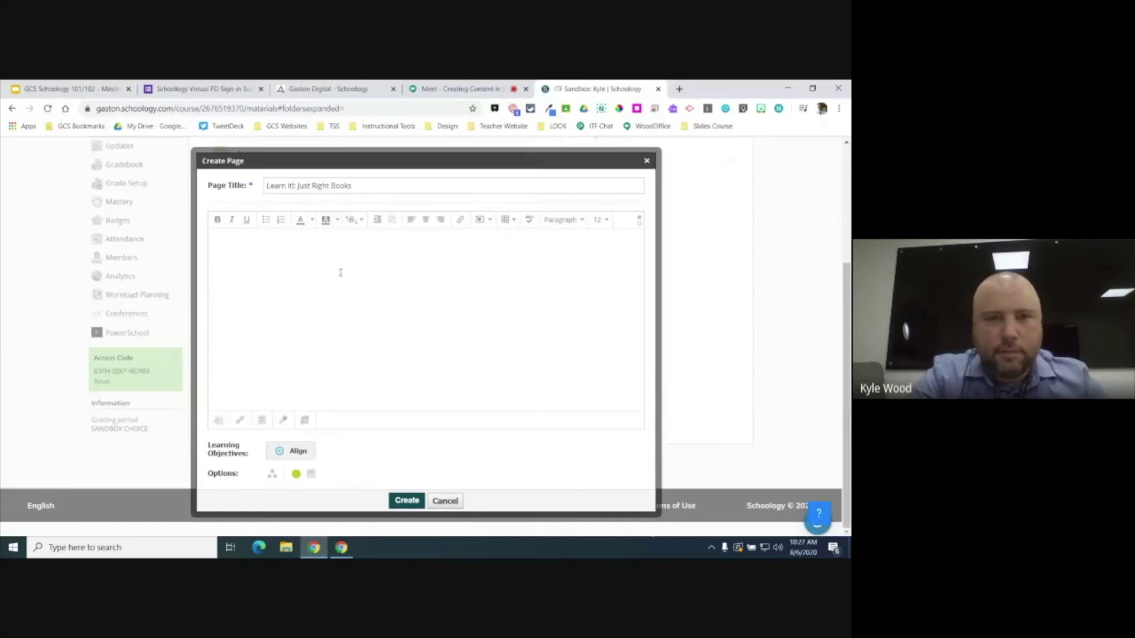
{"action": "type", "text": "This is my lesson for today...."}
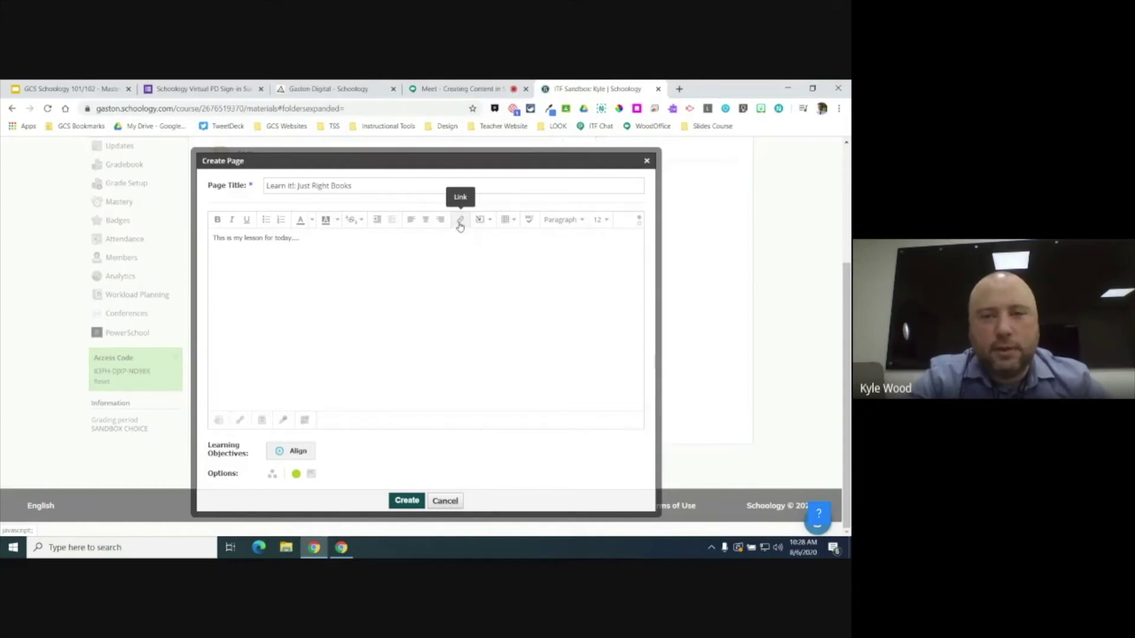
Step: Copy the web address of the Gaston Digital Schoology site and return to the unfinished course page
{"action": "left_click", "coordinate": [324, 90]}
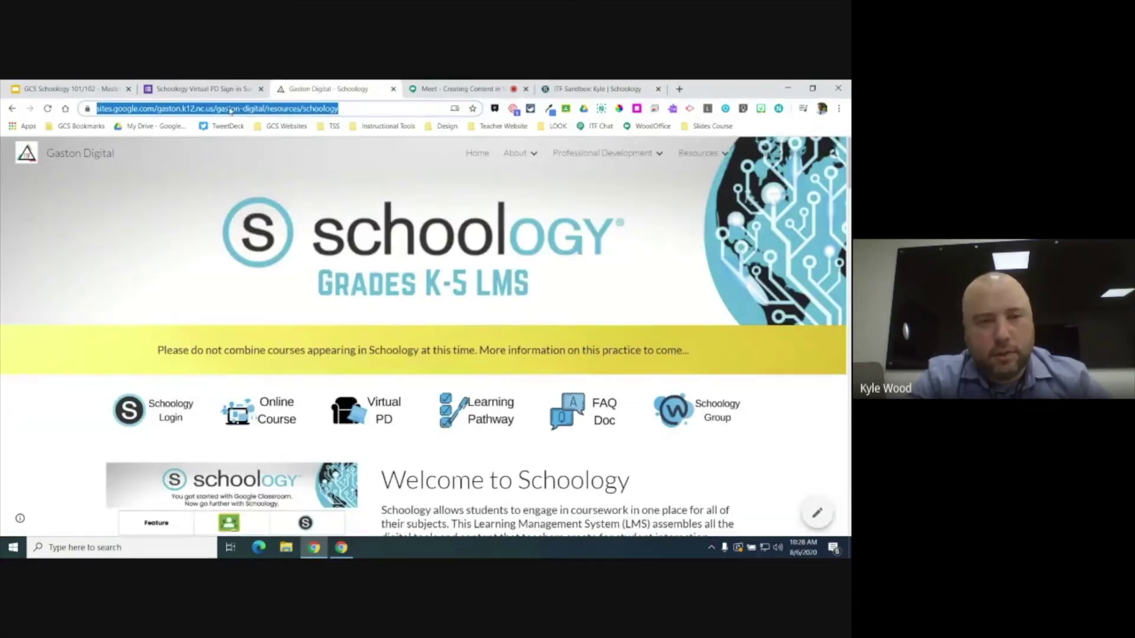
{"action": "left_click", "coordinate": [230, 110]}
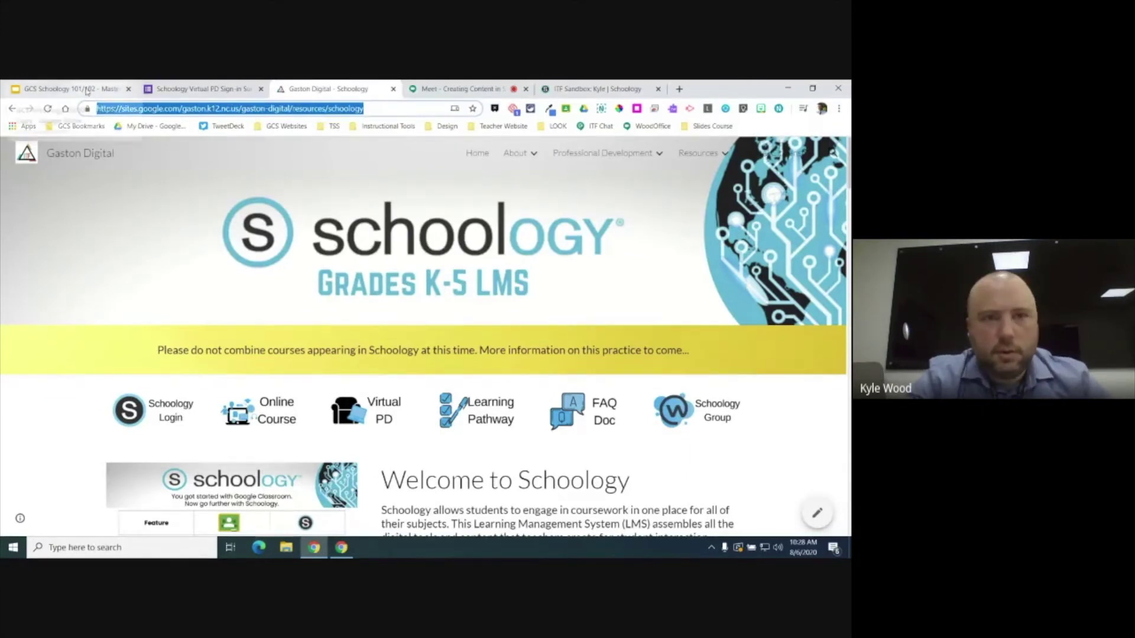
{"action": "left_click_drag", "start_coordinate": [605, 82], "coordinate": [467, 88]}
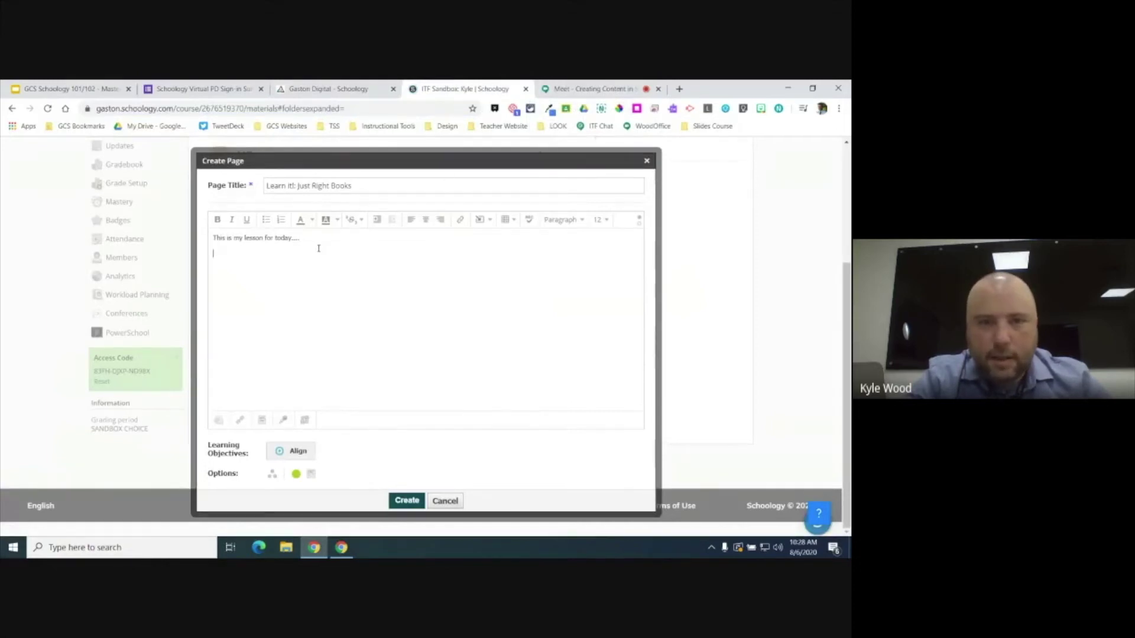
Step: Insert a link to the copied Gaston Digital address below the lesson text, titled "Schoology Link"
{"action": "left_click", "coordinate": [461, 222]}
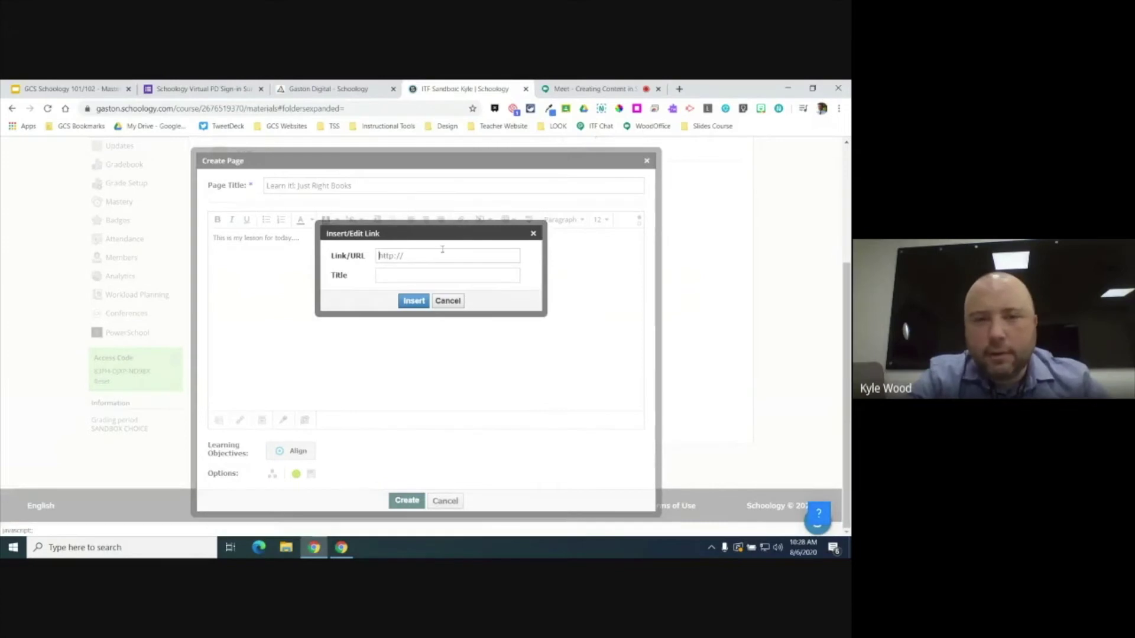
{"action": "key", "text": "ctrl+v"}
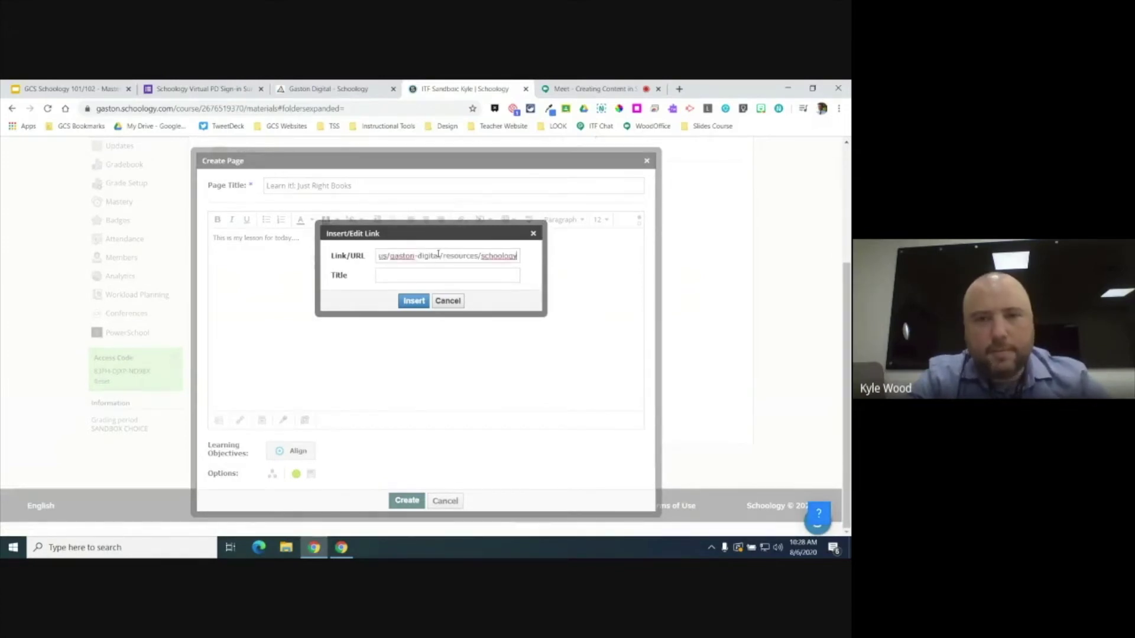
{"action": "left_click", "coordinate": [419, 276]}
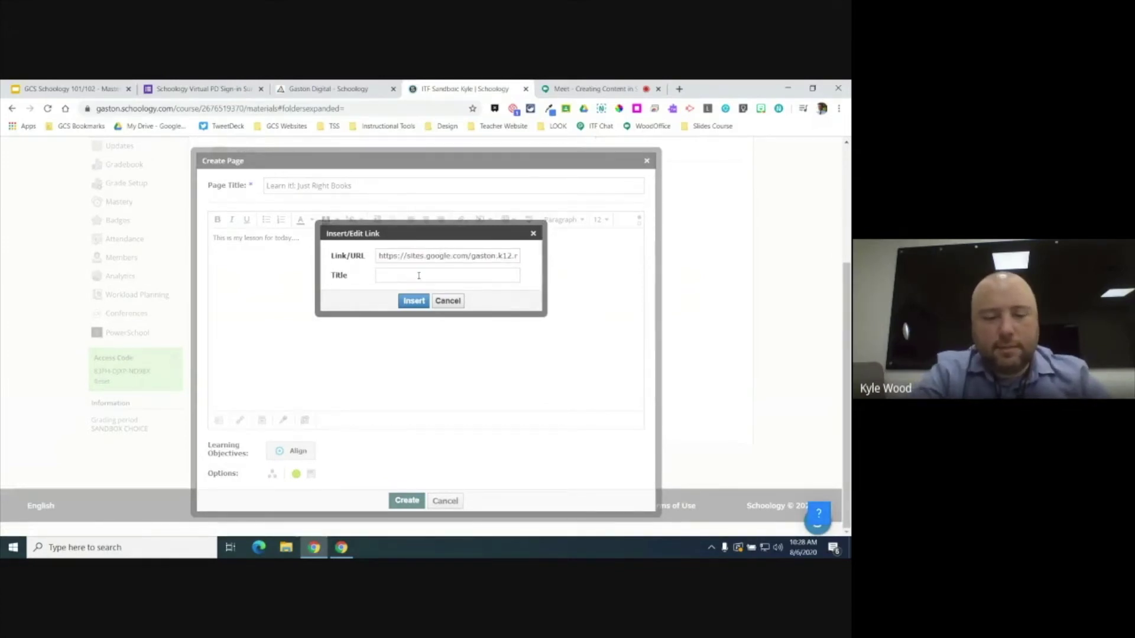
{"action": "type", "text": "Schoo"}
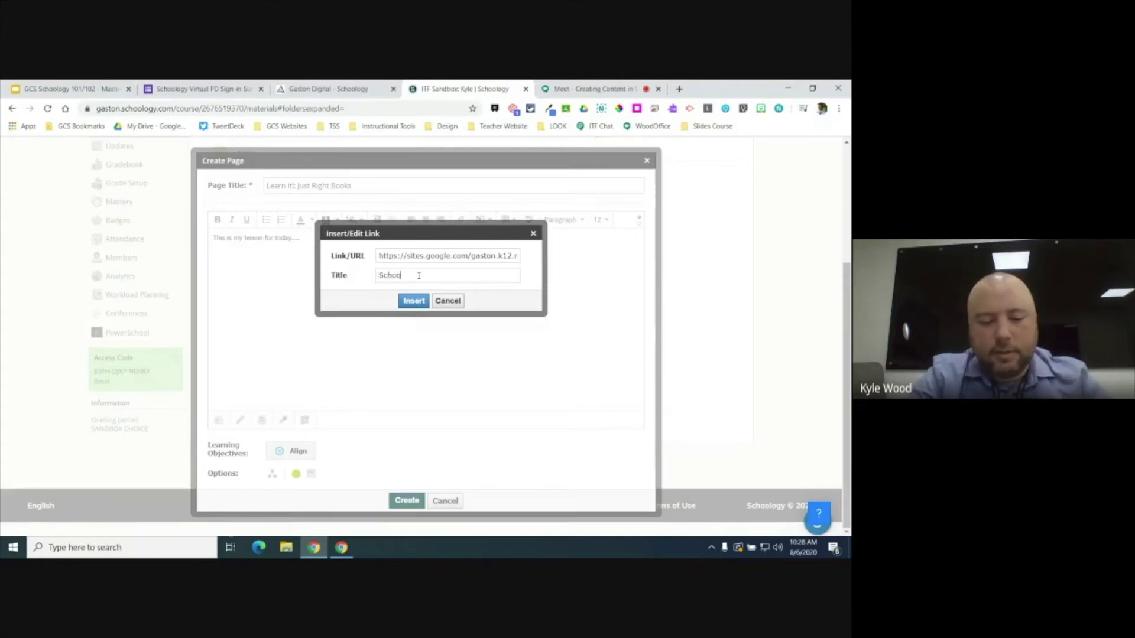
{"action": "type", "text": "logy Link"}
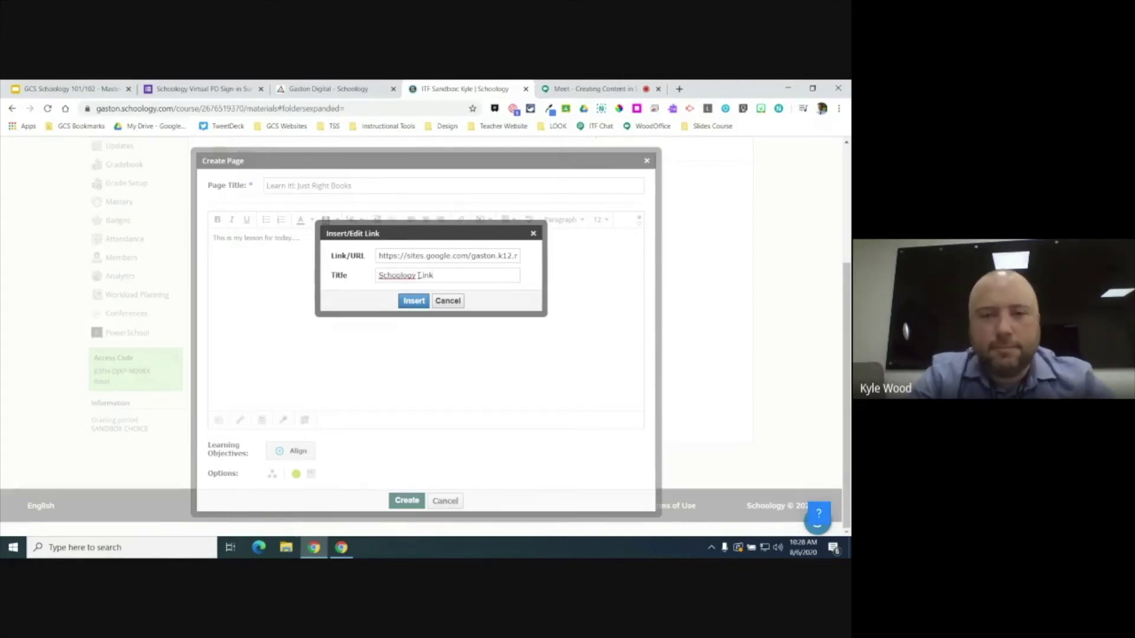
{"action": "left_click", "coordinate": [413, 301]}
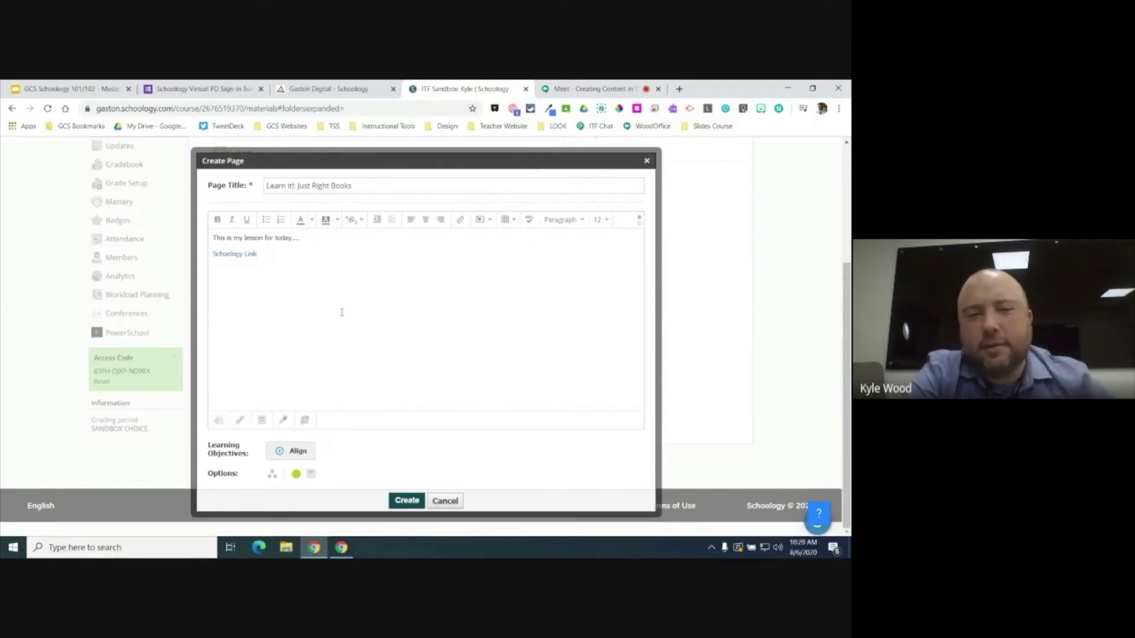
Step: View the options for inserting an image or media file into the page, without attaching anything
{"action": "left_click", "coordinate": [488, 226]}
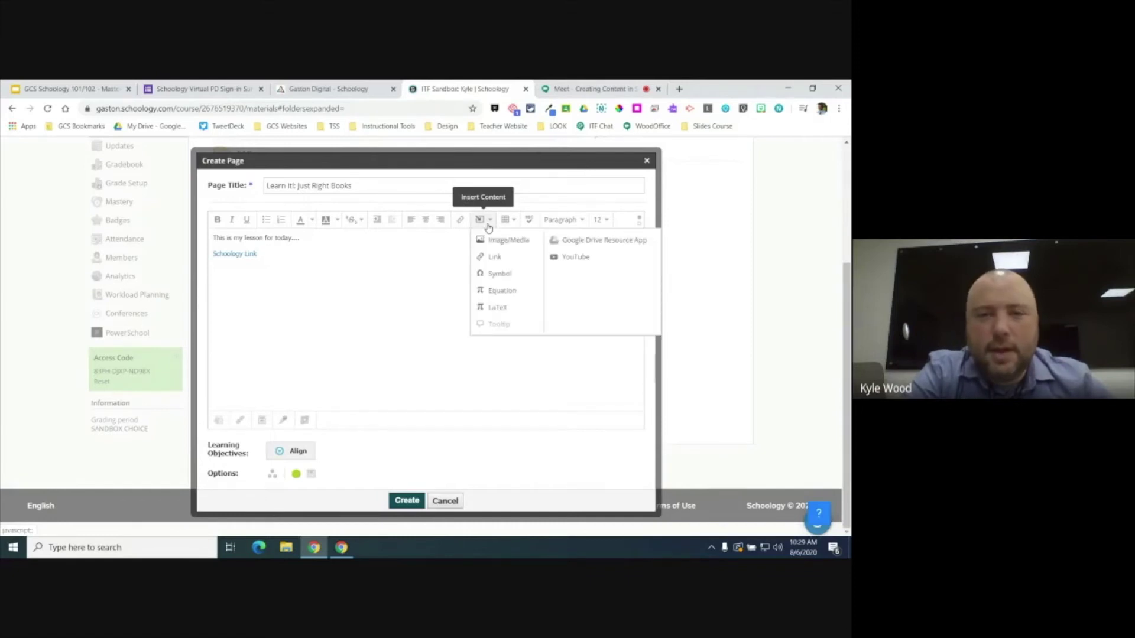
{"action": "left_click", "coordinate": [493, 240]}
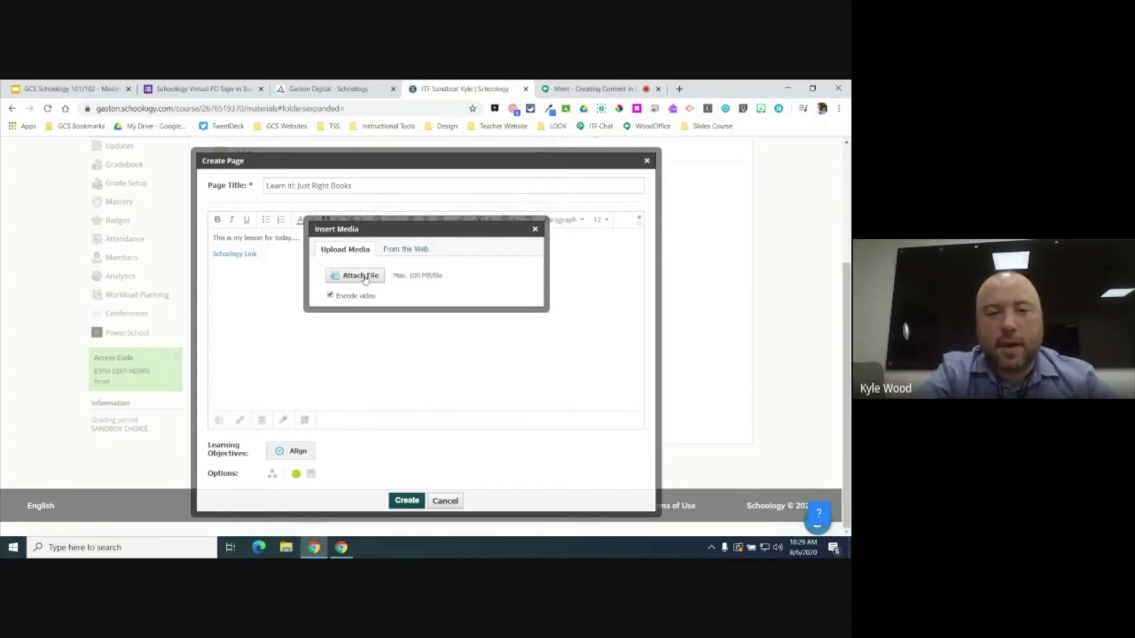
{"action": "left_click", "coordinate": [535, 229]}
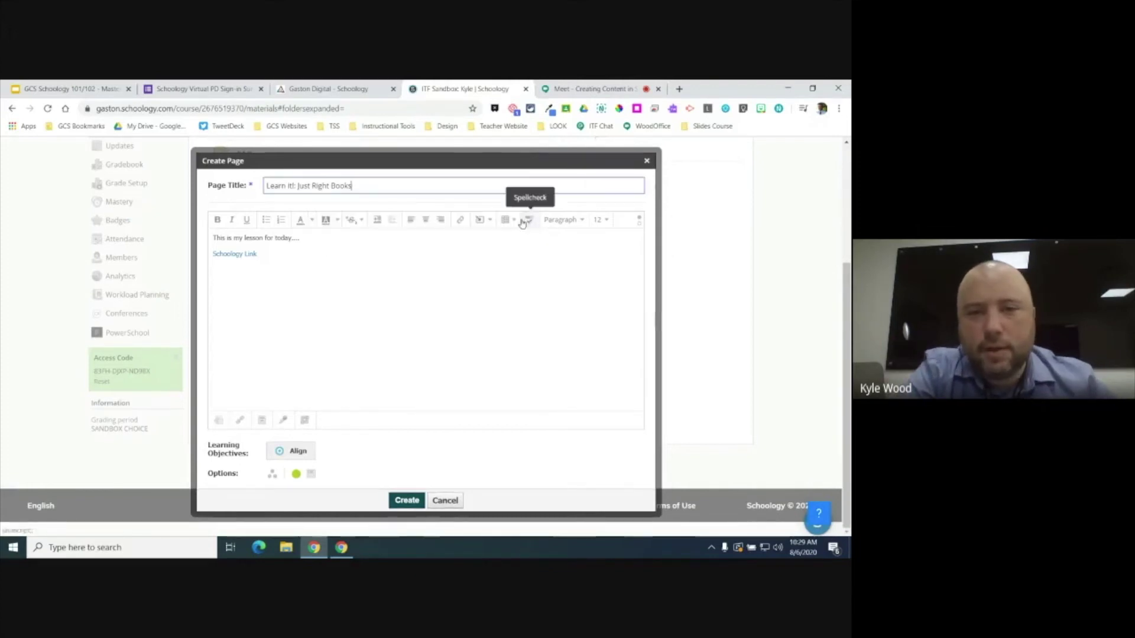
{"action": "left_click", "coordinate": [480, 220]}
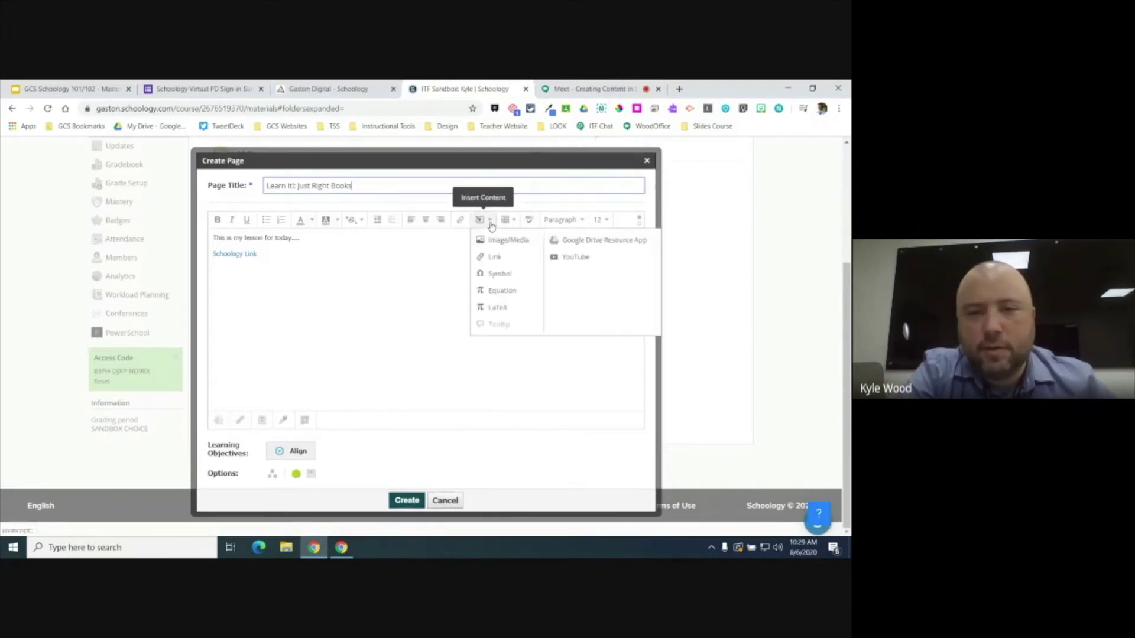
{"action": "left_click", "coordinate": [587, 243]}
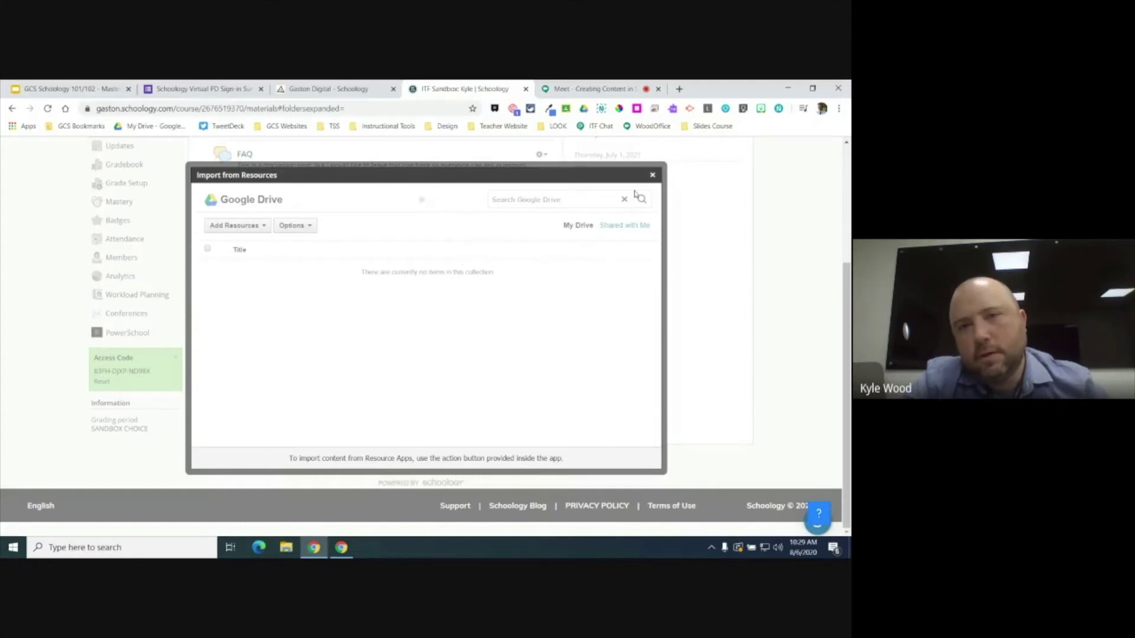
{"action": "left_click", "coordinate": [653, 175]}
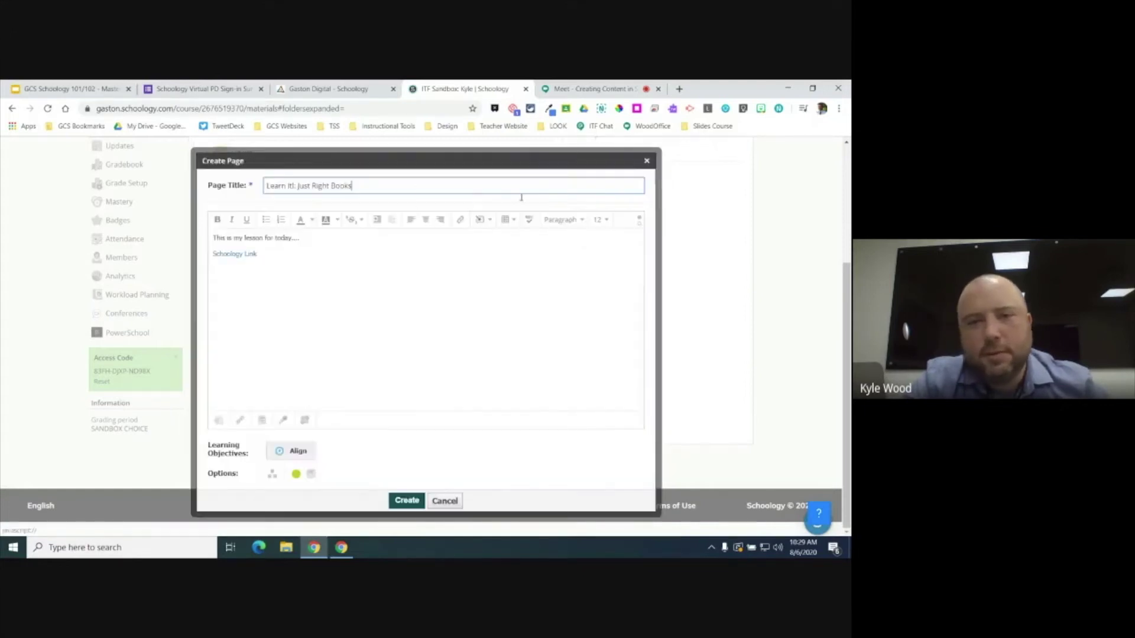
Step: Import the Google Drive presentation "You're Going to Flip Out When You See This! TLC 2020 Flipgrid" into the page as a link
{"action": "left_click", "coordinate": [479, 227]}
{"action": "mouse_move", "coordinate": [503, 237]}
{"action": "left_click", "coordinate": [552, 239]}
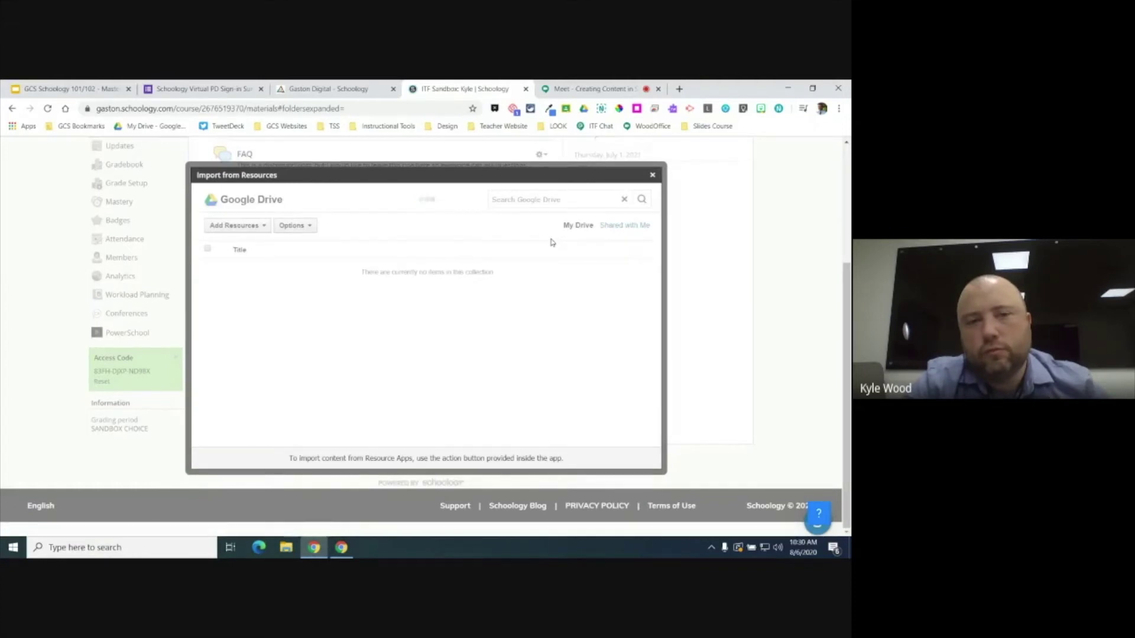
{"action": "scroll", "coordinate": [435, 352], "scroll_direction": "down", "scroll_amount": 2}
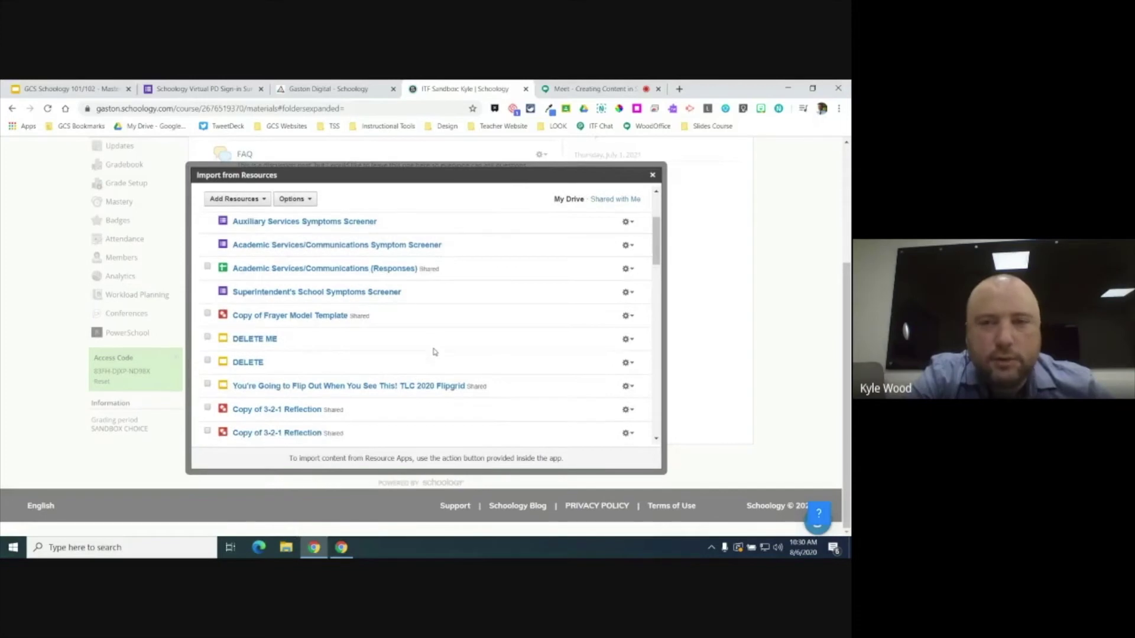
{"action": "scroll", "coordinate": [435, 352], "scroll_direction": "down", "scroll_amount": 2}
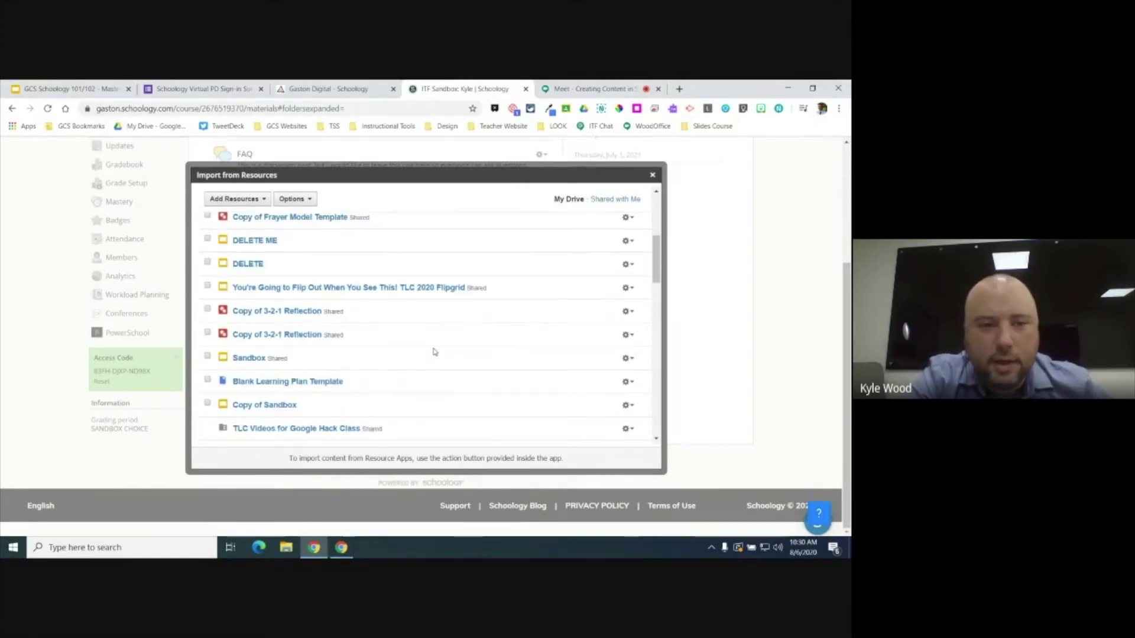
{"action": "left_click", "coordinate": [206, 286]}
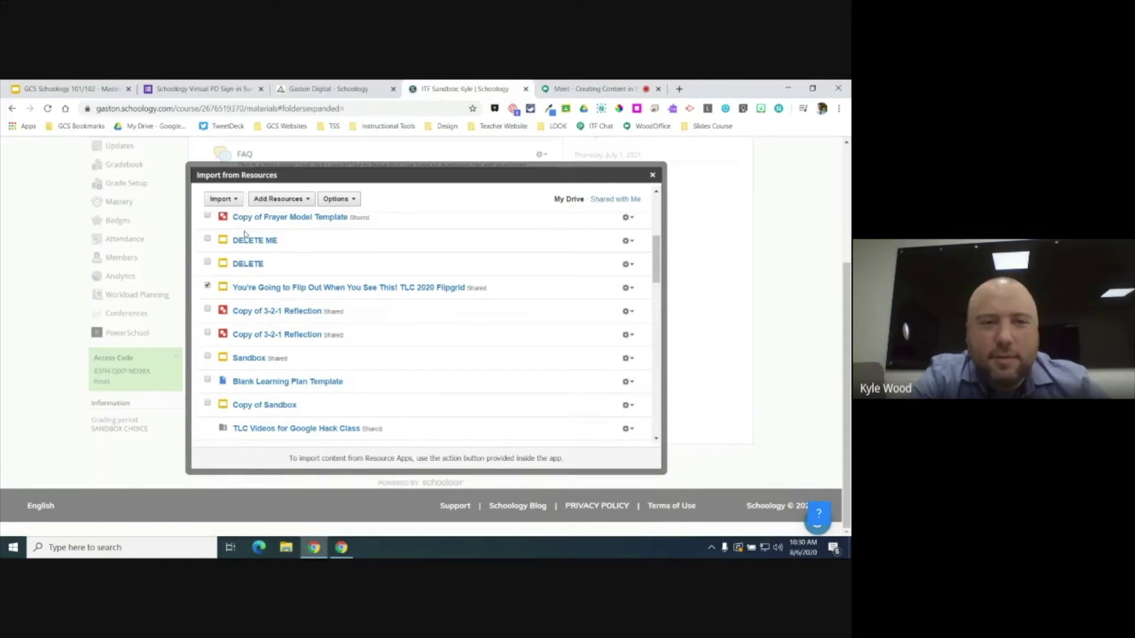
{"action": "left_click", "coordinate": [224, 201]}
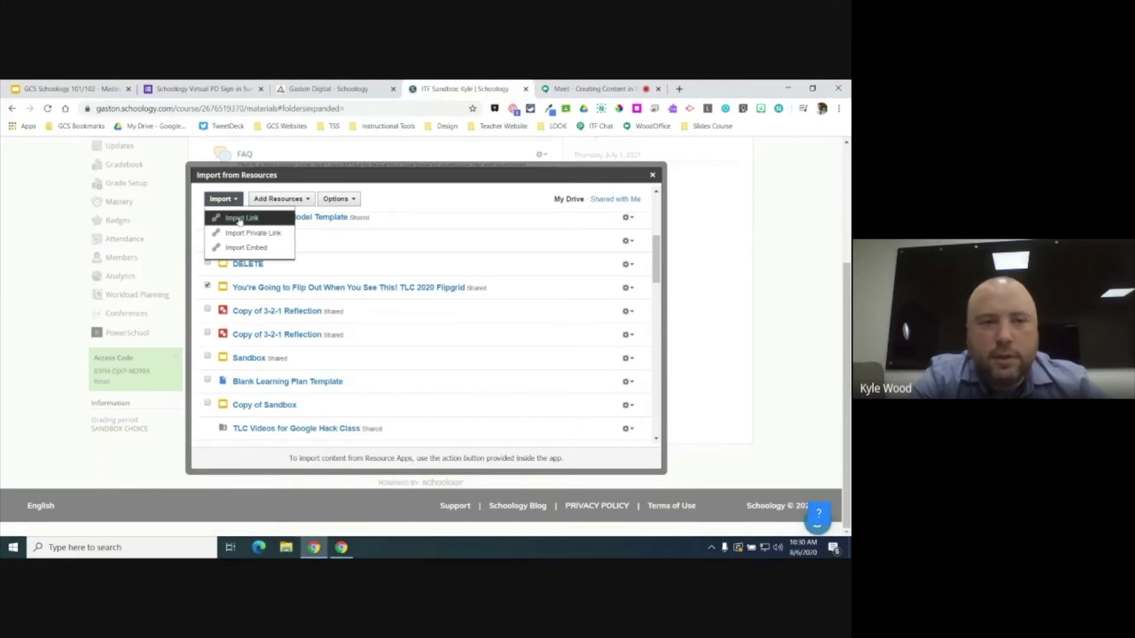
{"action": "left_click", "coordinate": [241, 219]}
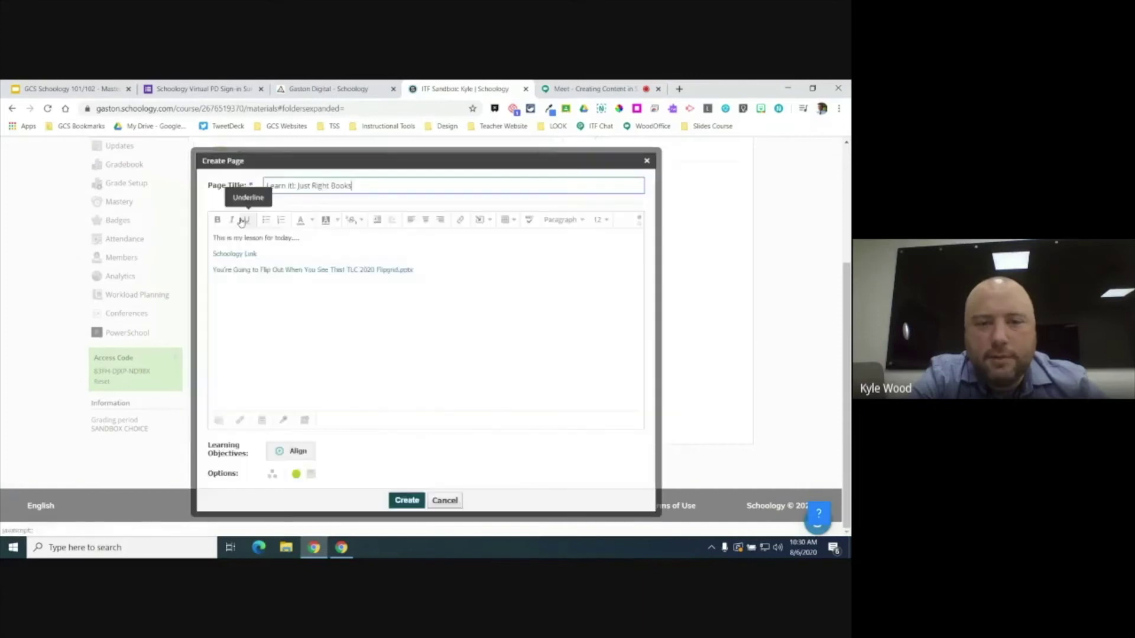
Step: Embed the Google Drive presentation "You're Going to Flip Out When You See This! TLC 2020 Flipgrid" below its link on the page
{"action": "left_click_drag", "start_coordinate": [415, 270], "coordinate": [217, 269]}
{"action": "left_click", "coordinate": [217, 269]}
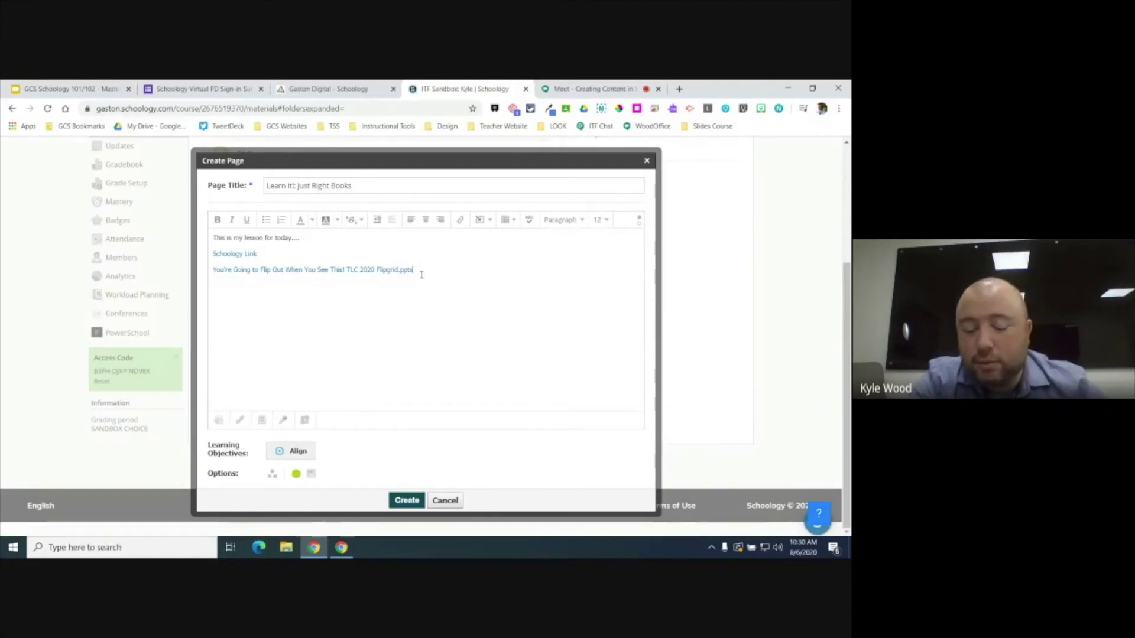
{"action": "left_click", "coordinate": [488, 222]}
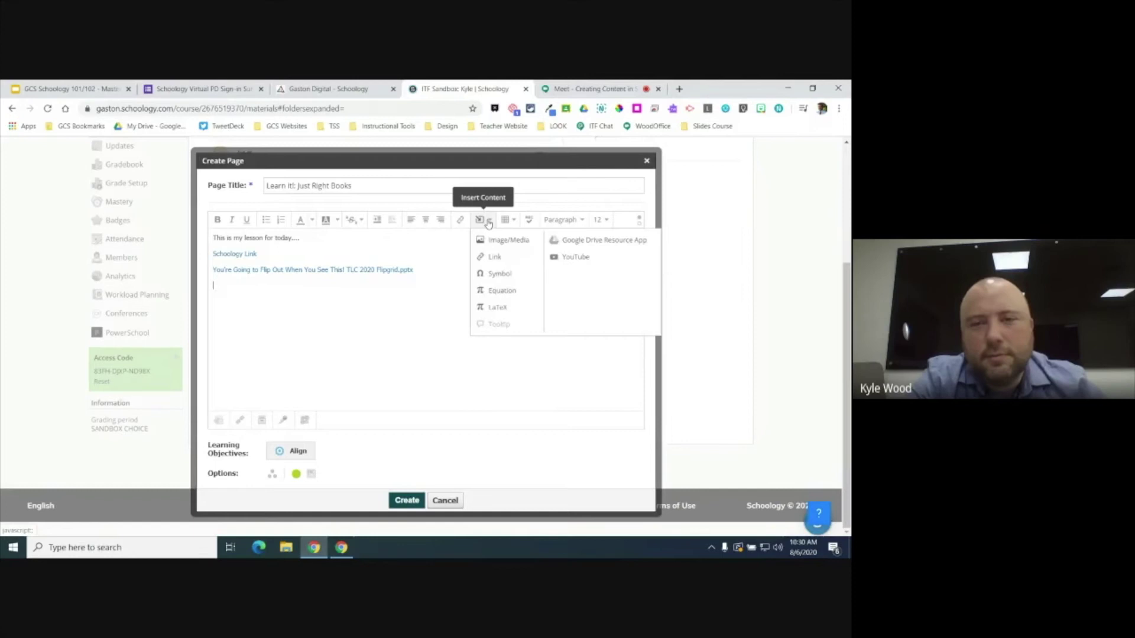
{"action": "left_click", "coordinate": [577, 243]}
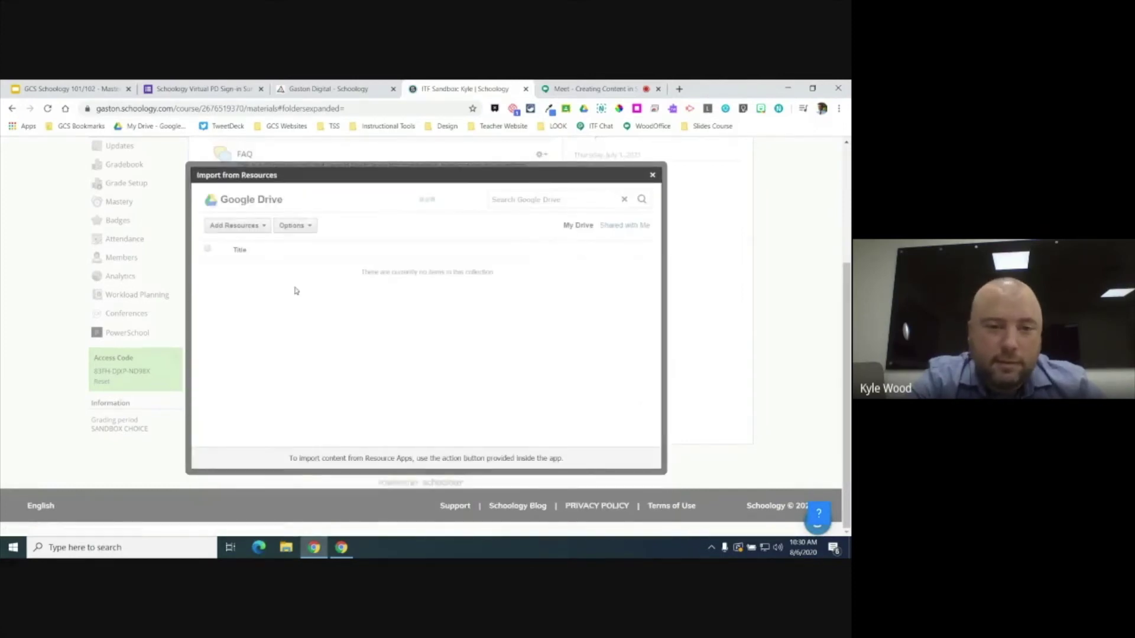
{"action": "scroll", "coordinate": [295, 291], "scroll_direction": "down", "scroll_amount": 3}
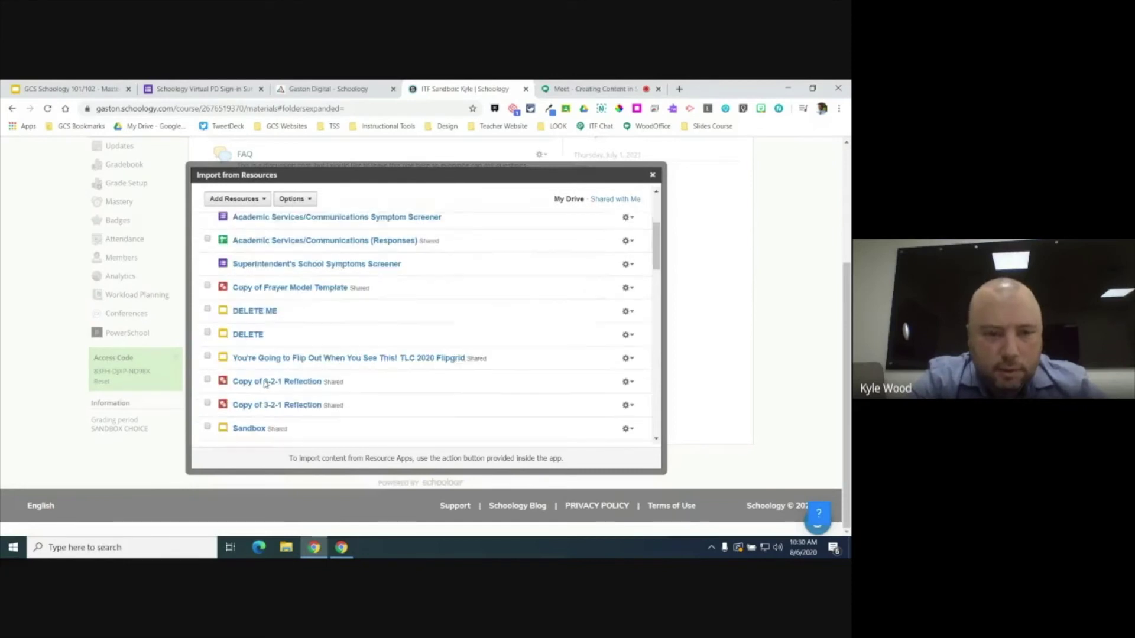
{"action": "left_click", "coordinate": [207, 358]}
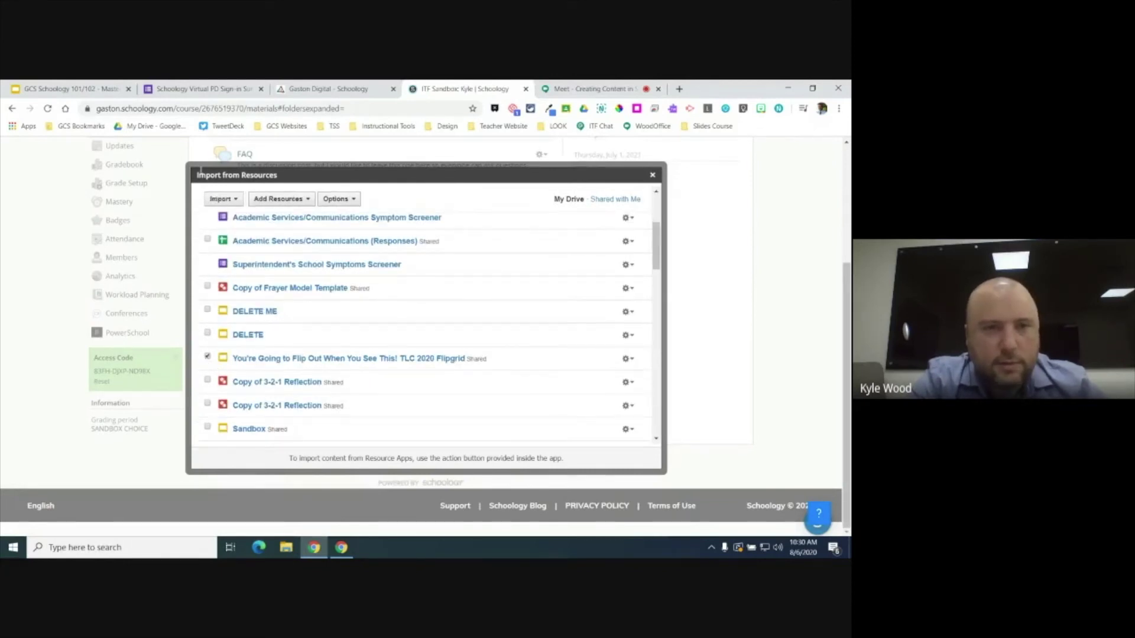
{"action": "left_click", "coordinate": [222, 199]}
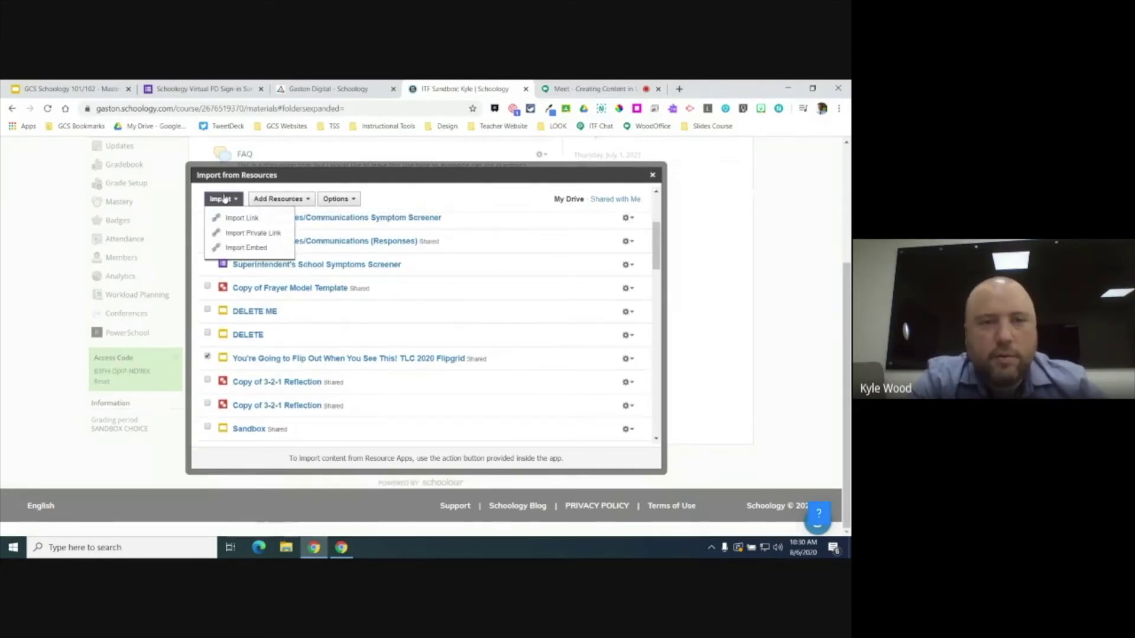
{"action": "left_click", "coordinate": [250, 248]}
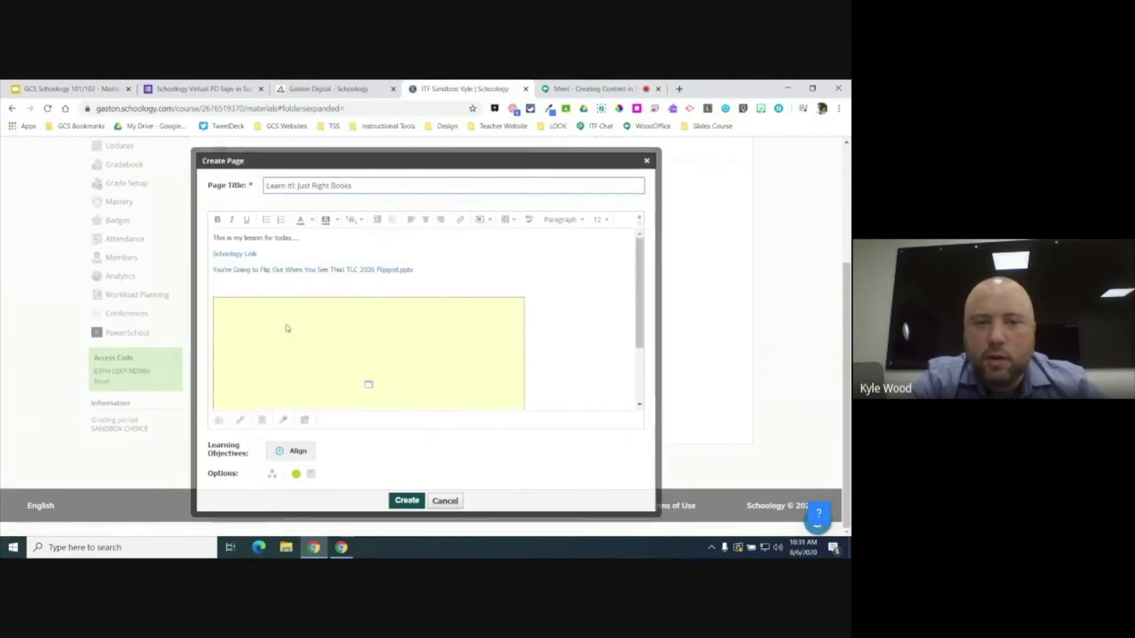
Step: Center the embedded presentation horizontally on the page
{"action": "scroll", "coordinate": [319, 327], "scroll_direction": "down", "scroll_amount": 1}
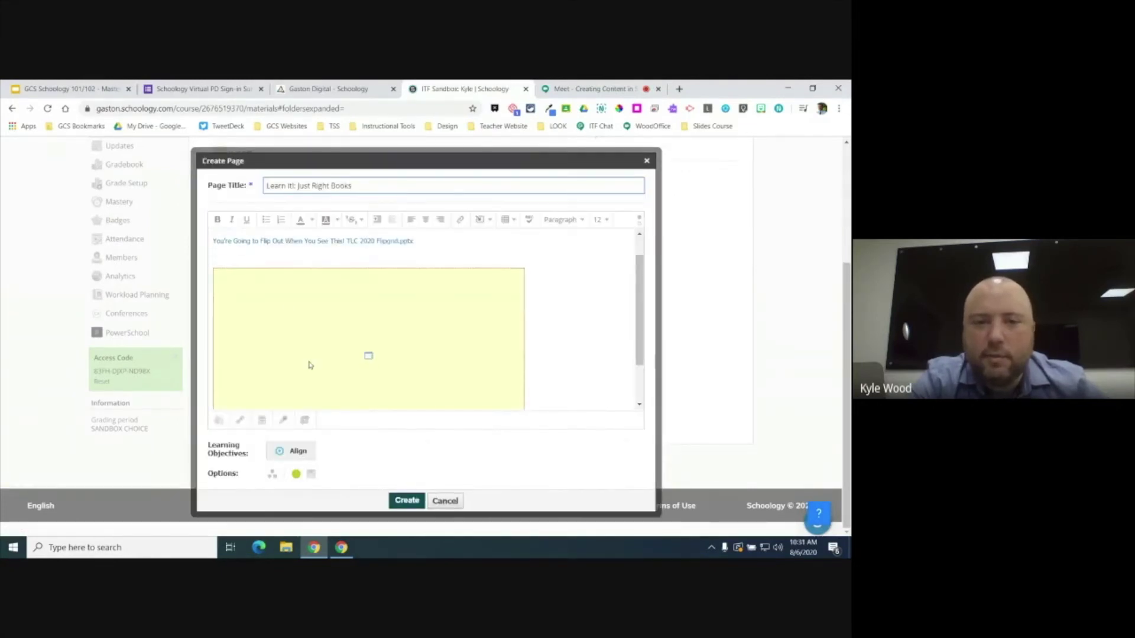
{"action": "left_click", "coordinate": [377, 326]}
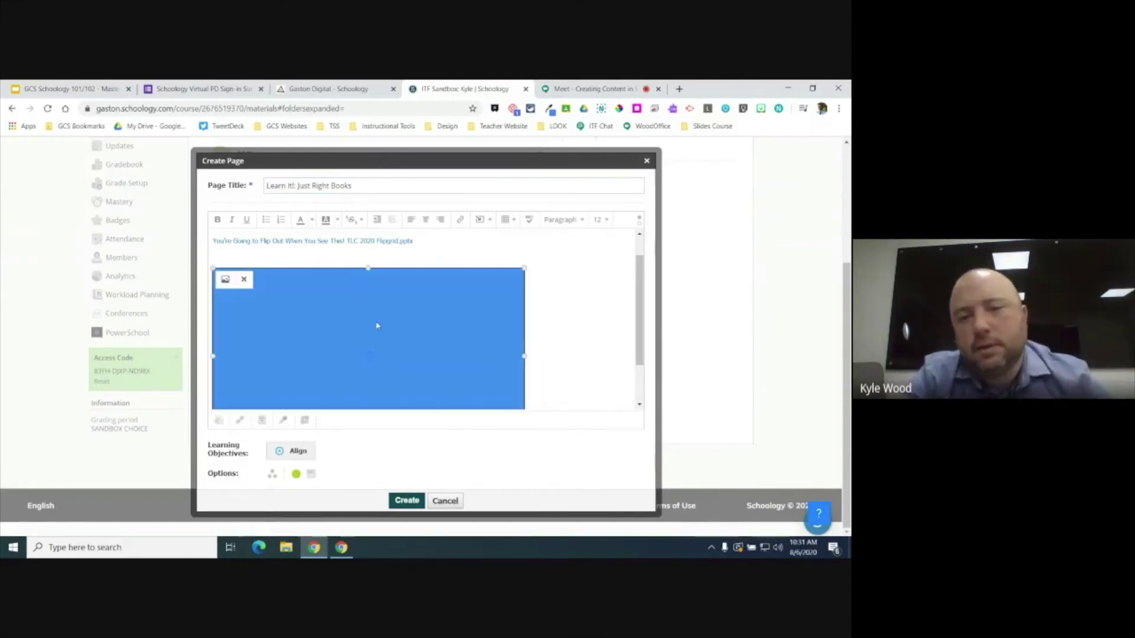
{"action": "left_click", "coordinate": [425, 219]}
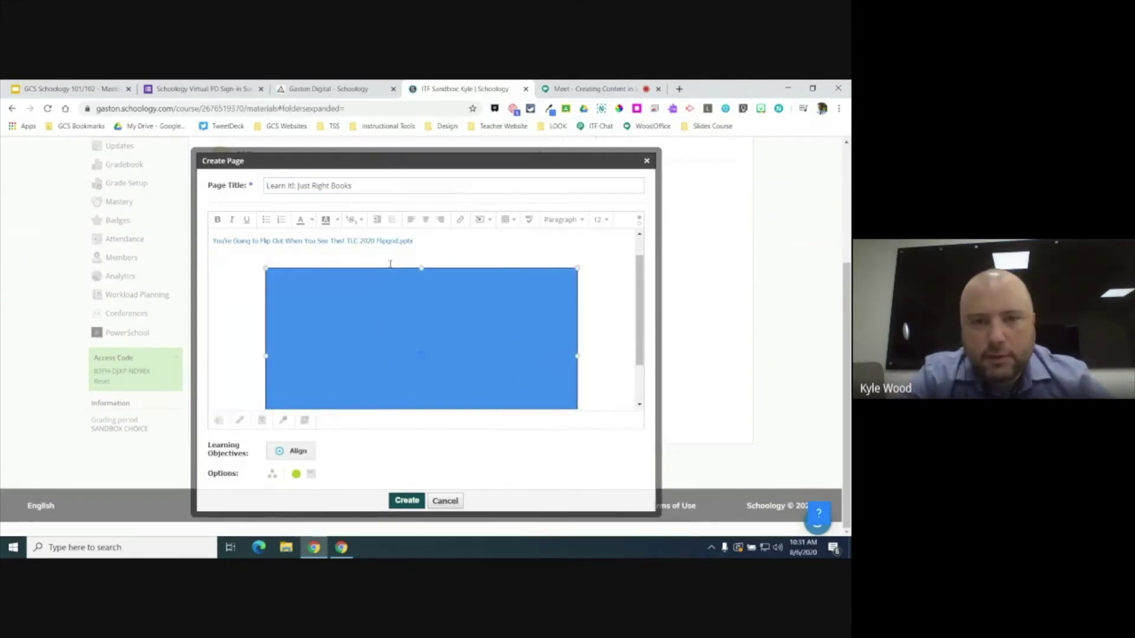
Step: View the types of content that can be inserted into the page, without adding any
{"action": "scroll", "coordinate": [379, 342], "scroll_direction": "down", "scroll_amount": 1}
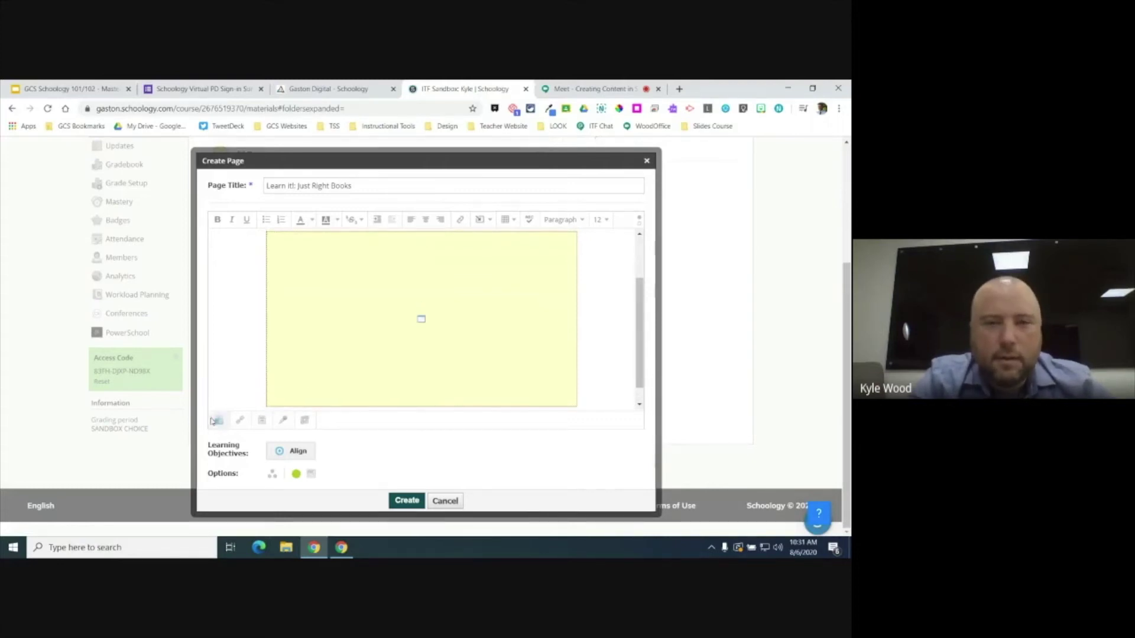
{"action": "left_click", "coordinate": [483, 227]}
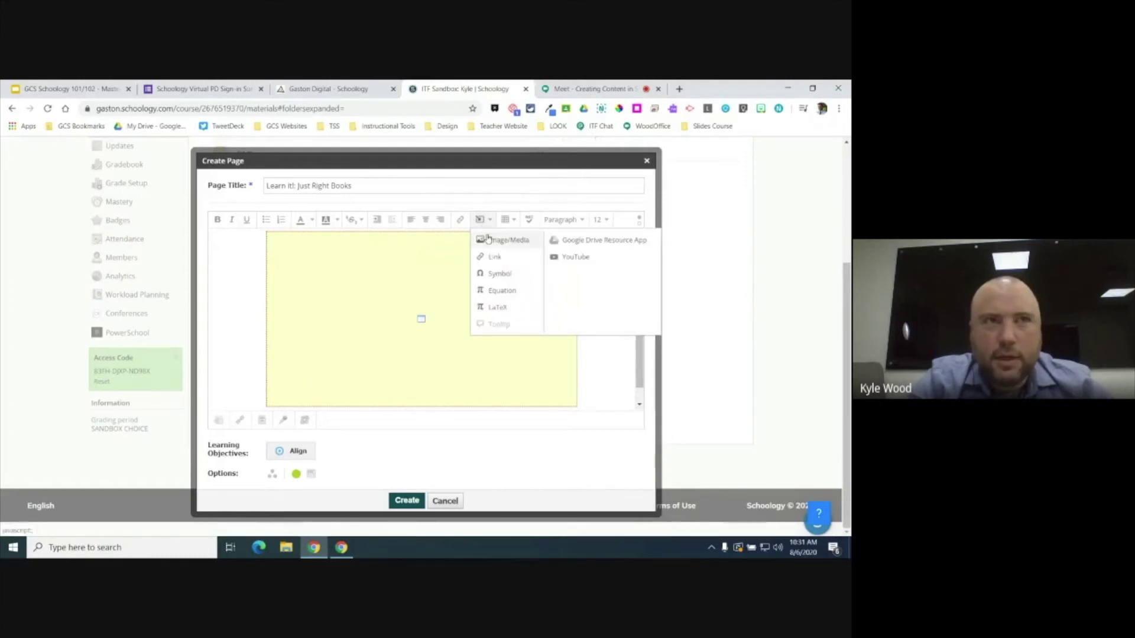
{"action": "left_click", "coordinate": [249, 300]}
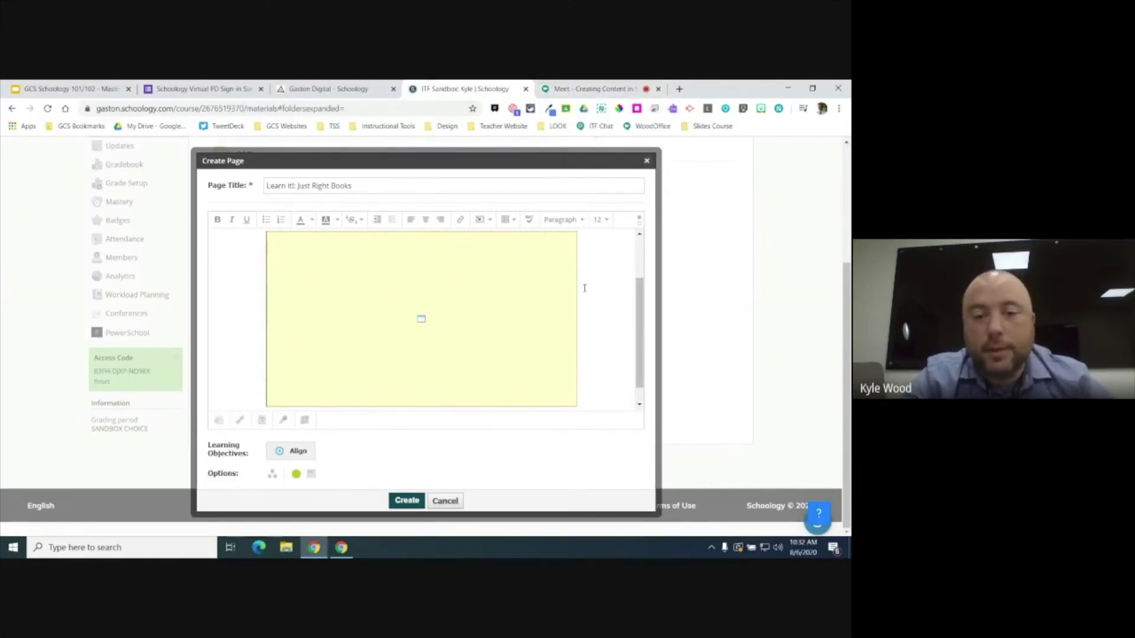
{"action": "scroll", "coordinate": [584, 287], "scroll_direction": "down", "scroll_amount": 1}
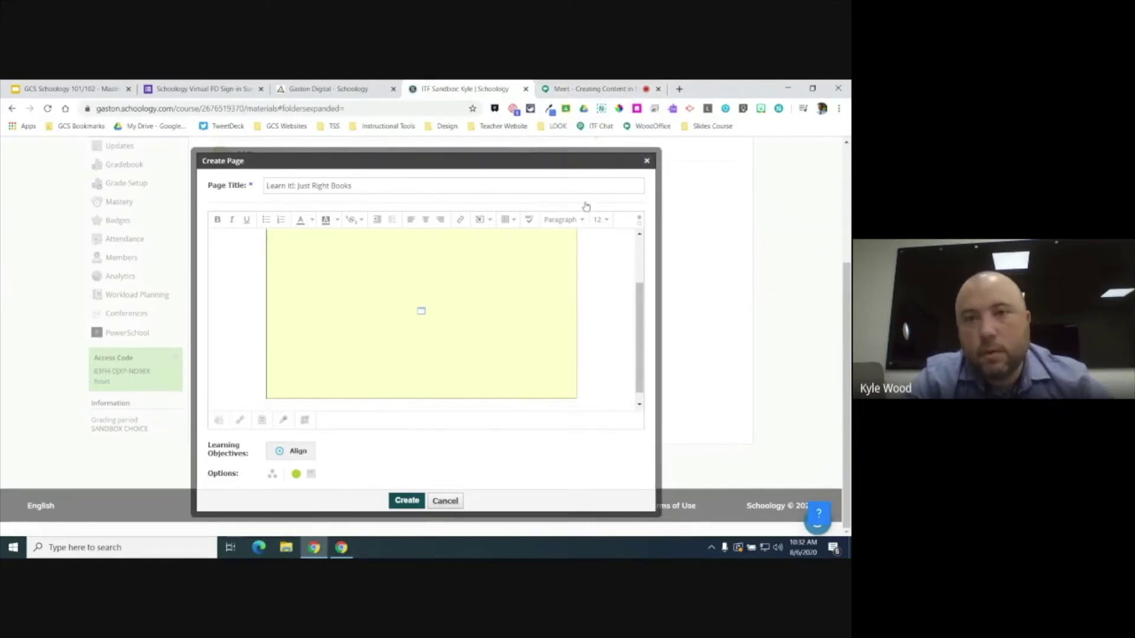
Step: Check the Google Meet chat for participants' questions and return to the unfinished Schoology page
{"action": "left_click", "coordinate": [572, 86]}
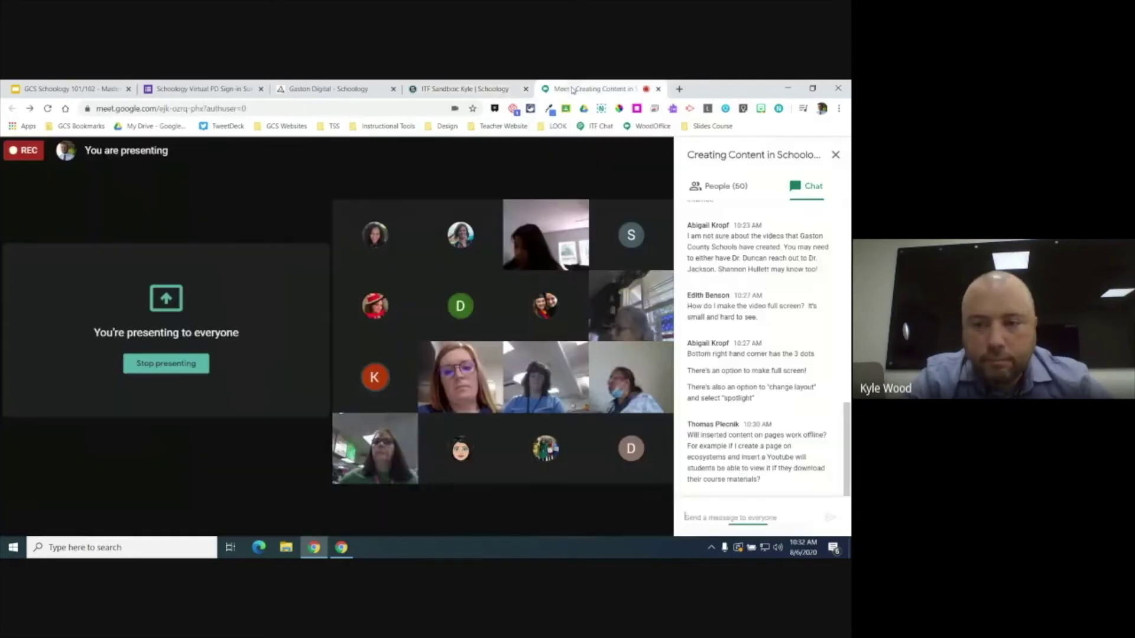
{"action": "left_click", "coordinate": [470, 88]}
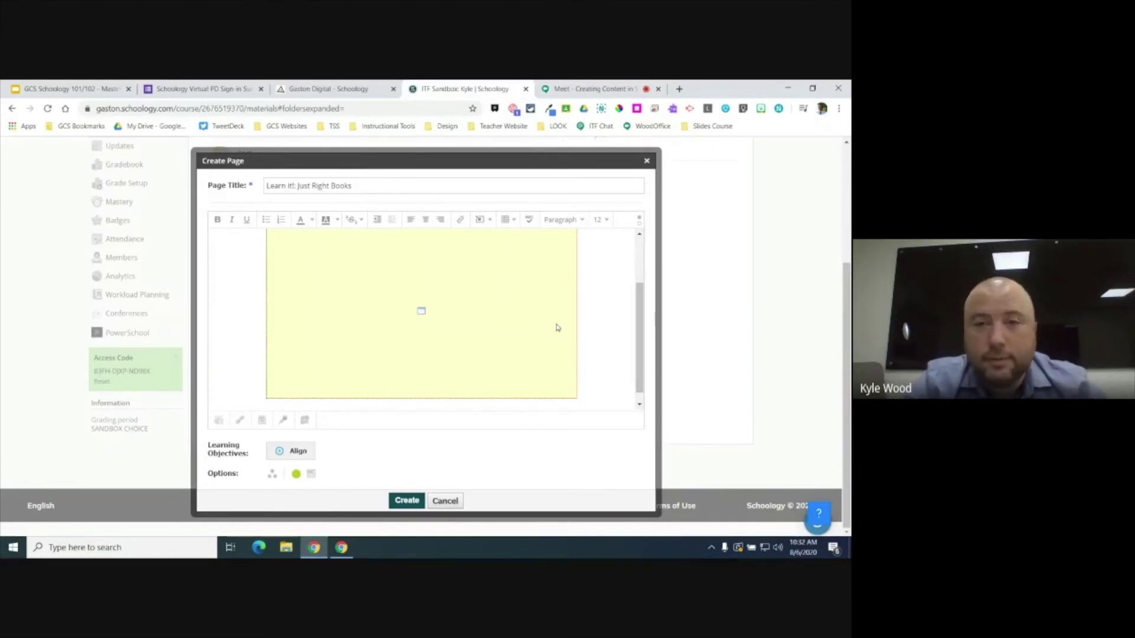
{"action": "left_click", "coordinate": [578, 90]}
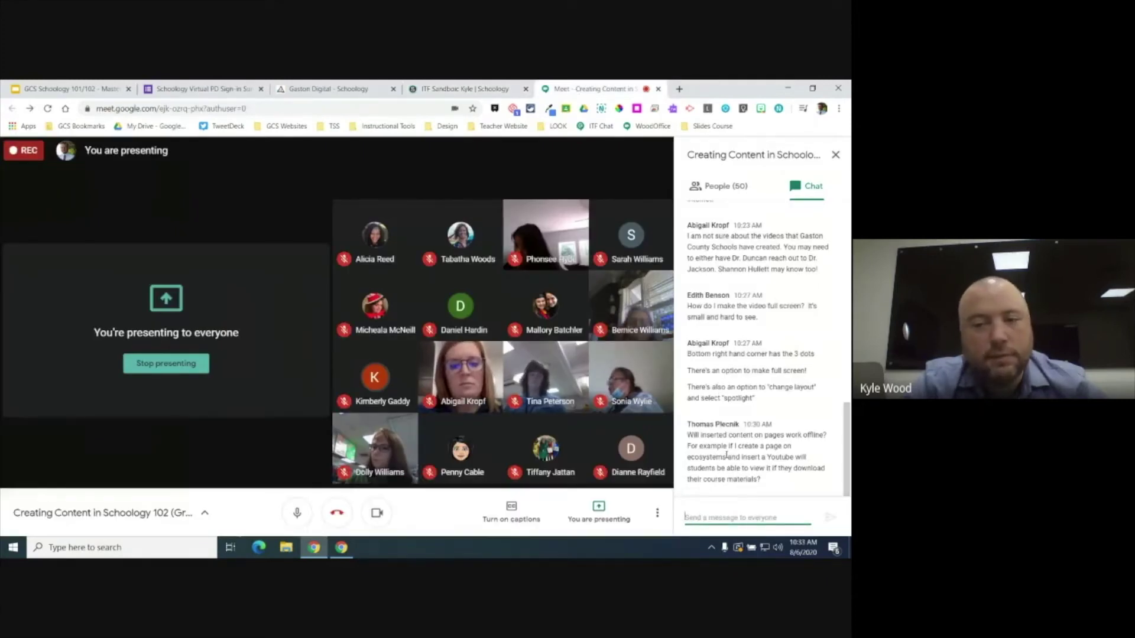
{"action": "left_click", "coordinate": [476, 89]}
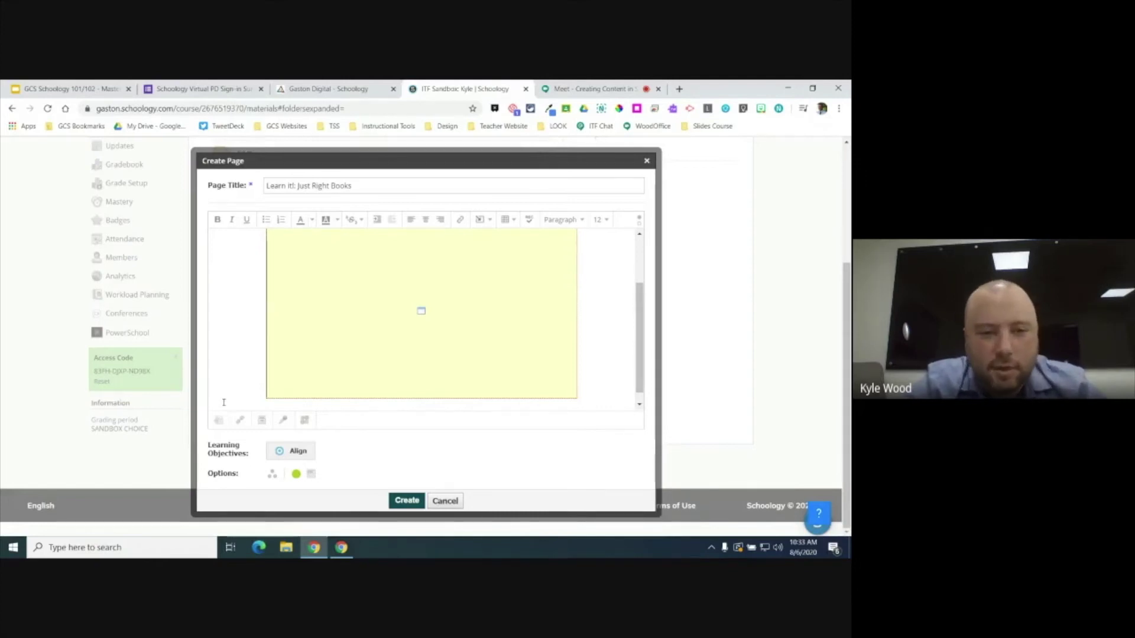
Step: Attach the "Remote Learning Suggestions" PDF from the Downloads folder to the page
{"action": "left_click", "coordinate": [219, 420]}
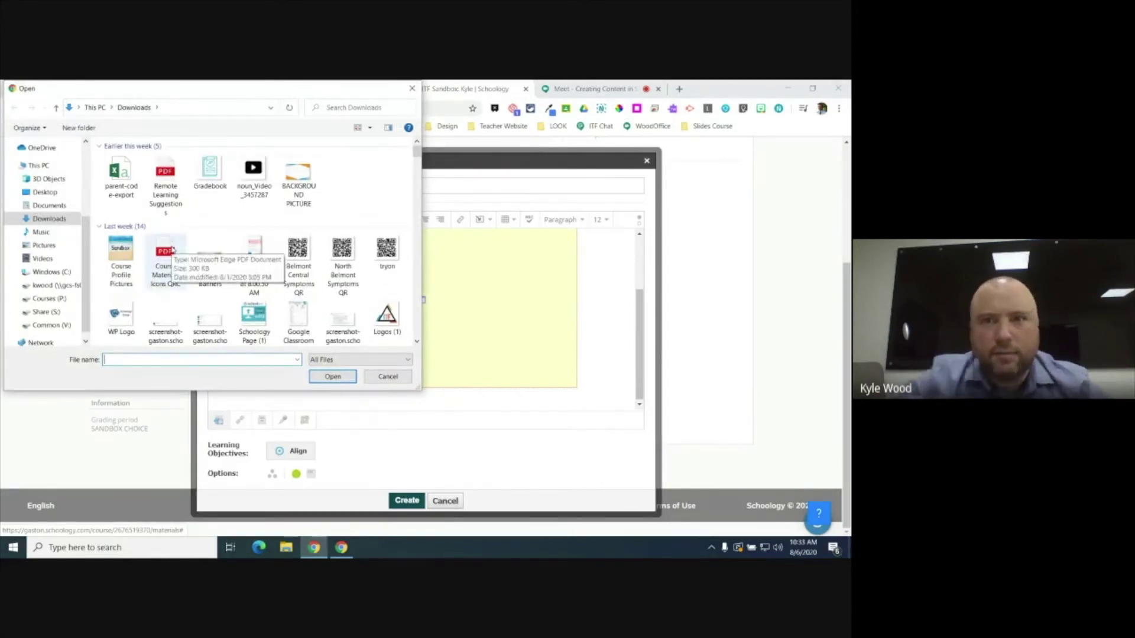
{"action": "left_click", "coordinate": [167, 183]}
{"action": "left_click", "coordinate": [324, 378]}
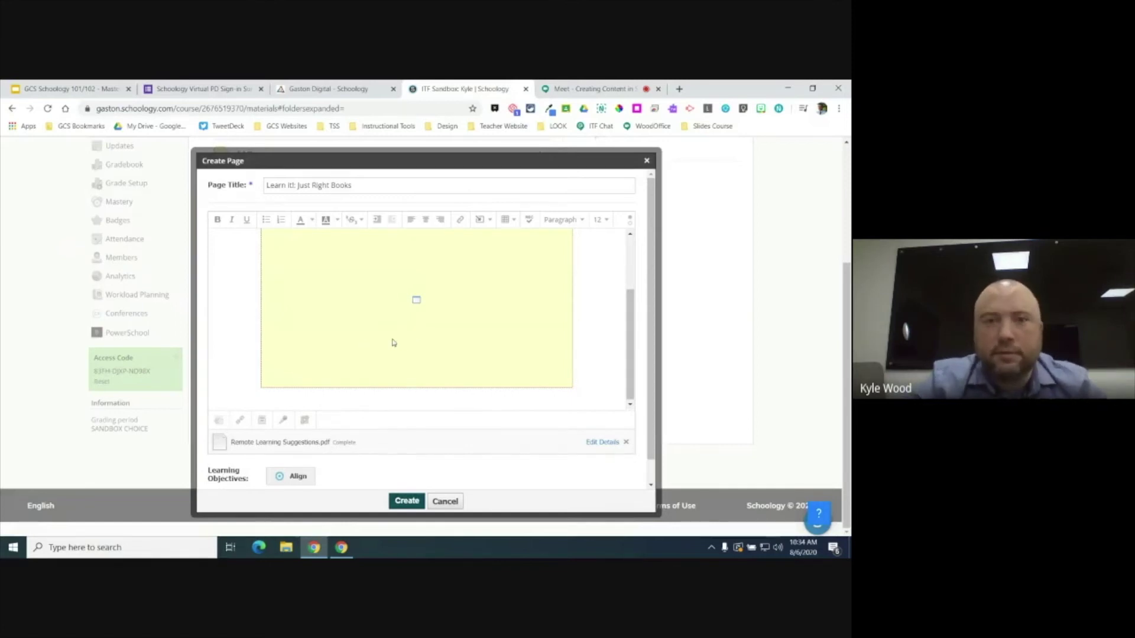
Step: Attach the copied Gaston Digital Schoology address to the page as a link titled "Schoology"
{"action": "left_click", "coordinate": [241, 421]}
{"action": "left_click", "coordinate": [399, 250]}
{"action": "key", "text": "ctrl+v"}
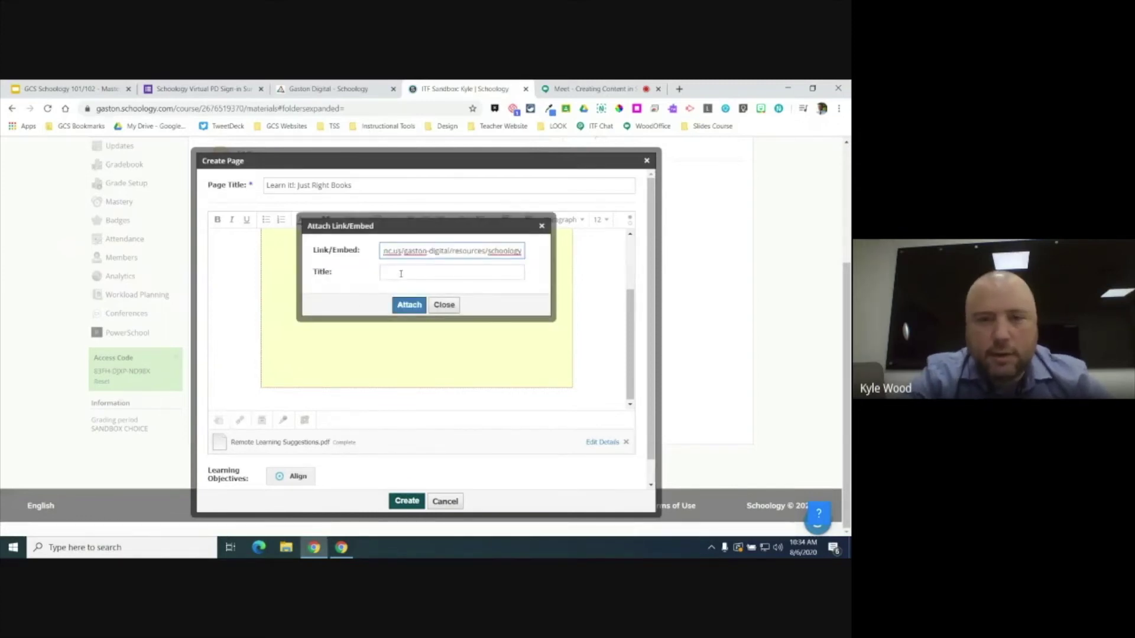
{"action": "left_click", "coordinate": [400, 273]}
{"action": "type", "text": "Schoology"}
{"action": "left_click", "coordinate": [402, 304]}
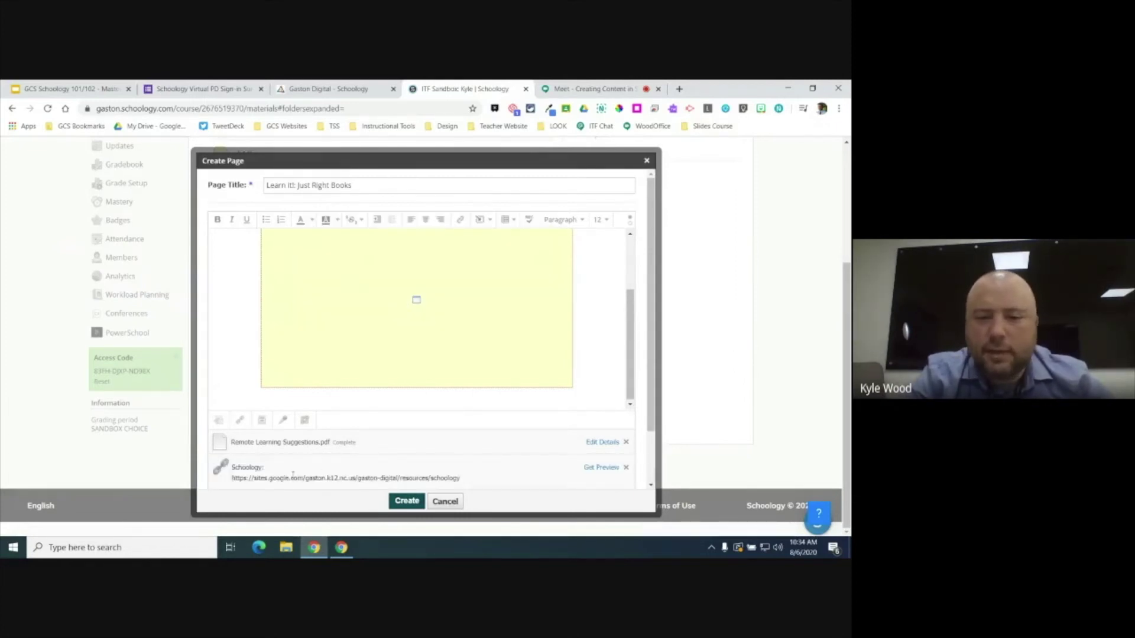
Step: Review the page content and browse the personal, group and app resources available for attachment, without attaching any
{"action": "scroll", "coordinate": [317, 475], "scroll_direction": "up", "scroll_amount": 1}
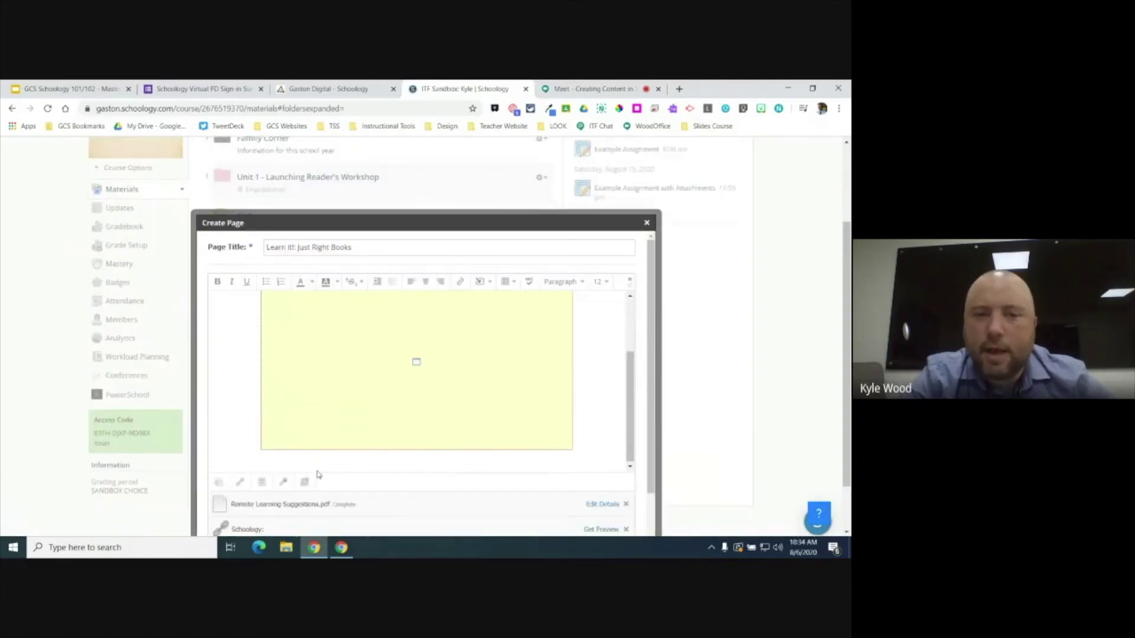
{"action": "scroll", "coordinate": [280, 361], "scroll_direction": "up", "scroll_amount": 2}
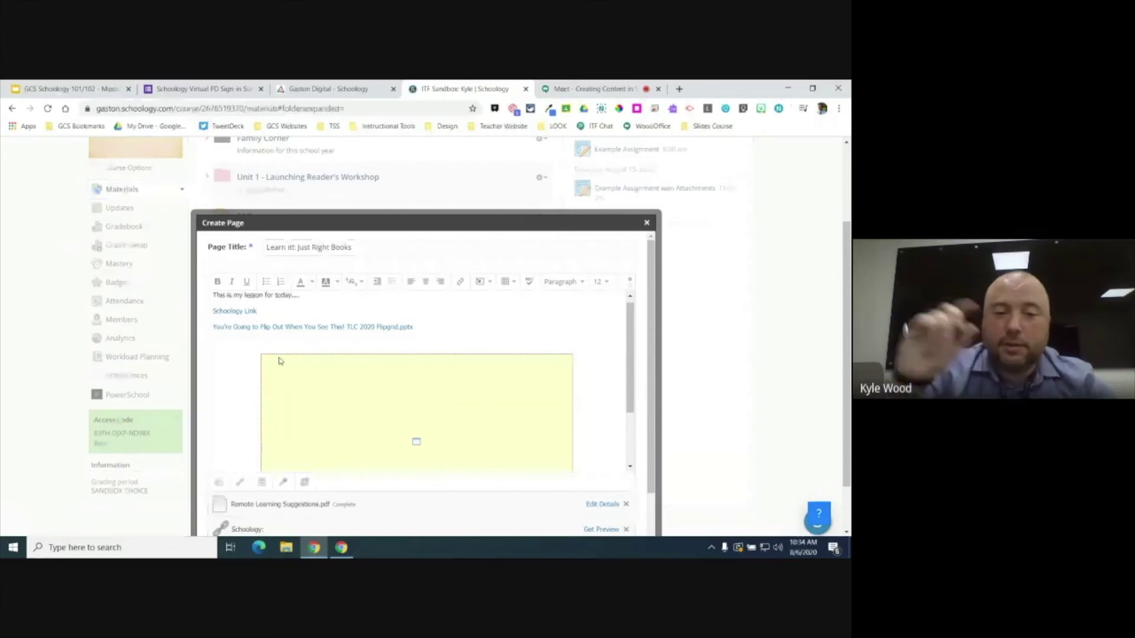
{"action": "scroll", "coordinate": [249, 427], "scroll_direction": "down", "scroll_amount": 2}
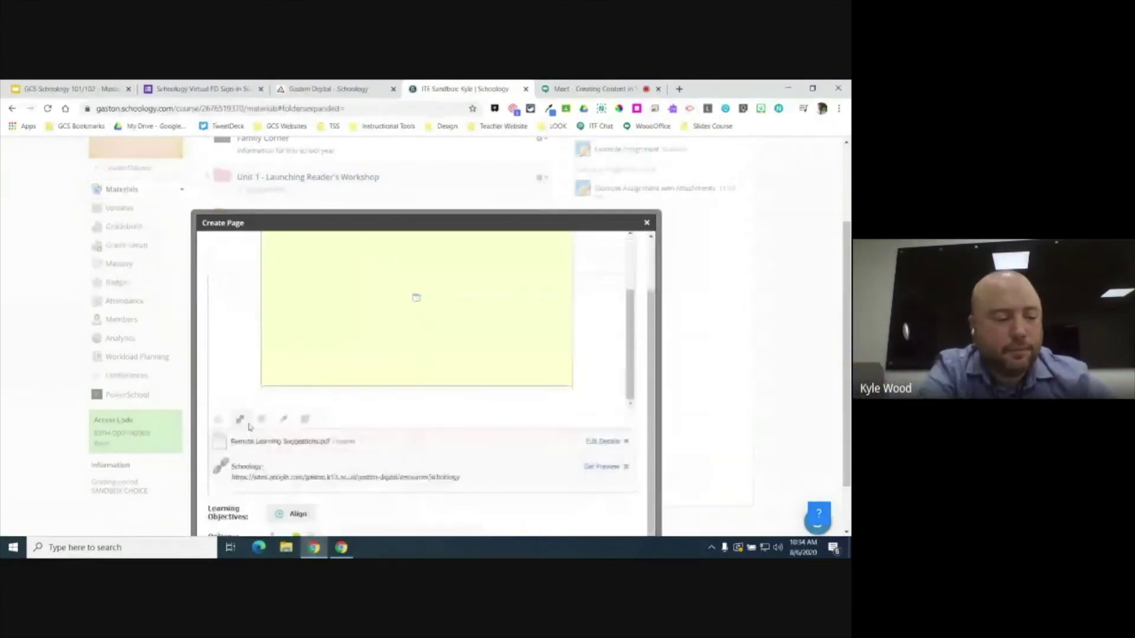
{"action": "scroll", "coordinate": [249, 427], "scroll_direction": "down", "scroll_amount": 1}
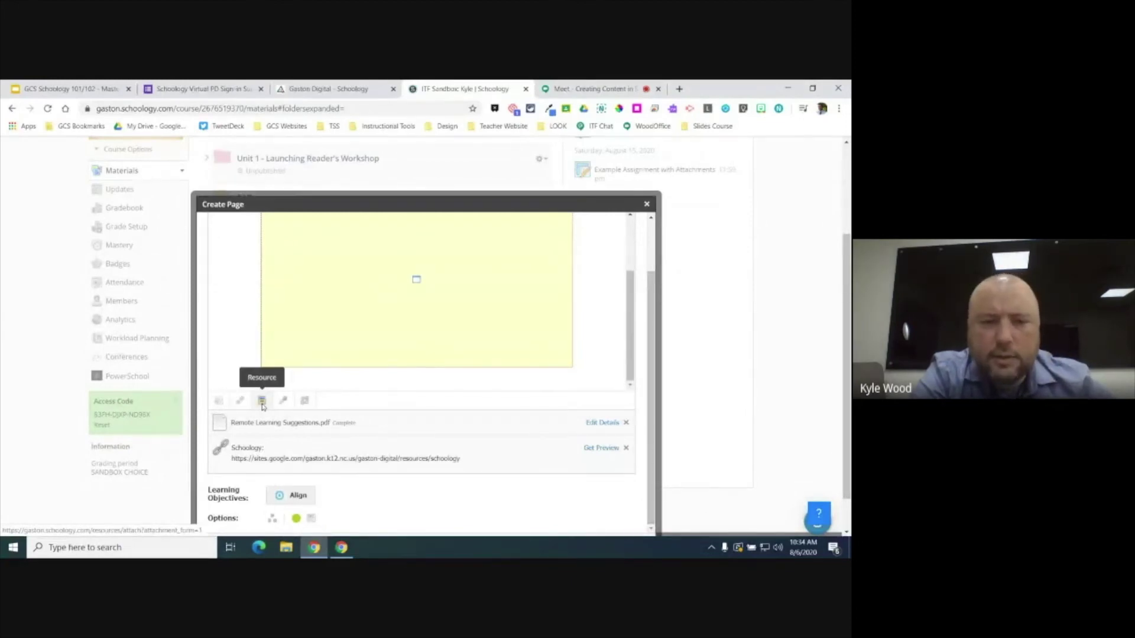
{"action": "left_click", "coordinate": [262, 402]}
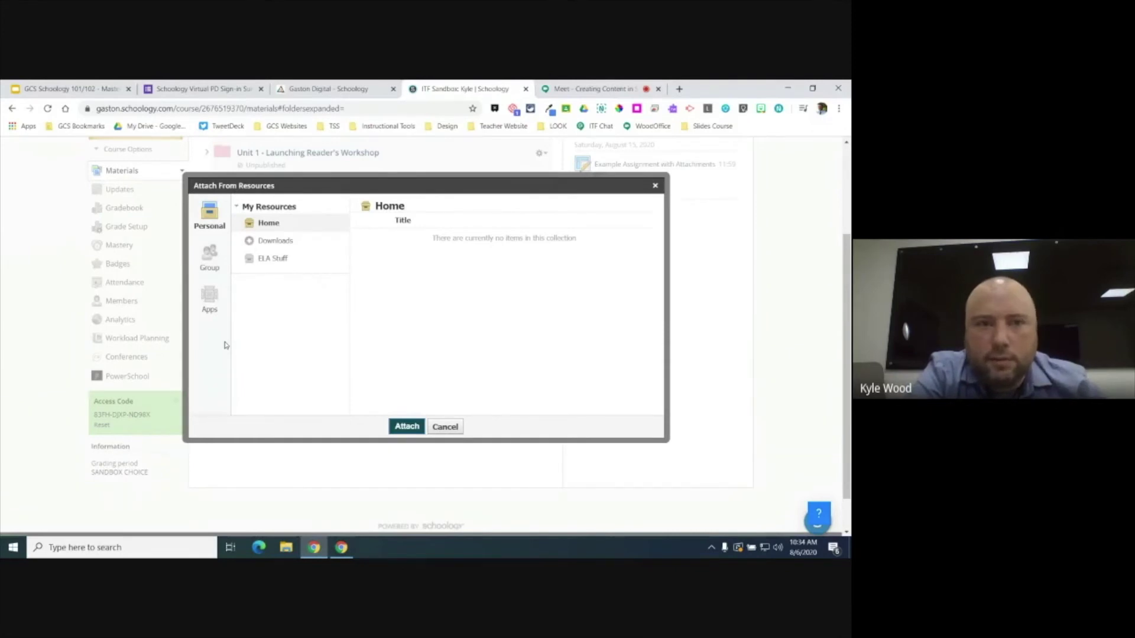
{"action": "left_click", "coordinate": [208, 267]}
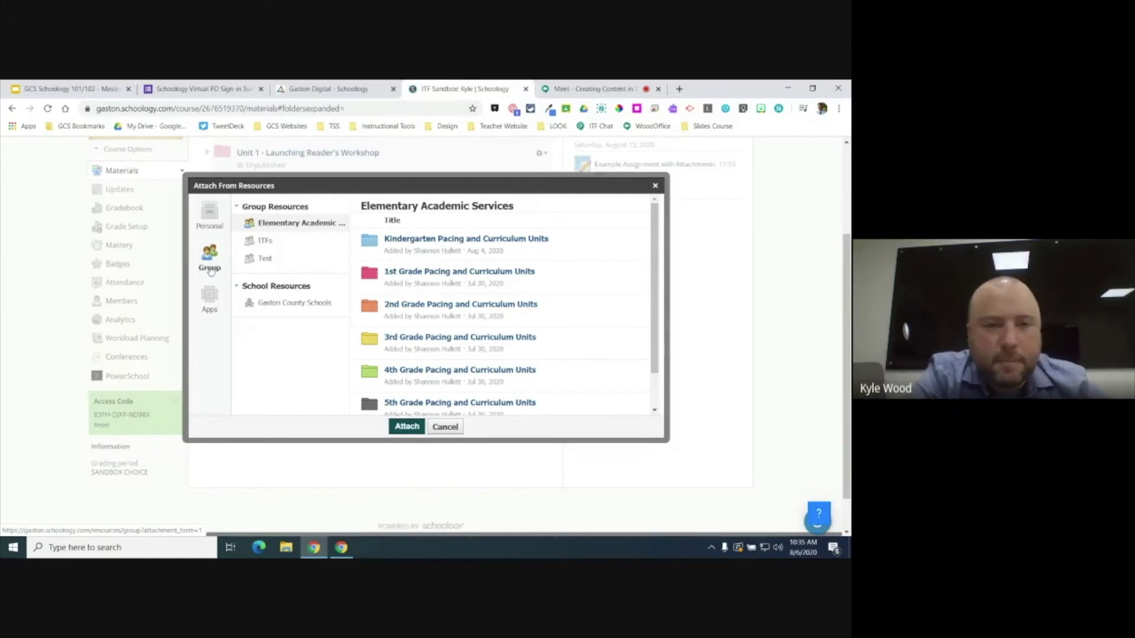
{"action": "left_click", "coordinate": [209, 297]}
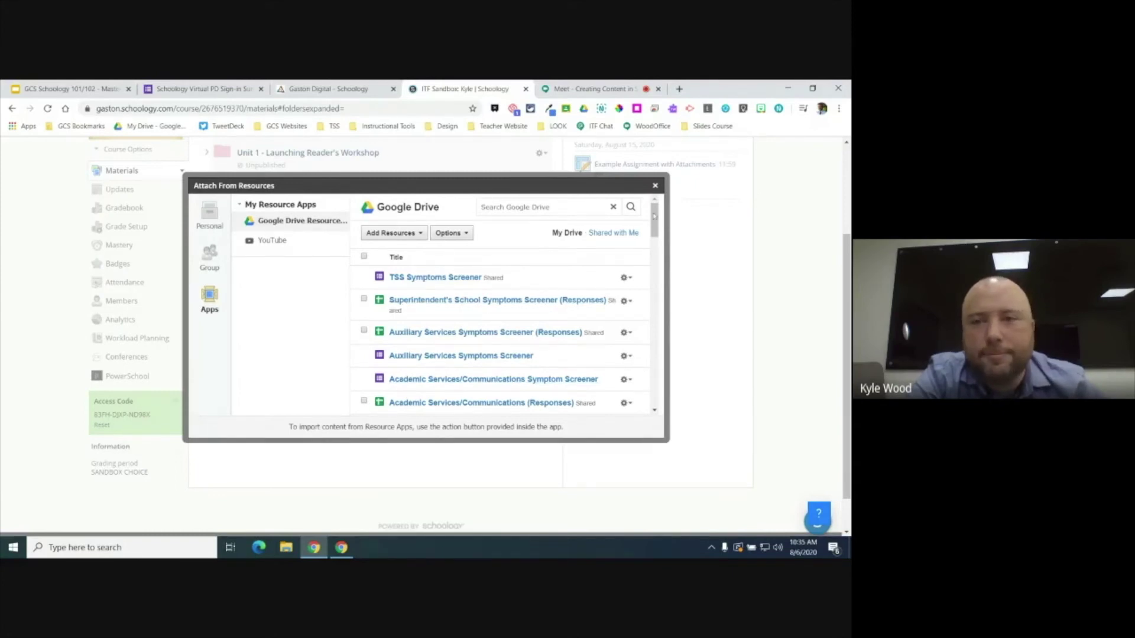
{"action": "left_click", "coordinate": [655, 186]}
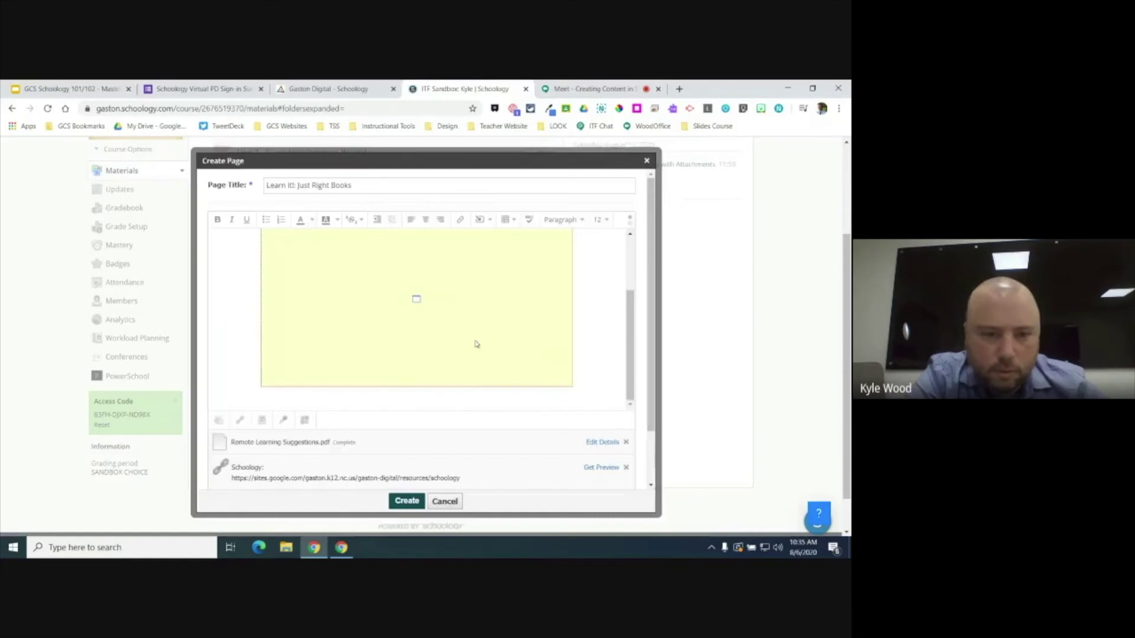
Step: Record a short audio and video message and attach the recording to the page
{"action": "left_click", "coordinate": [283, 421]}
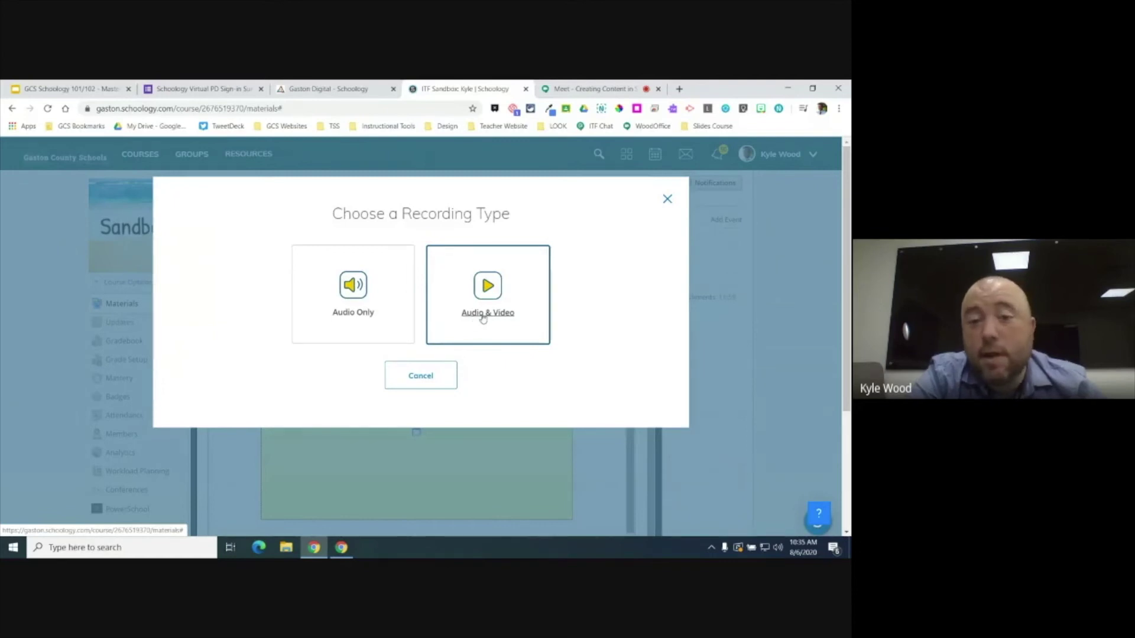
{"action": "left_click", "coordinate": [483, 319]}
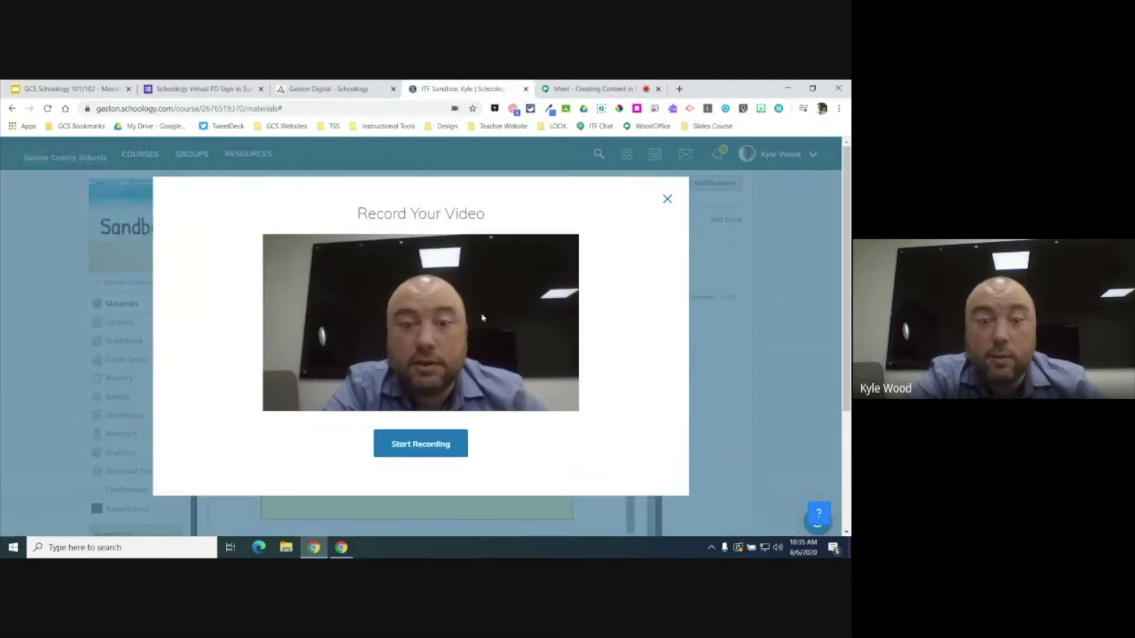
{"action": "left_click", "coordinate": [451, 443]}
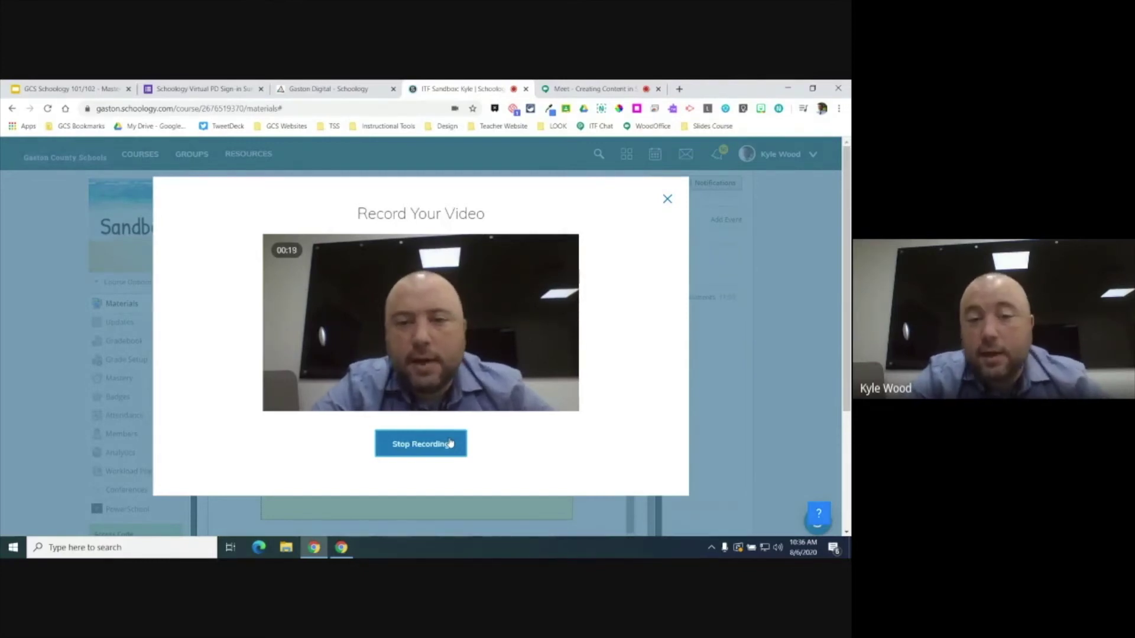
{"action": "left_click", "coordinate": [450, 442]}
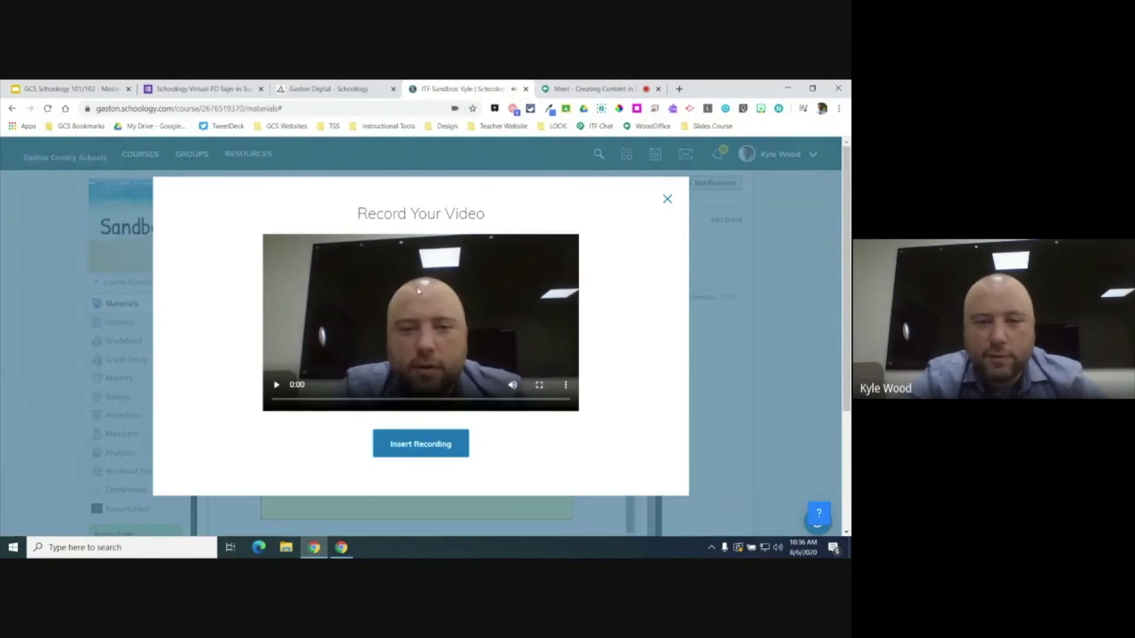
{"action": "left_click", "coordinate": [408, 445]}
{"action": "scroll", "coordinate": [408, 445], "scroll_direction": "down", "scroll_amount": 1}
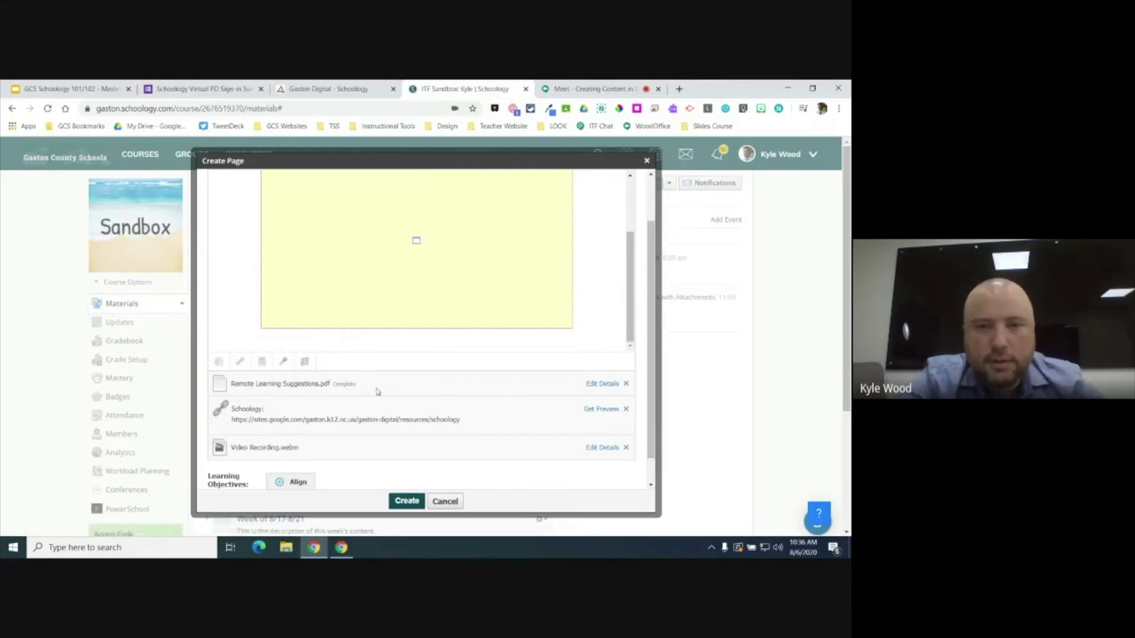
Step: Check the page's content, attachments and publishing option, and create the "Learn it!: Just Right Books" page
{"action": "scroll", "coordinate": [378, 391], "scroll_direction": "up", "scroll_amount": 1}
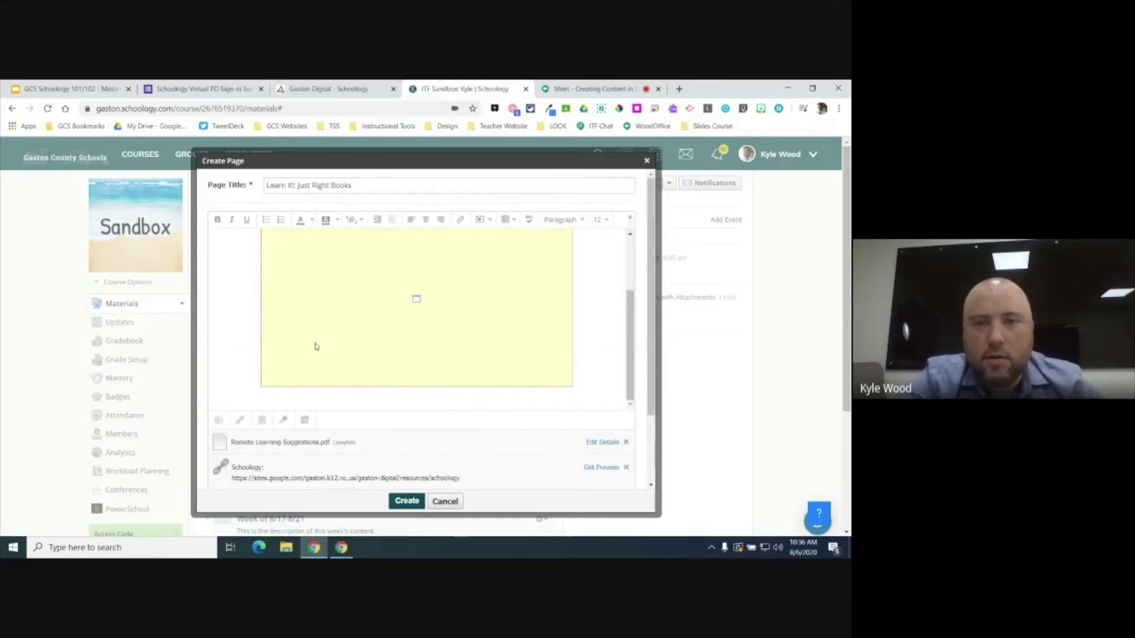
{"action": "scroll", "coordinate": [315, 346], "scroll_direction": "down", "scroll_amount": 4}
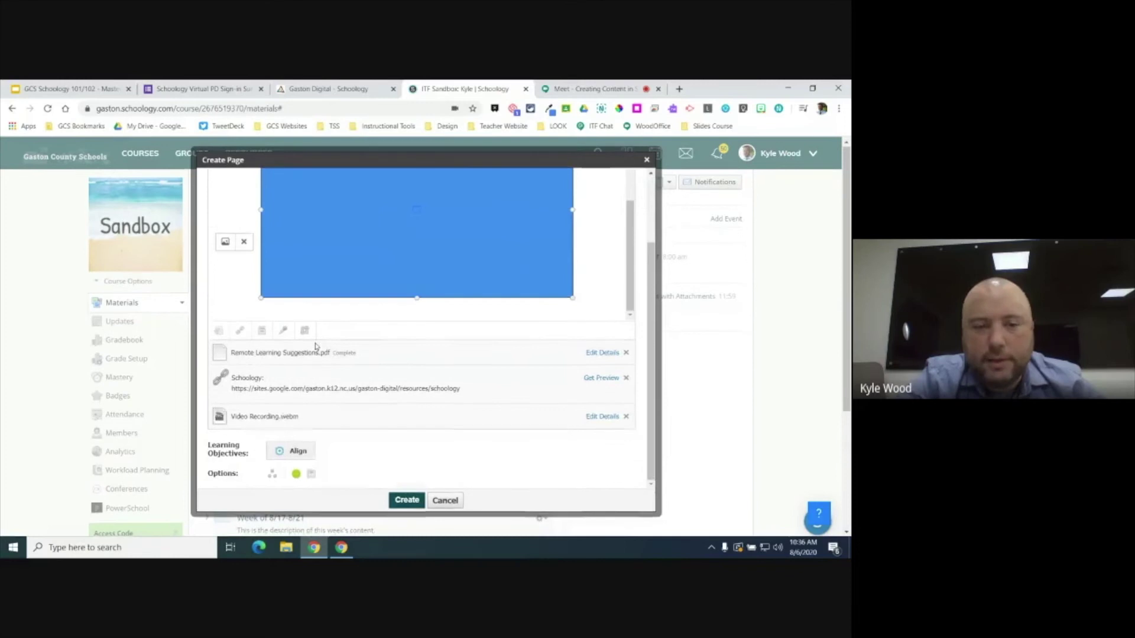
{"action": "scroll", "coordinate": [235, 353], "scroll_direction": "up", "scroll_amount": 2}
{"action": "scroll", "coordinate": [414, 354], "scroll_direction": "down", "scroll_amount": 2}
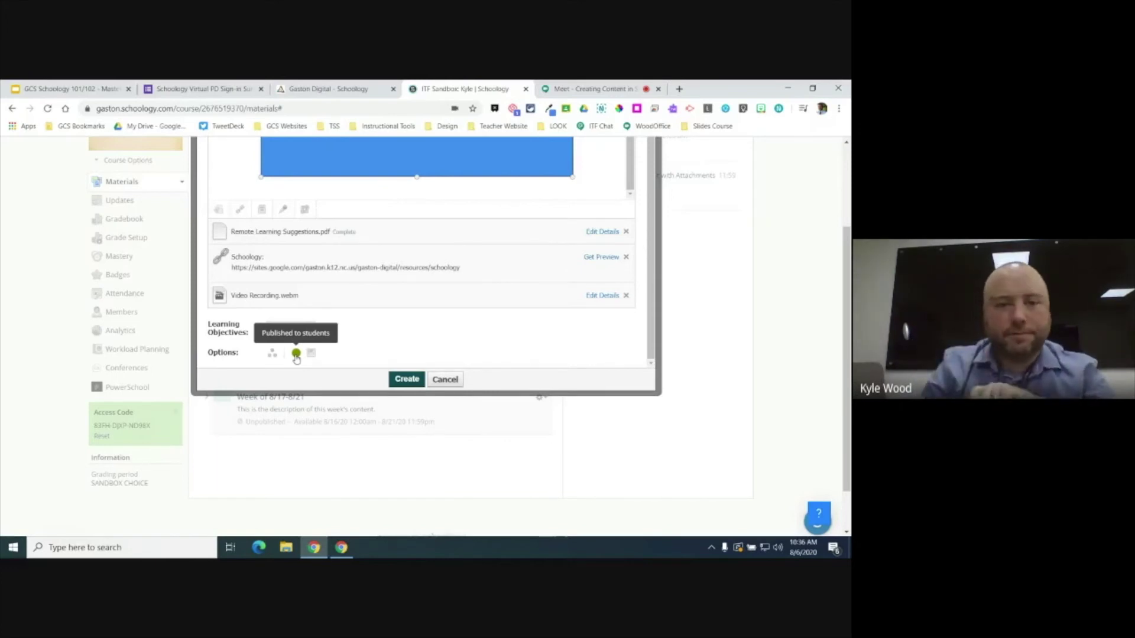
{"action": "left_click", "coordinate": [406, 380]}
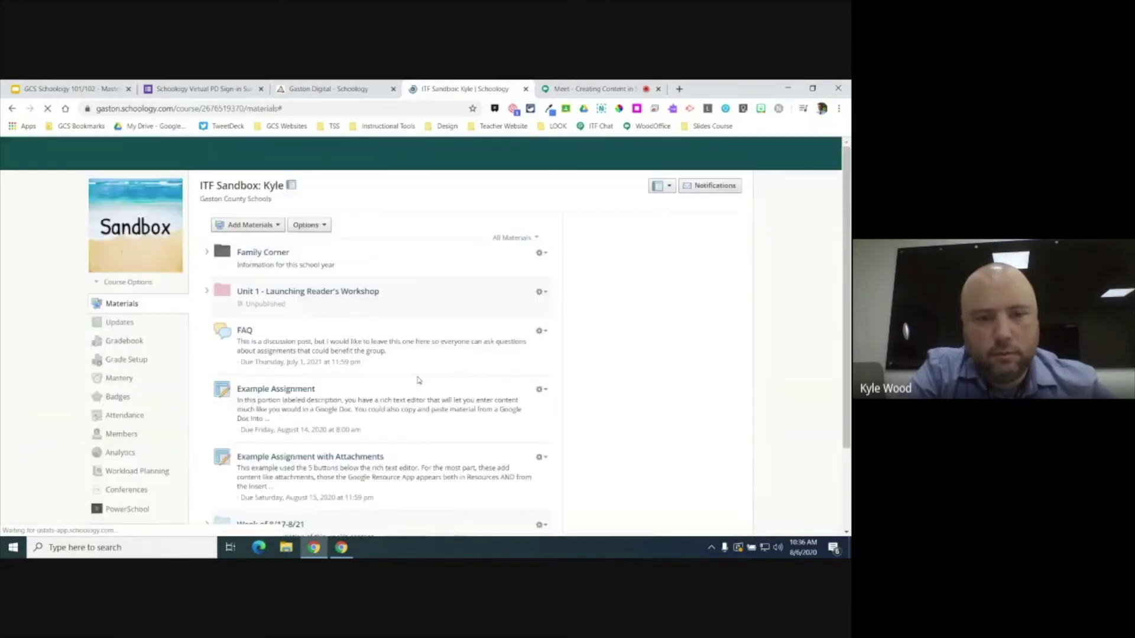
Step: Move the "Learn it!: Just Right Books" page into the "Week of 8/17-8/21" folder
{"action": "scroll", "coordinate": [418, 380], "scroll_direction": "down", "scroll_amount": 3}
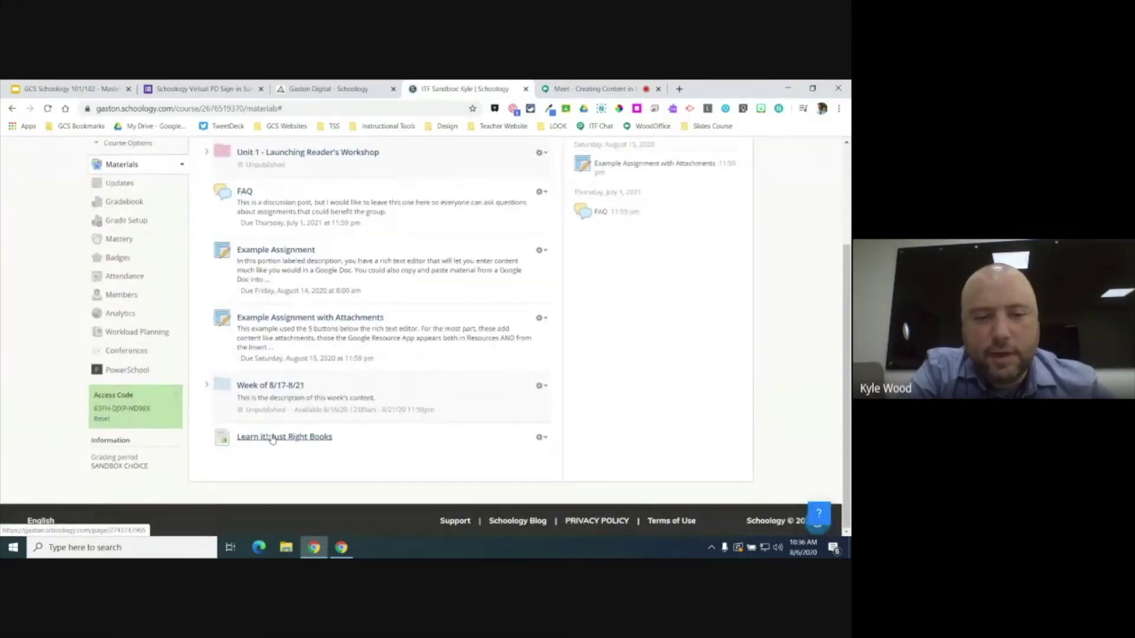
{"action": "left_click_drag", "start_coordinate": [272, 438], "coordinate": [331, 415]}
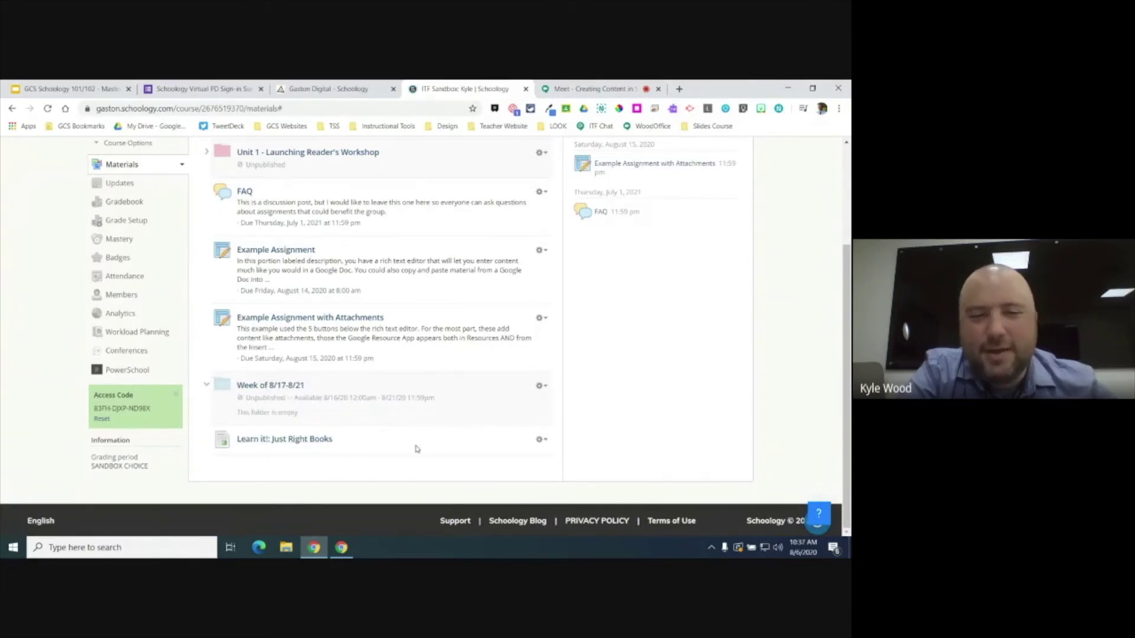
{"action": "left_click", "coordinate": [541, 440]}
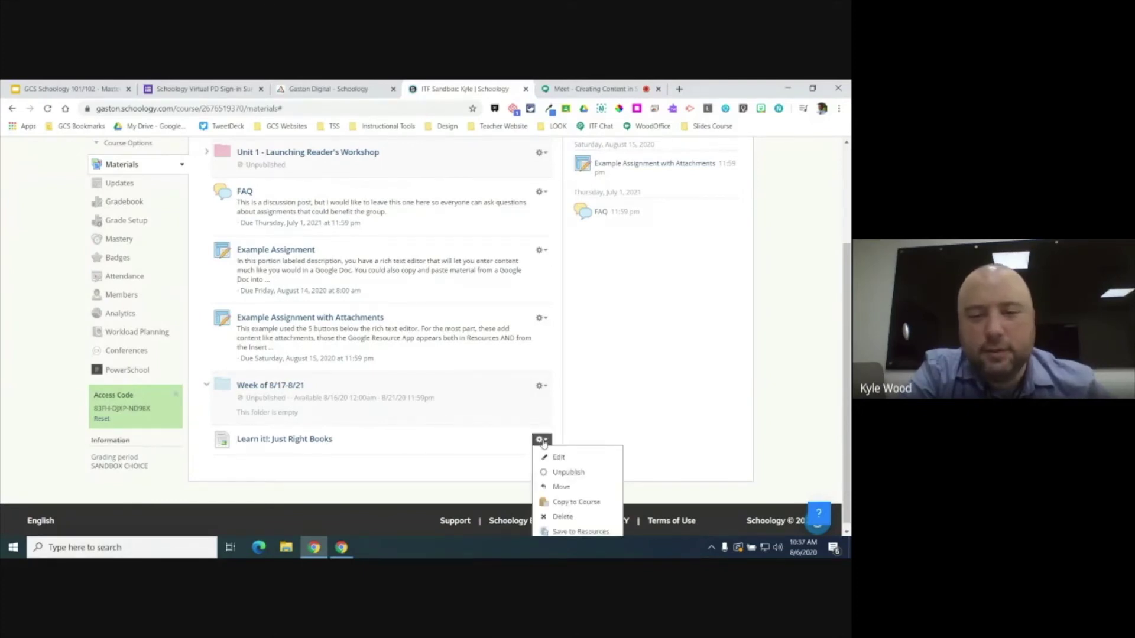
{"action": "left_click", "coordinate": [547, 486]}
{"action": "left_click", "coordinate": [392, 258]}
{"action": "left_click", "coordinate": [394, 302]}
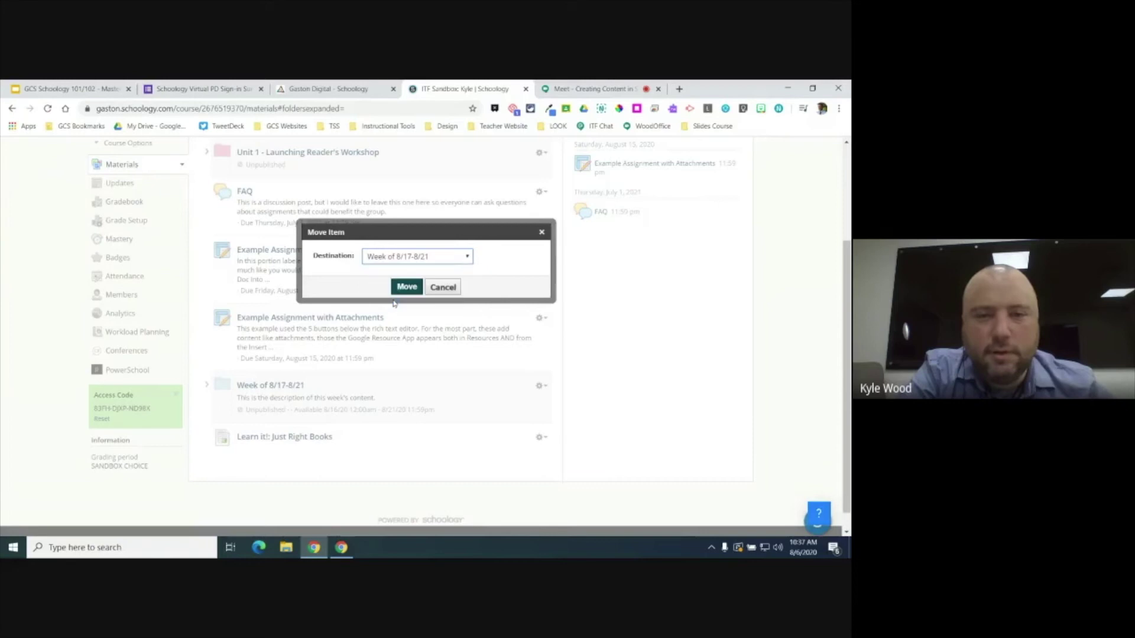
{"action": "left_click", "coordinate": [405, 288]}
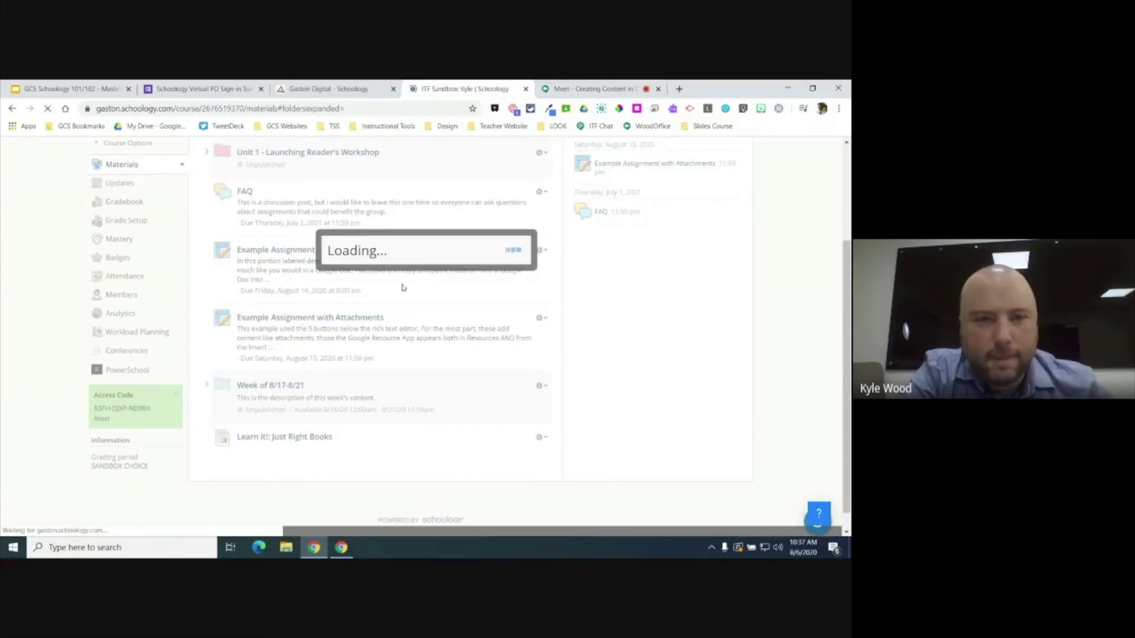
Step: Open the "Learn it!: Just Right Books" page from the weekly folder and page through its embedded slides
{"action": "left_click", "coordinate": [207, 388]}
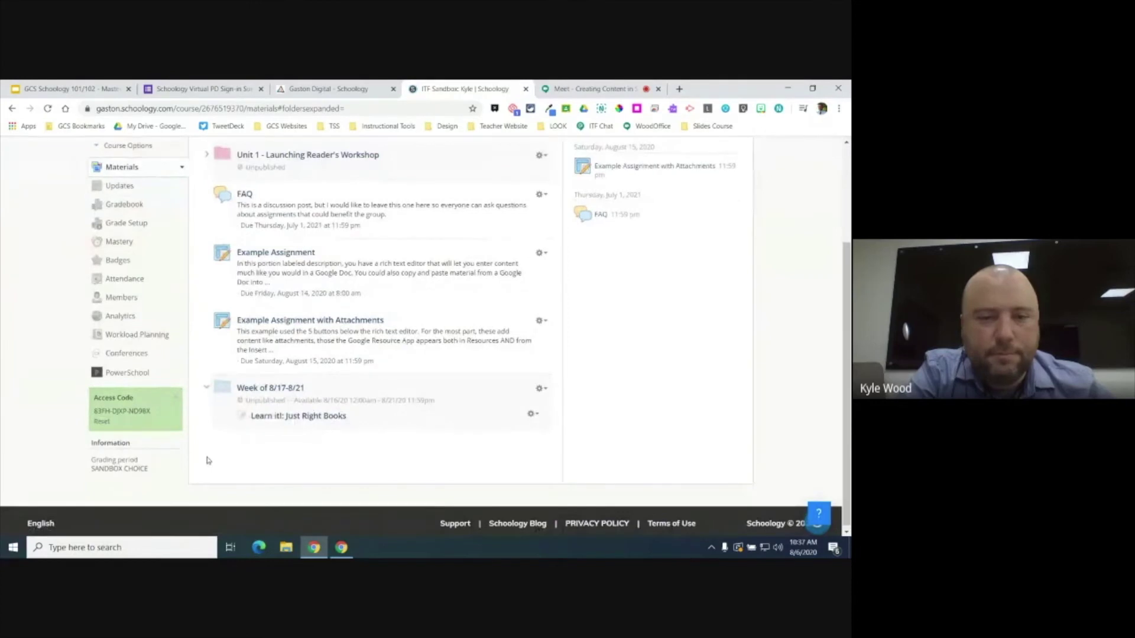
{"action": "left_click", "coordinate": [274, 416]}
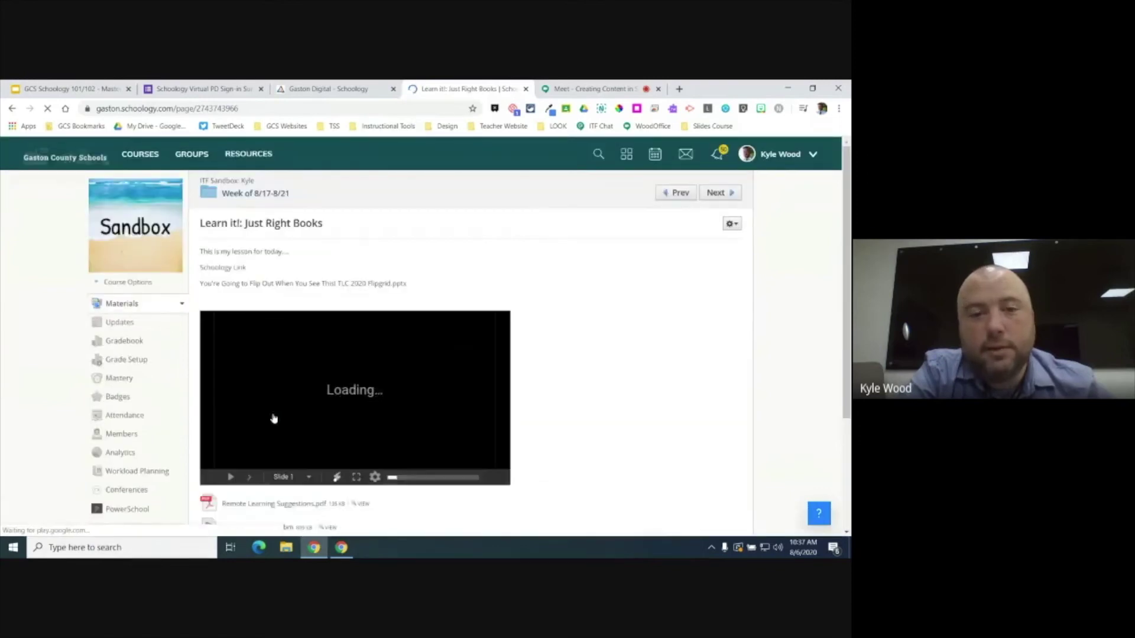
{"action": "left_click", "coordinate": [248, 478]}
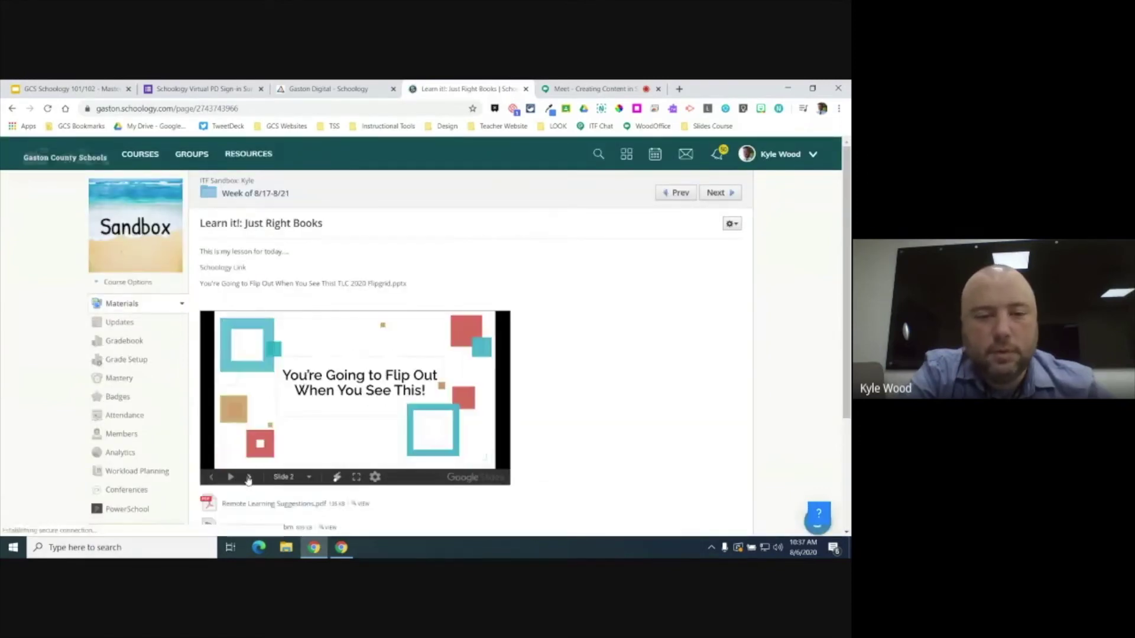
{"action": "left_click", "coordinate": [249, 478]}
{"action": "left_click", "coordinate": [211, 478]}
{"action": "left_click", "coordinate": [249, 477]}
{"action": "left_click", "coordinate": [249, 478]}
{"action": "left_click", "coordinate": [249, 478]}
{"action": "left_click", "coordinate": [249, 478]}
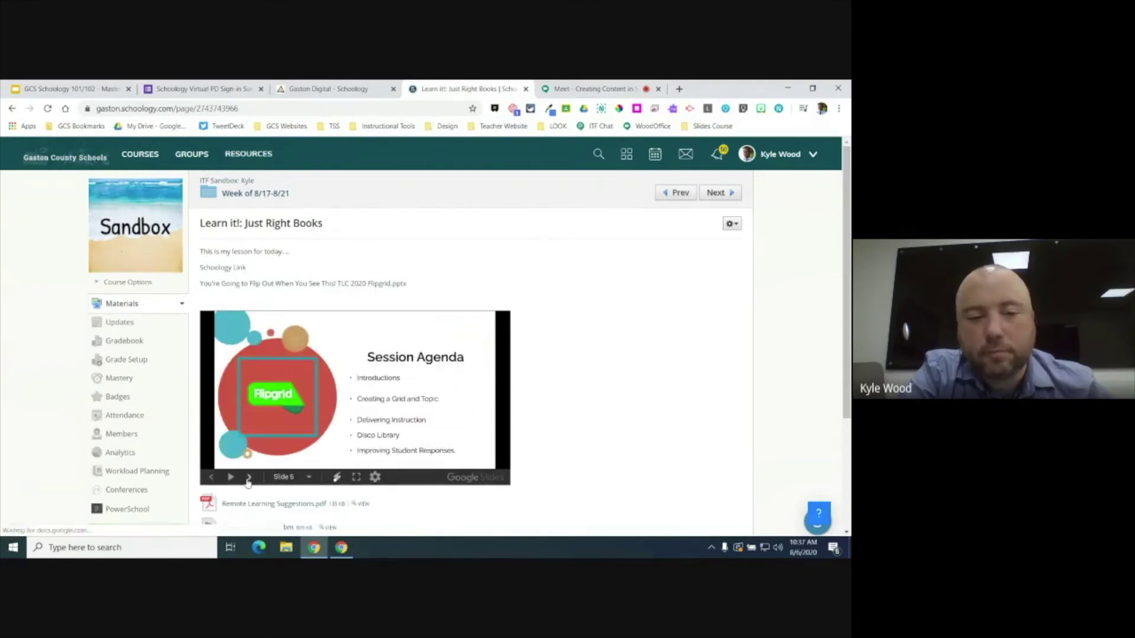
{"action": "left_click", "coordinate": [249, 478]}
{"action": "left_click", "coordinate": [249, 478]}
{"action": "left_click", "coordinate": [249, 478]}
{"action": "left_click", "coordinate": [249, 478]}
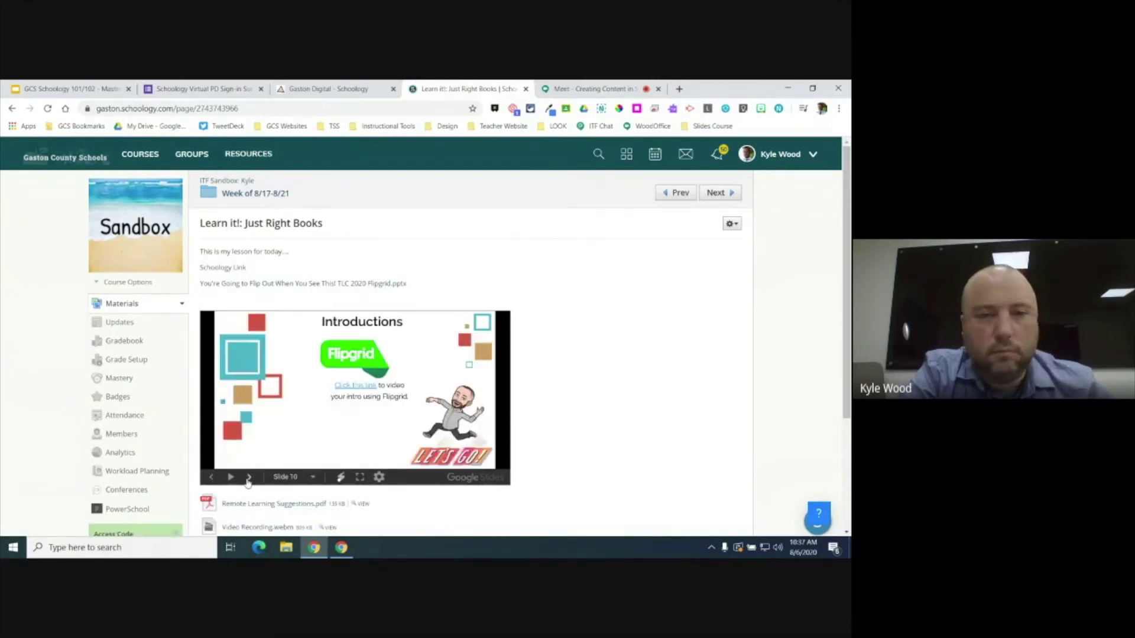
Step: Return to the "Week of 8/17-8/21" folder and check the Google Meet chat for participants' questions
{"action": "left_click", "coordinate": [239, 194]}
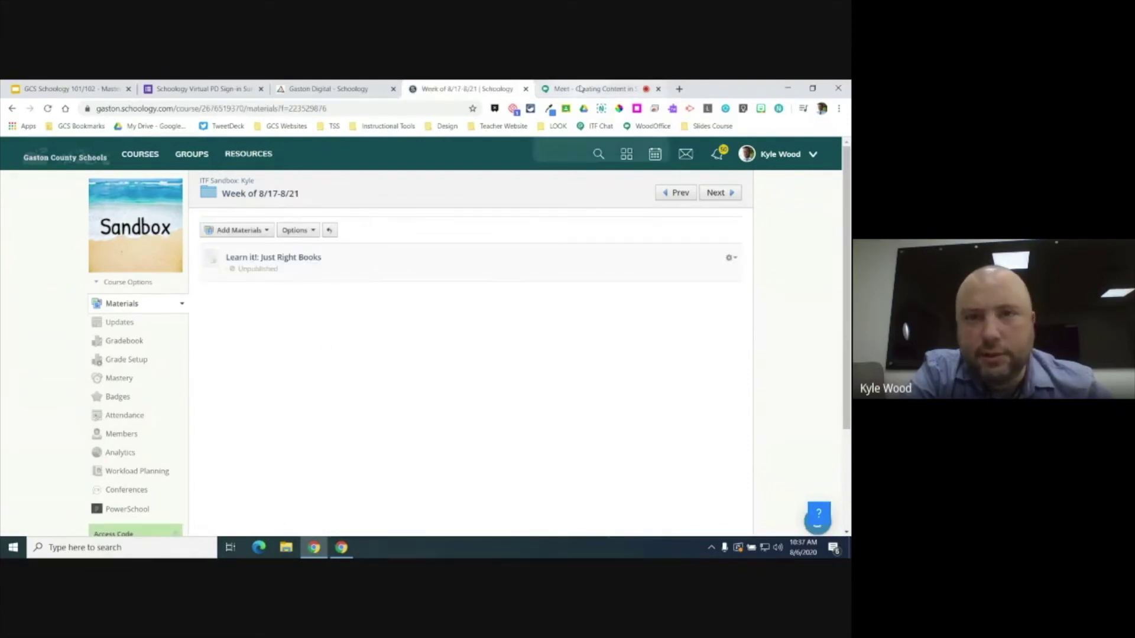
{"action": "left_click", "coordinate": [594, 89]}
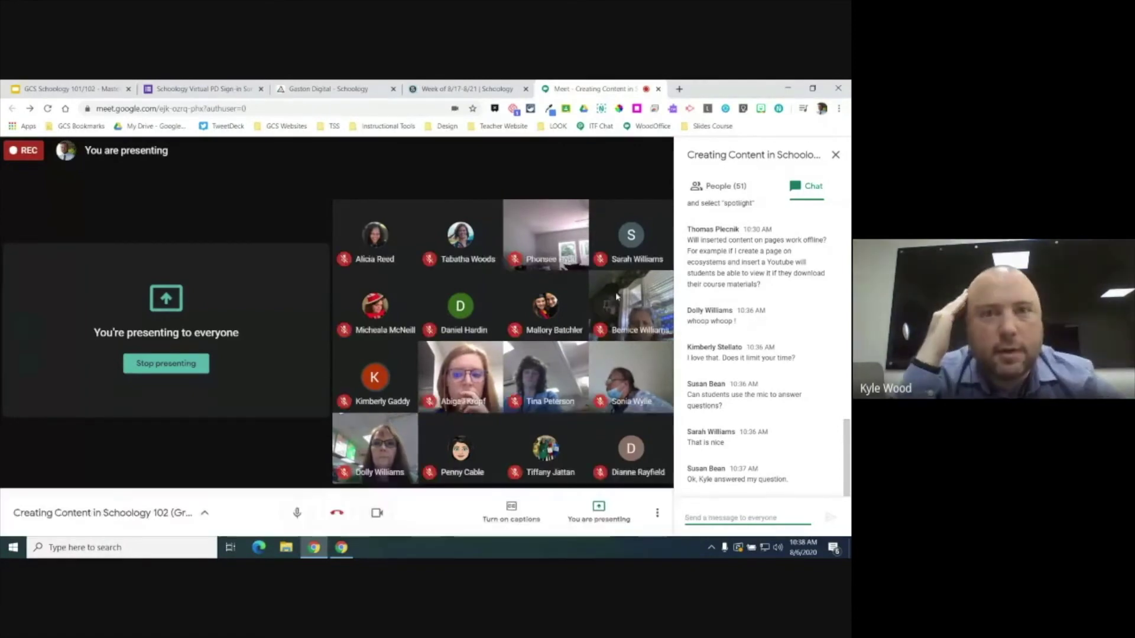
{"action": "left_click", "coordinate": [459, 87]}
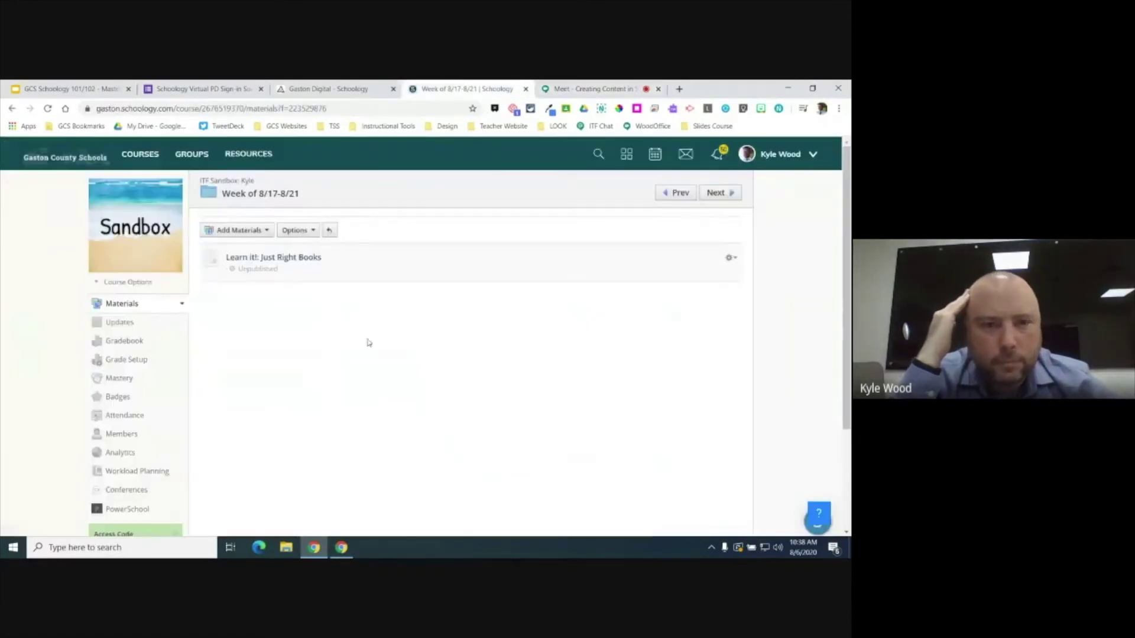
Step: From the course materials, start a new assignment inside the "Week of 8/17-8/21" folder, directly below the "Learn it!" page
{"action": "left_click", "coordinate": [231, 181]}
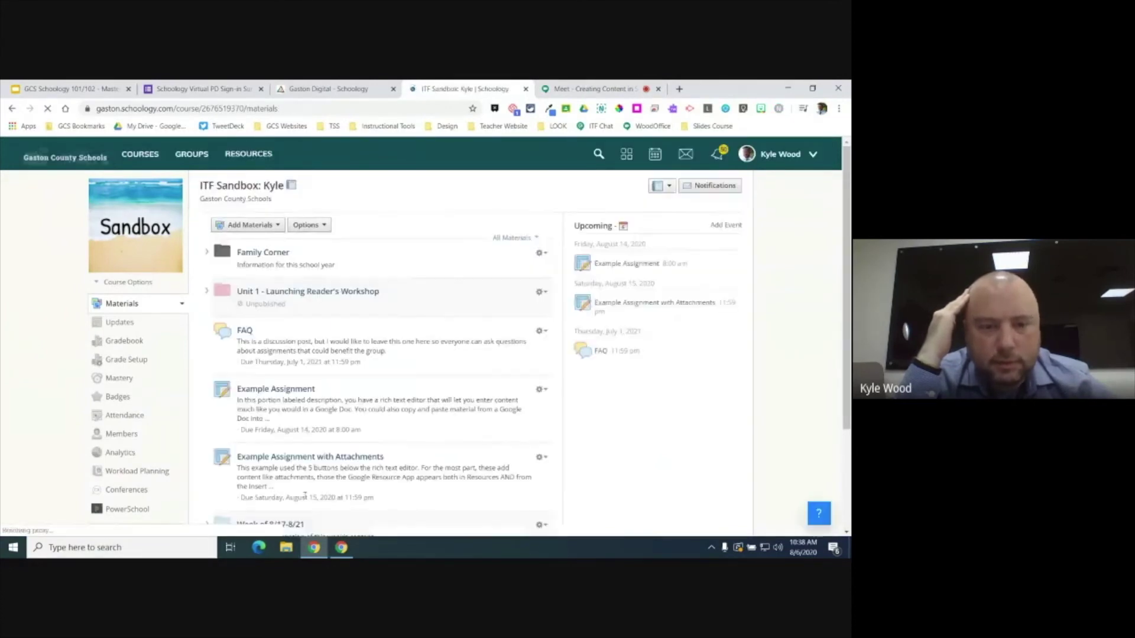
{"action": "scroll", "coordinate": [305, 499], "scroll_direction": "down", "scroll_amount": 3}
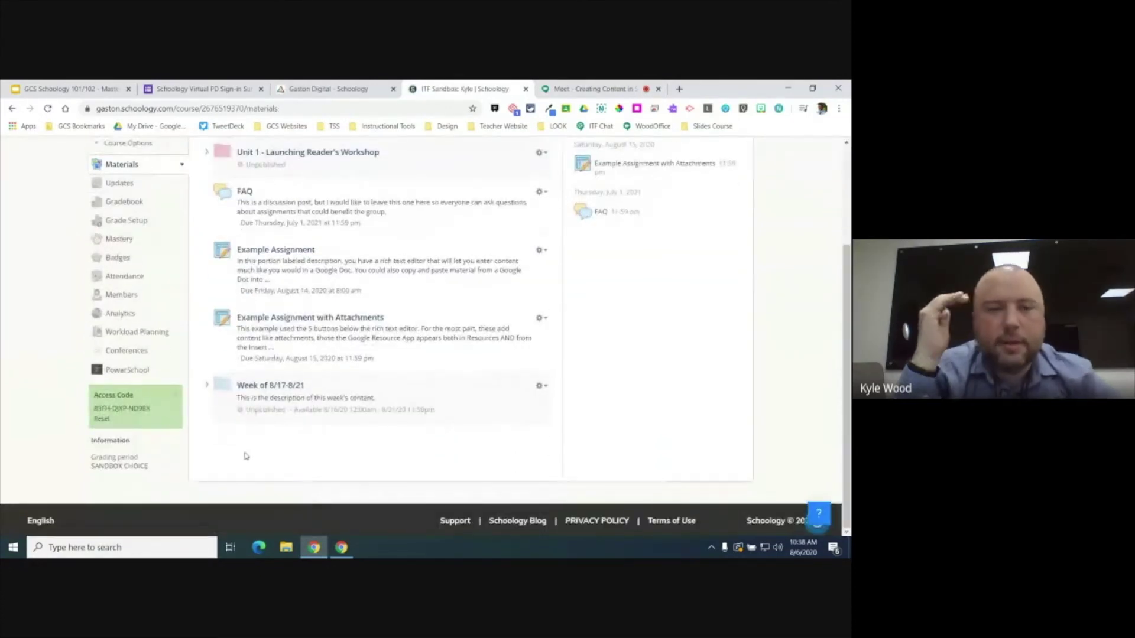
{"action": "scroll", "coordinate": [246, 456], "scroll_direction": "up", "scroll_amount": 1}
{"action": "scroll", "coordinate": [246, 456], "scroll_direction": "up", "scroll_amount": 1}
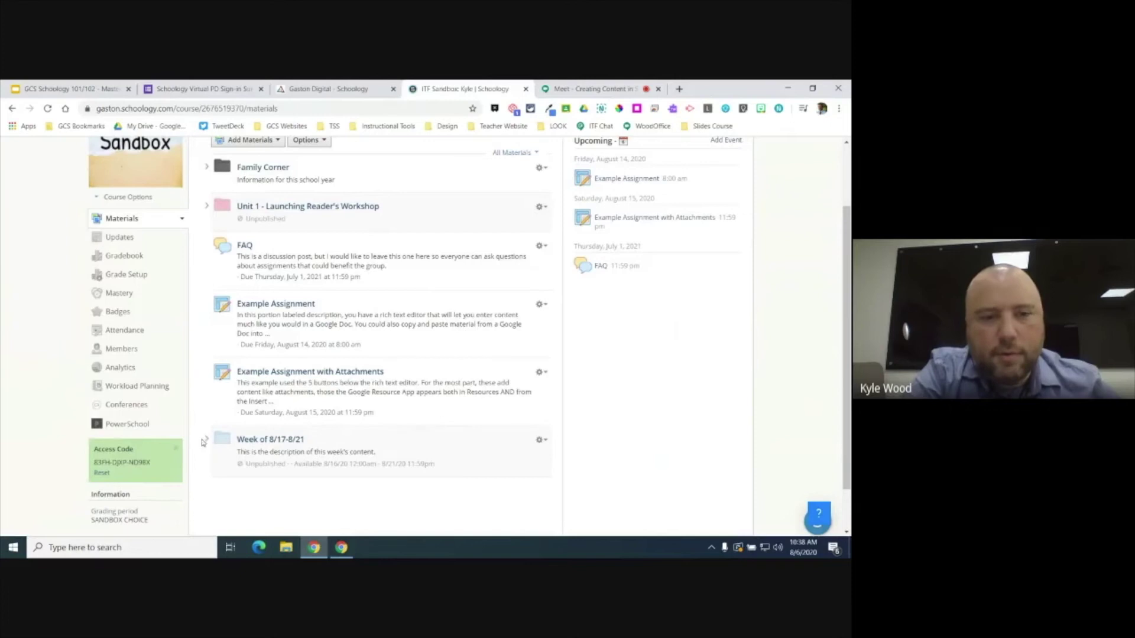
{"action": "left_click", "coordinate": [211, 442]}
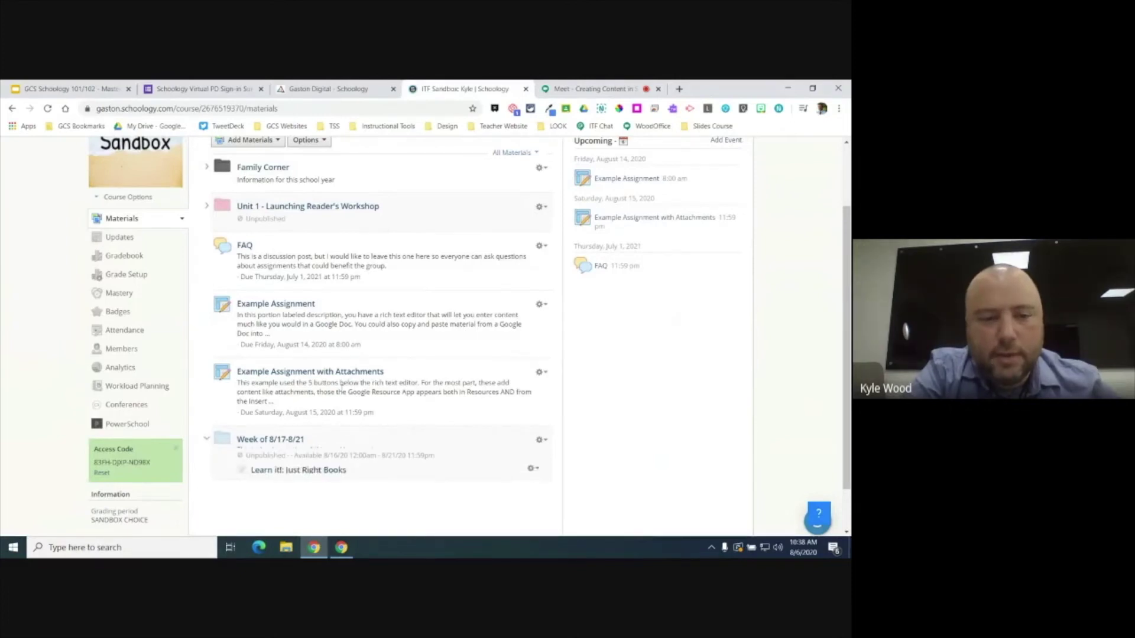
{"action": "scroll", "coordinate": [342, 389], "scroll_direction": "down", "scroll_amount": 1}
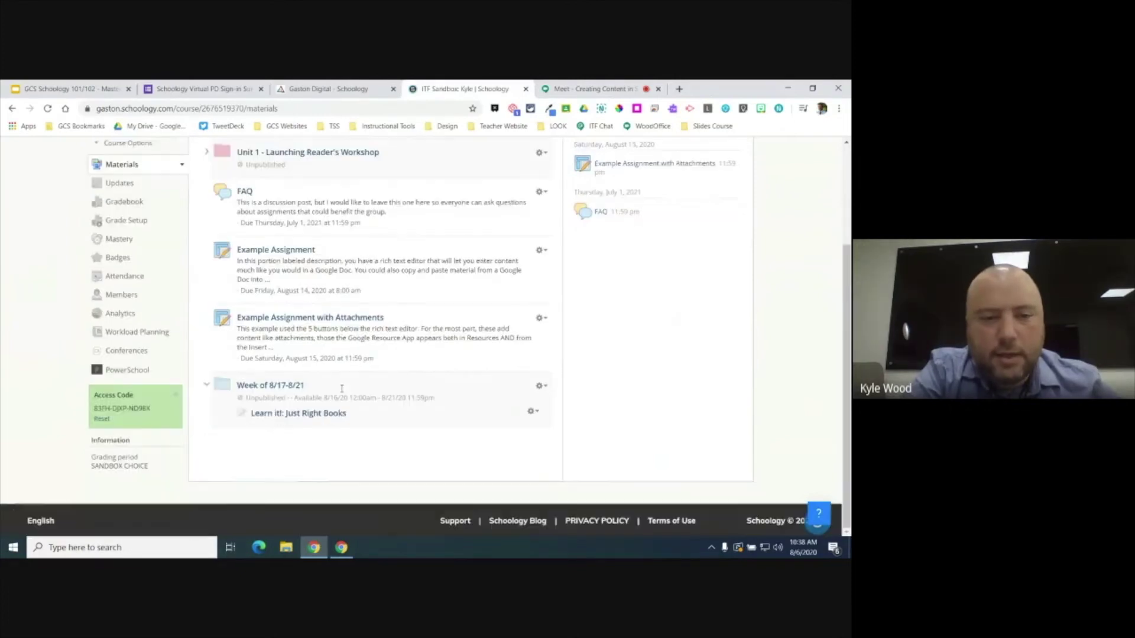
{"action": "left_click_drag", "start_coordinate": [331, 414], "coordinate": [333, 424]}
{"action": "left_click", "coordinate": [330, 424]}
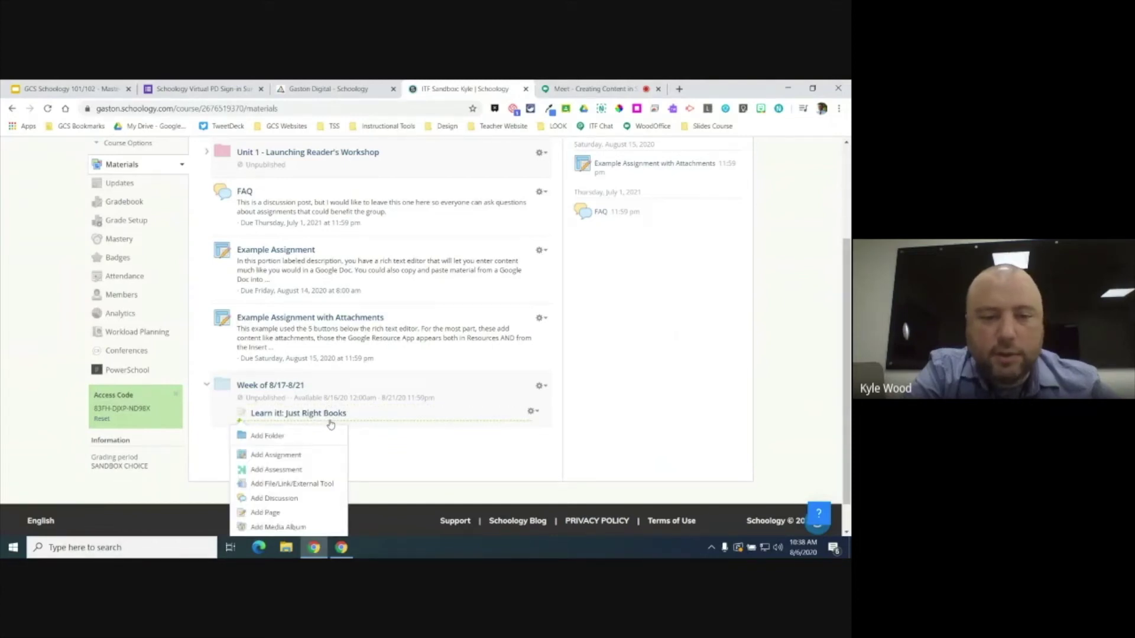
{"action": "left_click", "coordinate": [270, 461]}
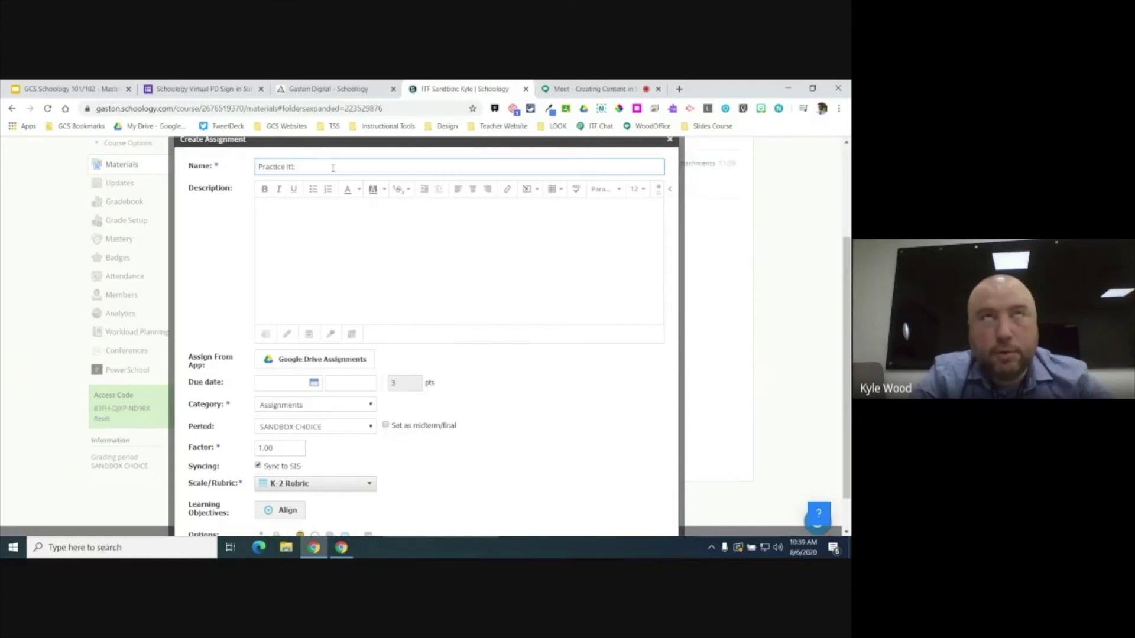
Step: Name the assignment "Practice it!: Just Right Assignment" and enter the description "This is your assignment.....", followed by blank lines
{"action": "type", "text": "ght Assignment"}
{"action": "left_click", "coordinate": [275, 206]}
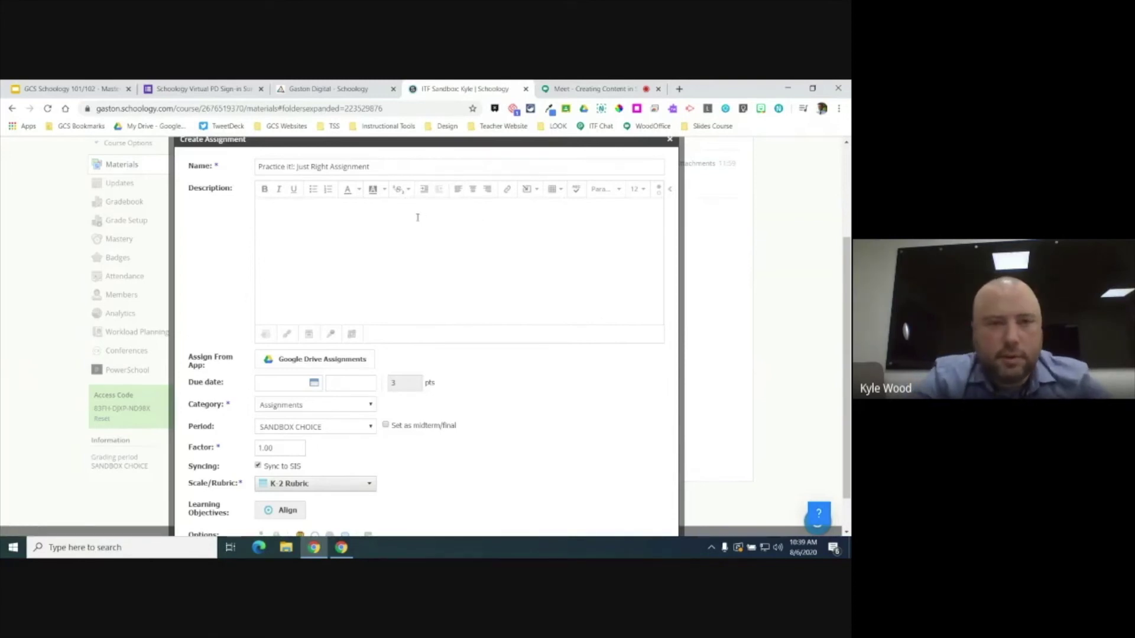
{"action": "type", "text": "This is your assignm"}
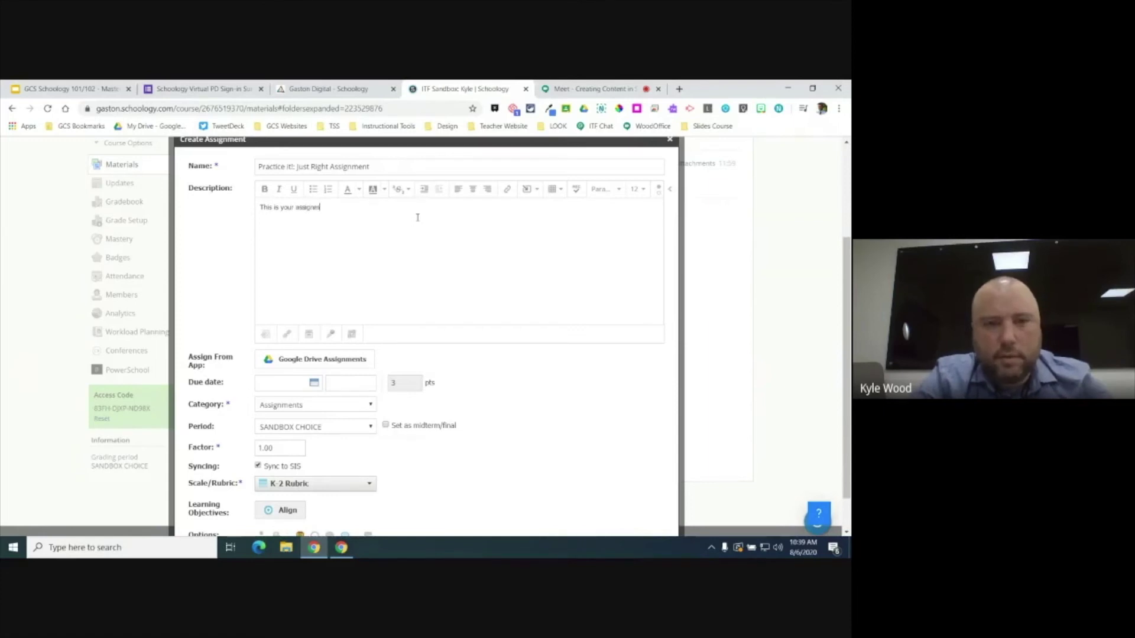
{"action": "type", "text": "ent....."}
{"action": "key", "text": "Return"}
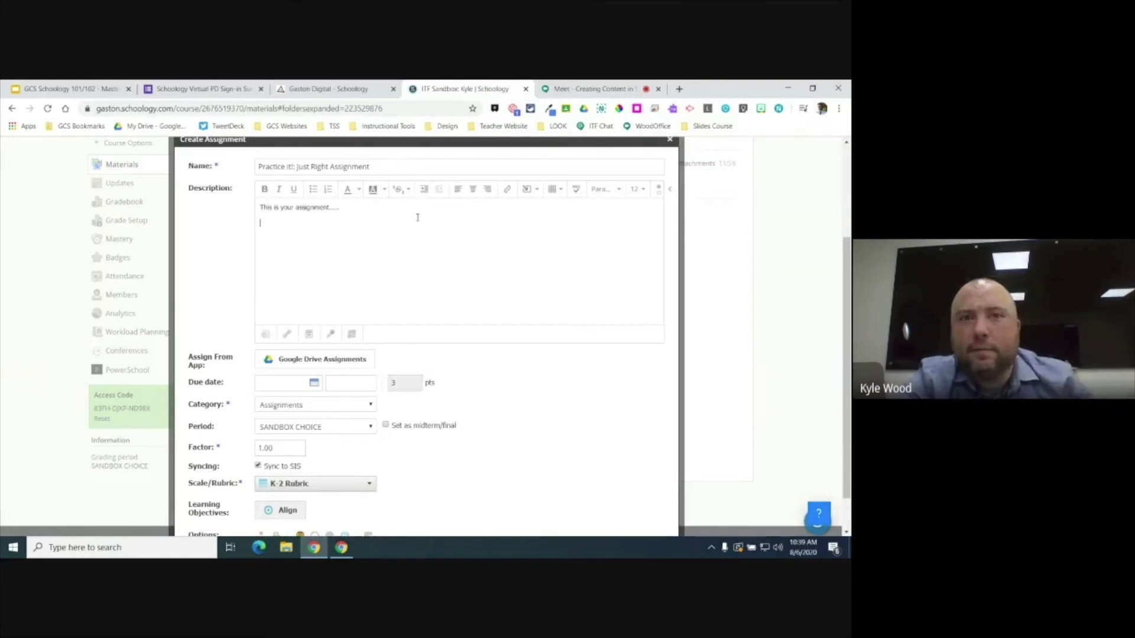
{"action": "key", "text": "Return"}
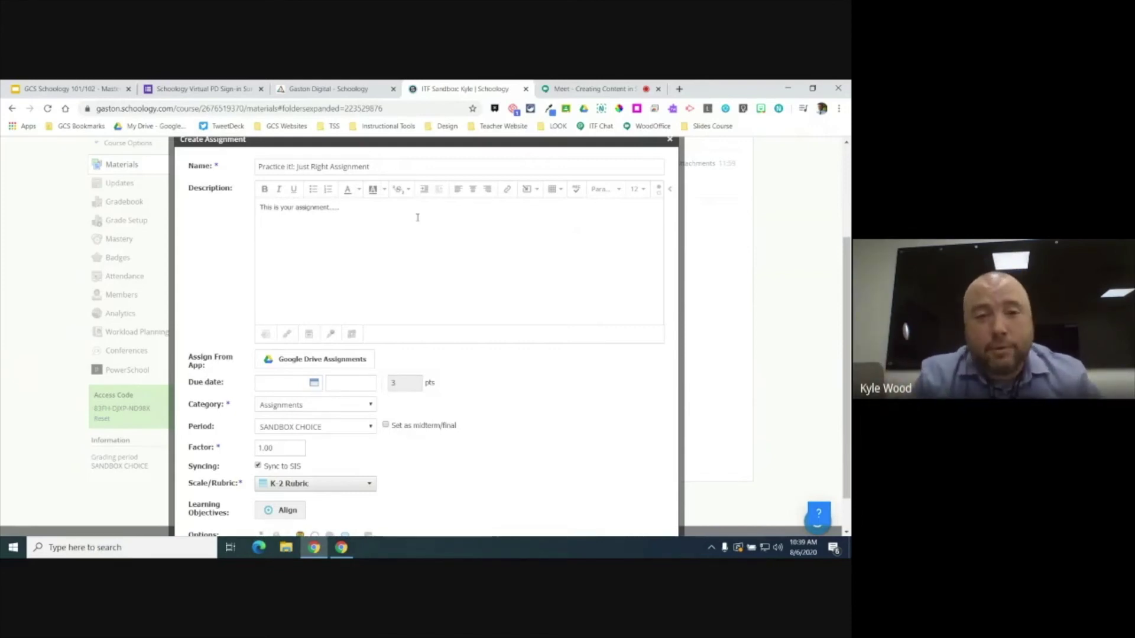
Step: Open flipgrid.com in a new browser tab and log in as an educator
{"action": "left_click", "coordinate": [680, 89]}
{"action": "type", "text": "f"}
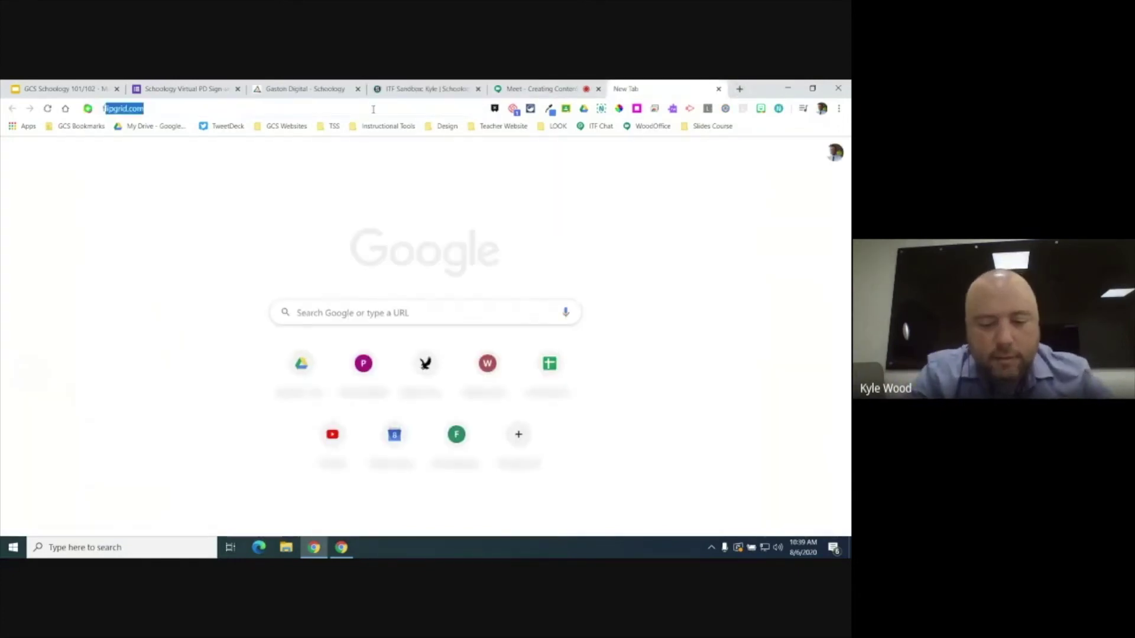
{"action": "type", "text": "lipgrid.com"}
{"action": "key", "text": "Return"}
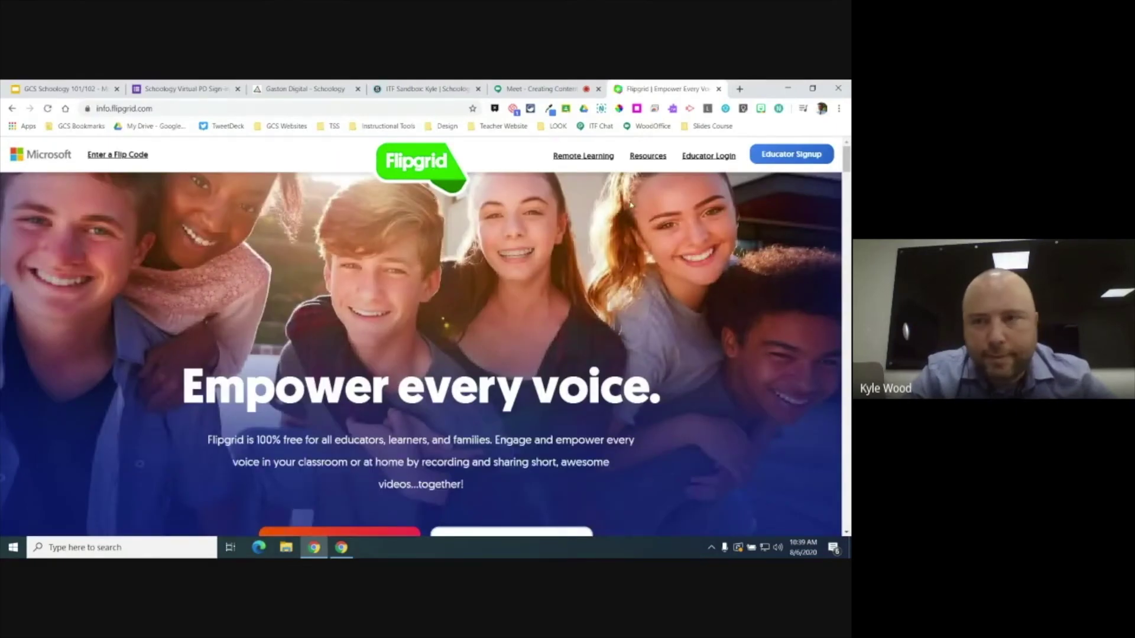
{"action": "left_click", "coordinate": [697, 158]}
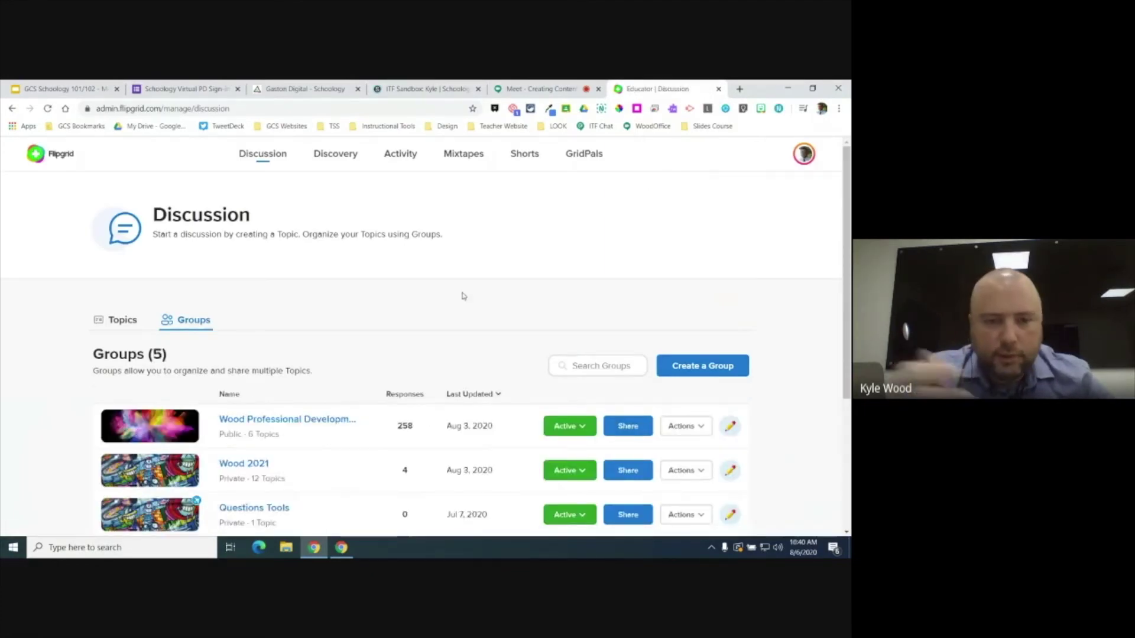
Step: Open the private 2021 class group in Flipgrid and bring up its list of topics
{"action": "scroll", "coordinate": [462, 296], "scroll_direction": "down", "scroll_amount": 2}
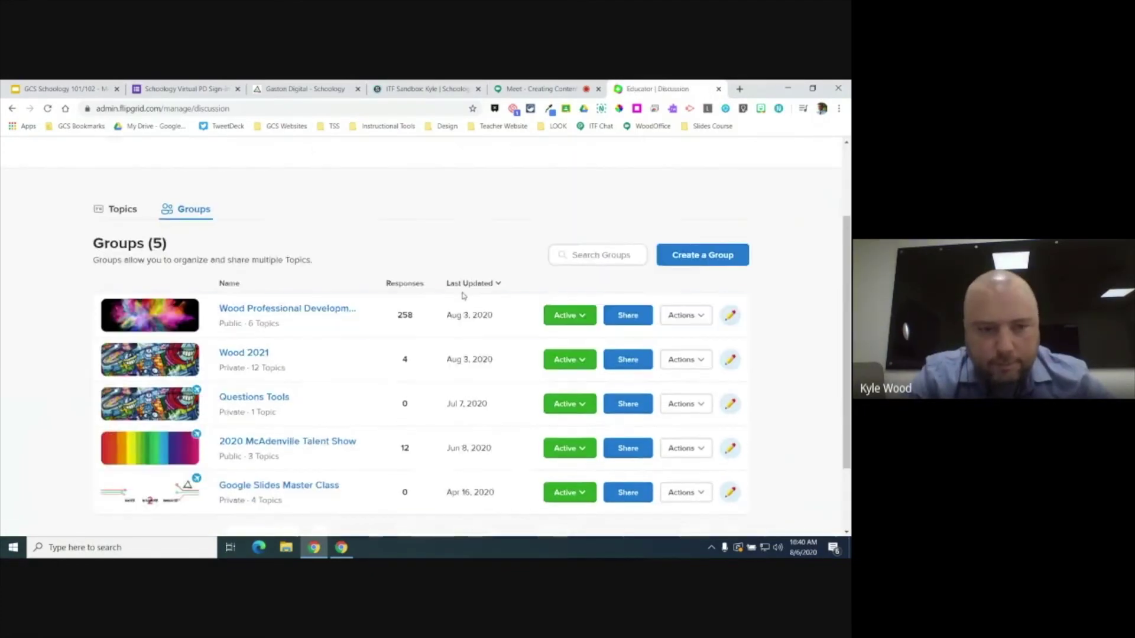
{"action": "left_click", "coordinate": [264, 353]}
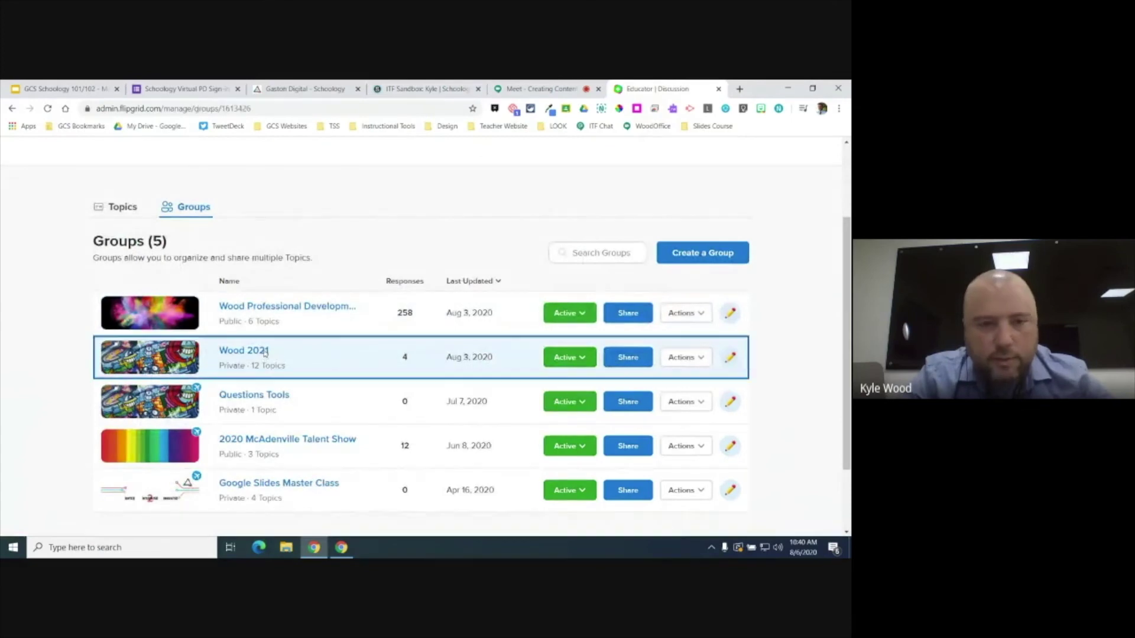
{"action": "scroll", "coordinate": [264, 353], "scroll_direction": "down", "scroll_amount": 3}
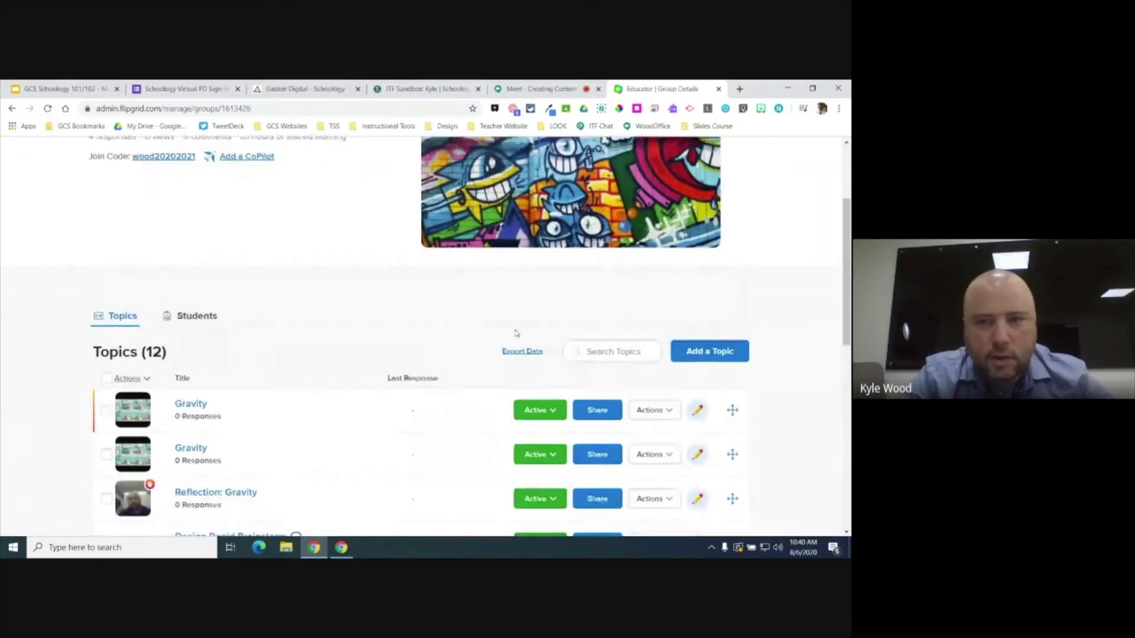
{"action": "scroll", "coordinate": [254, 308], "scroll_direction": "up", "scroll_amount": 1}
{"action": "scroll", "coordinate": [253, 308], "scroll_direction": "down", "scroll_amount": 2}
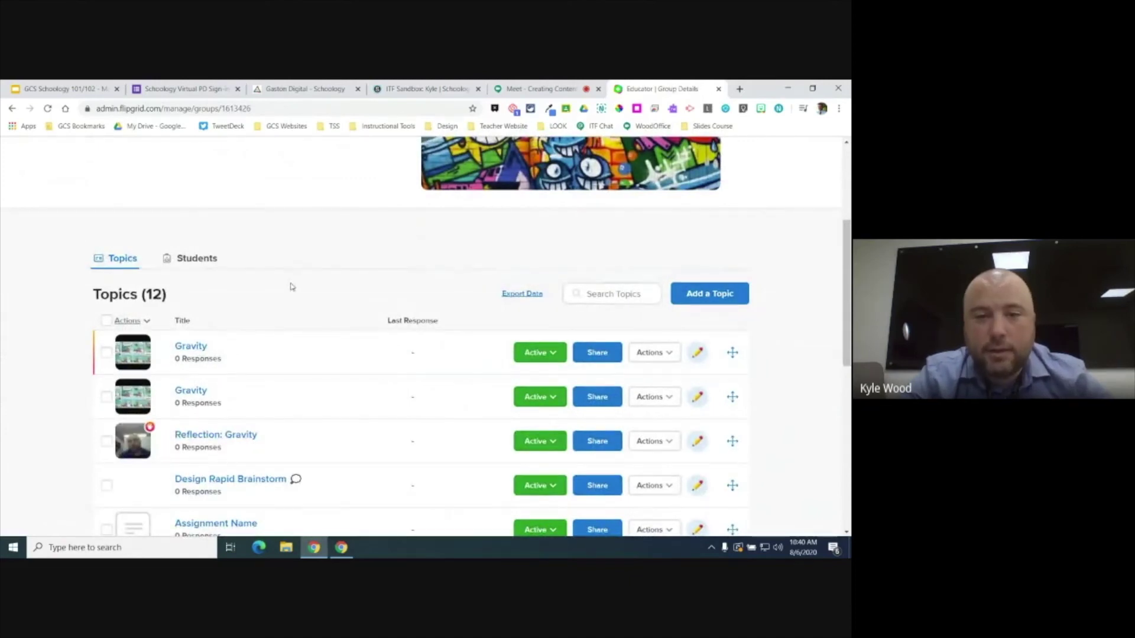
Step: Open the sharing options of the first Gravity topic and copy its join link
{"action": "scroll", "coordinate": [290, 287], "scroll_direction": "down", "scroll_amount": 1}
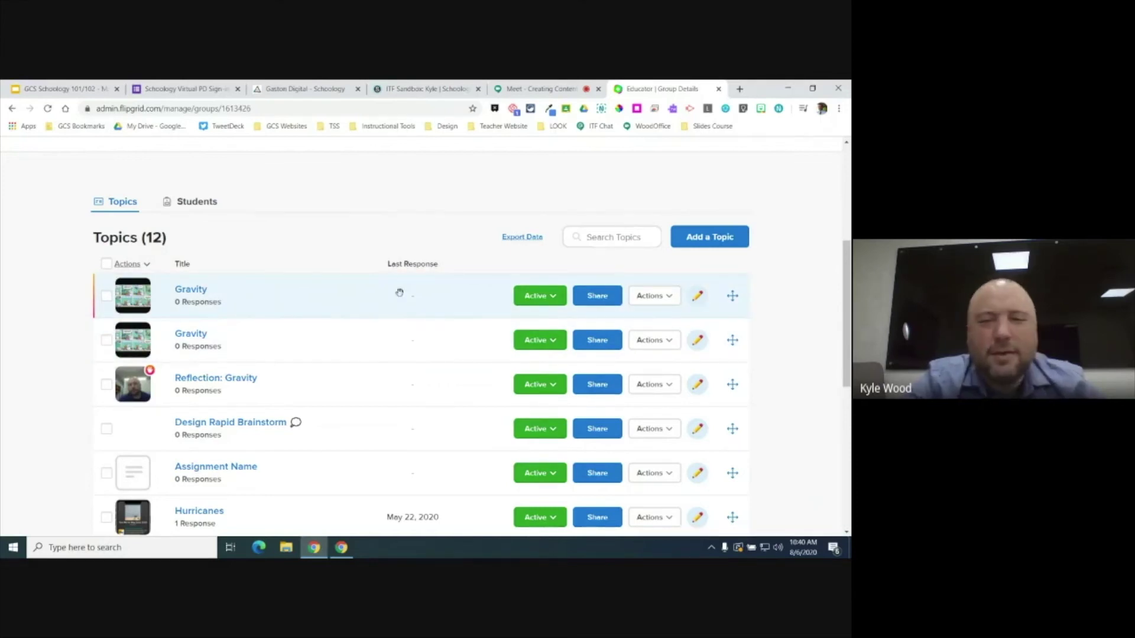
{"action": "left_click", "coordinate": [596, 298]}
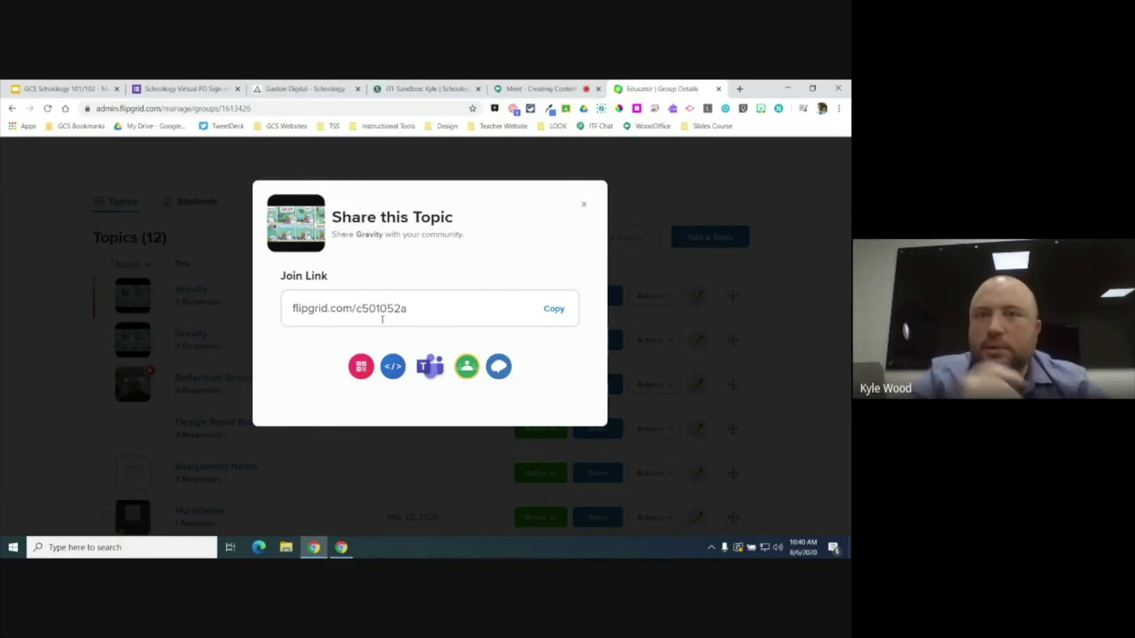
{"action": "left_click", "coordinate": [554, 309]}
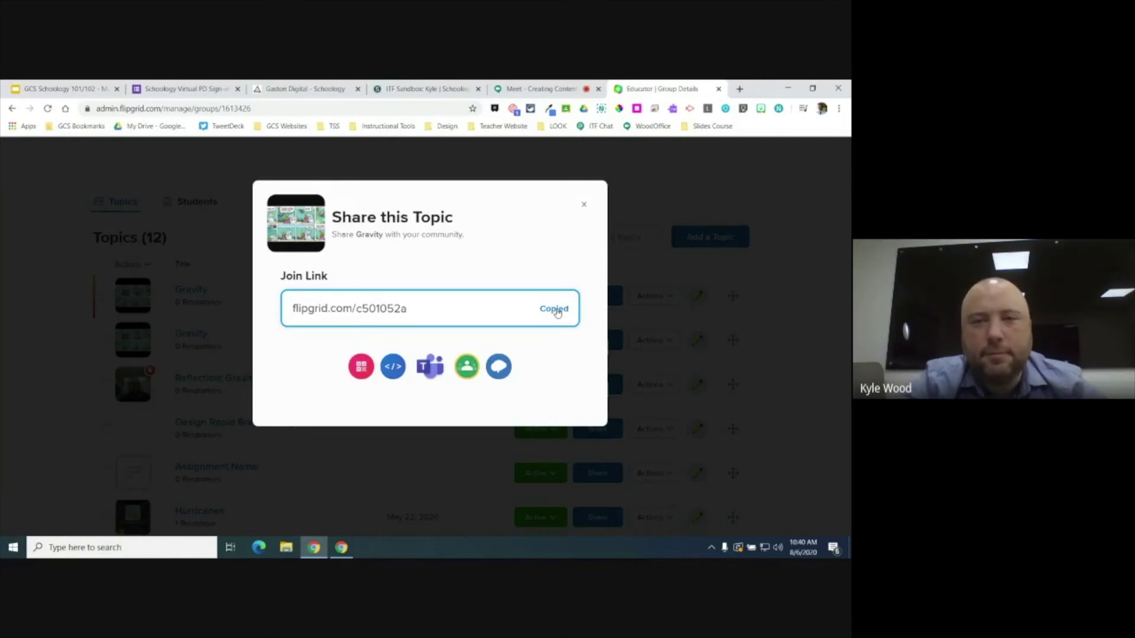
Step: Back in the Schoology assignment description, insert the copied Flipgrid link below the text with the title "Flipgrid Assignment"
{"action": "left_click", "coordinate": [448, 89]}
{"action": "left_click", "coordinate": [288, 233]}
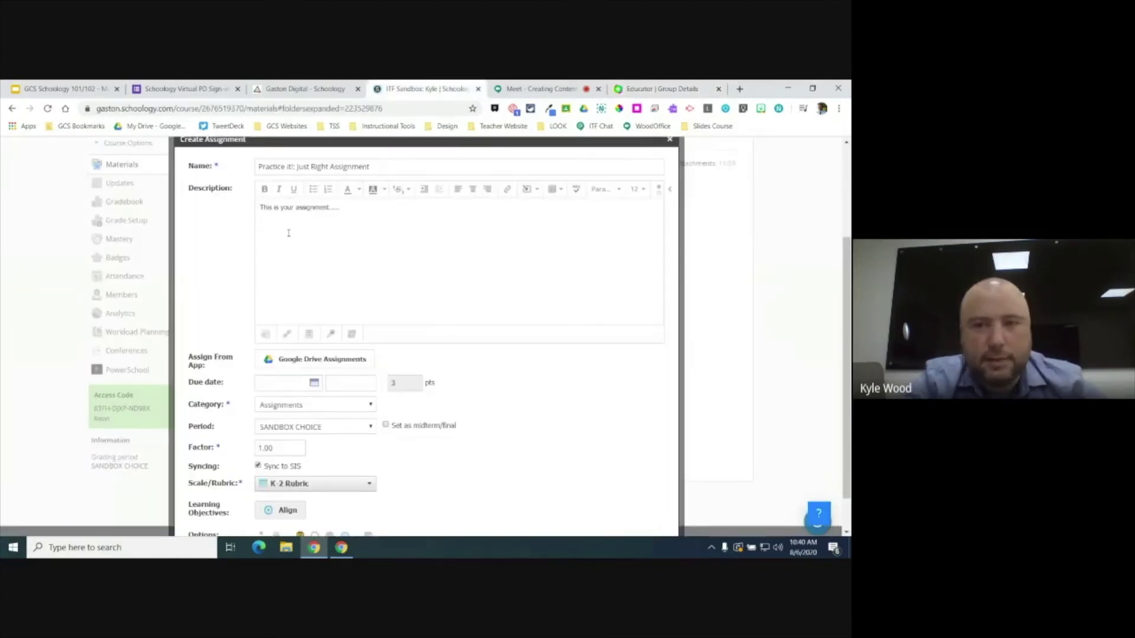
{"action": "left_click", "coordinate": [508, 191]}
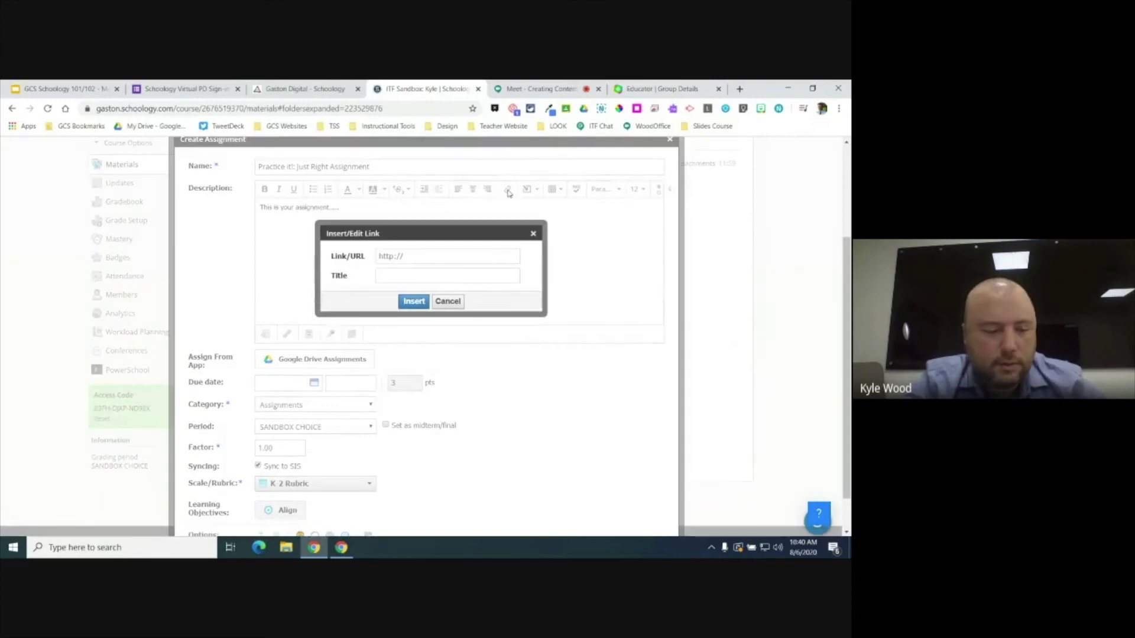
{"action": "key", "text": "ctrl+v"}
{"action": "left_click", "coordinate": [461, 275]}
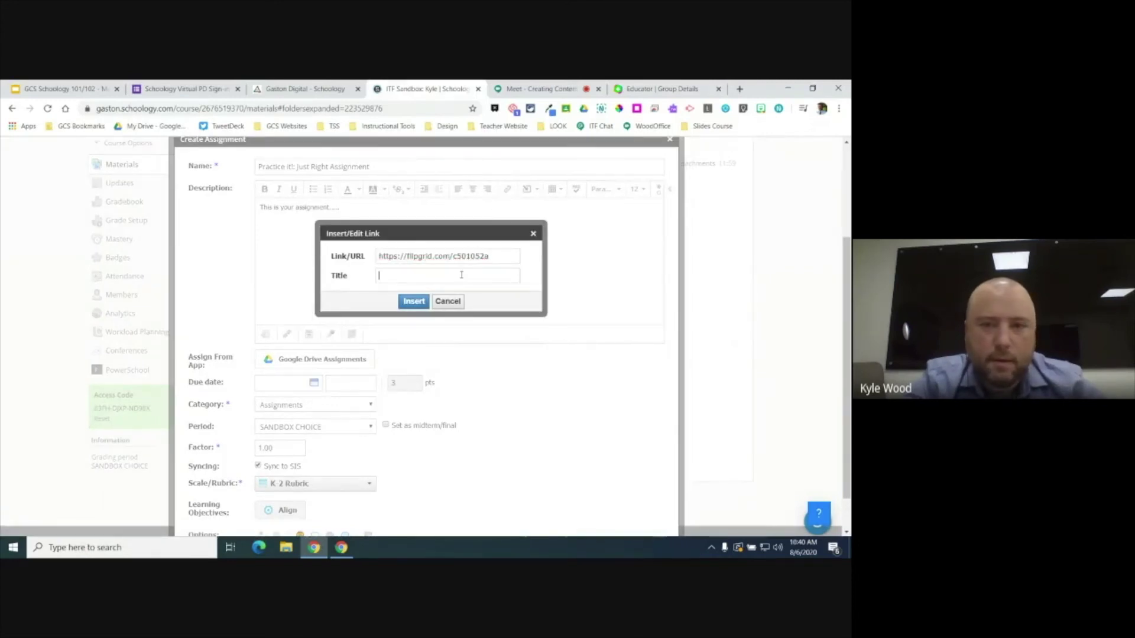
{"action": "type", "text": "Flipgrid "}
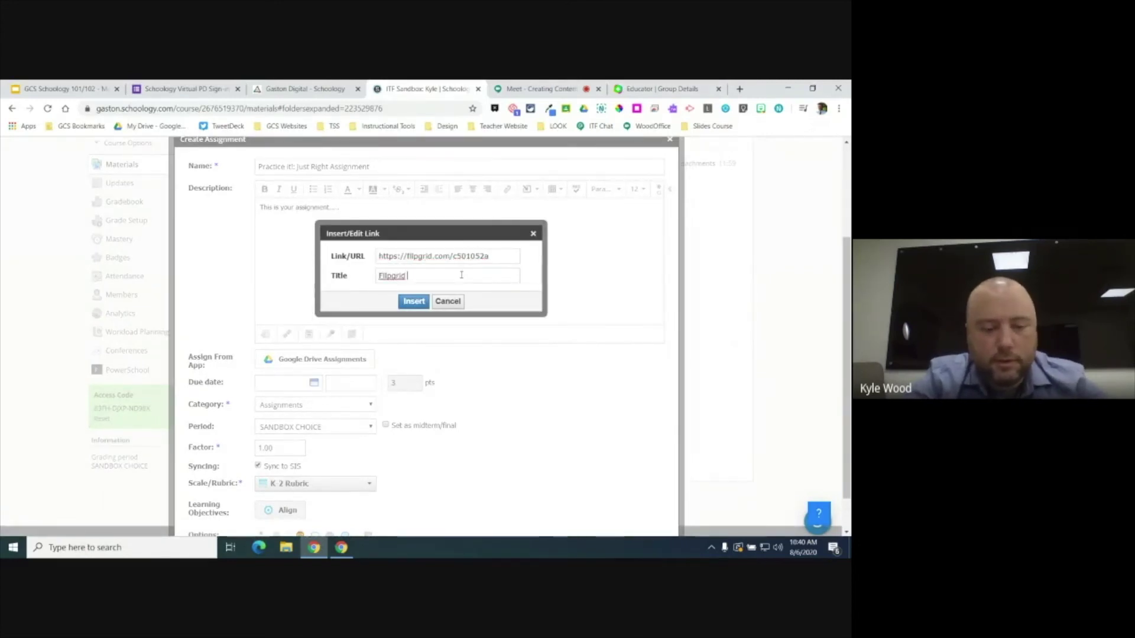
{"action": "type", "text": "Assignment"}
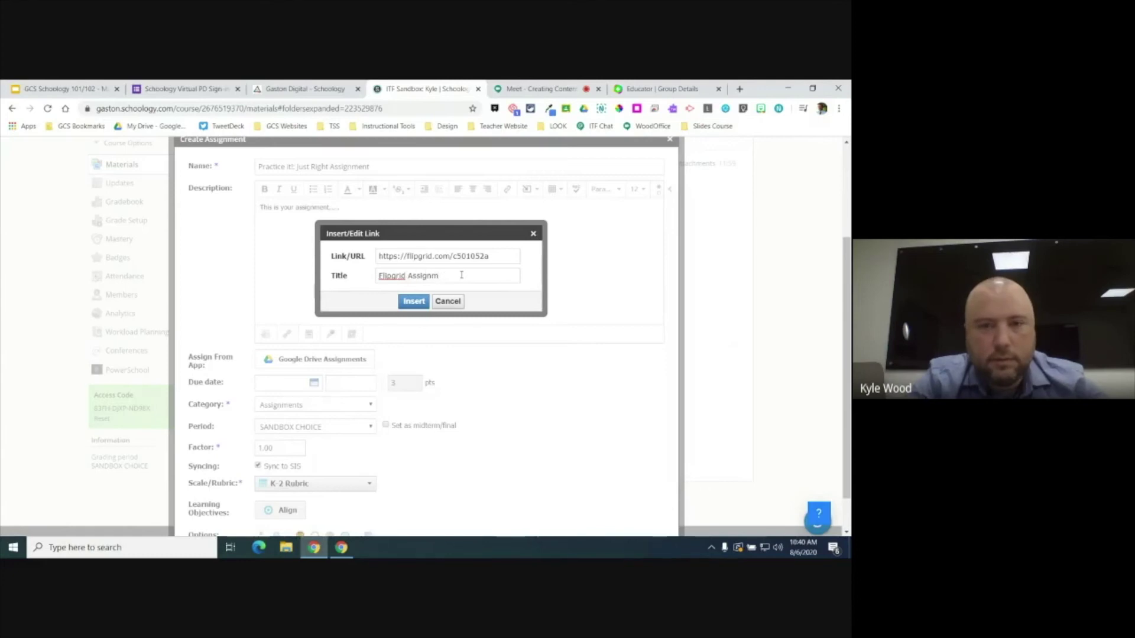
{"action": "left_click", "coordinate": [413, 302]}
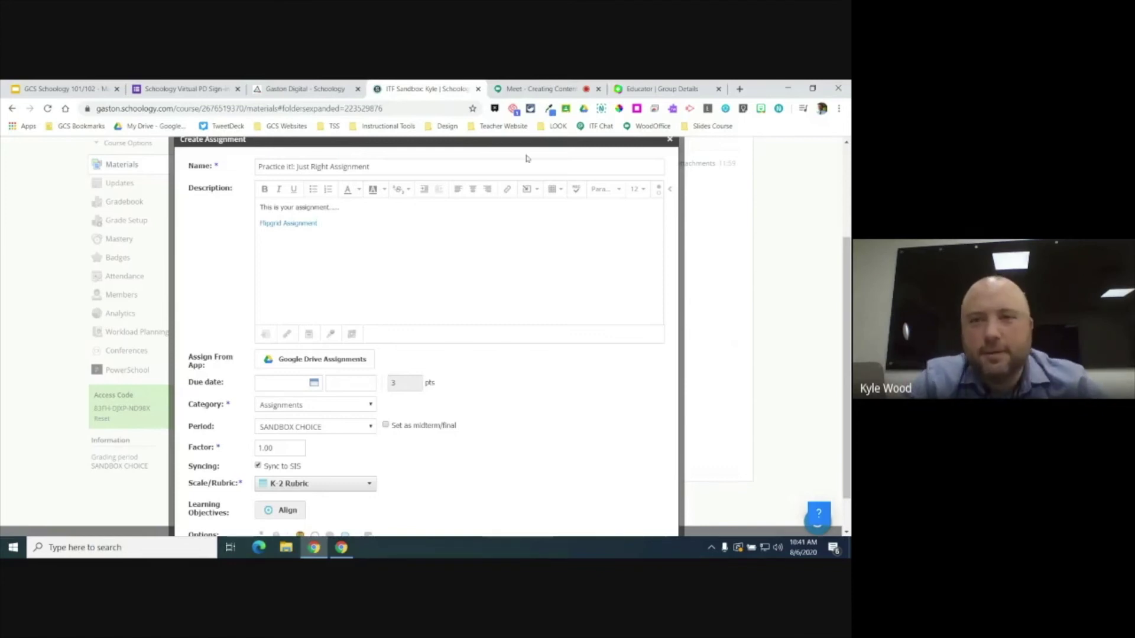
Step: Return to Flipgrid, reopen the sharing options of the first Gravity topic and get its embed code
{"action": "left_click", "coordinate": [658, 89]}
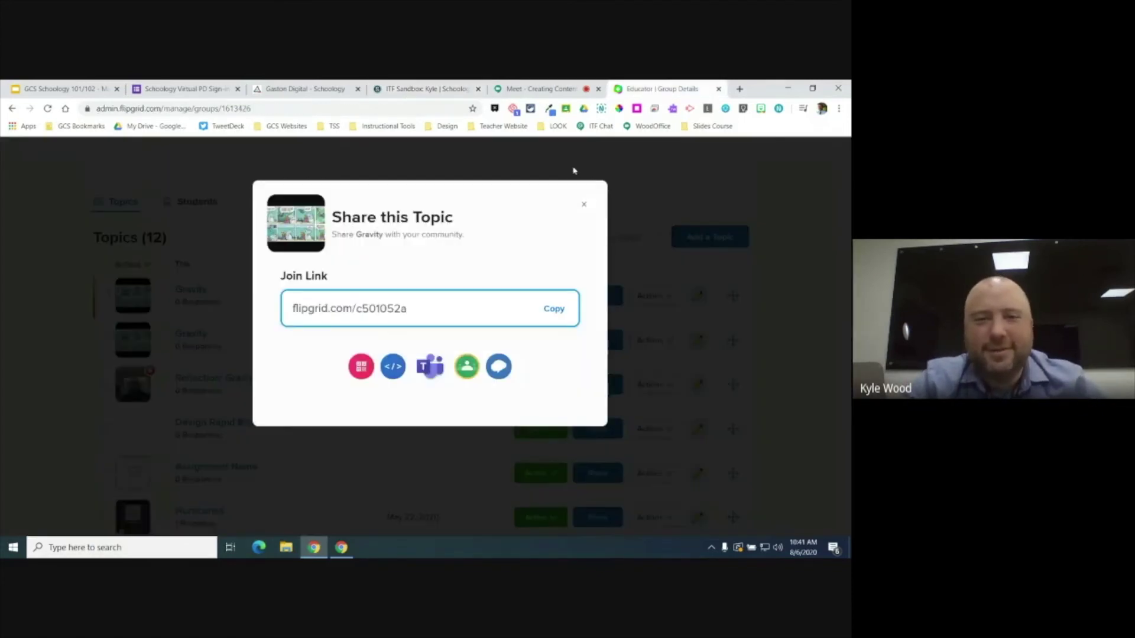
{"action": "left_click", "coordinate": [583, 203]}
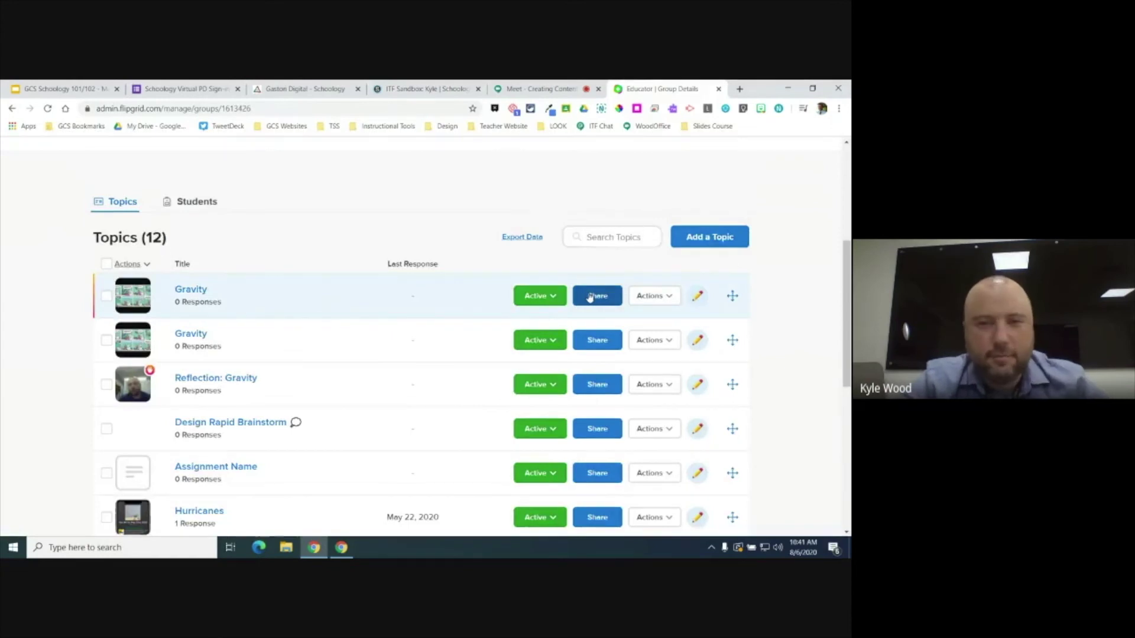
{"action": "left_click", "coordinate": [592, 296]}
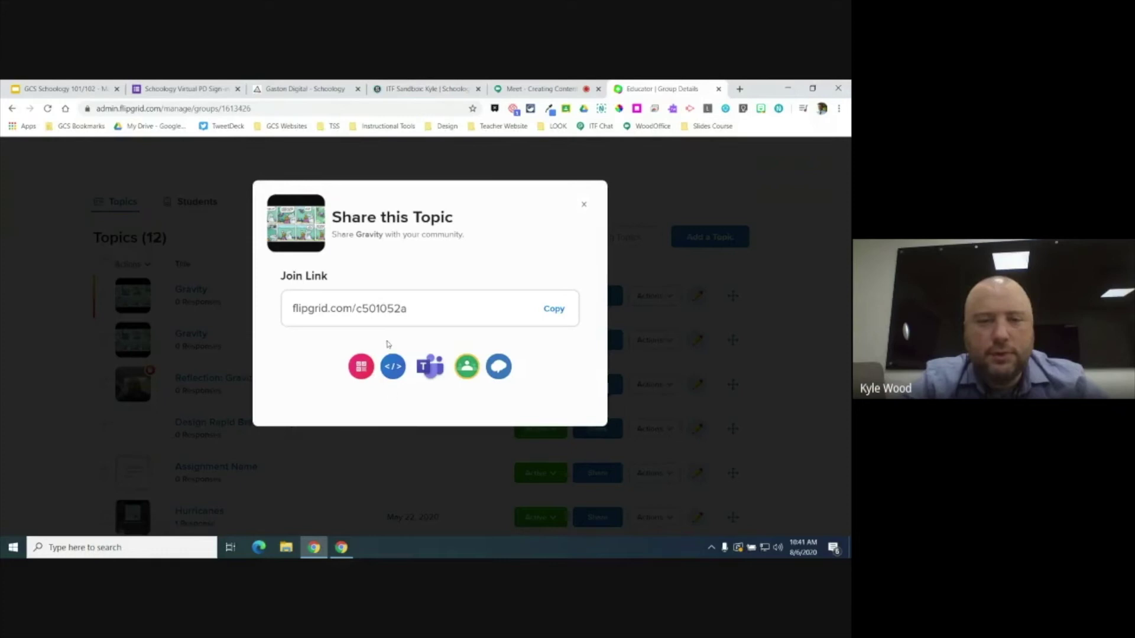
{"action": "left_click", "coordinate": [393, 373]}
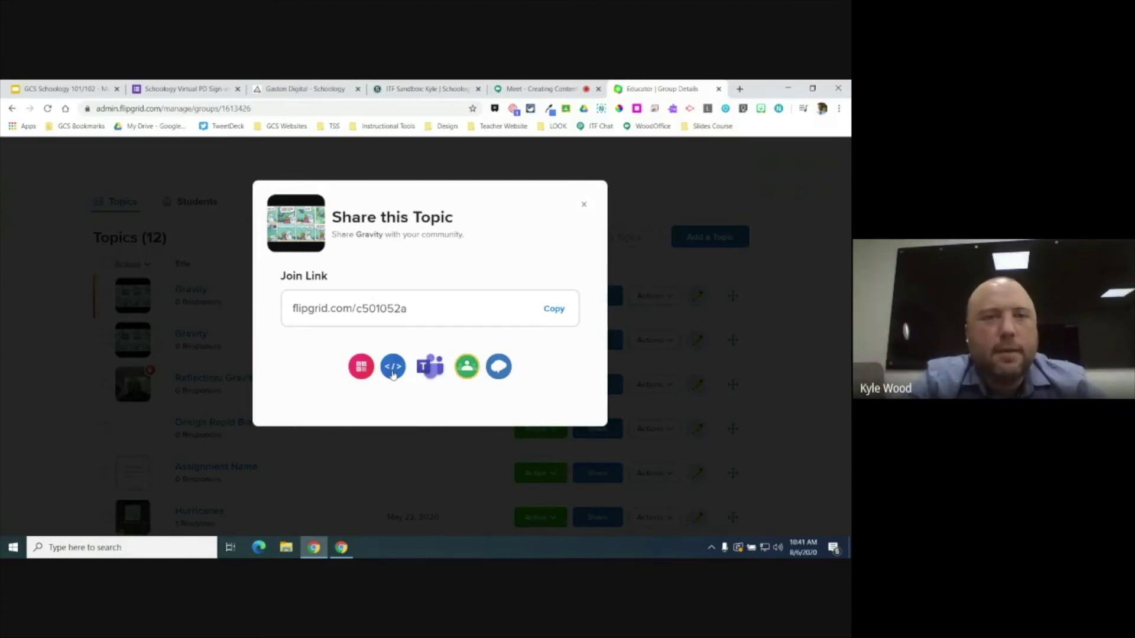
Step: In the Schoology assignment description's HTML source, paste the Flipgrid embed code below the link and return to the visual view
{"action": "left_click", "coordinate": [400, 94]}
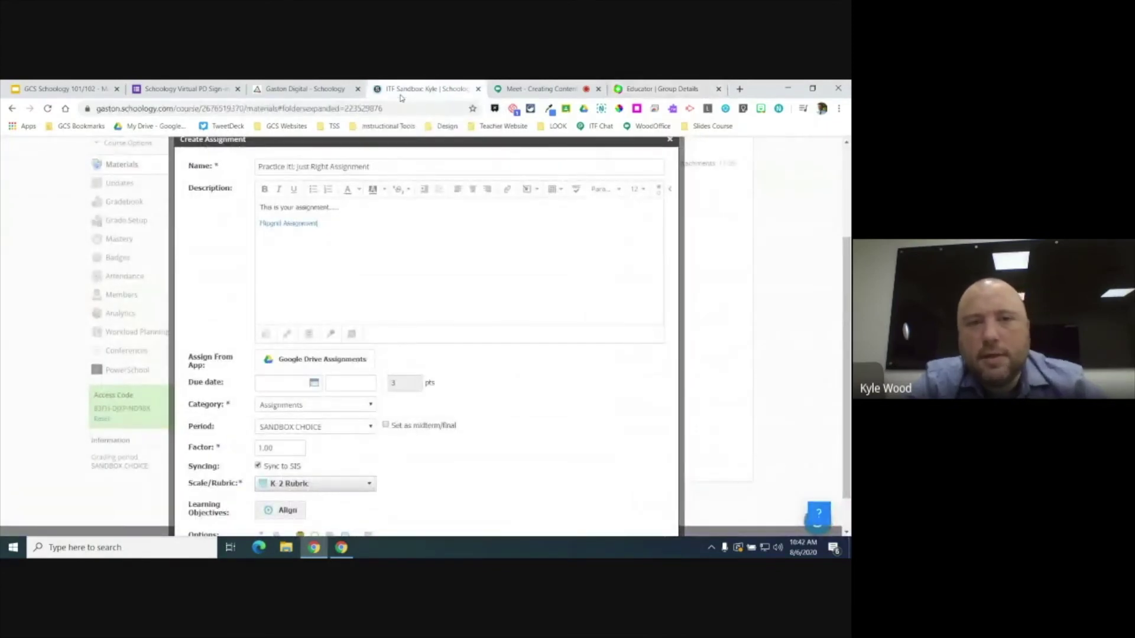
{"action": "left_click", "coordinate": [659, 189]}
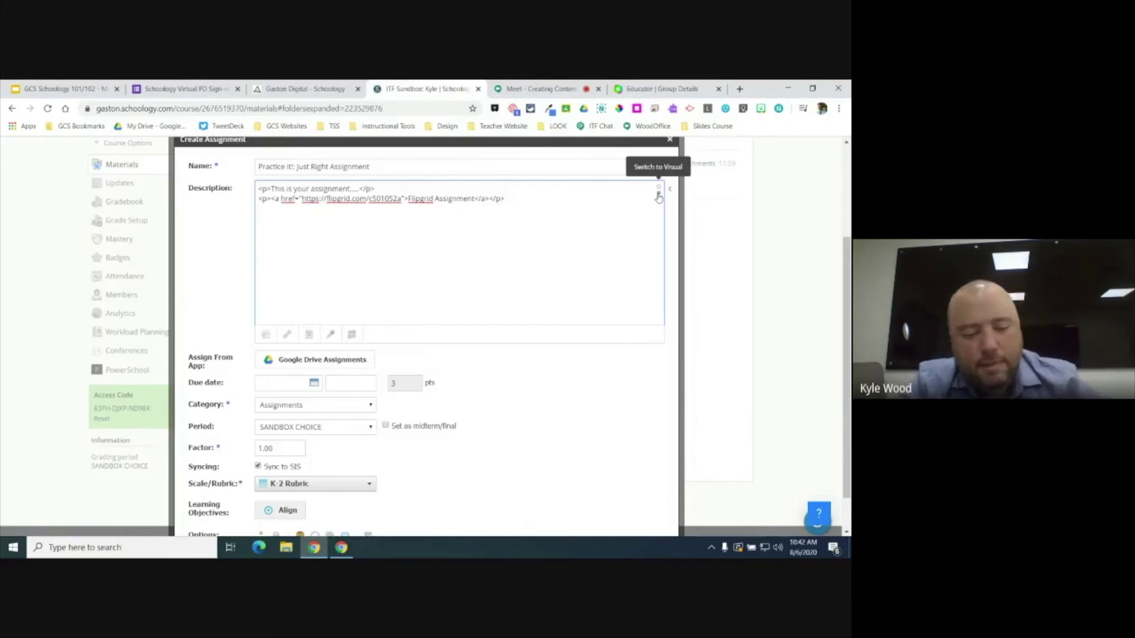
{"action": "key", "text": "ctrl+v"}
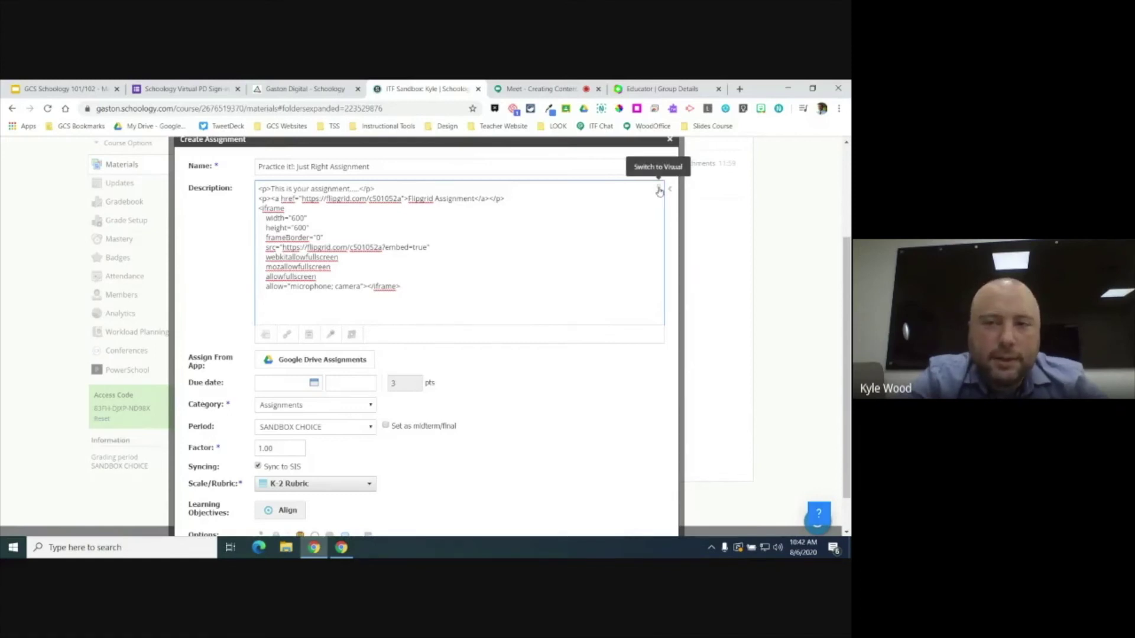
{"action": "left_click", "coordinate": [659, 190]}
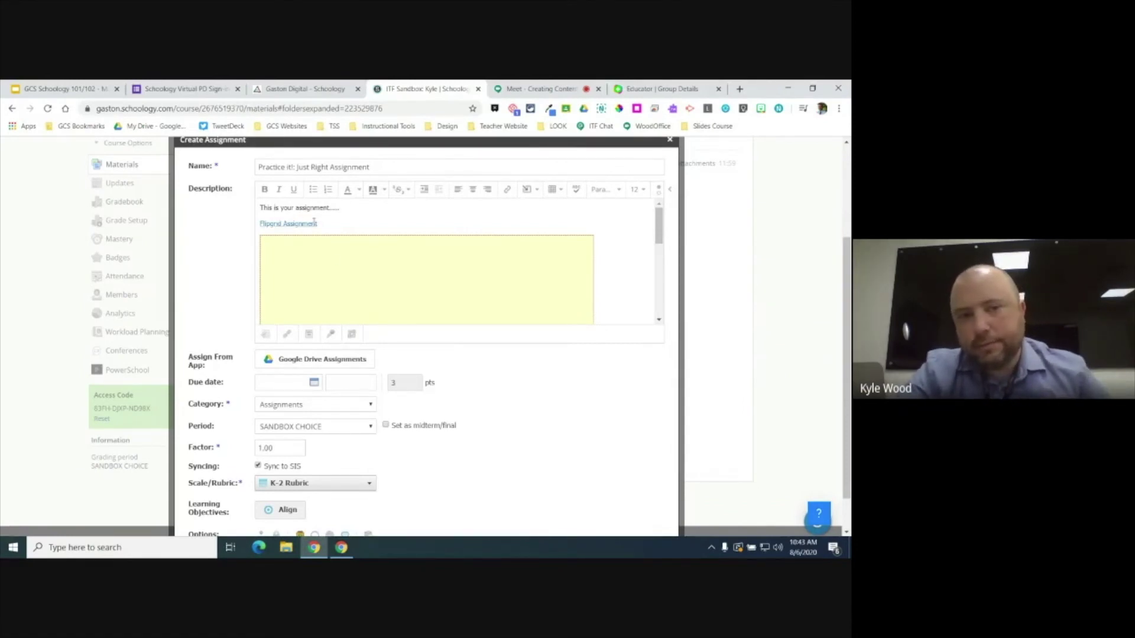
{"action": "left_click_drag", "start_coordinate": [317, 223], "coordinate": [261, 223]}
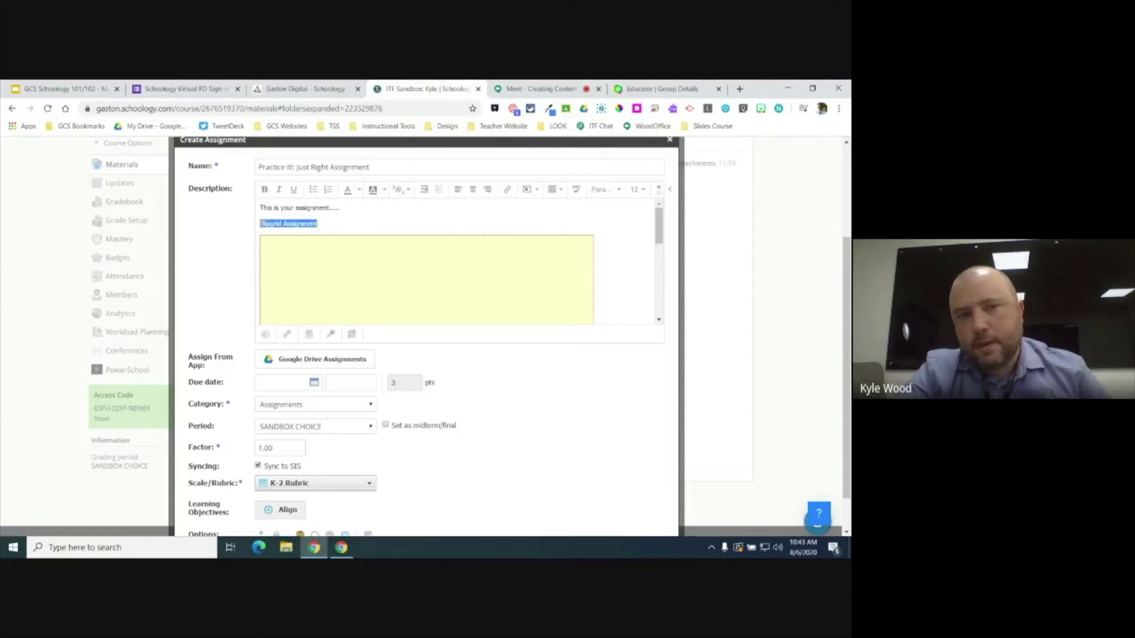
{"action": "left_click", "coordinate": [337, 224]}
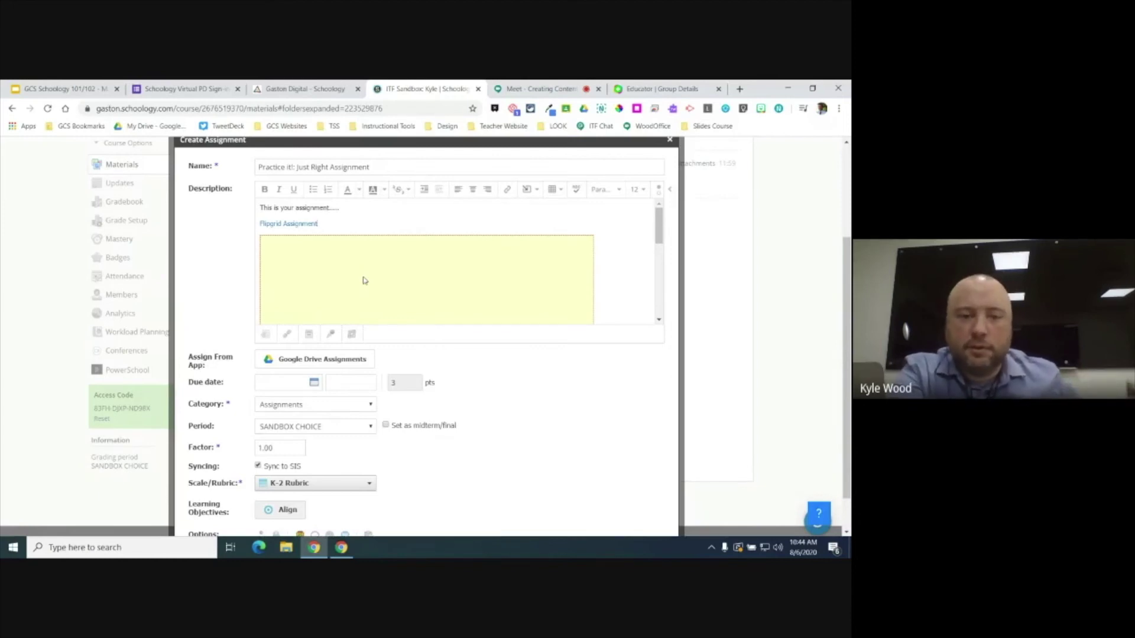
Step: Attach "Copy of Frayer Model Template" from My Drive to the assignment as a Google Drive Assignment
{"action": "left_click", "coordinate": [320, 360]}
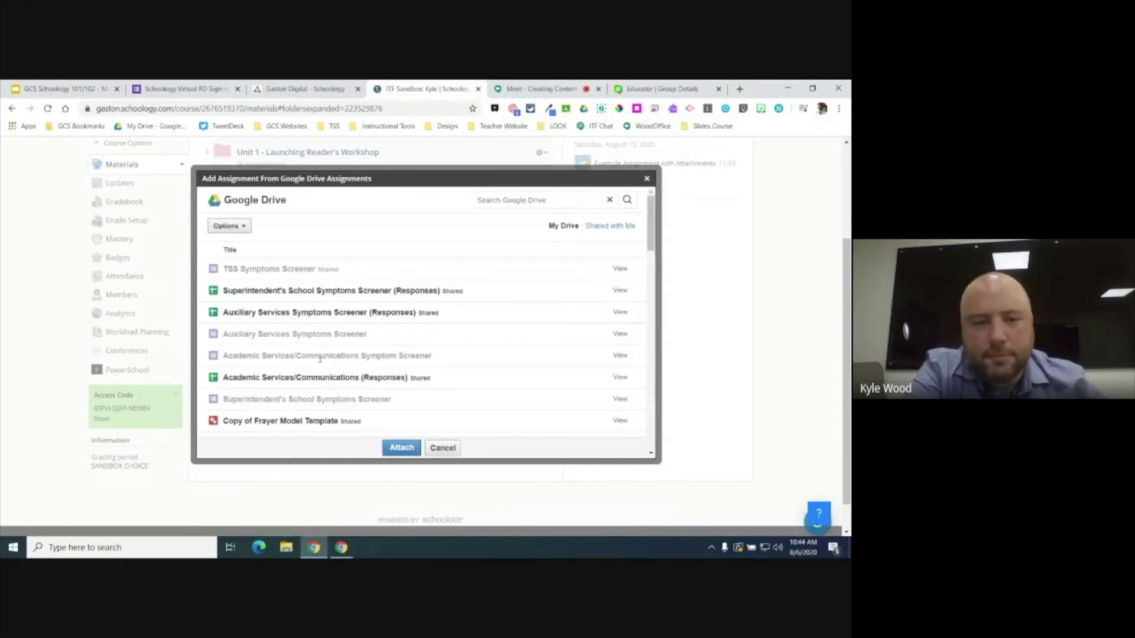
{"action": "scroll", "coordinate": [320, 359], "scroll_direction": "down", "scroll_amount": 1}
{"action": "left_click", "coordinate": [234, 382]}
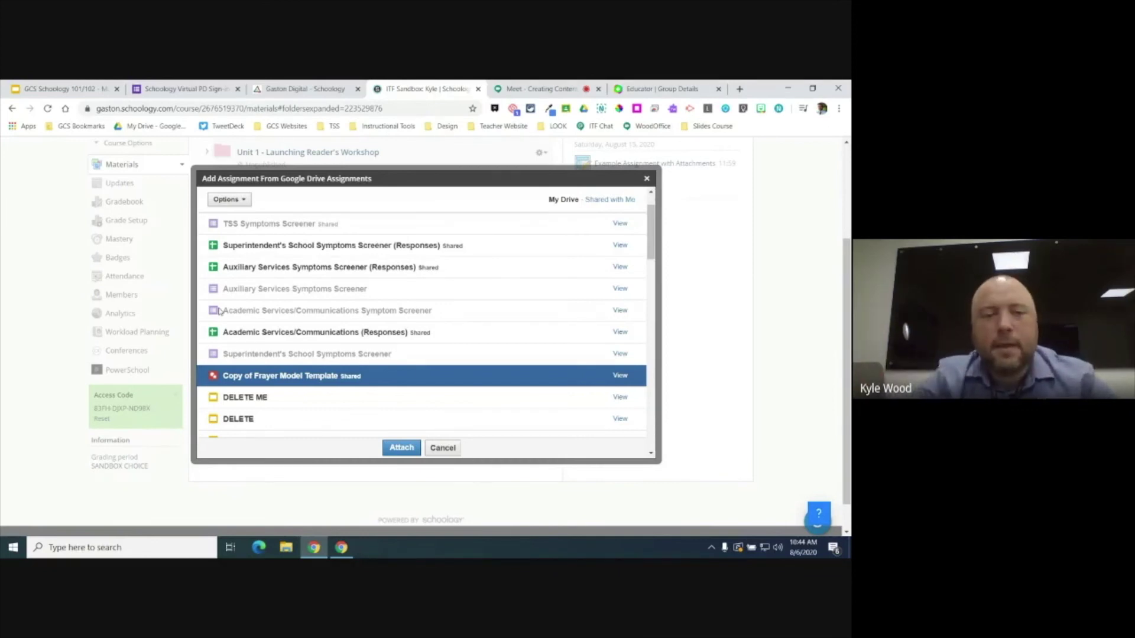
{"action": "scroll", "coordinate": [231, 343], "scroll_direction": "down", "scroll_amount": 3}
{"action": "scroll", "coordinate": [251, 395], "scroll_direction": "down", "scroll_amount": 7}
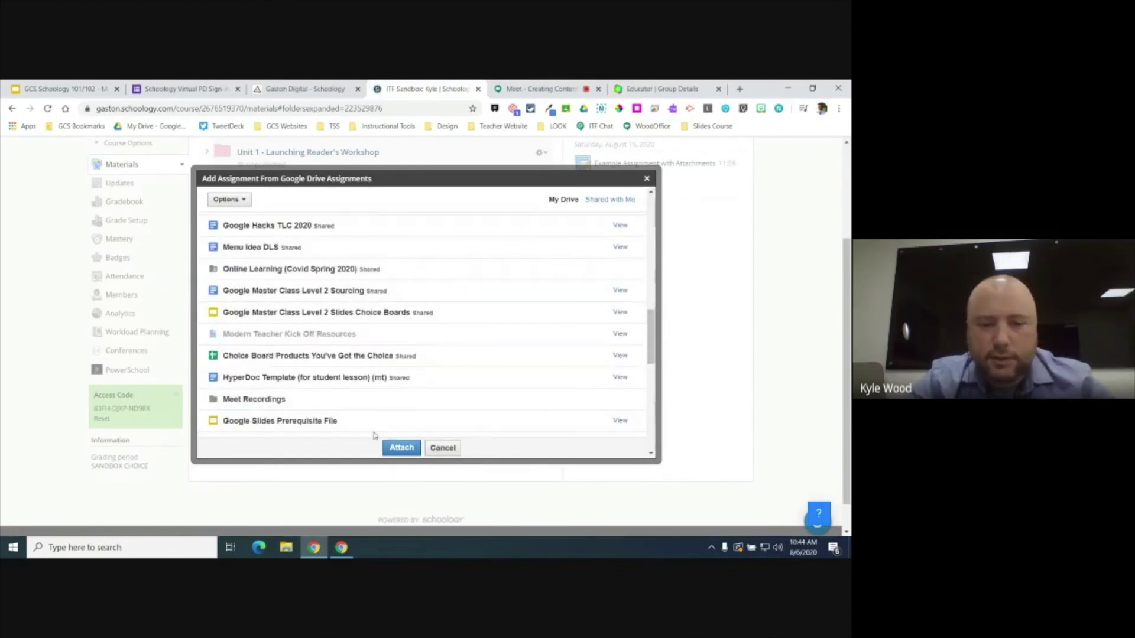
{"action": "left_click", "coordinate": [401, 449]}
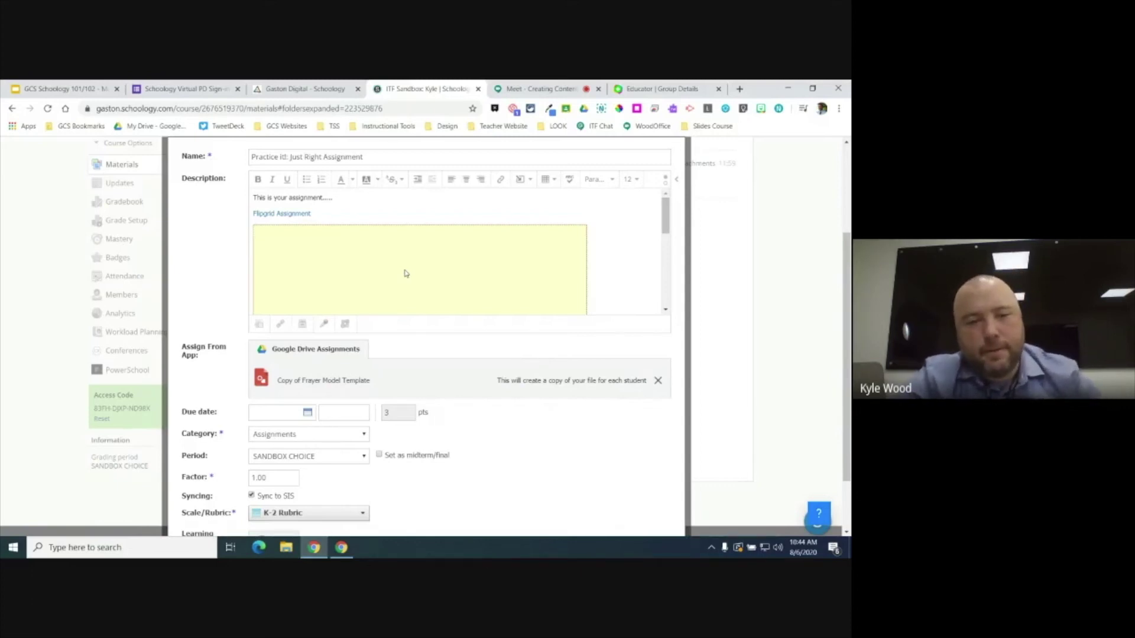
Step: Set the assignment's due date to August 18, 2020
{"action": "scroll", "coordinate": [248, 338], "scroll_direction": "down", "scroll_amount": 1}
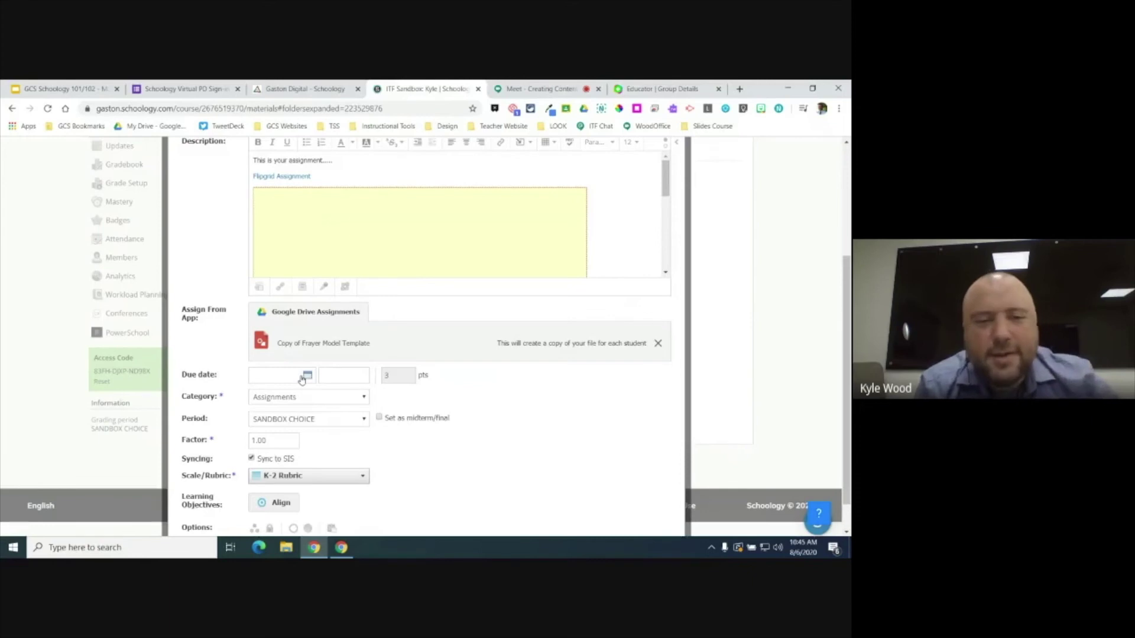
{"action": "scroll", "coordinate": [302, 379], "scroll_direction": "down", "scroll_amount": 1}
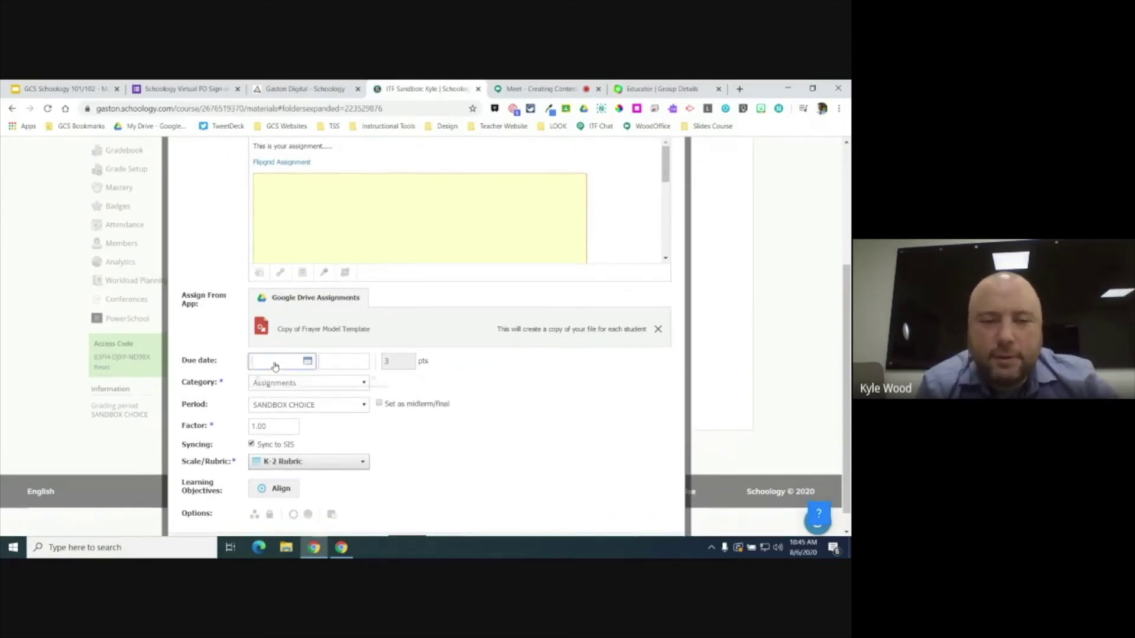
{"action": "left_click", "coordinate": [275, 367]}
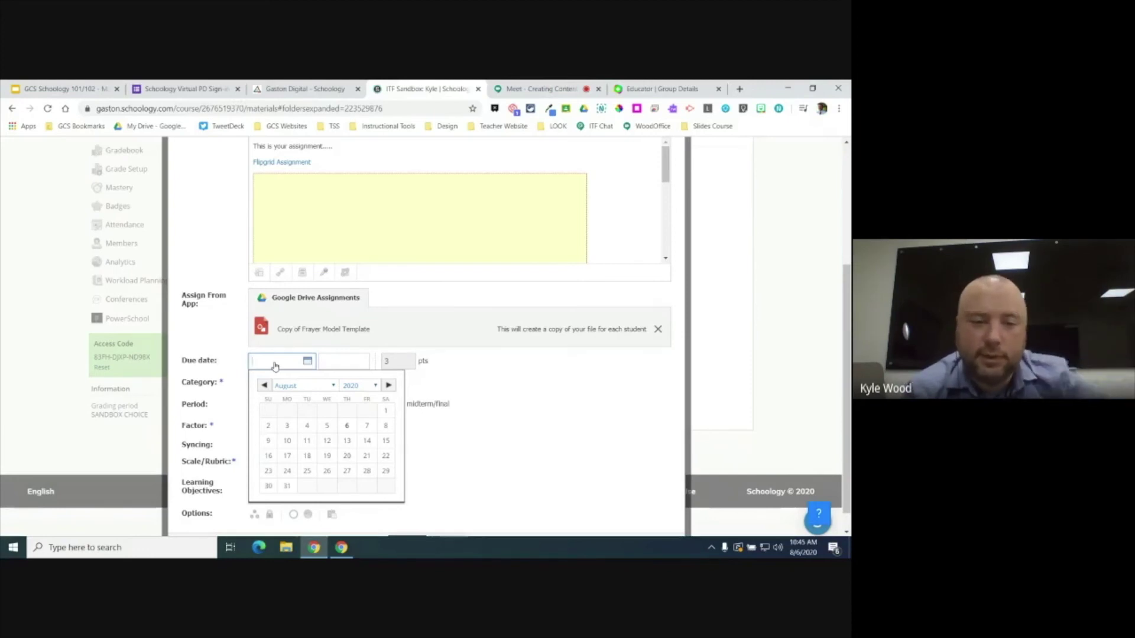
{"action": "left_click", "coordinate": [307, 457]}
Step: Review the assignment's category, grading period and factor settings
{"action": "scroll", "coordinate": [275, 371], "scroll_direction": "down", "scroll_amount": 2}
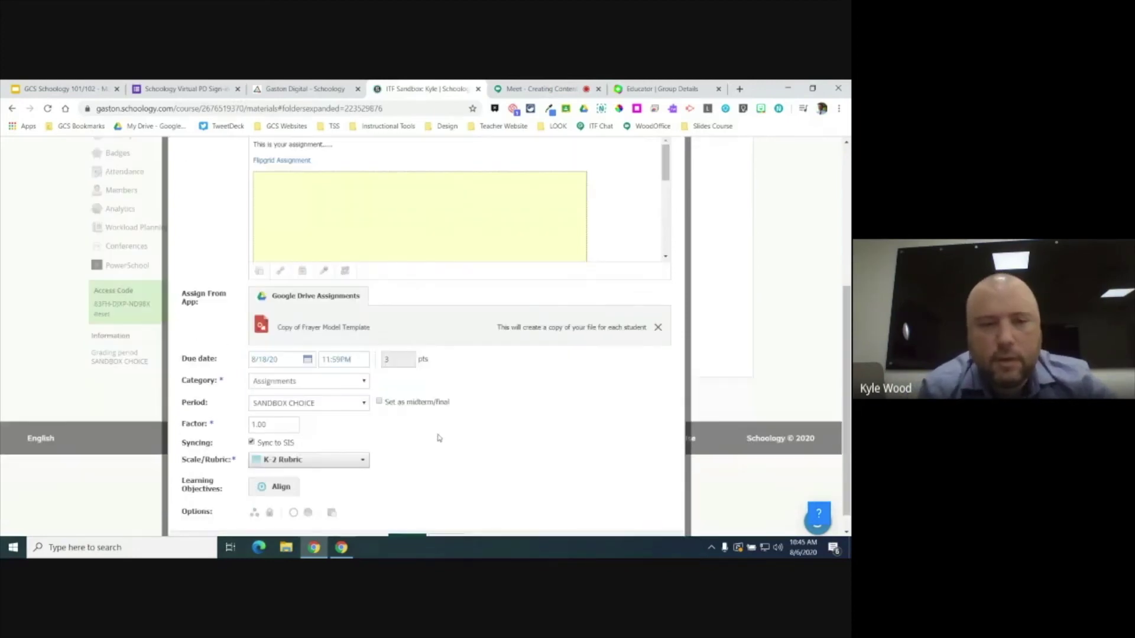
{"action": "left_click", "coordinate": [273, 371]}
{"action": "left_click", "coordinate": [272, 372]}
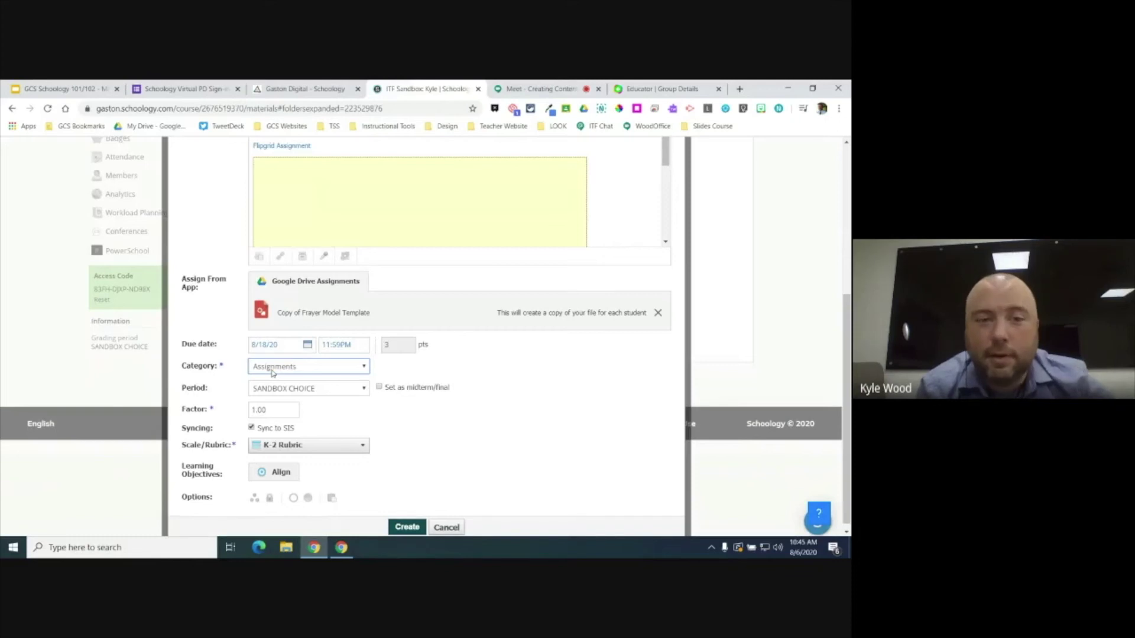
{"action": "scroll", "coordinate": [272, 373], "scroll_direction": "down", "scroll_amount": 1}
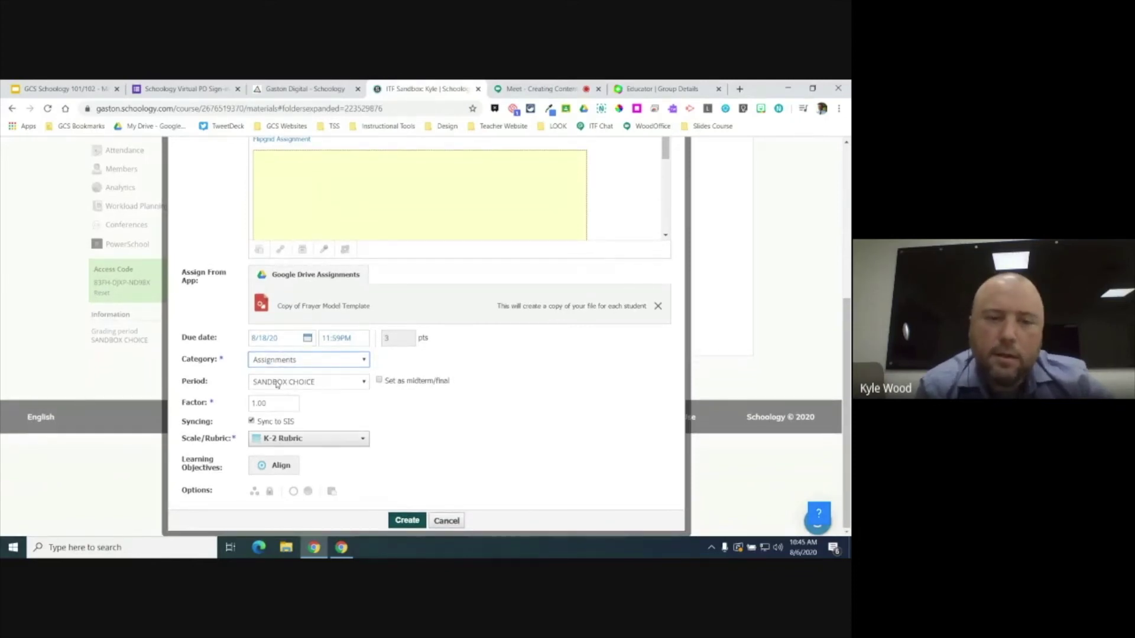
{"action": "left_click", "coordinate": [277, 382]}
{"action": "left_click", "coordinate": [277, 382]}
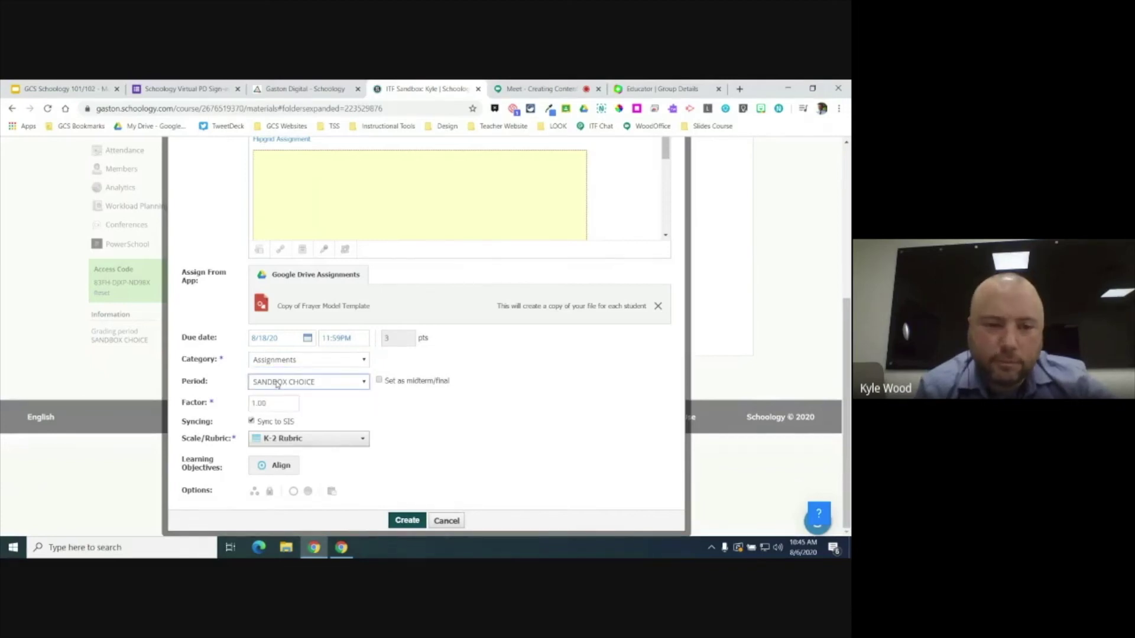
{"action": "left_click", "coordinate": [273, 405]}
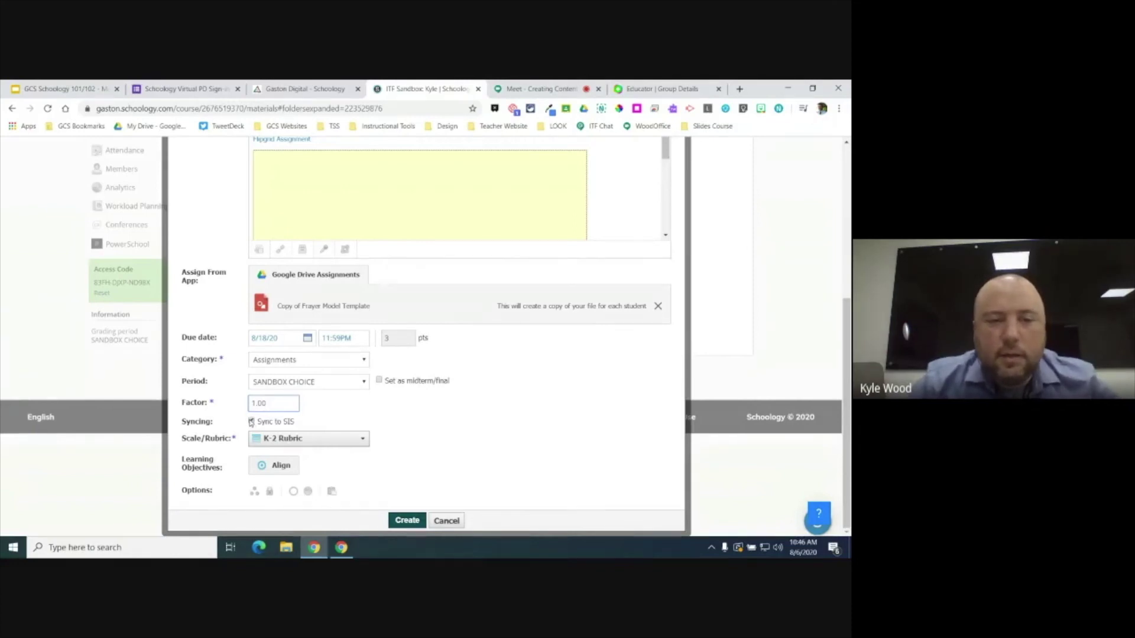
Step: Turn off Sync to SIS for the assignment, and switch its scale to Numeric and back to K-2 Rubric
{"action": "left_click", "coordinate": [251, 422]}
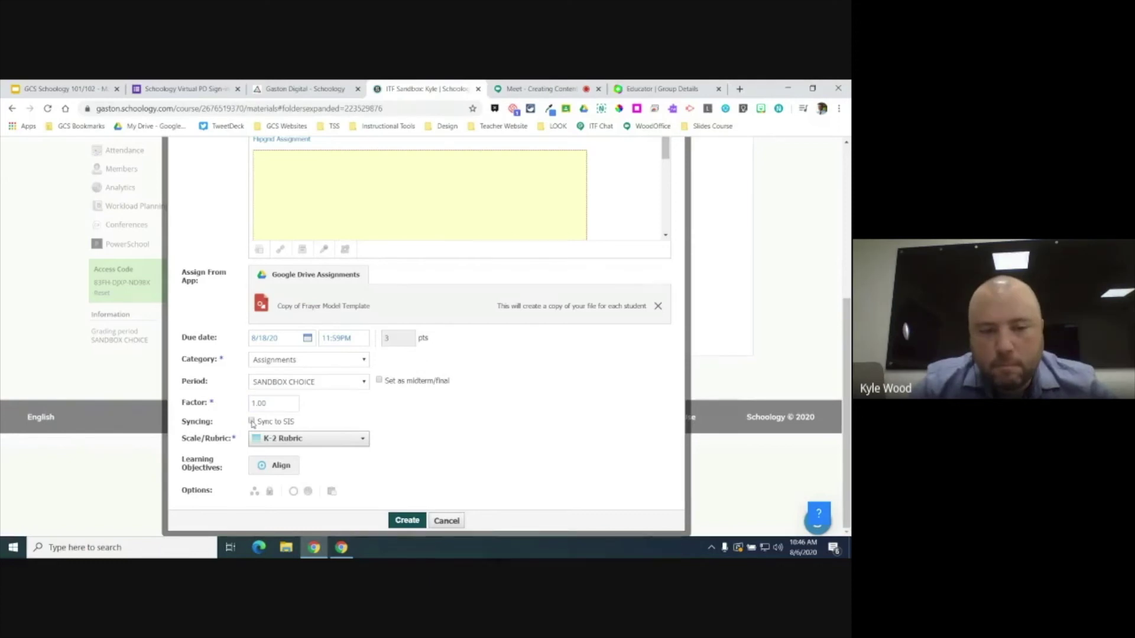
{"action": "left_click", "coordinate": [279, 440]}
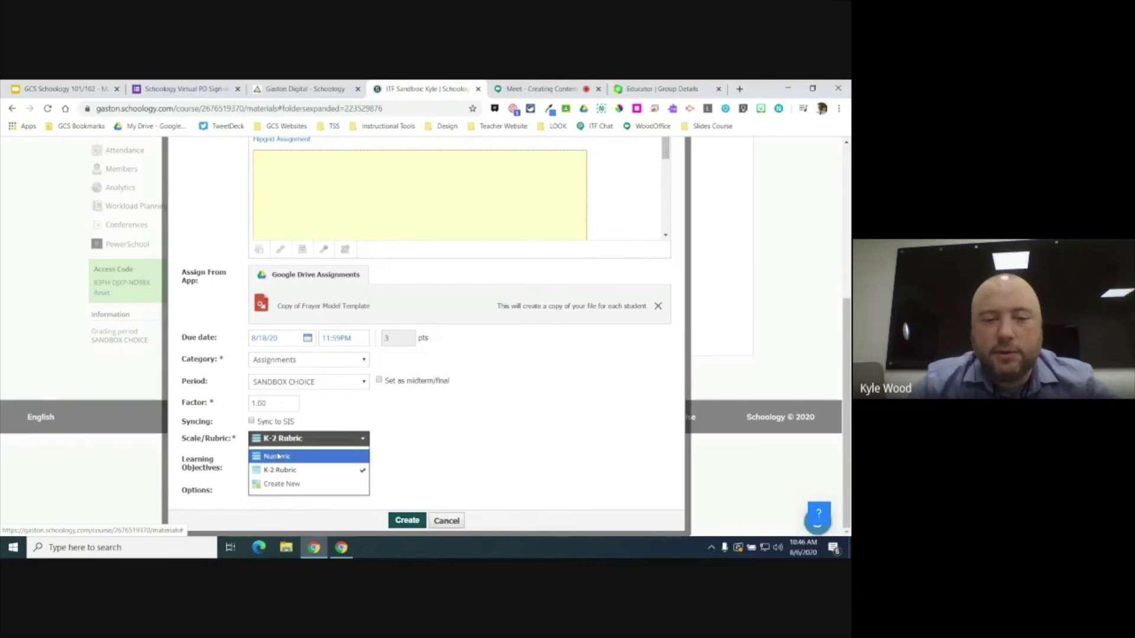
{"action": "left_click", "coordinate": [278, 456]}
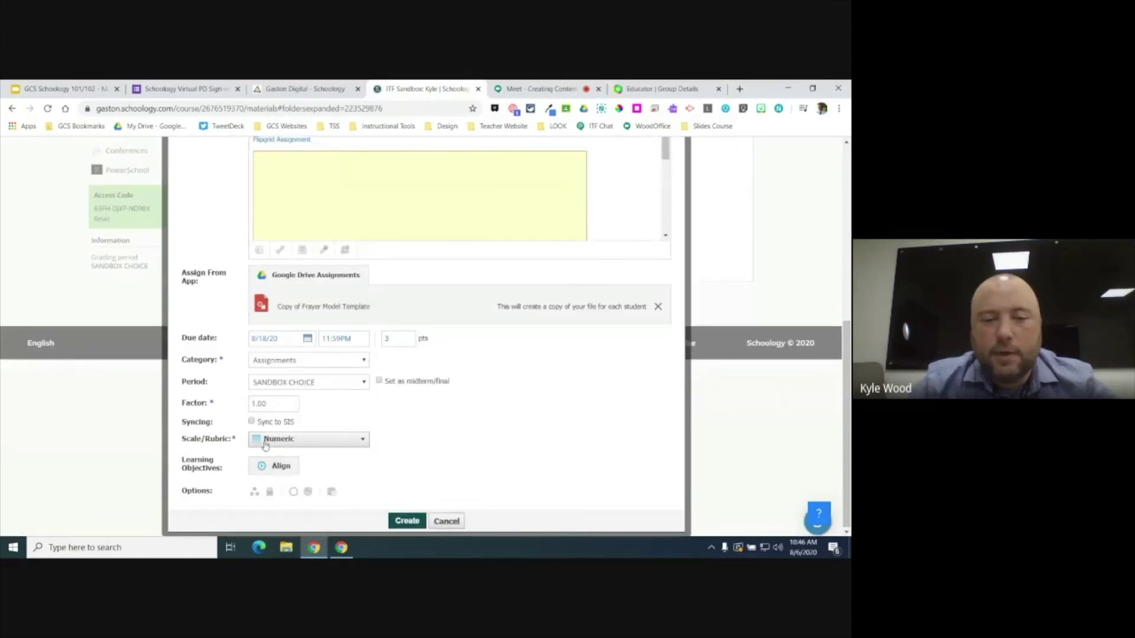
{"action": "left_click", "coordinate": [265, 445]}
{"action": "left_click", "coordinate": [273, 469]}
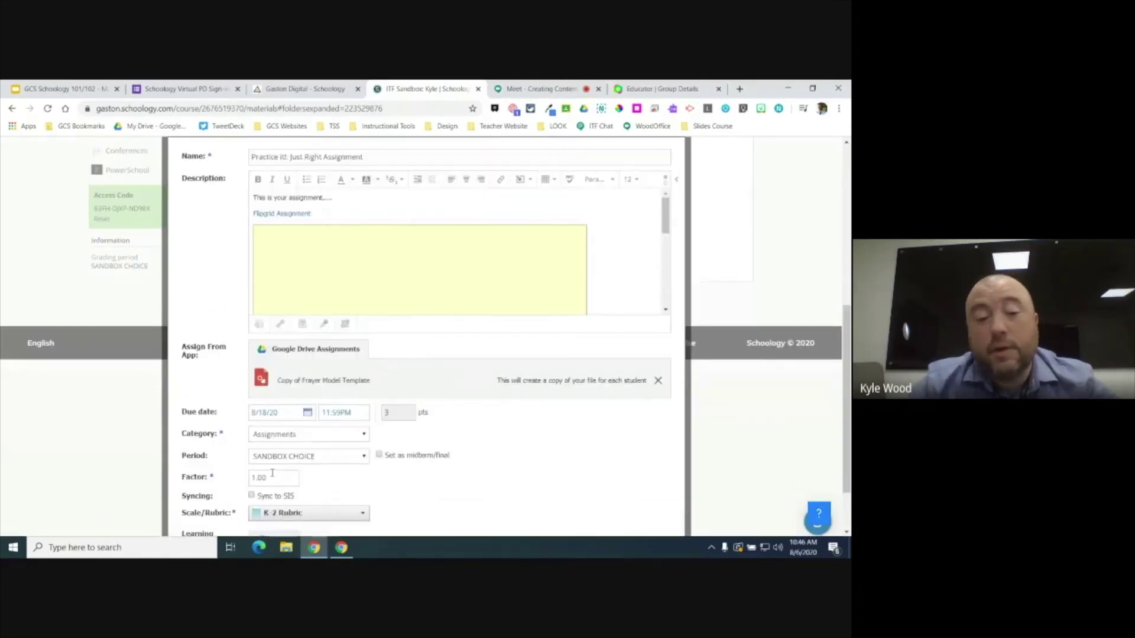
Step: Set the assignment's scale to Numeric and its point value to 100
{"action": "scroll", "coordinate": [273, 473], "scroll_direction": "down", "scroll_amount": 1}
{"action": "left_click", "coordinate": [263, 442]}
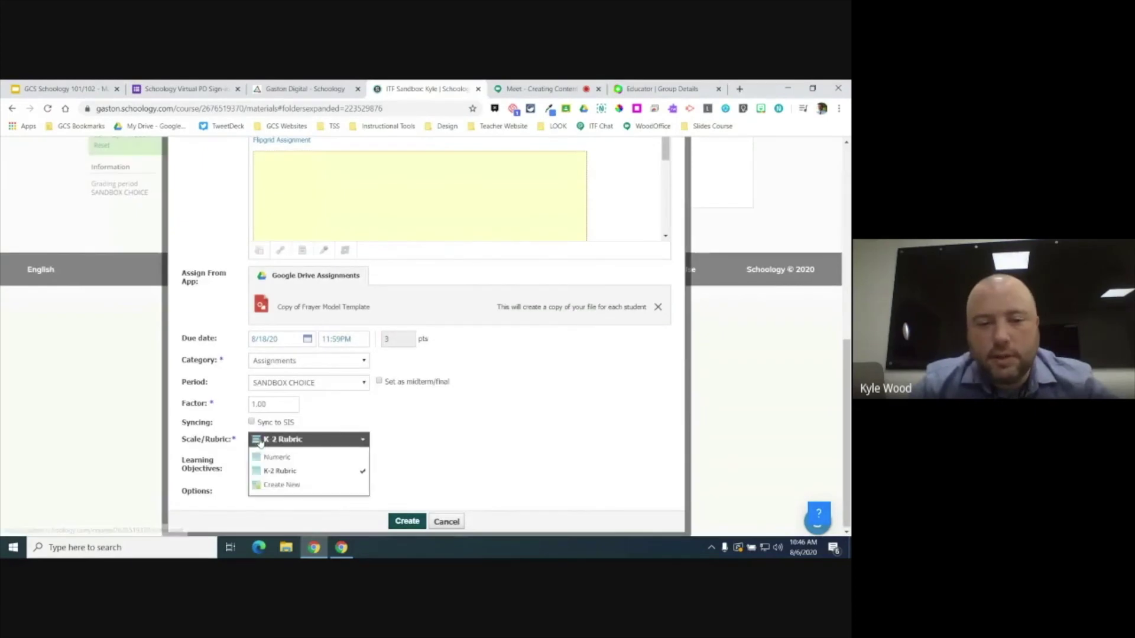
{"action": "left_click", "coordinate": [266, 458]}
{"action": "scroll", "coordinate": [451, 459], "scroll_direction": "down", "scroll_amount": 1}
{"action": "double_click", "coordinate": [395, 336]}
{"action": "type", "text": "100"}
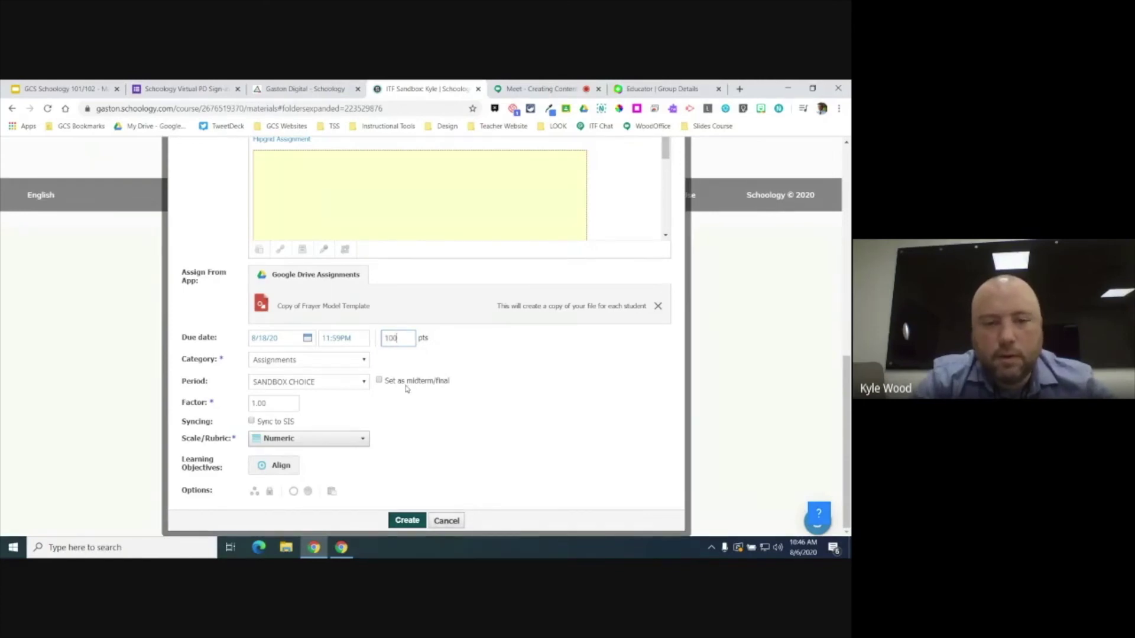
Step: Enable the option to assign to individual members or grading groups, leave the assignees blank, and create the assignment
{"action": "left_click", "coordinate": [254, 496]}
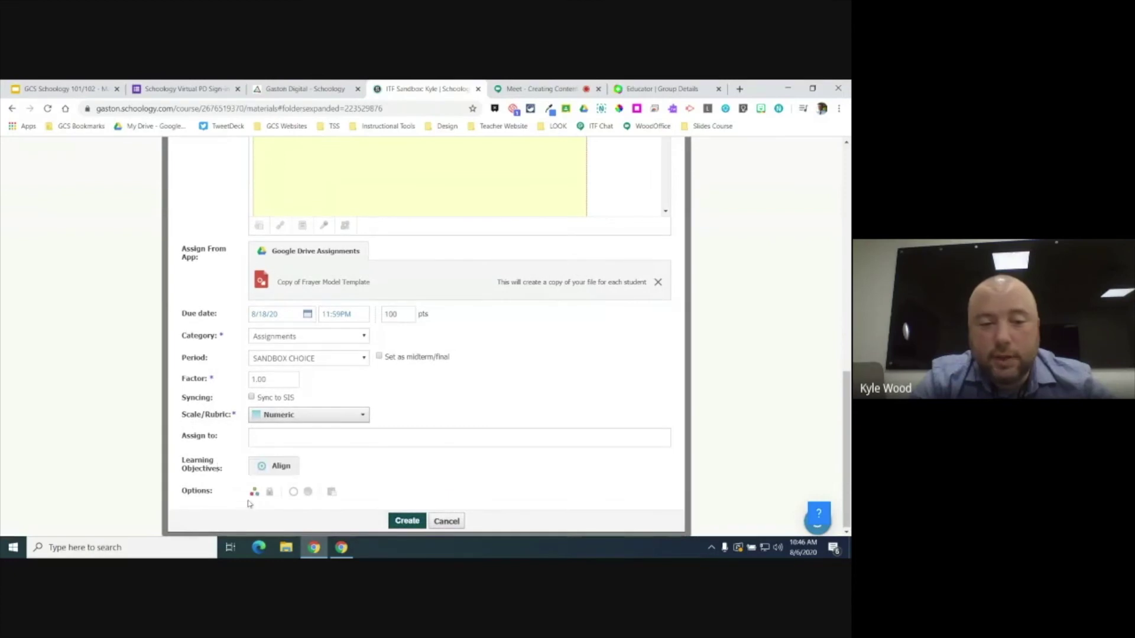
{"action": "left_click", "coordinate": [259, 438]}
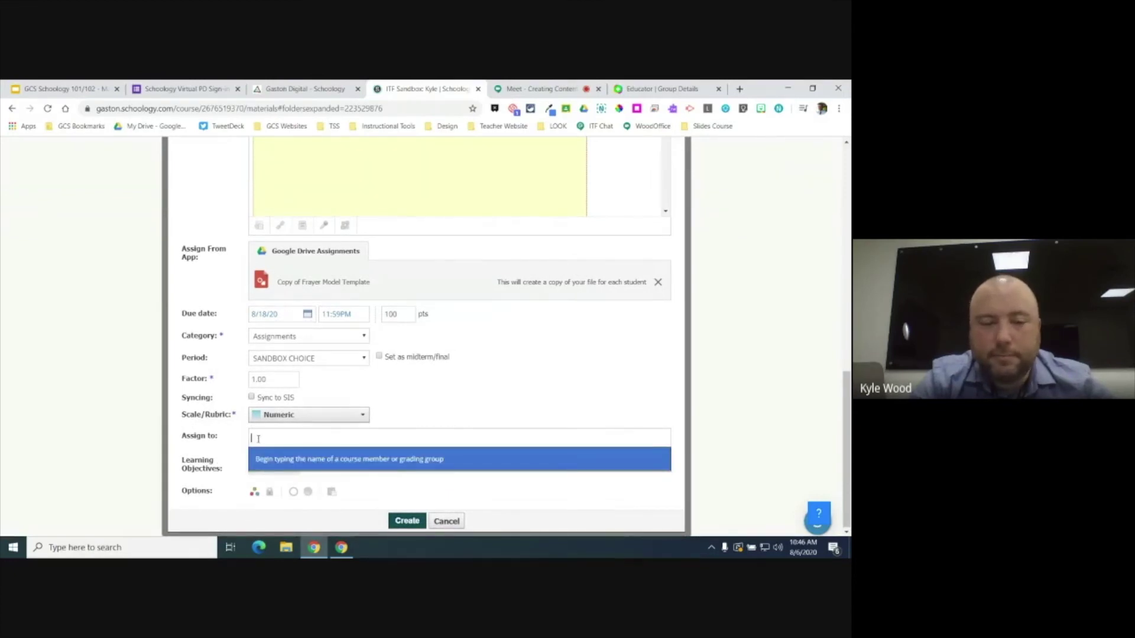
{"action": "left_click", "coordinate": [254, 488]}
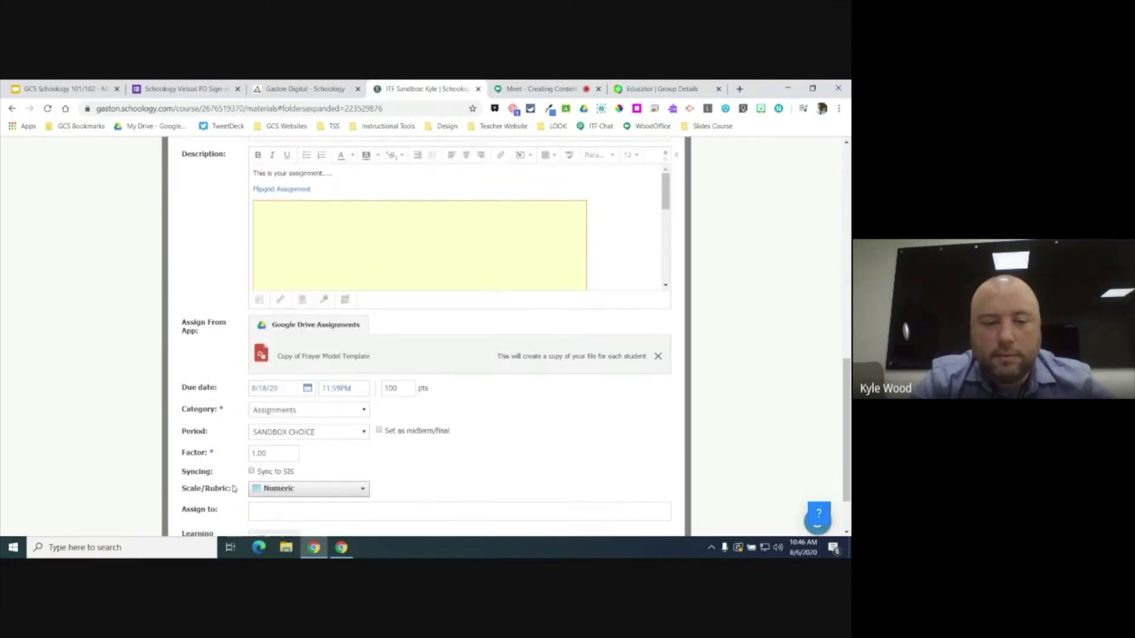
{"action": "scroll", "coordinate": [234, 489], "scroll_direction": "down", "scroll_amount": 1}
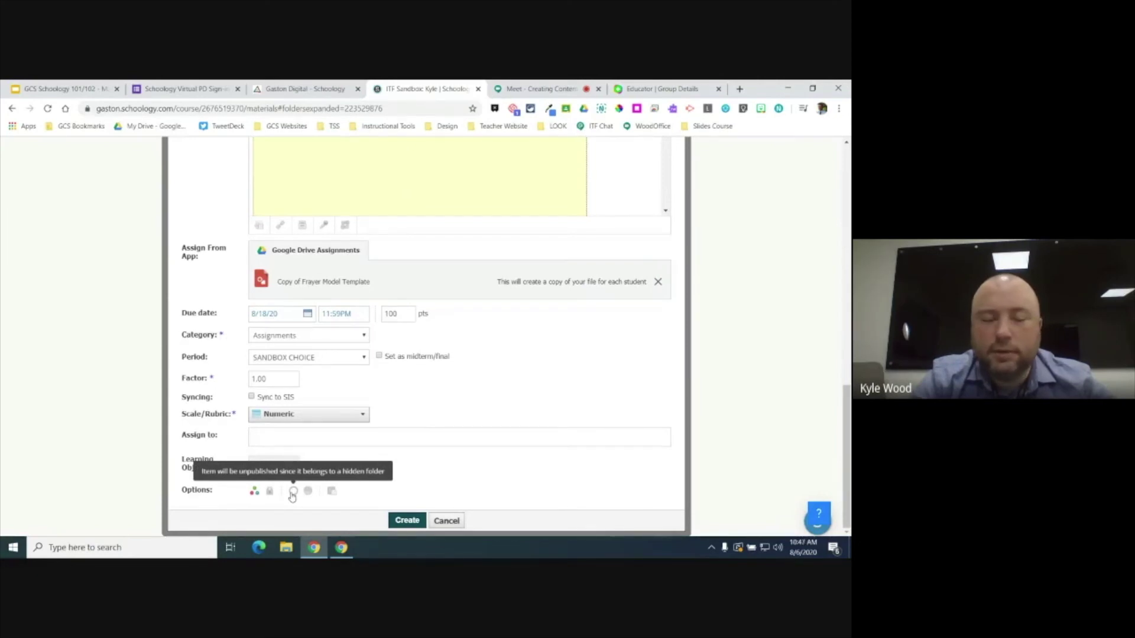
{"action": "left_click", "coordinate": [408, 521]}
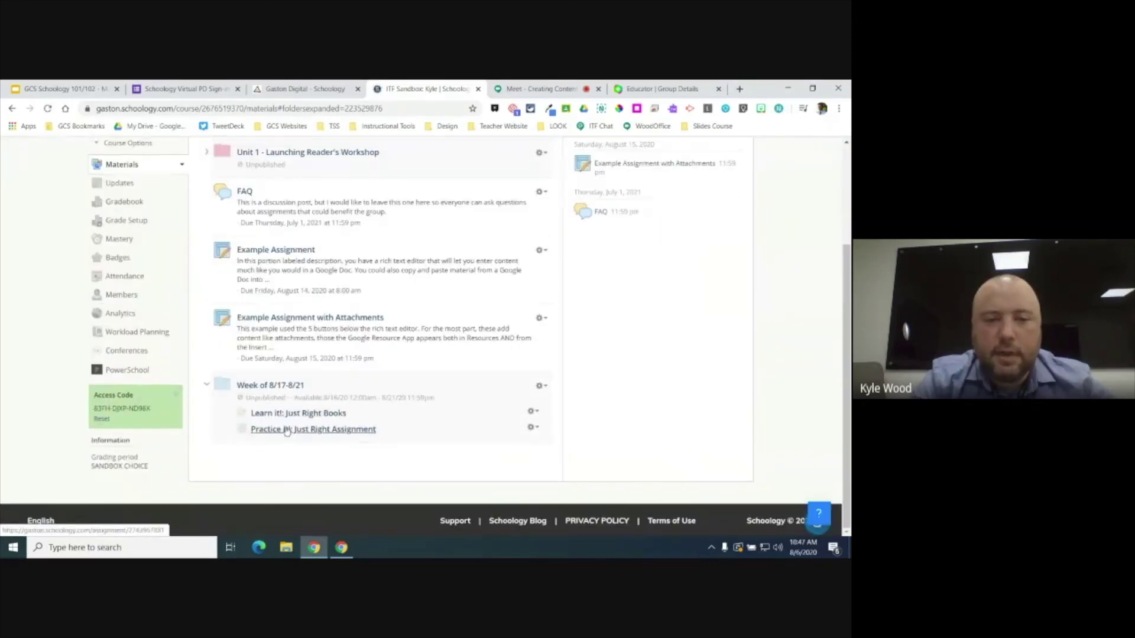
Step: Open "Practice it!: Just Right Assignment" and examine its description, embedded Flipgrid and attached Frayer Model Template
{"action": "left_click", "coordinate": [287, 430]}
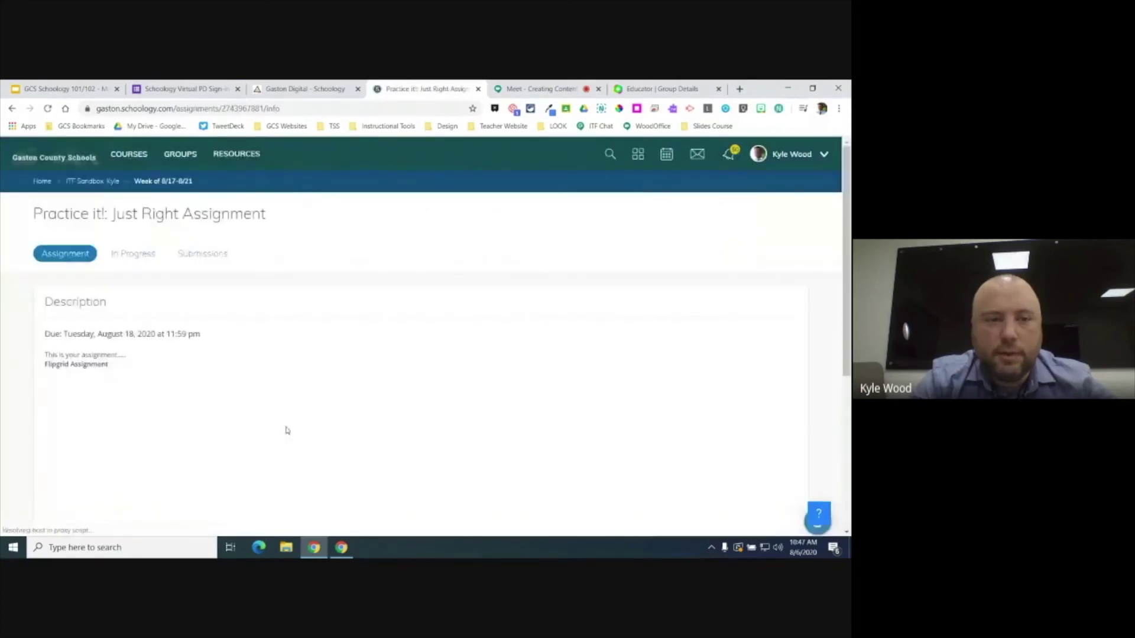
{"action": "scroll", "coordinate": [199, 393], "scroll_direction": "down", "scroll_amount": 2}
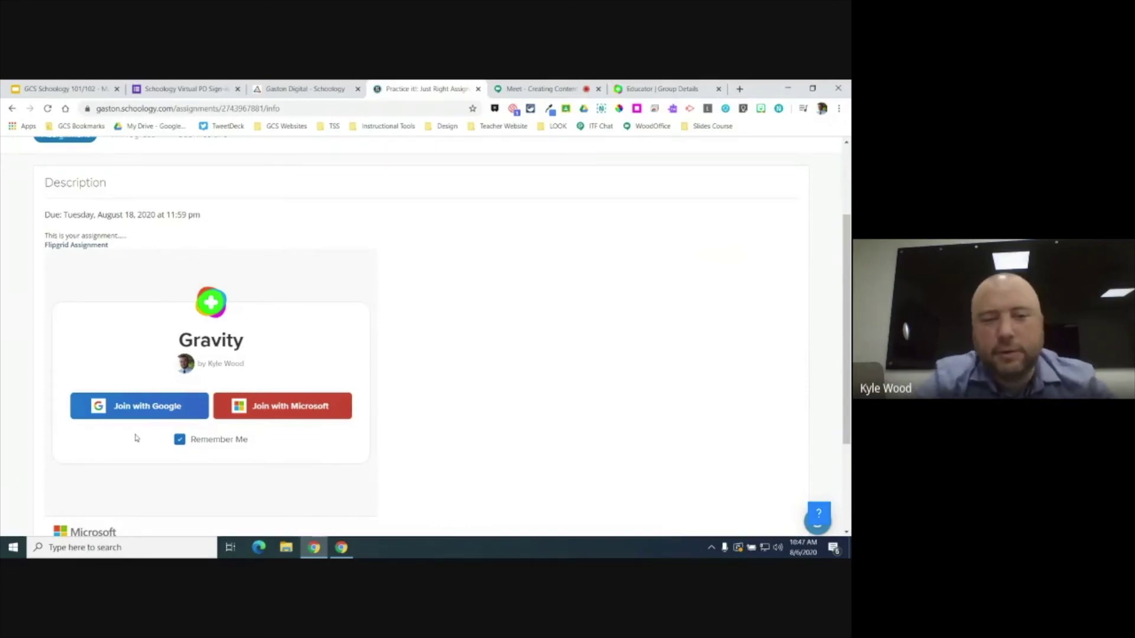
{"action": "scroll", "coordinate": [136, 438], "scroll_direction": "down", "scroll_amount": 2}
{"action": "scroll", "coordinate": [137, 438], "scroll_direction": "down", "scroll_amount": 1}
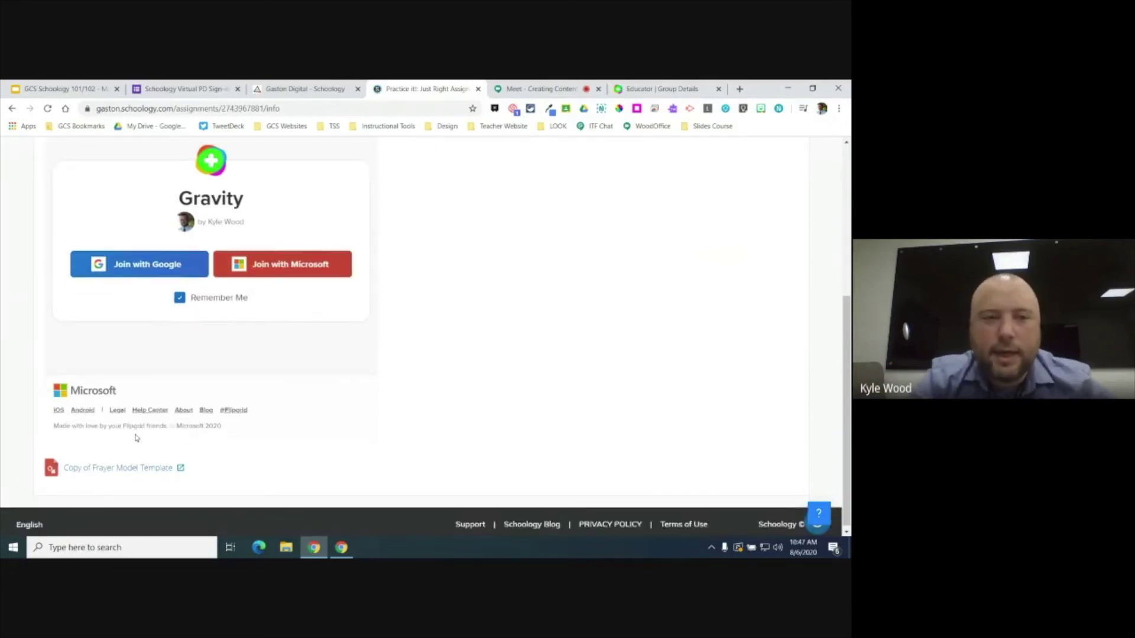
{"action": "scroll", "coordinate": [136, 438], "scroll_direction": "up", "scroll_amount": 3}
{"action": "scroll", "coordinate": [136, 438], "scroll_direction": "down", "scroll_amount": 3}
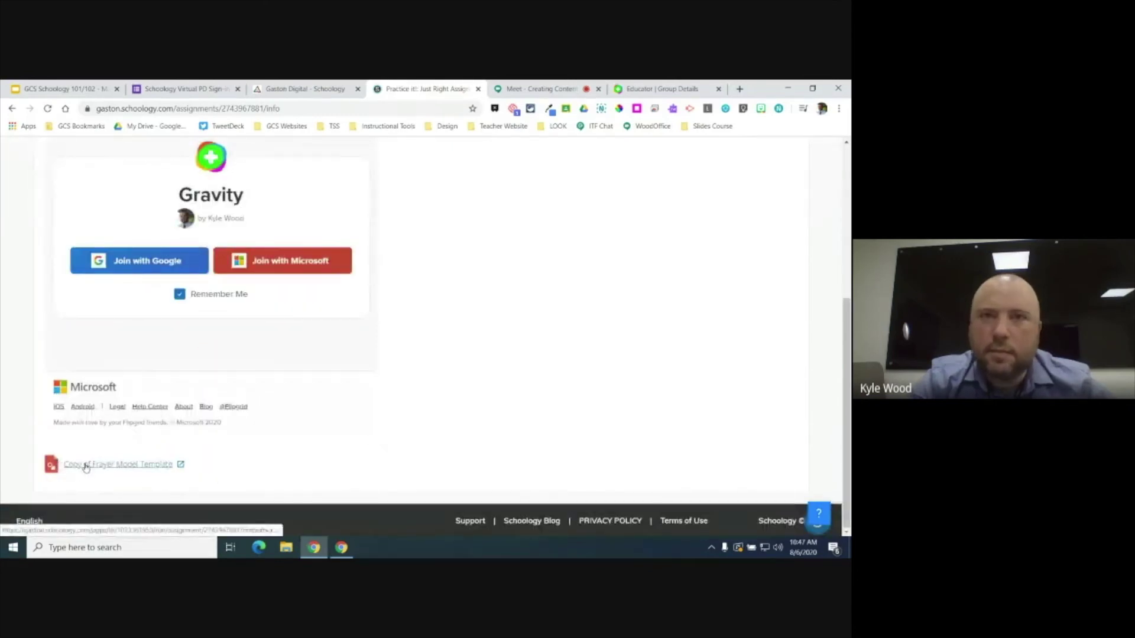
{"action": "scroll", "coordinate": [86, 467], "scroll_direction": "up", "scroll_amount": 3}
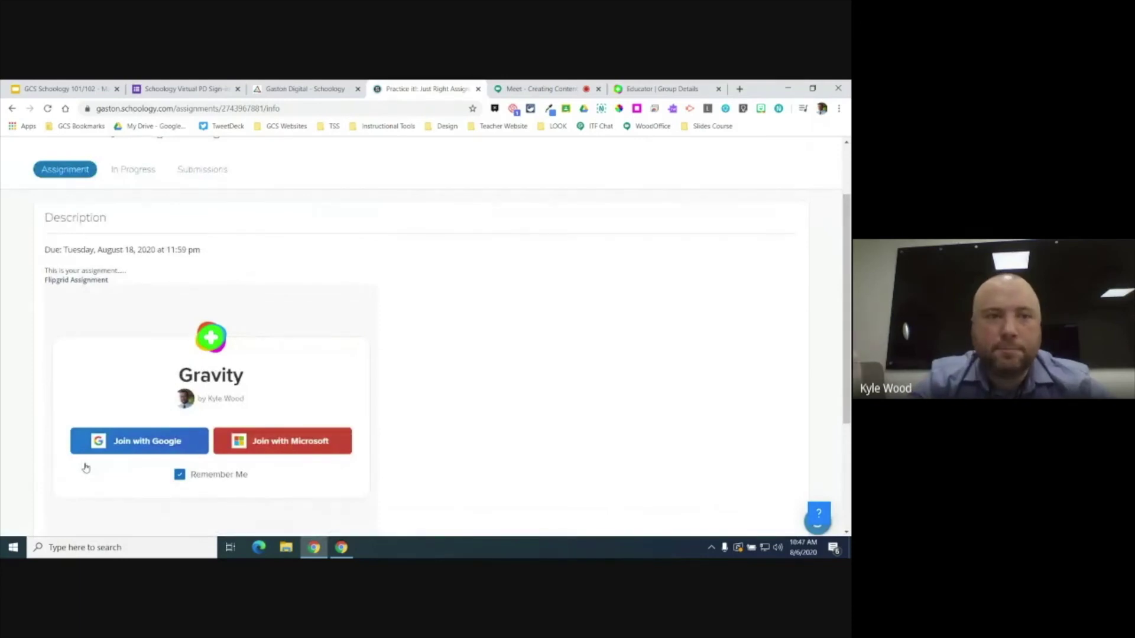
{"action": "scroll", "coordinate": [87, 461], "scroll_direction": "up", "scroll_amount": 1}
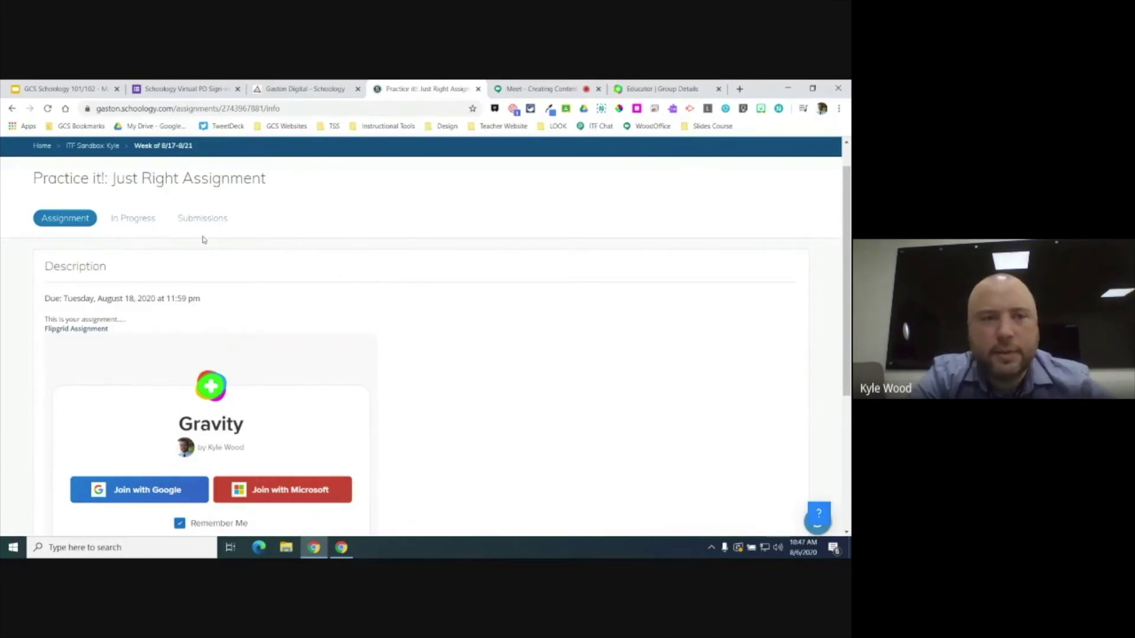
Step: Review the assignment's In Progress and Submissions views for student work
{"action": "left_click", "coordinate": [137, 219]}
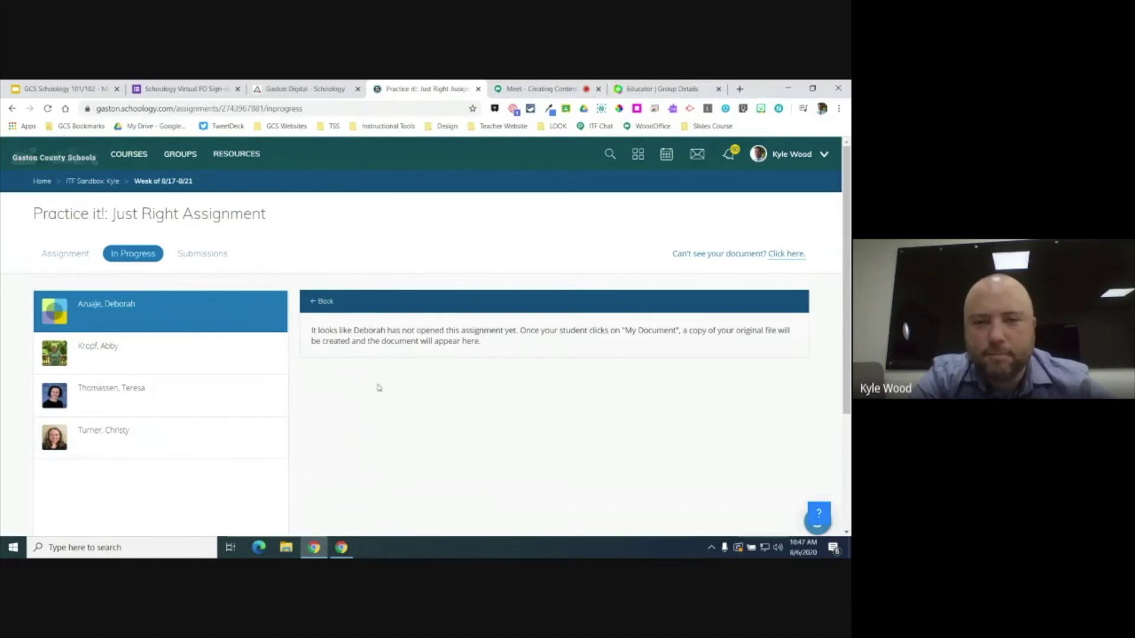
{"action": "left_click", "coordinate": [182, 254]}
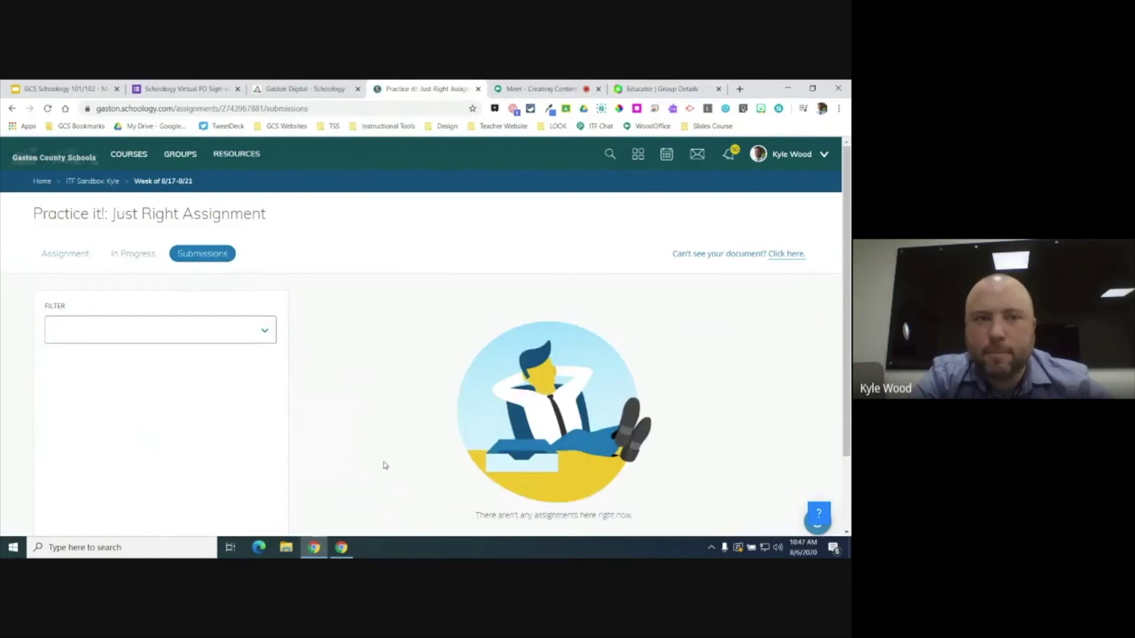
{"action": "left_click", "coordinate": [125, 258]}
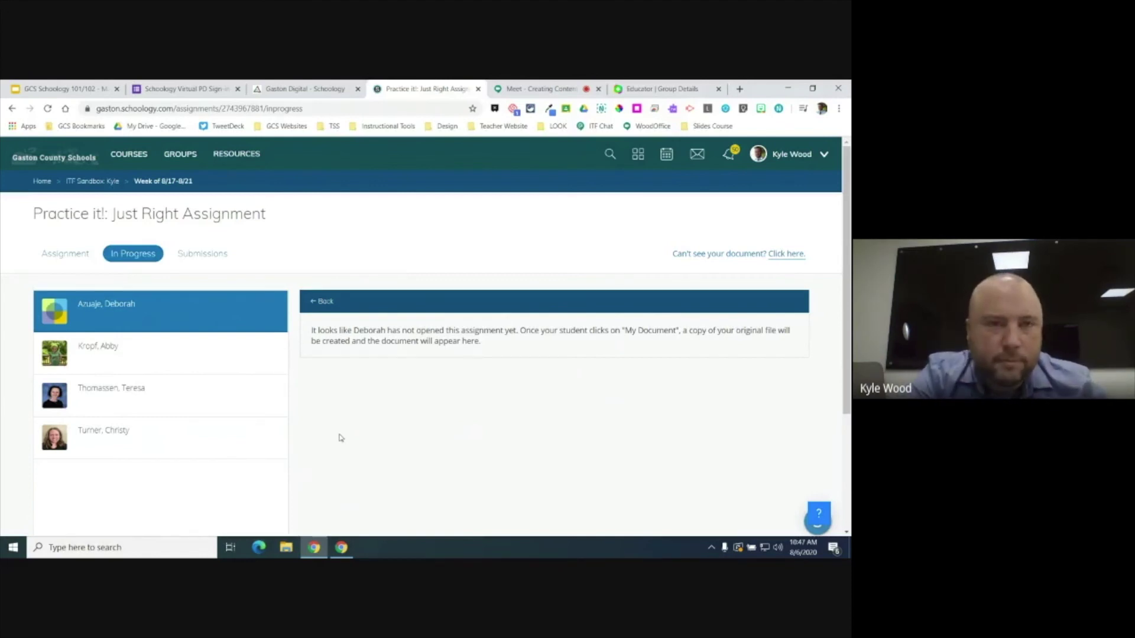
{"action": "left_click", "coordinate": [65, 253]}
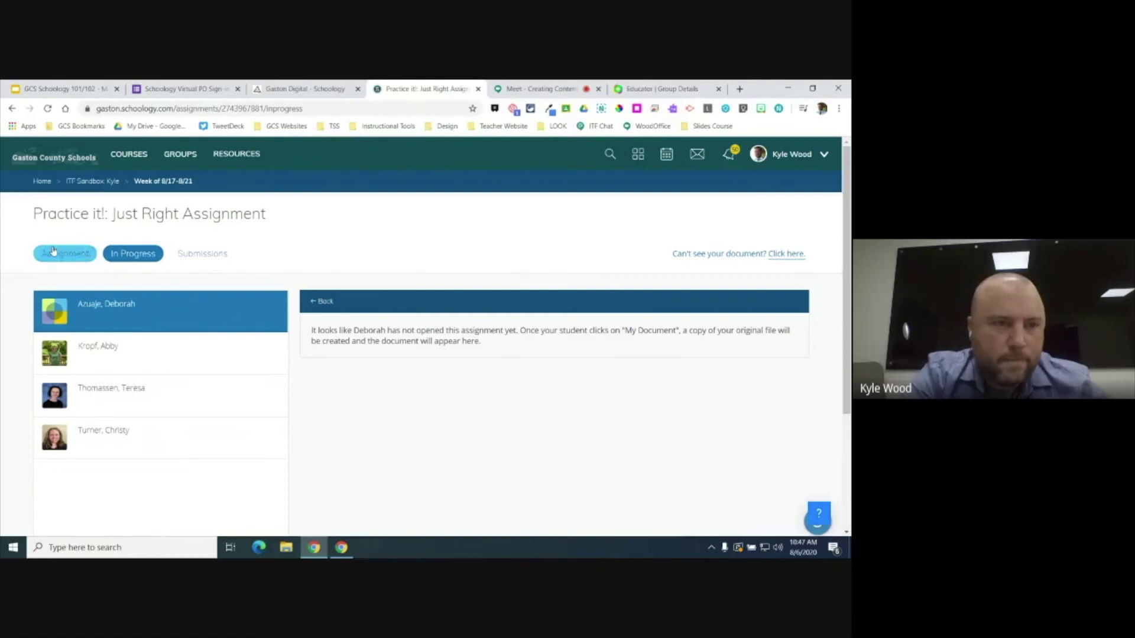
Step: Return to the sandbox course's materials, check the Google Meet chat for questions, and switch back to Schoology
{"action": "left_click", "coordinate": [90, 183]}
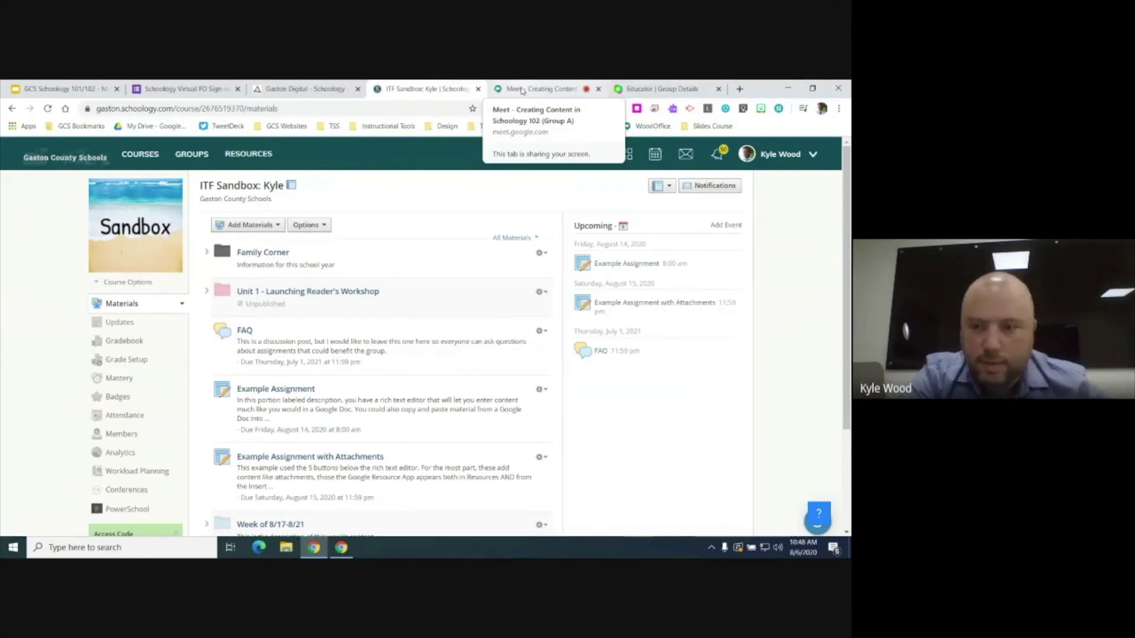
{"action": "left_click", "coordinate": [523, 90]}
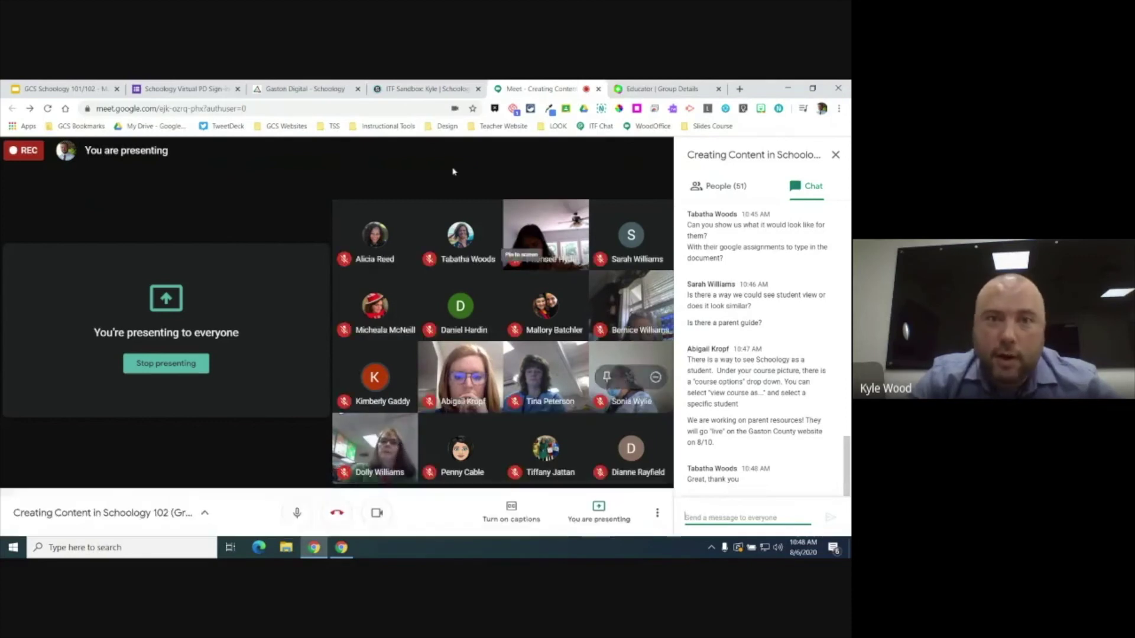
{"action": "left_click", "coordinate": [413, 92]}
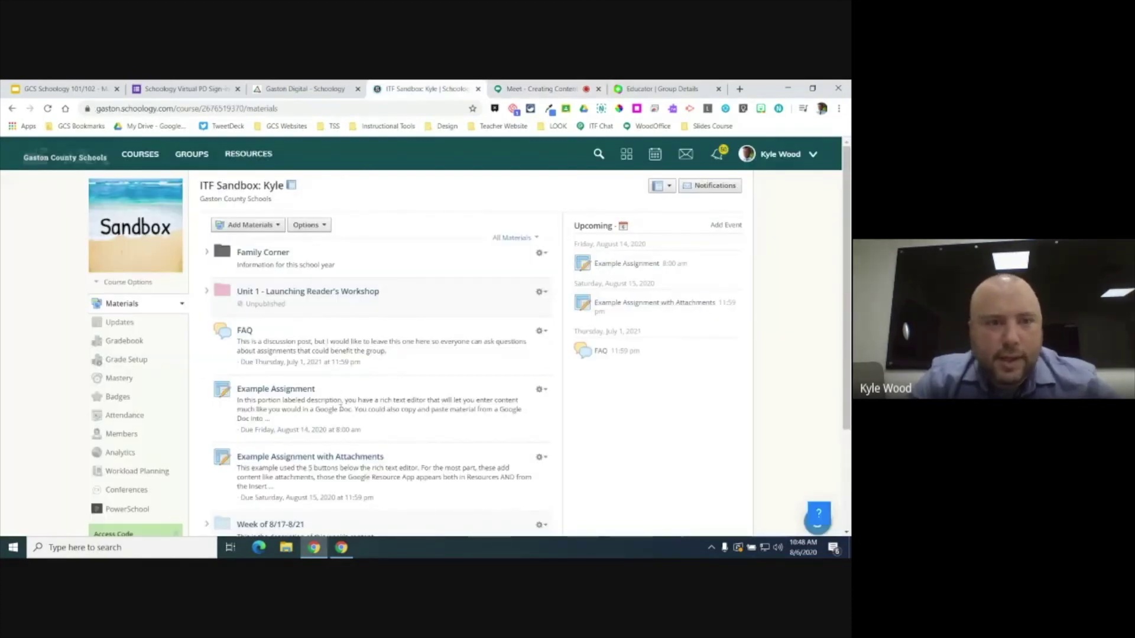
Step: Preview the course as one of its members, look over the listed materials, and return to the regular course view
{"action": "left_click", "coordinate": [122, 283]}
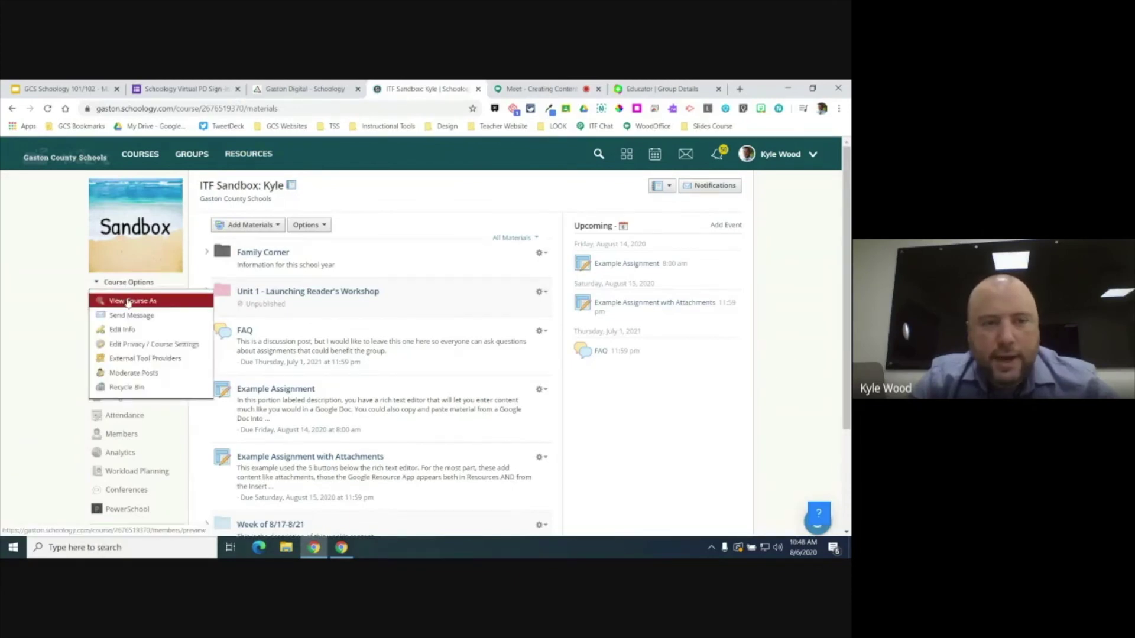
{"action": "left_click", "coordinate": [129, 301]}
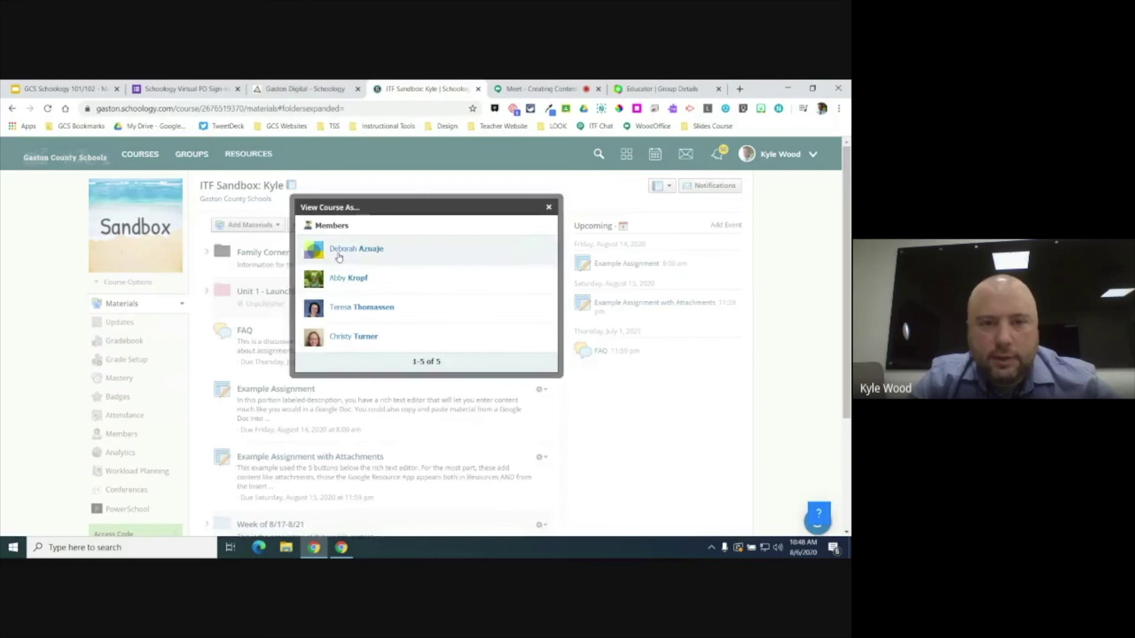
{"action": "left_click", "coordinate": [348, 280]}
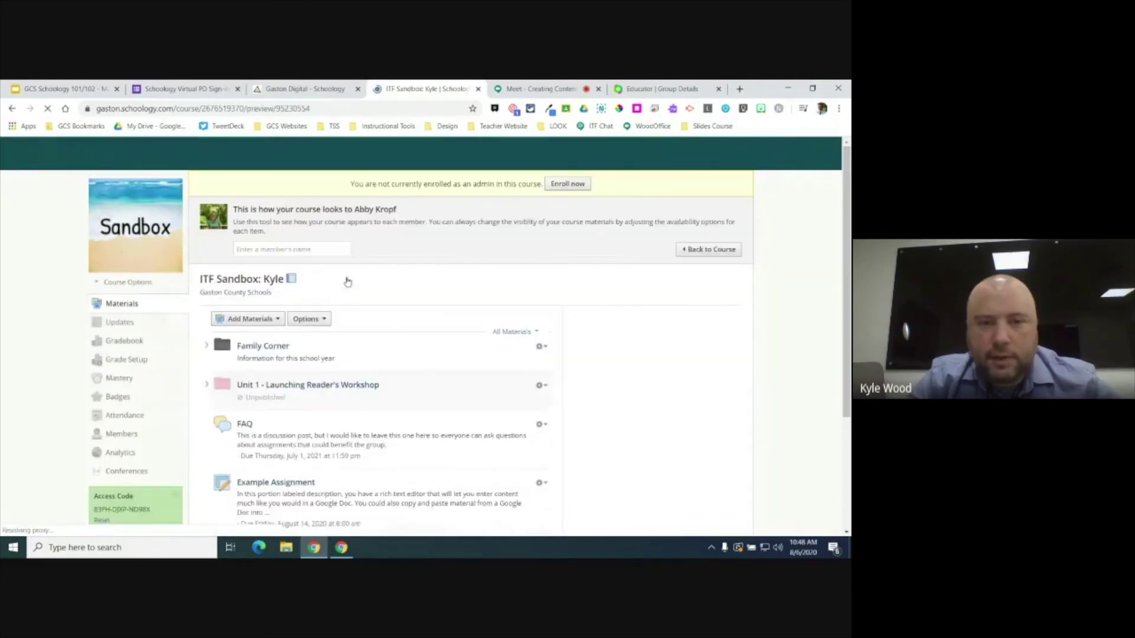
{"action": "scroll", "coordinate": [378, 324], "scroll_direction": "down", "scroll_amount": 3}
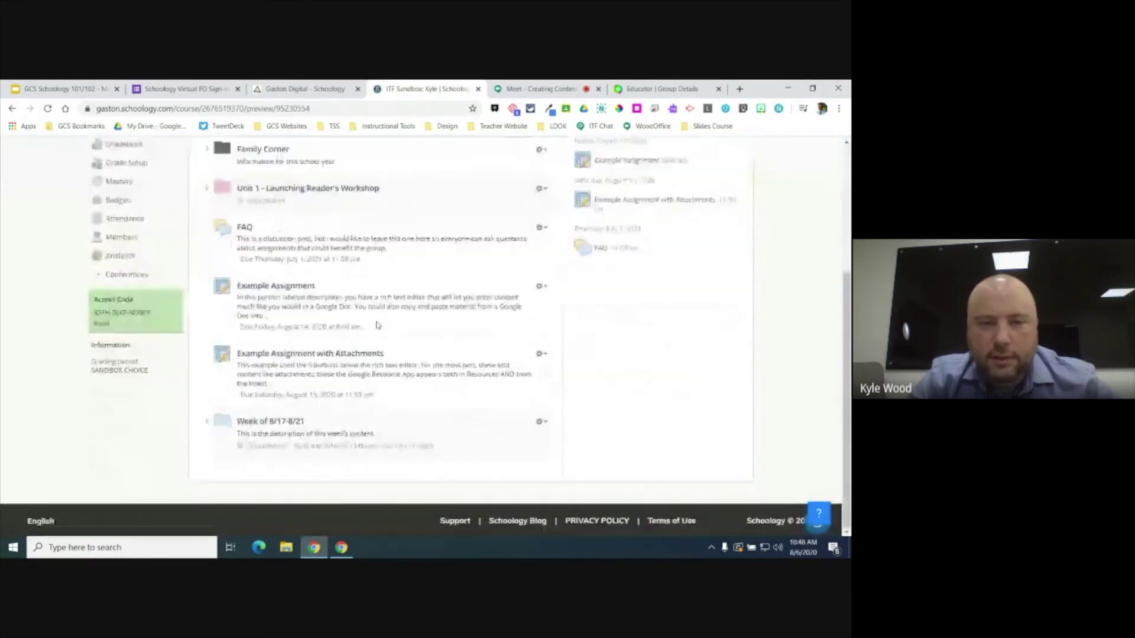
{"action": "scroll", "coordinate": [377, 324], "scroll_direction": "up", "scroll_amount": 3}
{"action": "scroll", "coordinate": [377, 326], "scroll_direction": "down", "scroll_amount": 4}
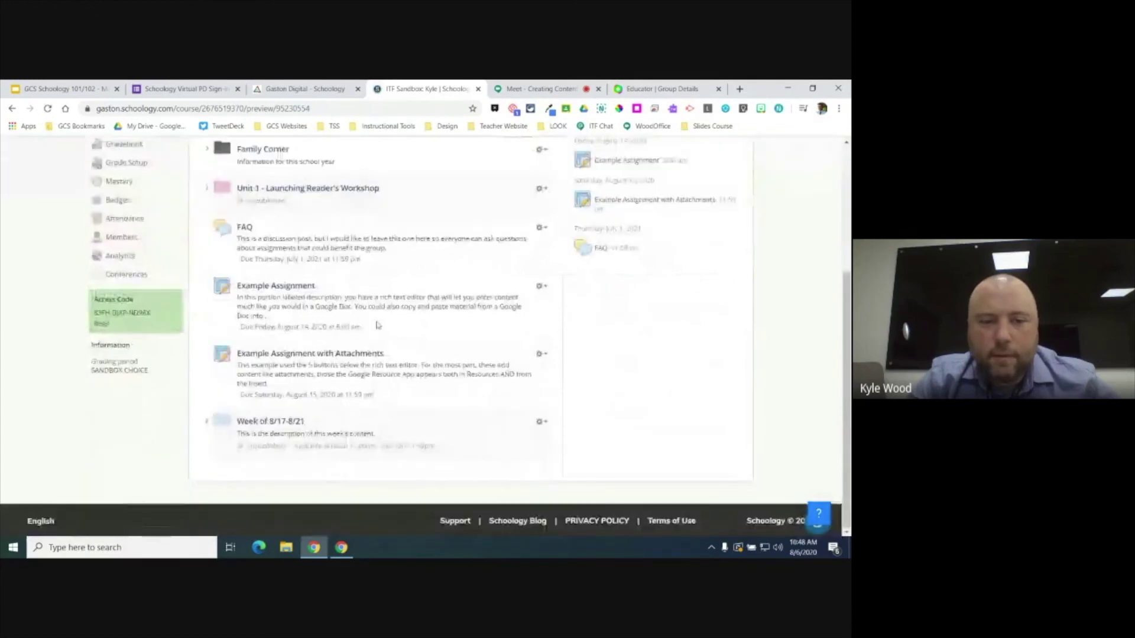
{"action": "scroll", "coordinate": [379, 325], "scroll_direction": "up", "scroll_amount": 4}
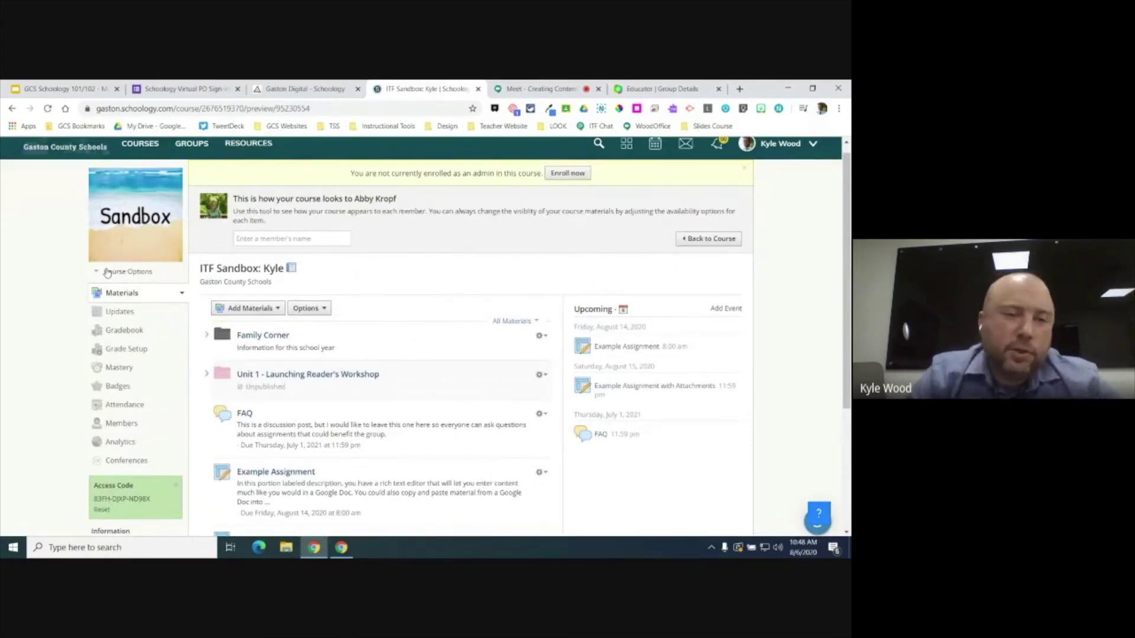
{"action": "left_click", "coordinate": [122, 294]}
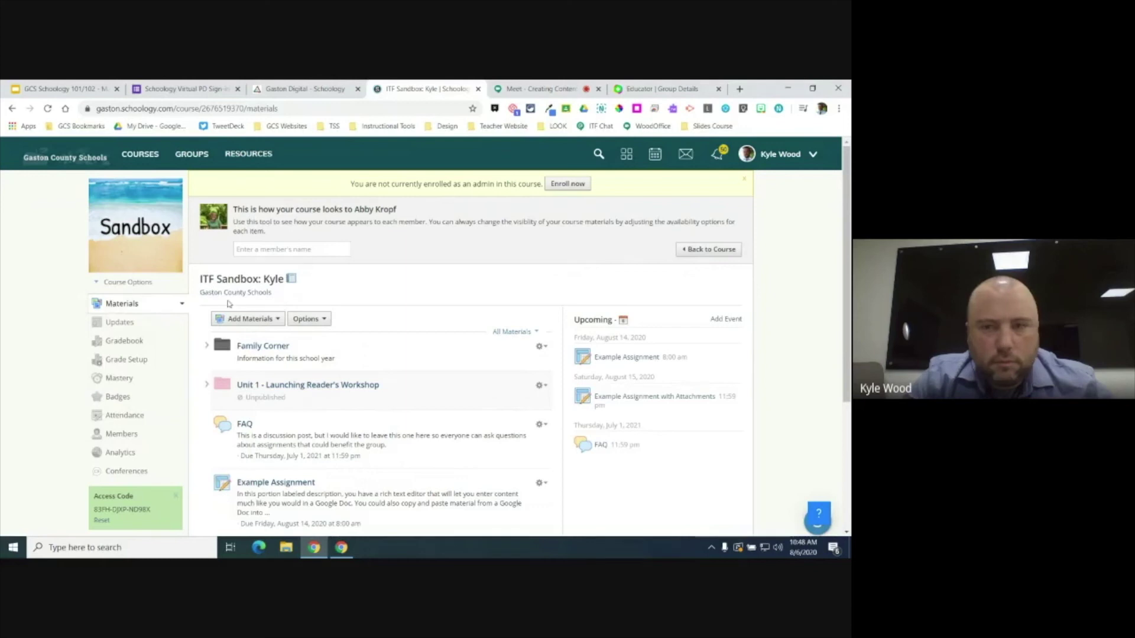
{"action": "left_click", "coordinate": [683, 256]}
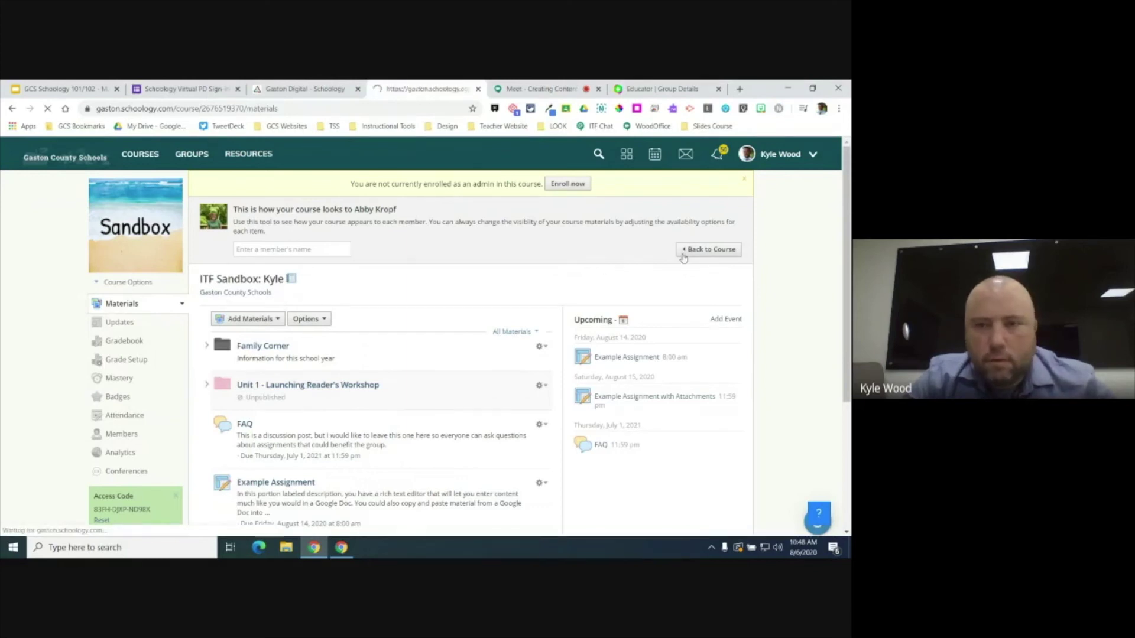
Step: Expand the "Week of 8/17-8/21" folder and look over the course materials
{"action": "scroll", "coordinate": [347, 316], "scroll_direction": "down", "scroll_amount": 3}
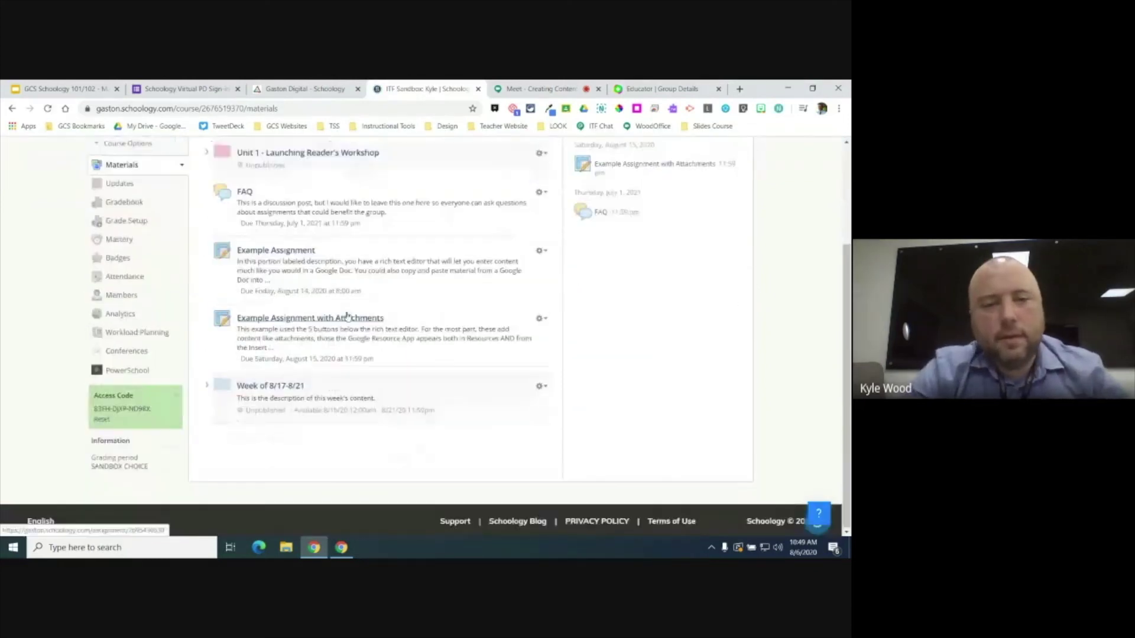
{"action": "left_click", "coordinate": [206, 386]}
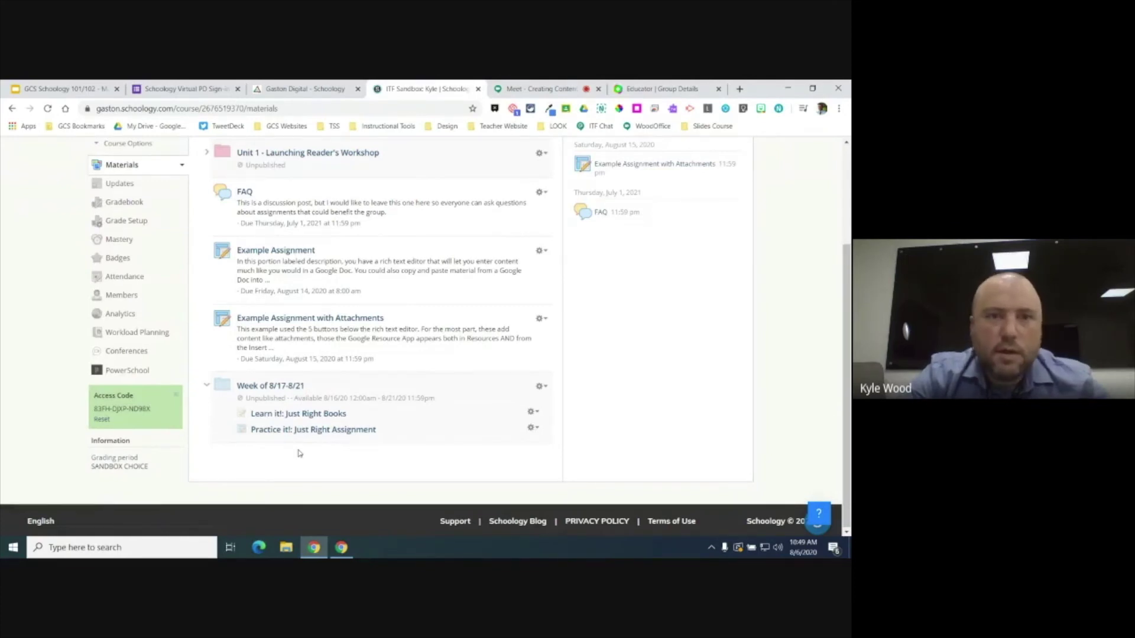
{"action": "scroll", "coordinate": [299, 454], "scroll_direction": "up", "scroll_amount": 1}
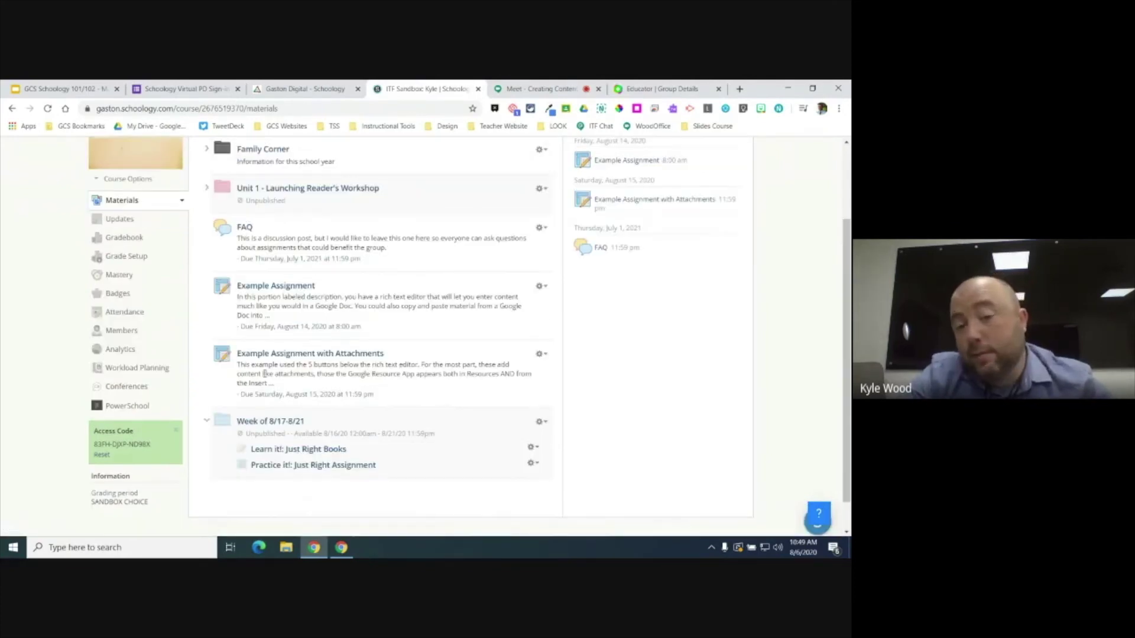
{"action": "scroll", "coordinate": [264, 373], "scroll_direction": "up", "scroll_amount": 2}
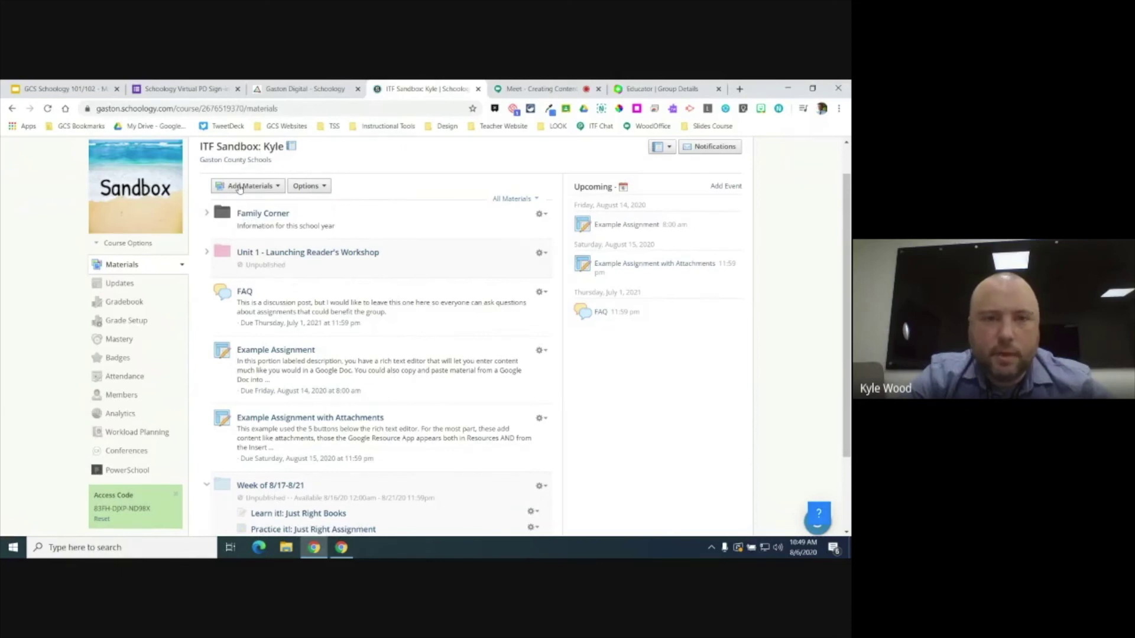
{"action": "scroll", "coordinate": [266, 402], "scroll_direction": "down", "scroll_amount": 3}
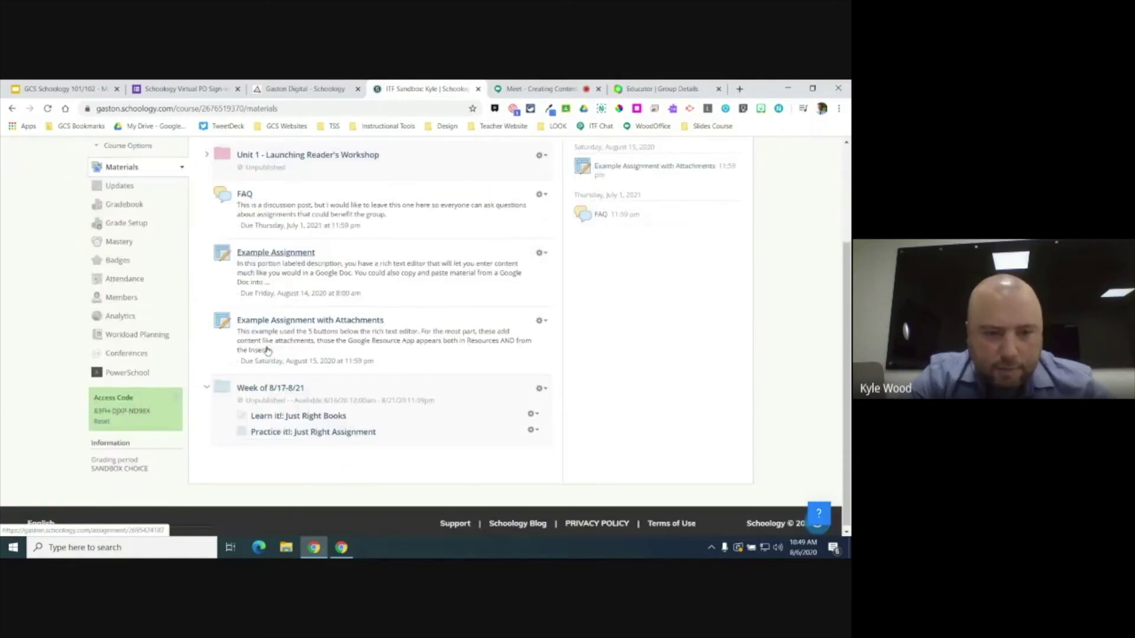
{"action": "left_click", "coordinate": [267, 448]}
{"action": "scroll", "coordinate": [266, 449], "scroll_direction": "down", "scroll_amount": 1}
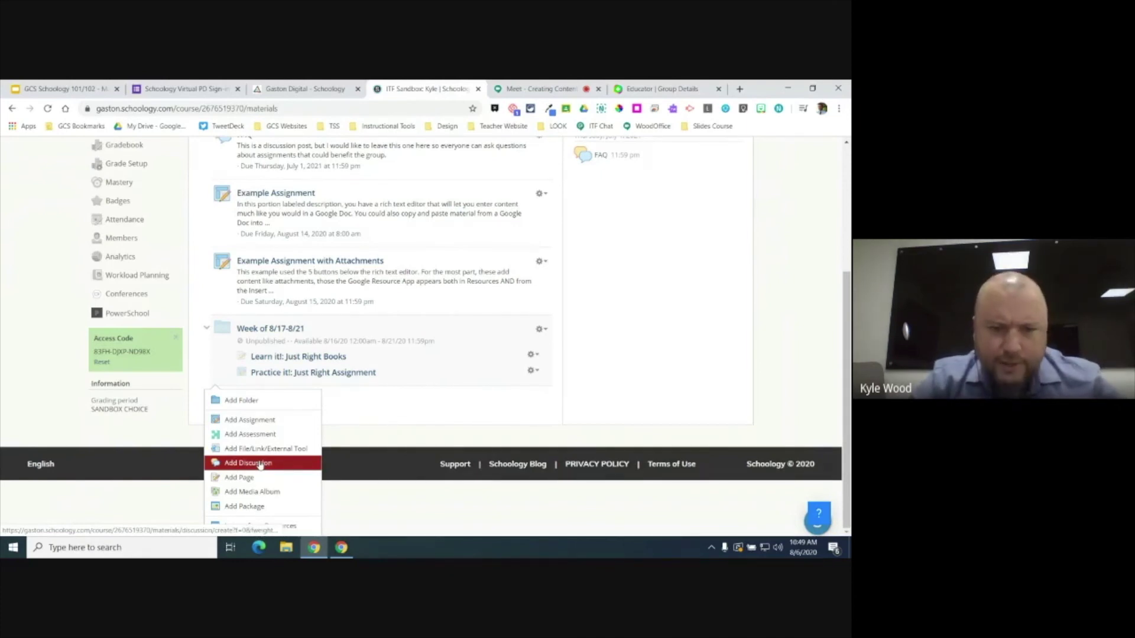
{"action": "left_click", "coordinate": [260, 464]}
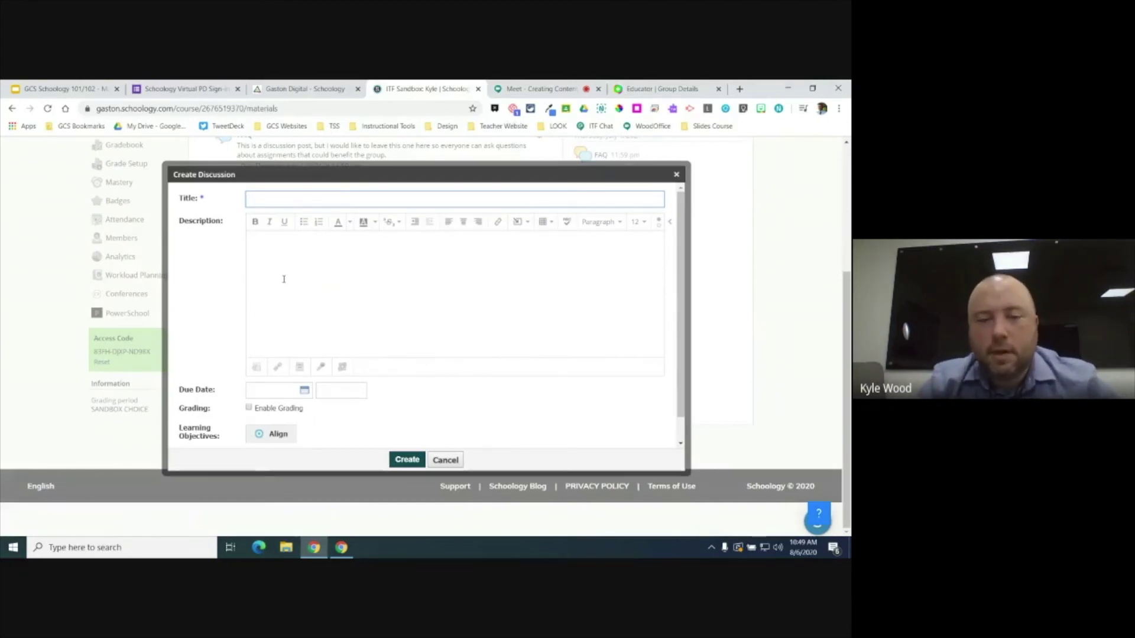
{"action": "left_click", "coordinate": [441, 460]}
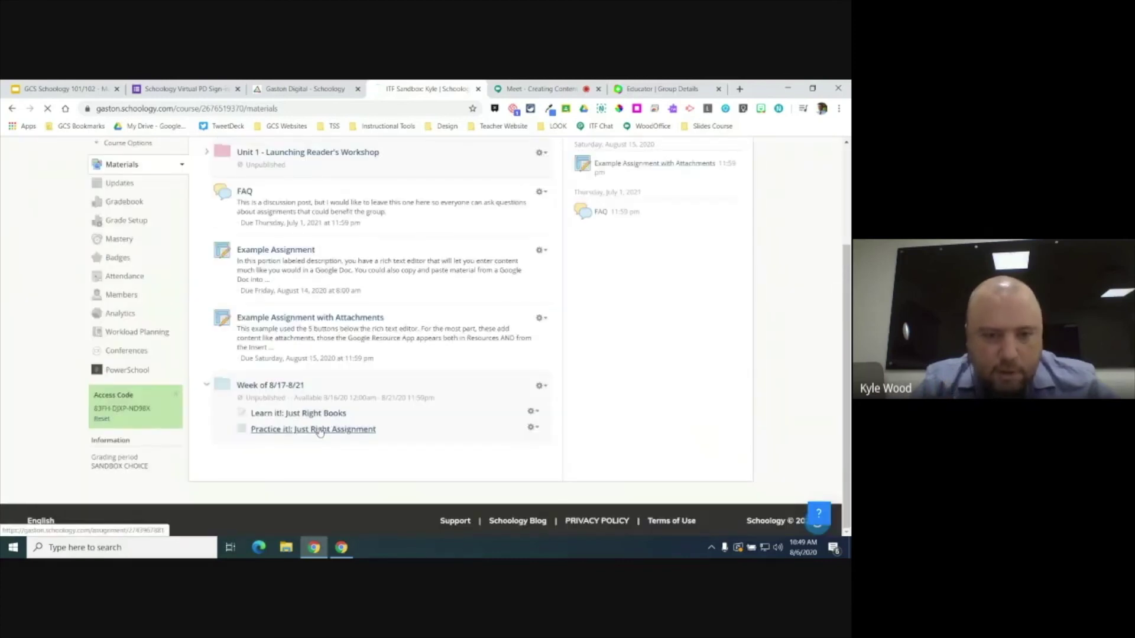
Step: Open "Practice it!: Just Right Assignment", return to the course materials, and expand the "Week of 8/17-8/21" folder again
{"action": "left_click", "coordinate": [320, 431]}
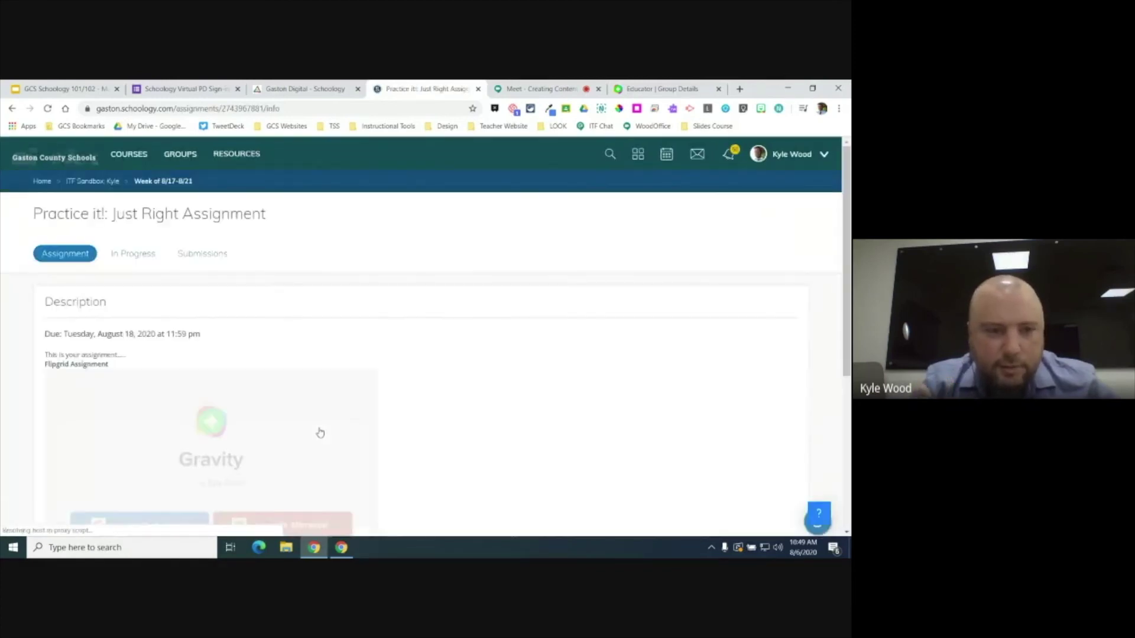
{"action": "left_click", "coordinate": [83, 181]}
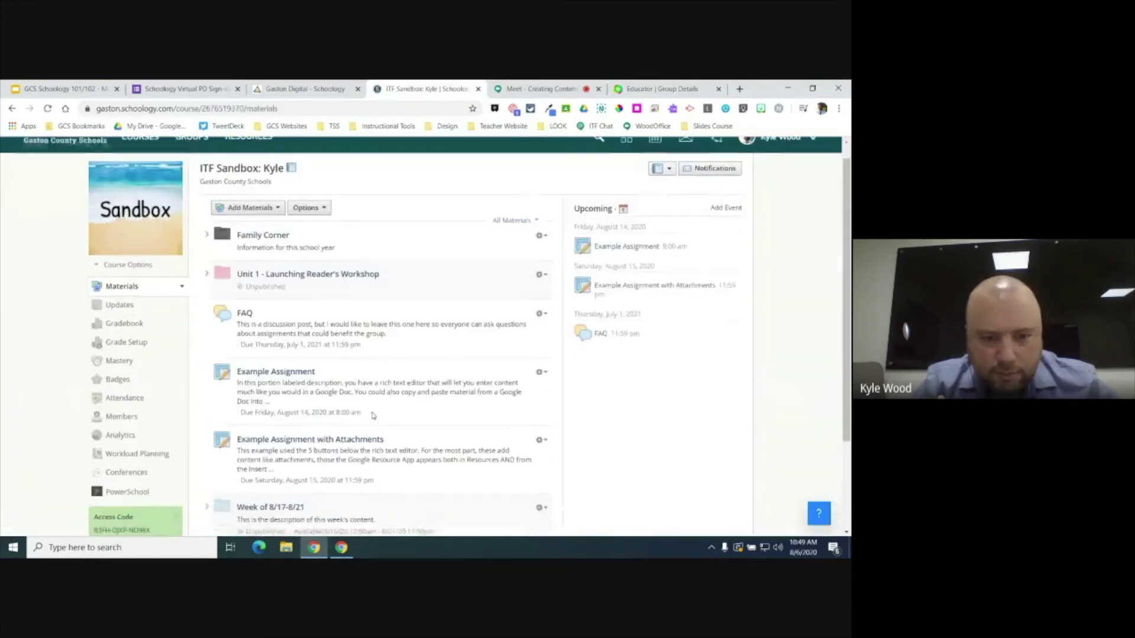
{"action": "scroll", "coordinate": [273, 433], "scroll_direction": "down", "scroll_amount": 2}
{"action": "left_click", "coordinate": [206, 385]}
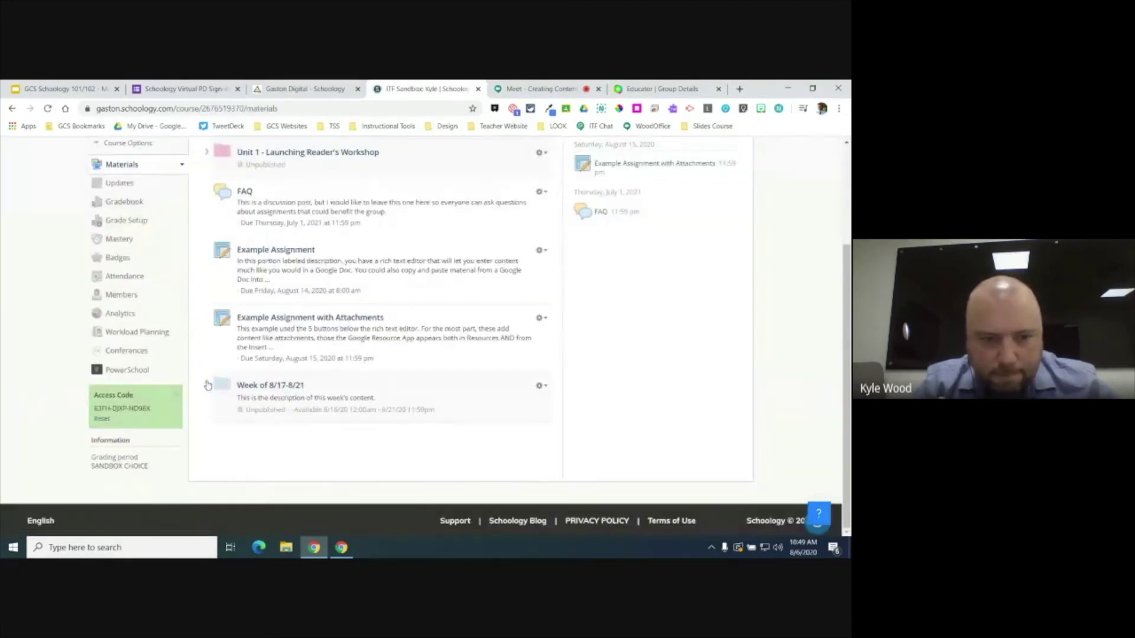
Step: Examine the grading category options in the "Practice it!: Just Right Assignment" settings and close them without saving
{"action": "left_click", "coordinate": [532, 427]}
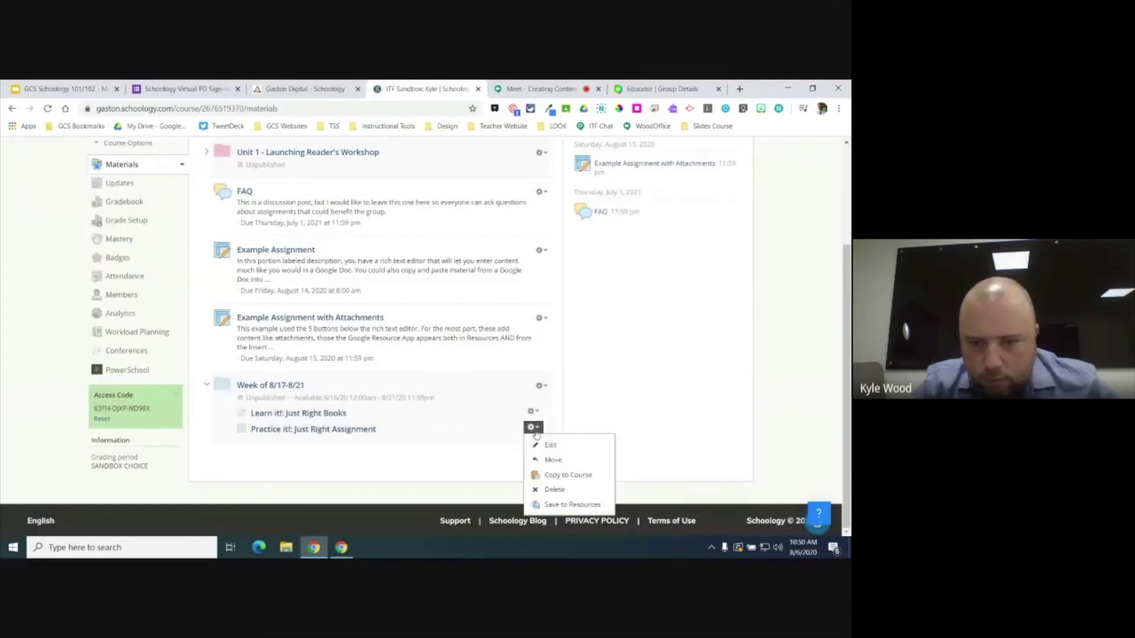
{"action": "left_click", "coordinate": [537, 444]}
{"action": "scroll", "coordinate": [354, 449], "scroll_direction": "down", "scroll_amount": 2}
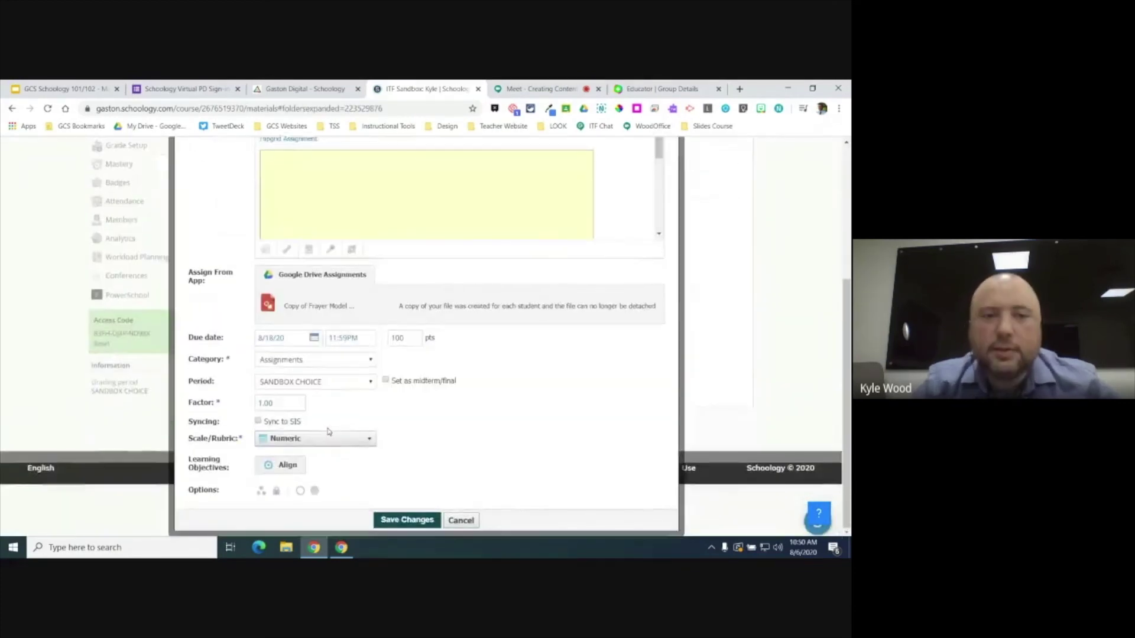
{"action": "scroll", "coordinate": [353, 449], "scroll_direction": "up", "scroll_amount": 1}
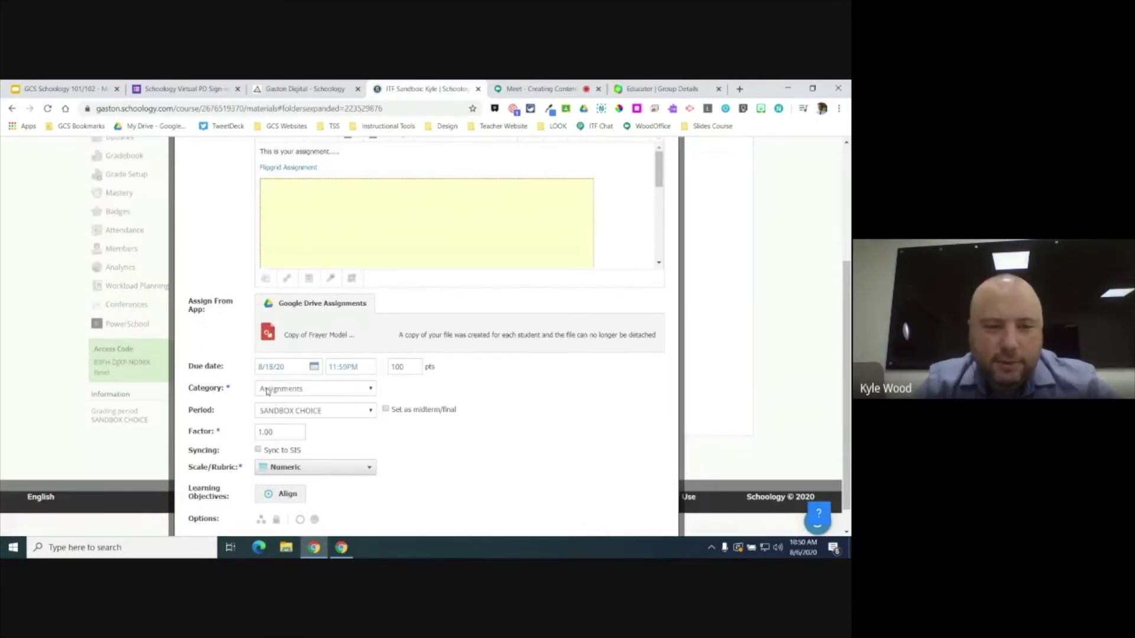
{"action": "left_click", "coordinate": [294, 390]}
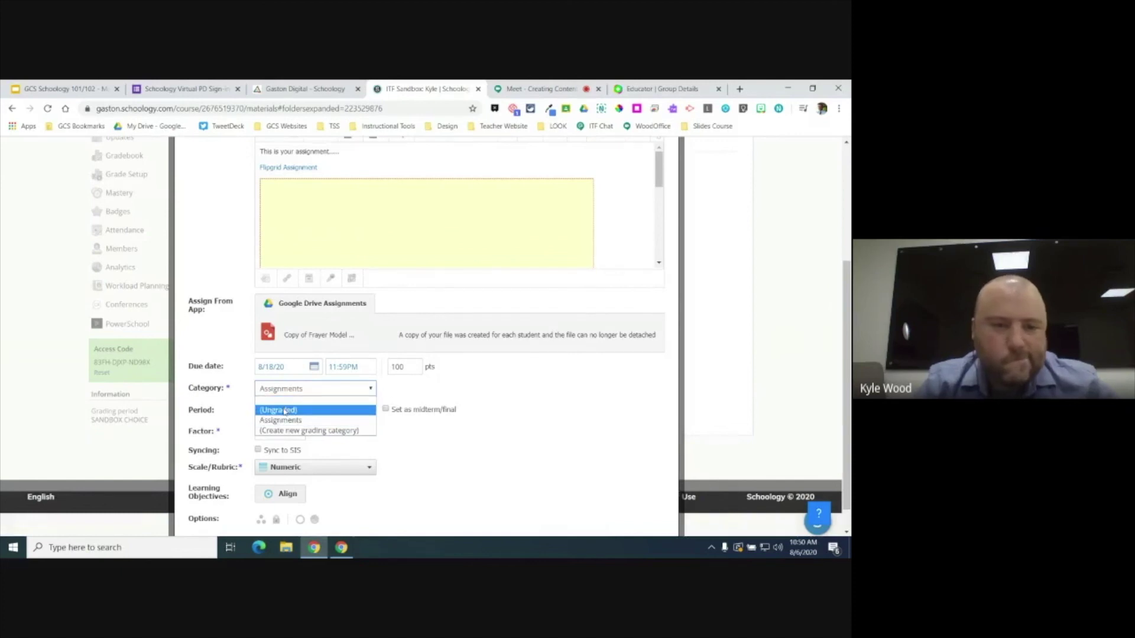
{"action": "left_click", "coordinate": [437, 432]}
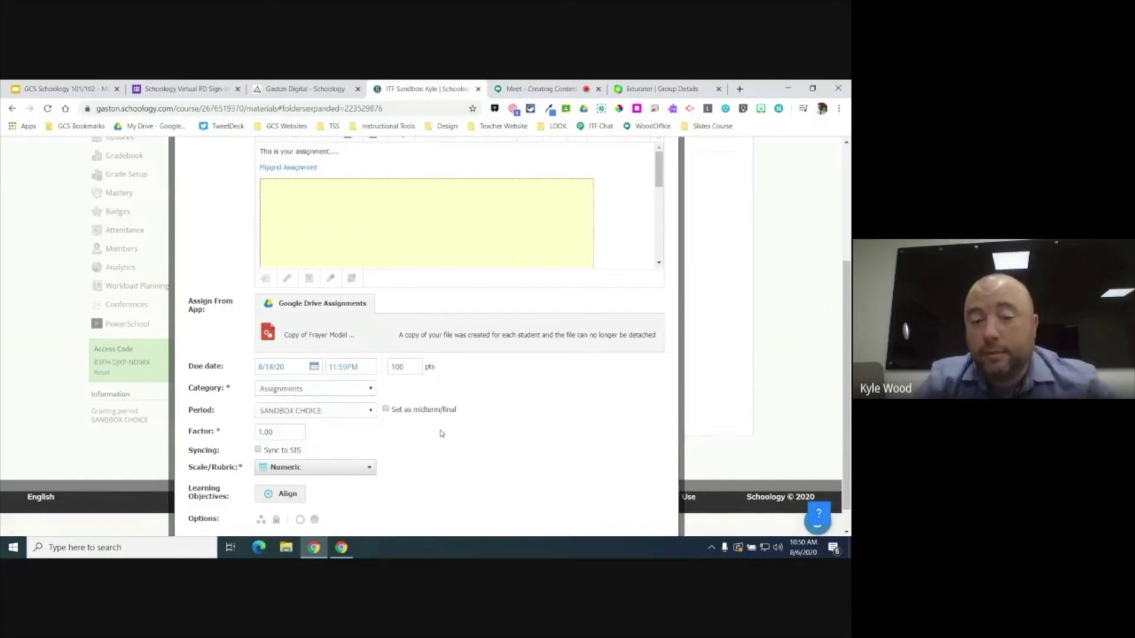
{"action": "scroll", "coordinate": [438, 435], "scroll_direction": "down", "scroll_amount": 1}
{"action": "left_click", "coordinate": [460, 522]}
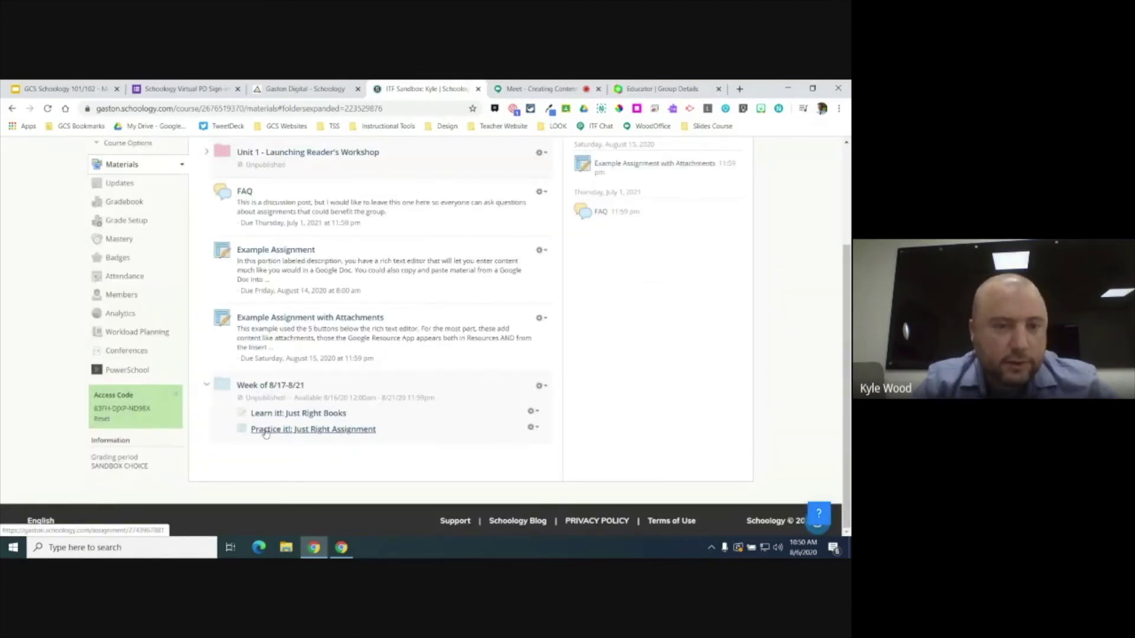
Step: Start a new discussion in the course materials titled "Interactive Read Aloud"
{"action": "scroll", "coordinate": [266, 434], "scroll_direction": "up", "scroll_amount": 3}
{"action": "left_click", "coordinate": [248, 224]}
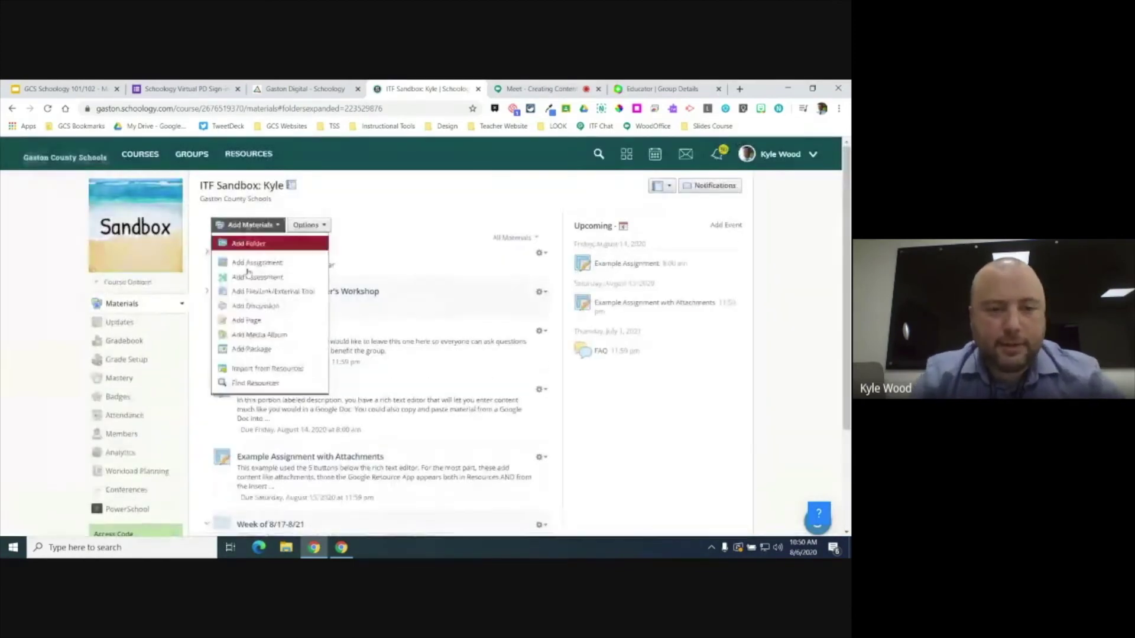
{"action": "left_click", "coordinate": [248, 306]}
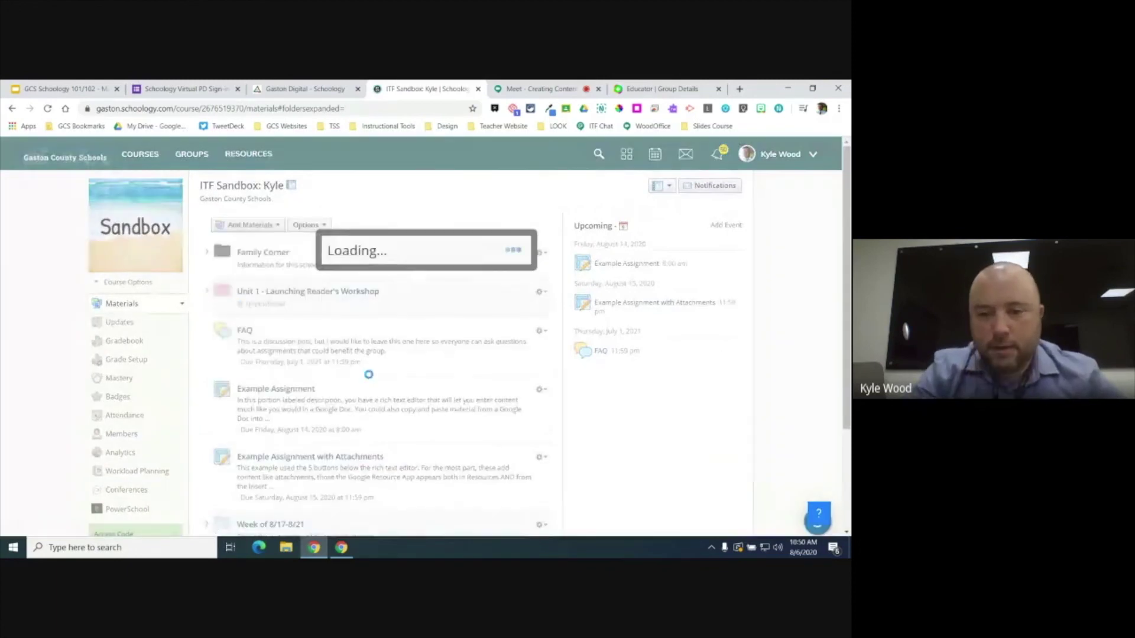
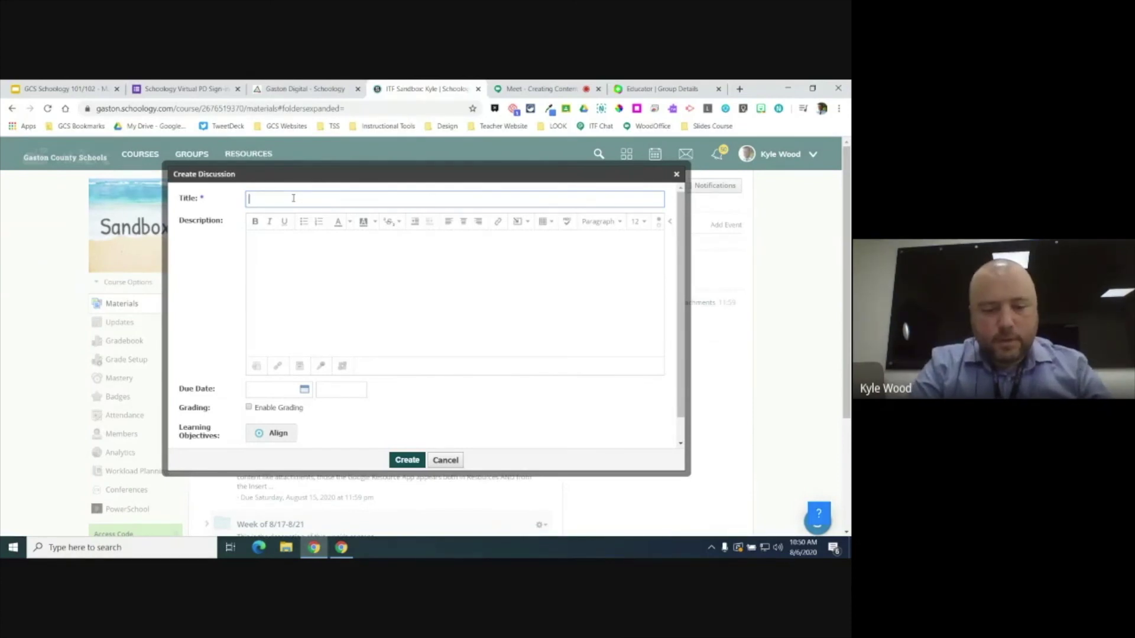
{"action": "type", "text": "ead Aloud"}
{"action": "key", "text": "BackSpace"}
{"action": "key", "text": "BackSpace"}
{"action": "key", "text": "BackSpace"}
{"action": "key", "text": "BackSpace"}
{"action": "key", "text": "BackSpace"}
{"action": "key", "text": "BackSpace"}
{"action": "key", "text": "BackSpace"}
{"action": "key", "text": "BackSpace"}
{"action": "key", "text": "BackSpace"}
{"action": "key", "text": "BackSpace"}
{"action": "key", "text": "BackSpace"}
{"action": "type", "text": "Interactive R"}
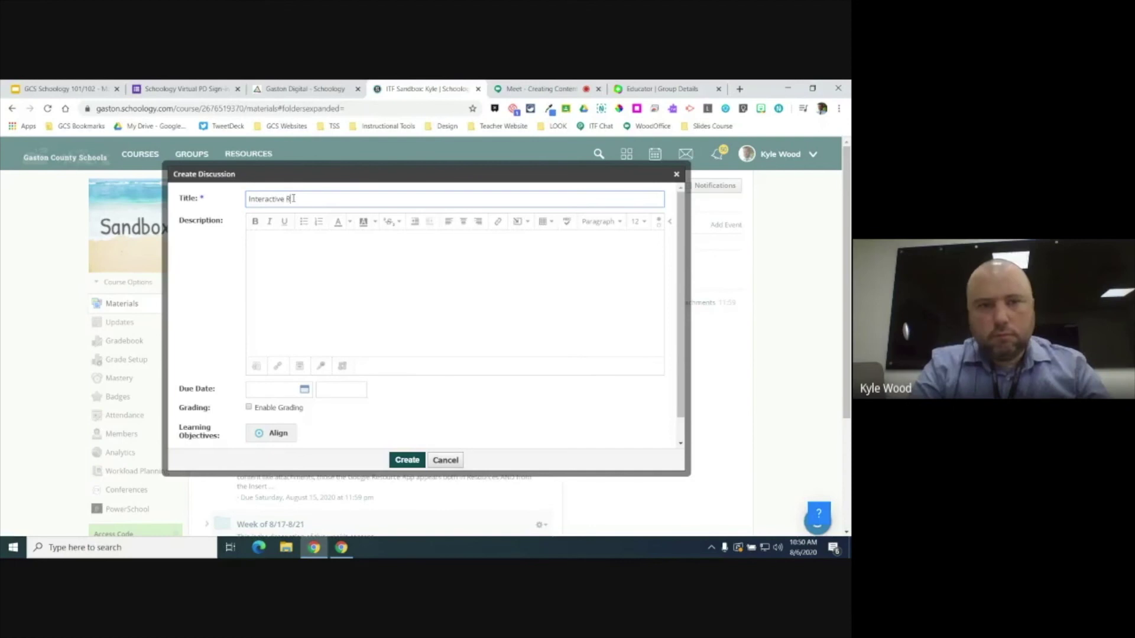
{"action": "type", "text": "ead Aloud"}
Step: Enter the discussion description "This is where the instructions would be......." and set the due date to 8/28/20
{"action": "left_click", "coordinate": [286, 250]}
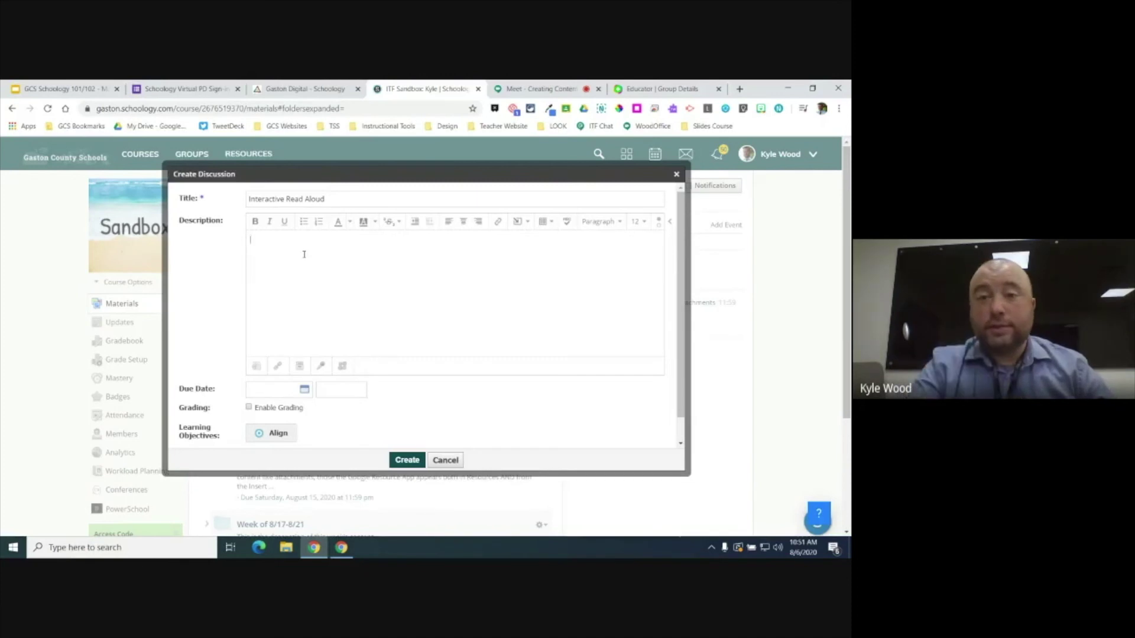
{"action": "type", "text": "is where the instructions would be......."}
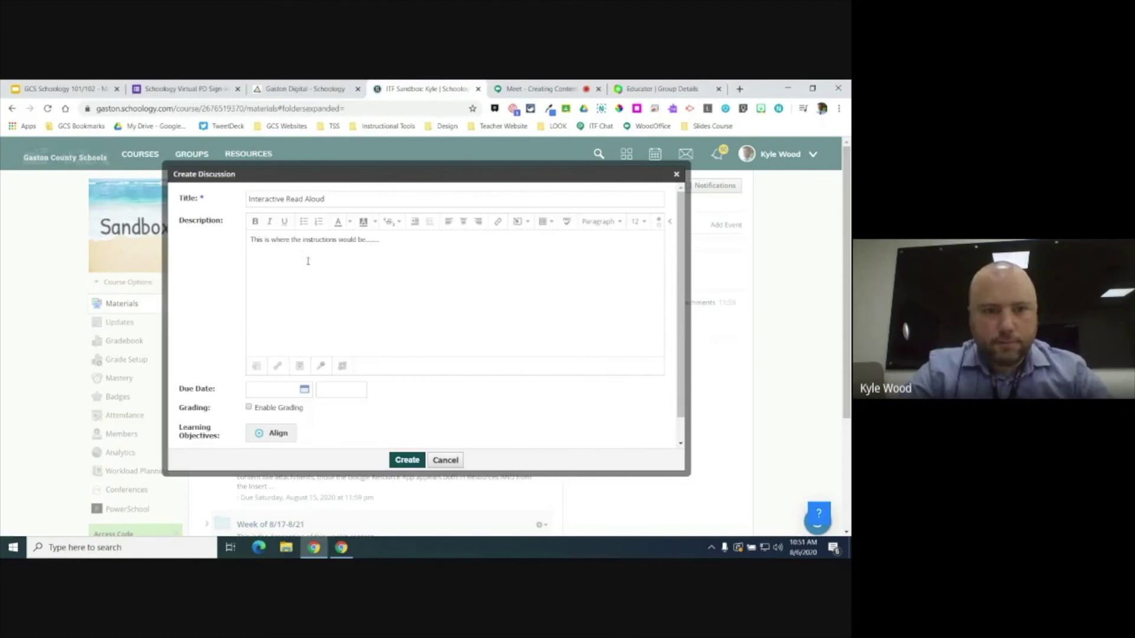
{"action": "left_click", "coordinate": [260, 393]}
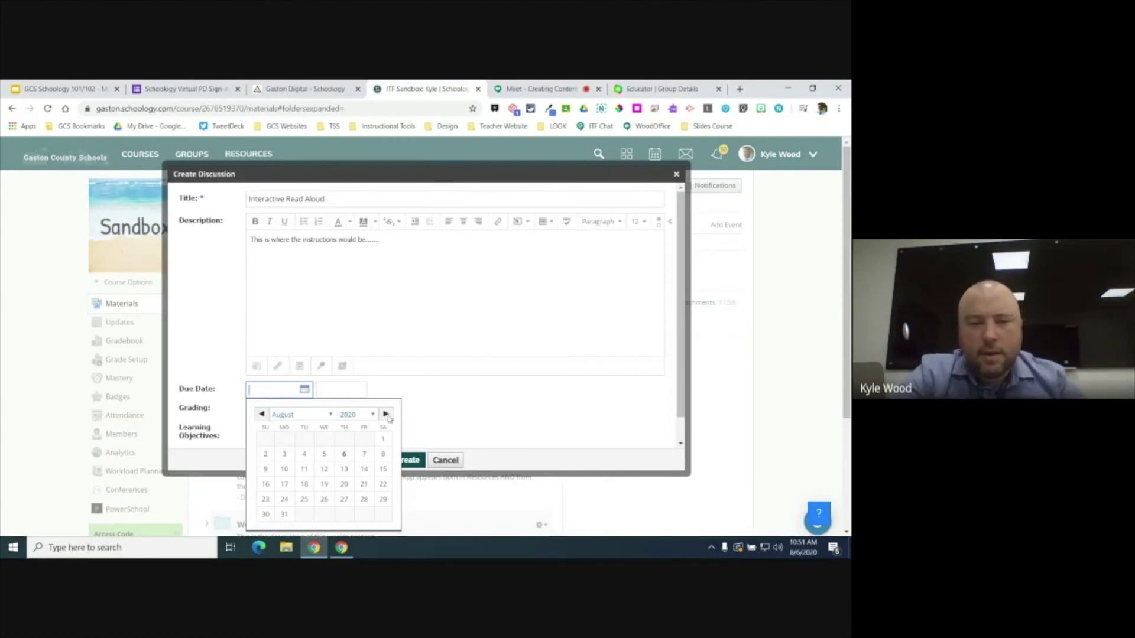
{"action": "left_click", "coordinate": [364, 499]}
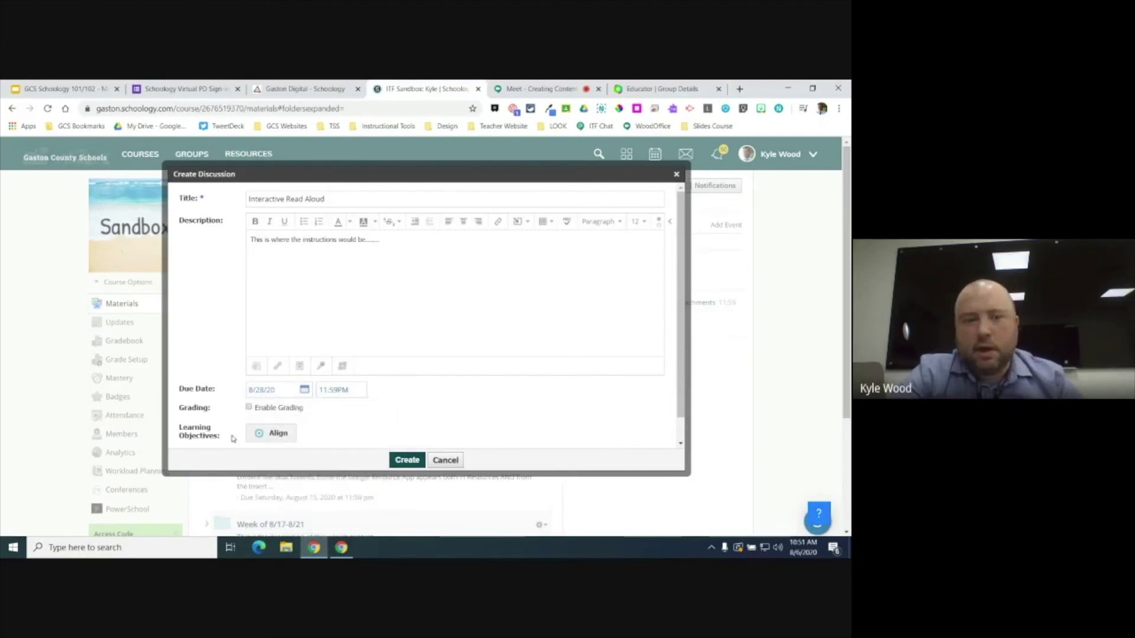
Step: Enable grading for the discussion with the Numeric scale and 100 points
{"action": "scroll", "coordinate": [232, 438], "scroll_direction": "down", "scroll_amount": 1}
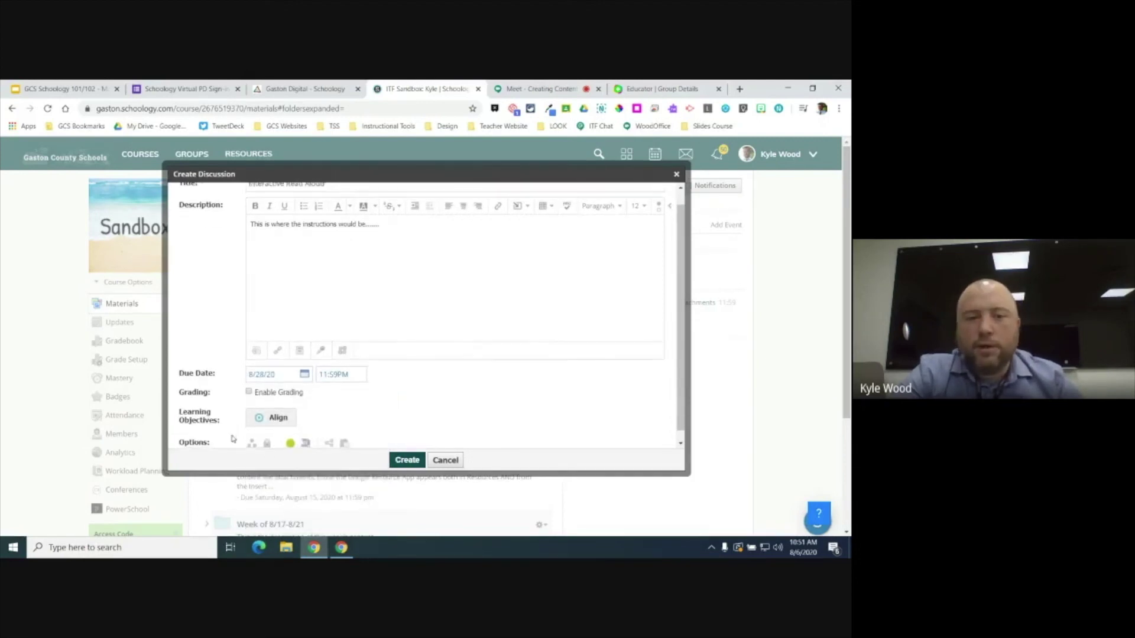
{"action": "left_click", "coordinate": [249, 382]}
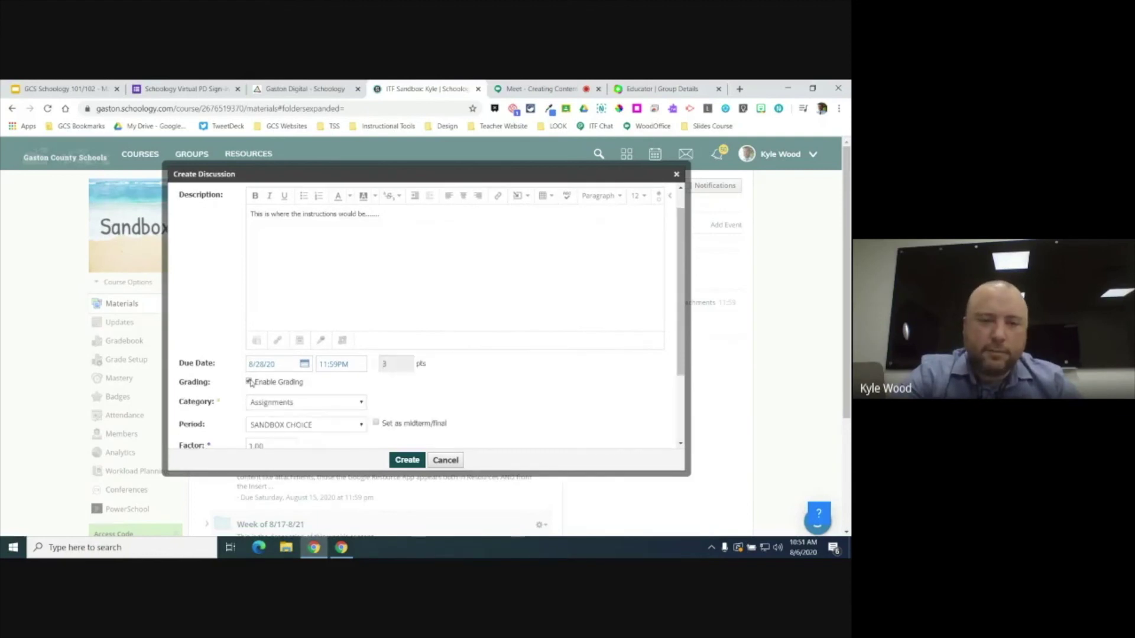
{"action": "scroll", "coordinate": [275, 423], "scroll_direction": "down", "scroll_amount": 3}
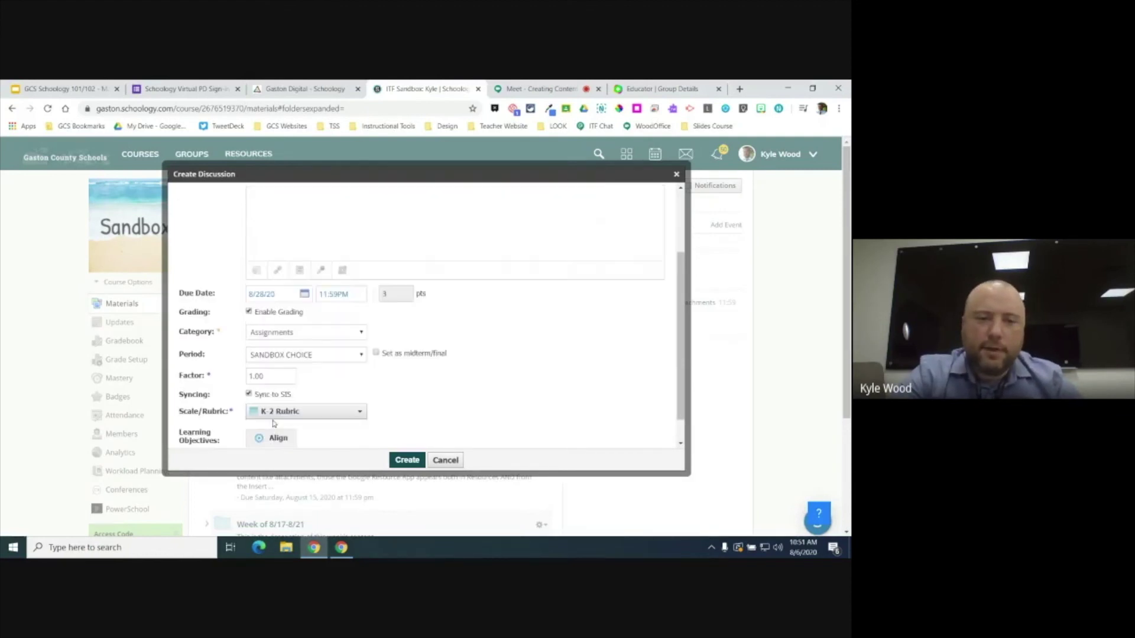
{"action": "left_click", "coordinate": [324, 412]}
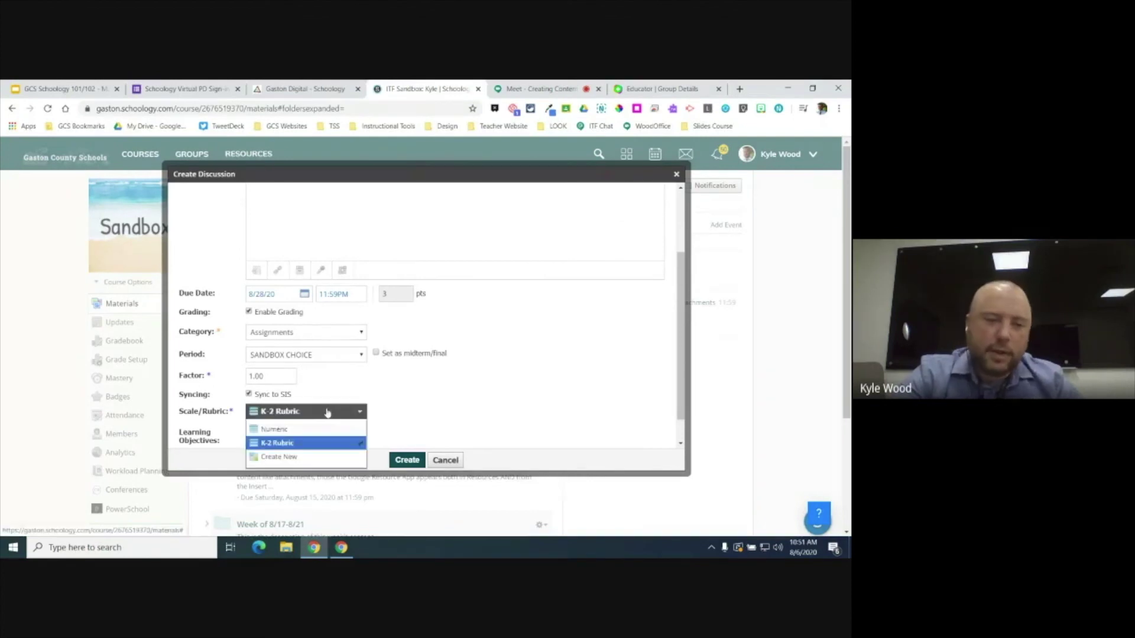
{"action": "left_click", "coordinate": [299, 431]}
{"action": "double_click", "coordinate": [389, 291]}
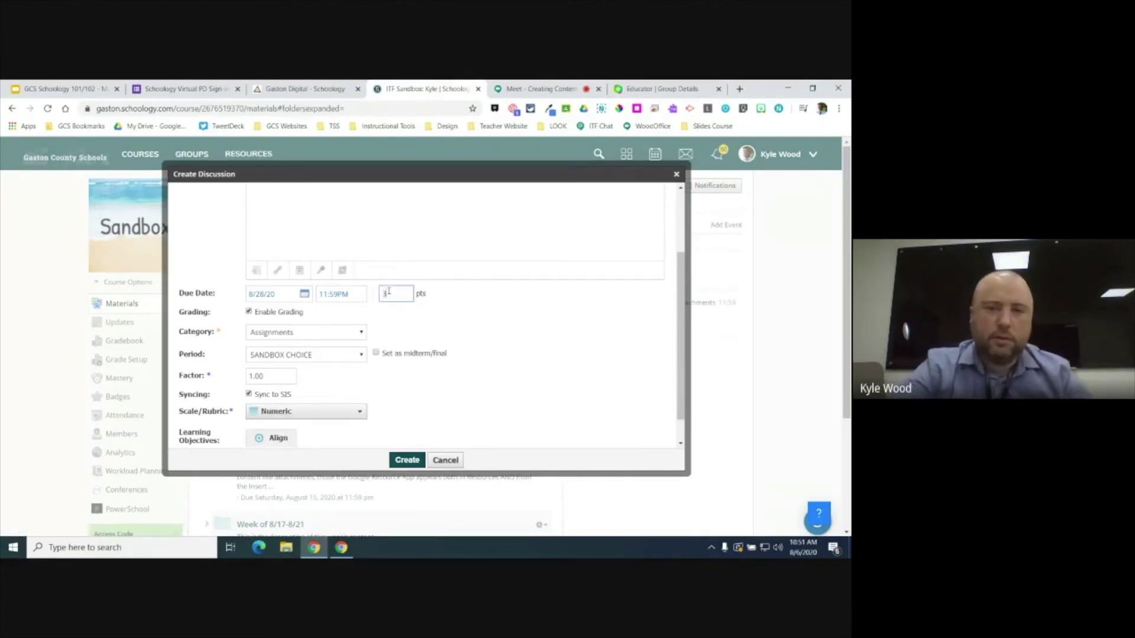
{"action": "type", "text": "100"}
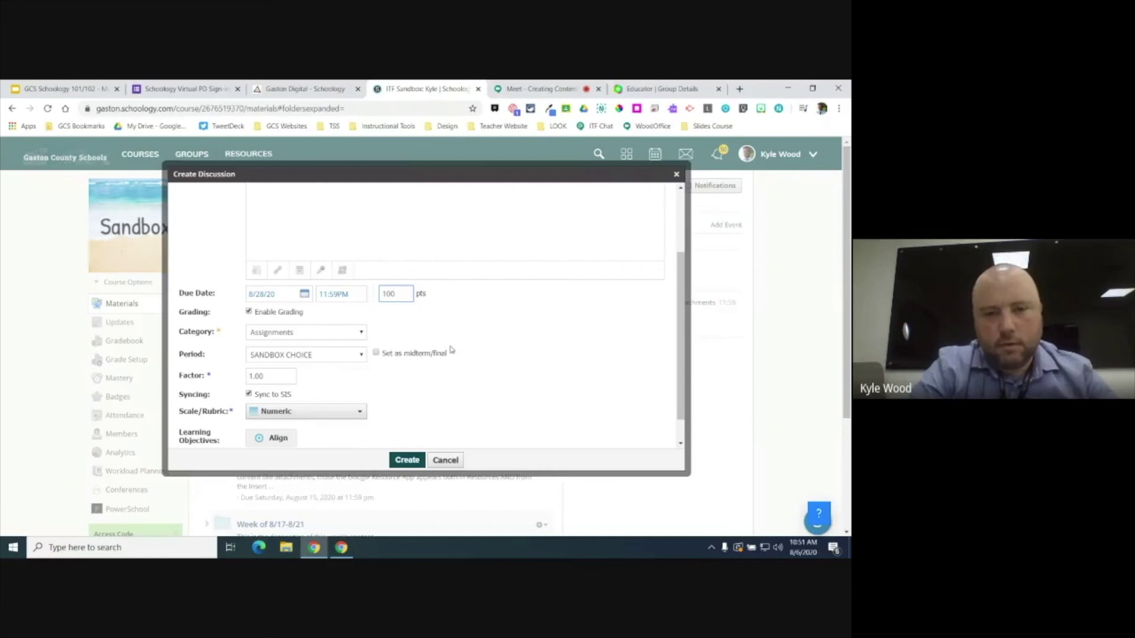
Step: Require members to post in the discussion before other responses are revealed
{"action": "scroll", "coordinate": [452, 350], "scroll_direction": "down", "scroll_amount": 1}
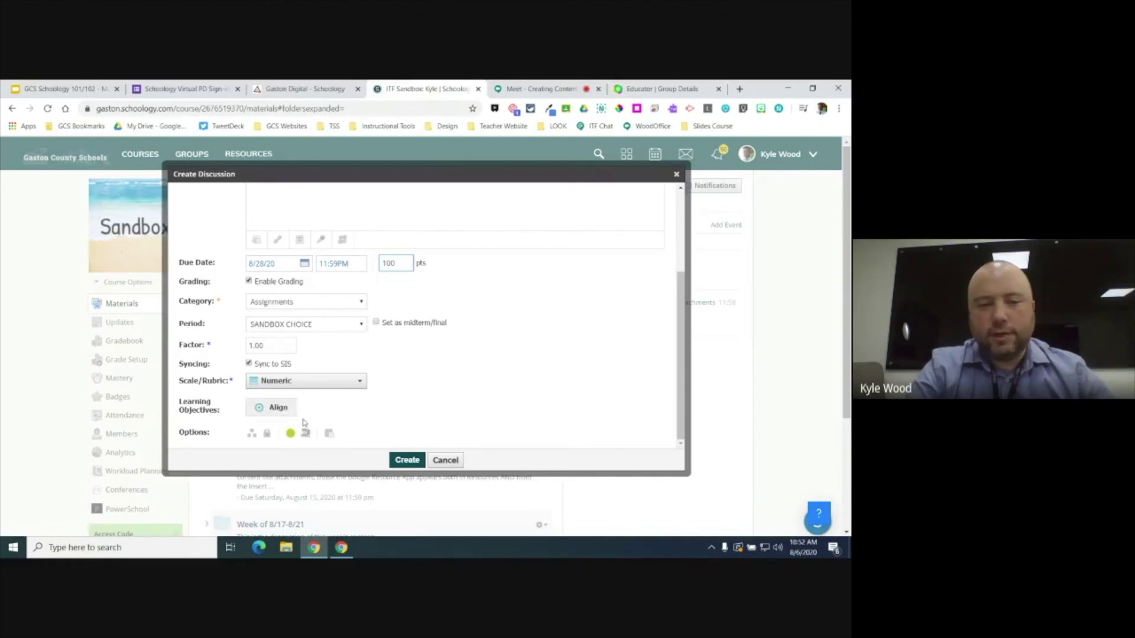
{"action": "scroll", "coordinate": [306, 449], "scroll_direction": "down", "scroll_amount": 1}
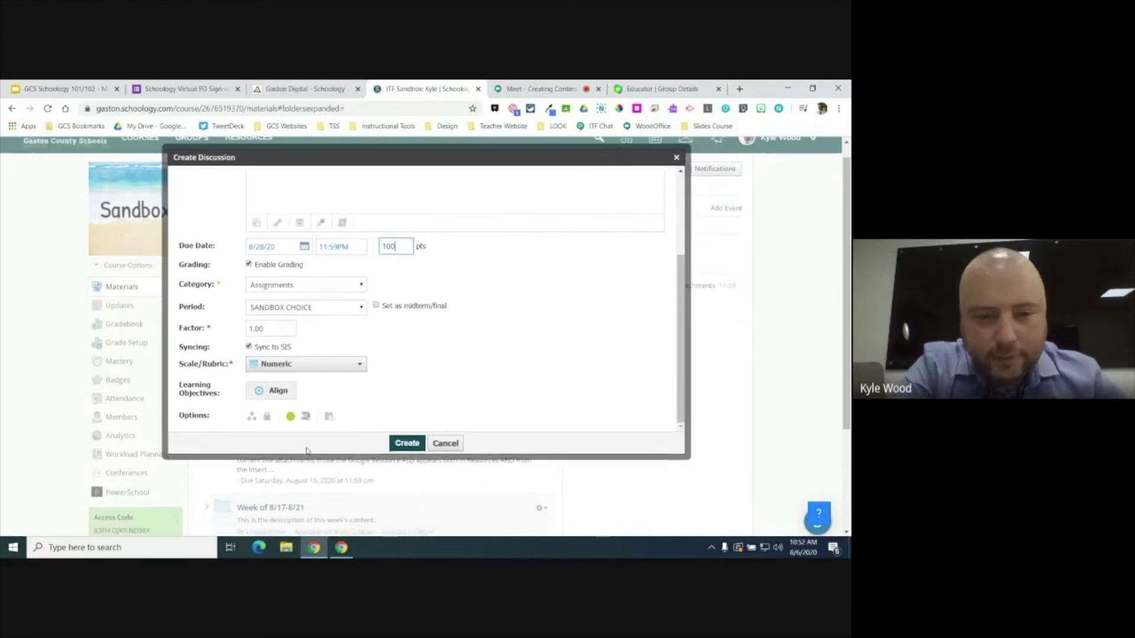
{"action": "left_click", "coordinate": [306, 418]}
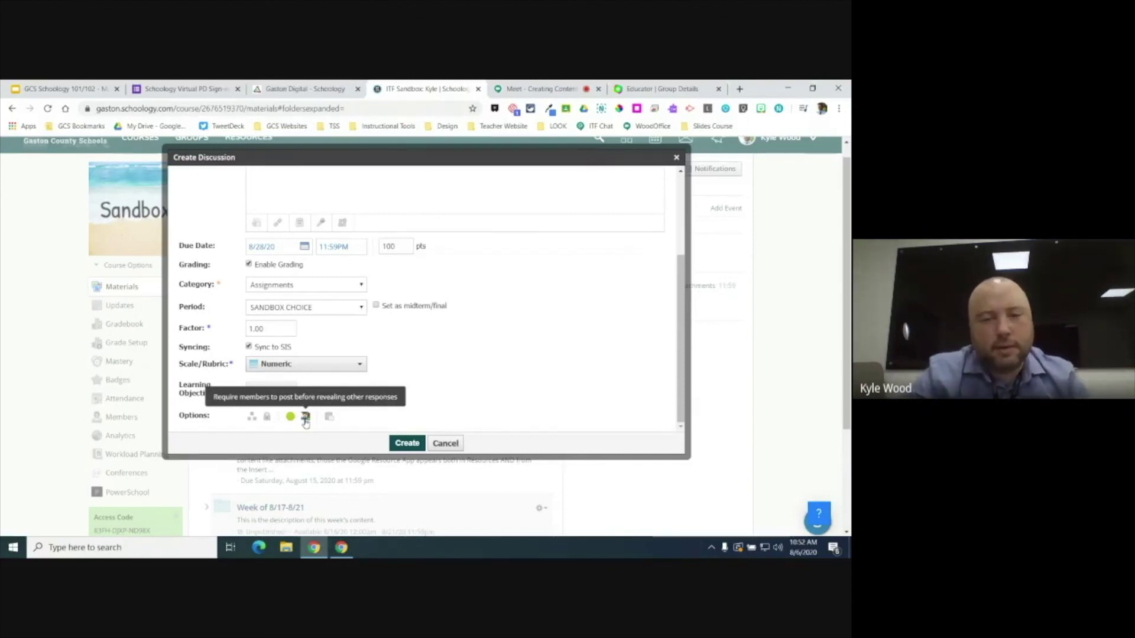
{"action": "left_click", "coordinate": [305, 417]}
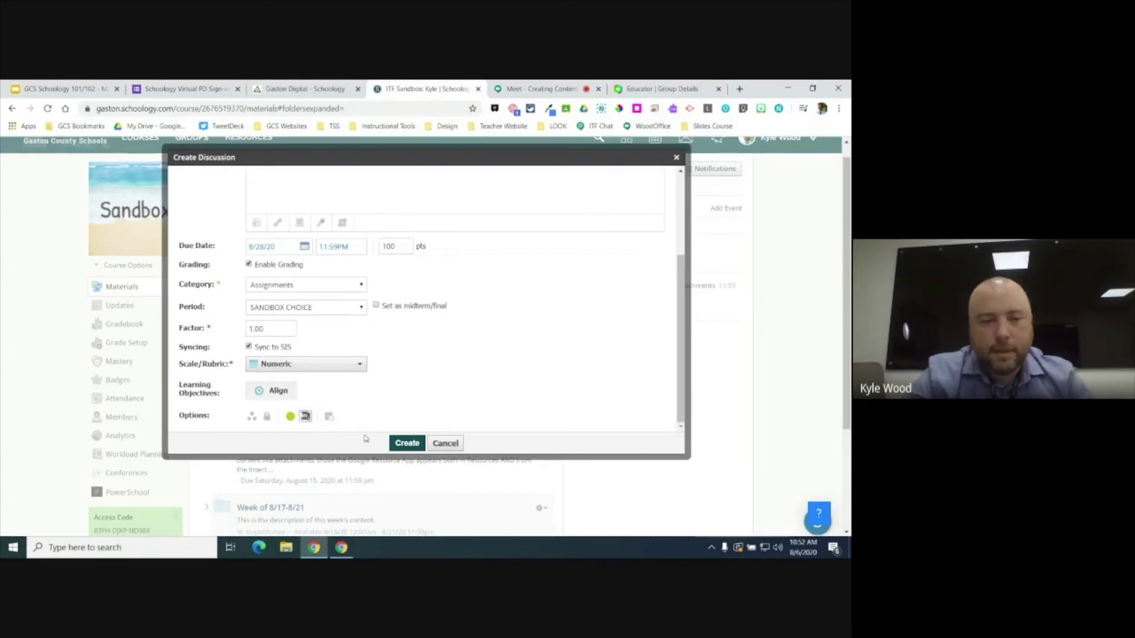
Step: Finish creating the Interactive Read Aloud discussion and open it from the course materials
{"action": "left_click", "coordinate": [407, 444]}
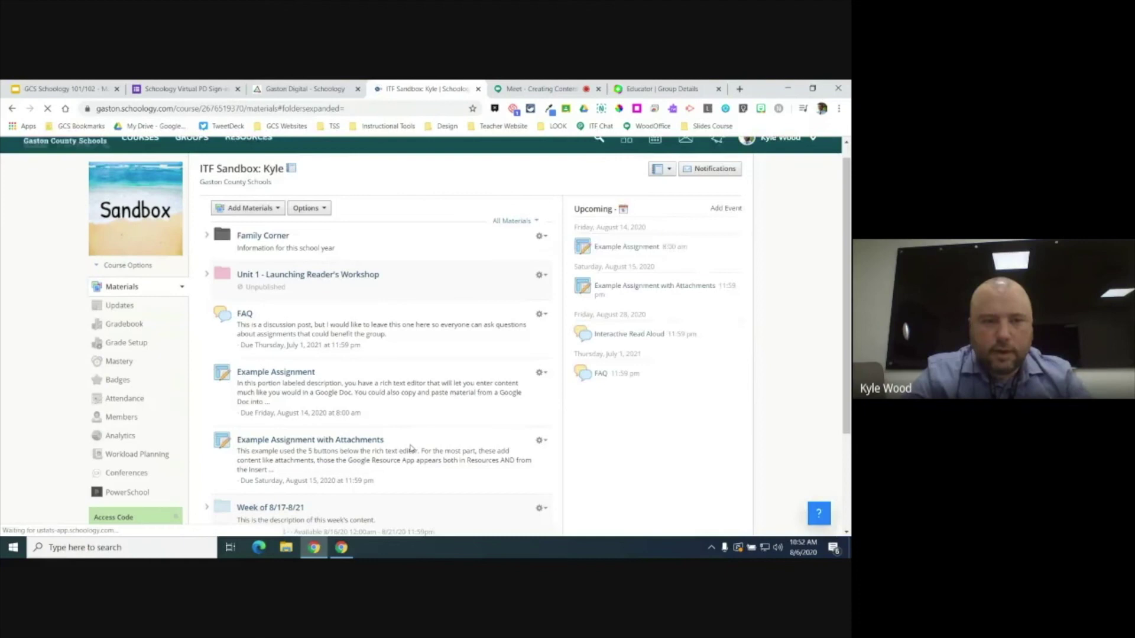
{"action": "scroll", "coordinate": [410, 446], "scroll_direction": "down", "scroll_amount": 3}
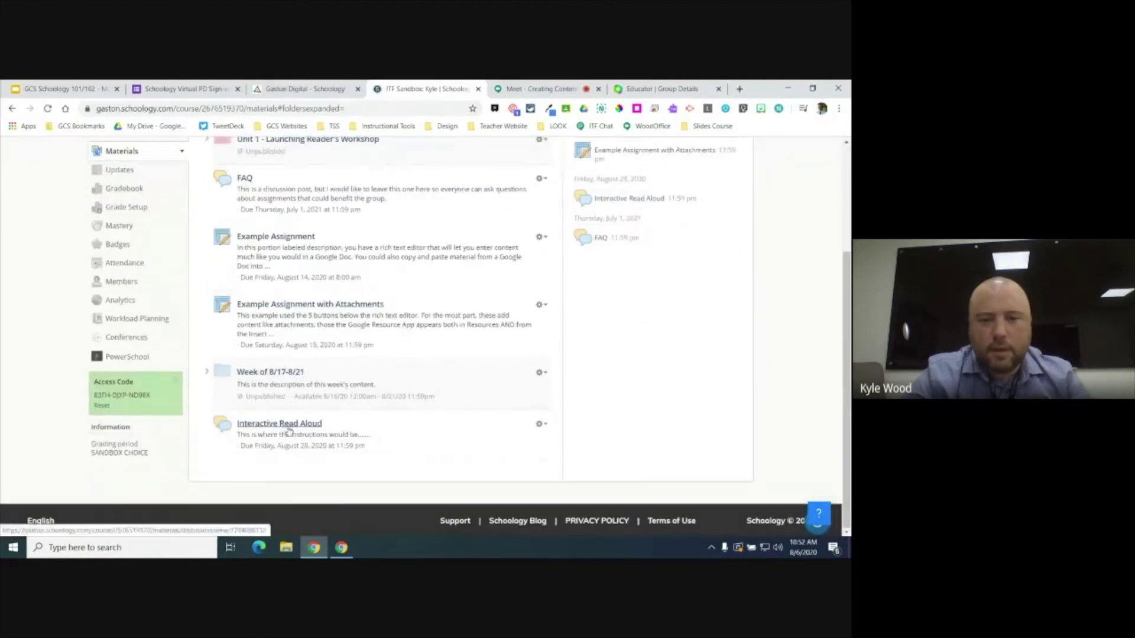
{"action": "left_click", "coordinate": [289, 430]}
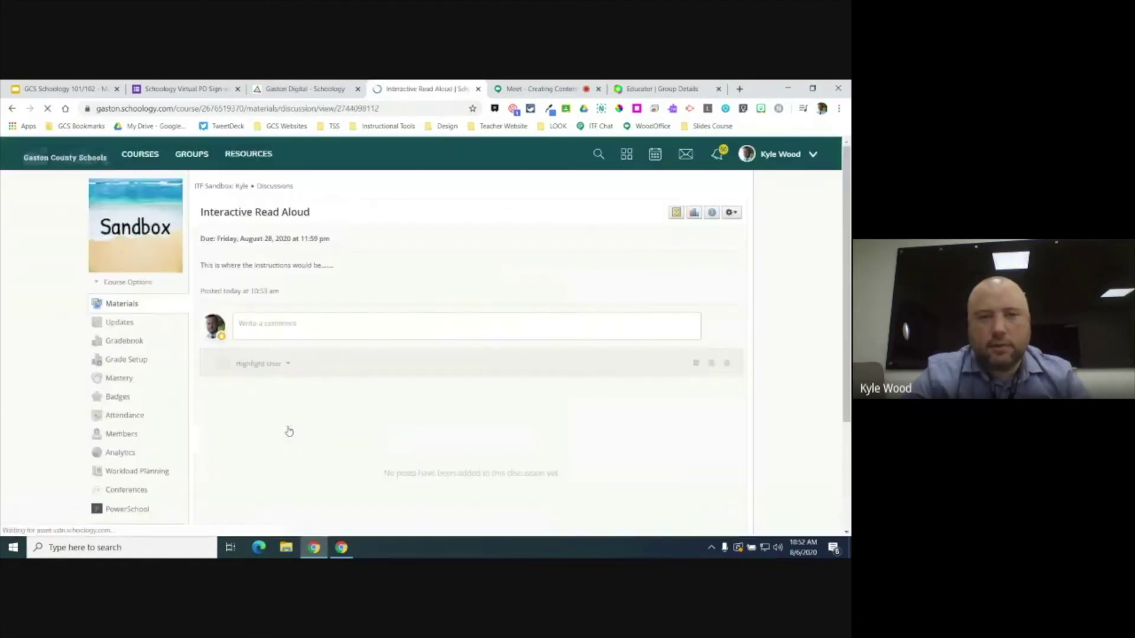
Step: Check the audio and video recording options for a reply, and post the comment "Type in a comment" in the discussion
{"action": "left_click", "coordinate": [294, 326]}
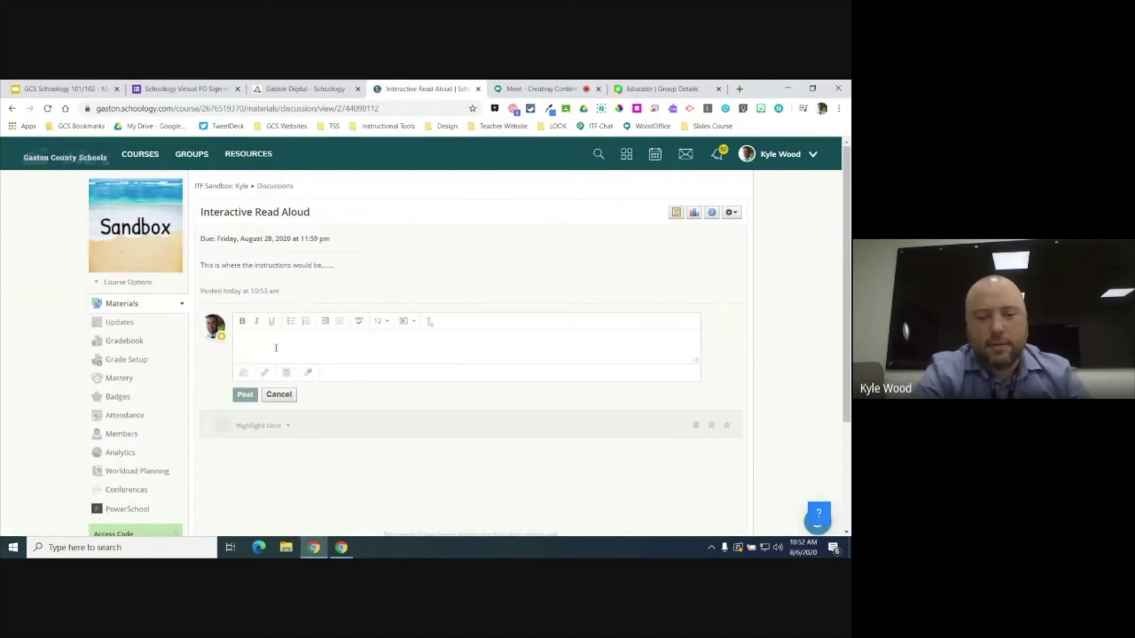
{"action": "type", "text": "Type in a comment"}
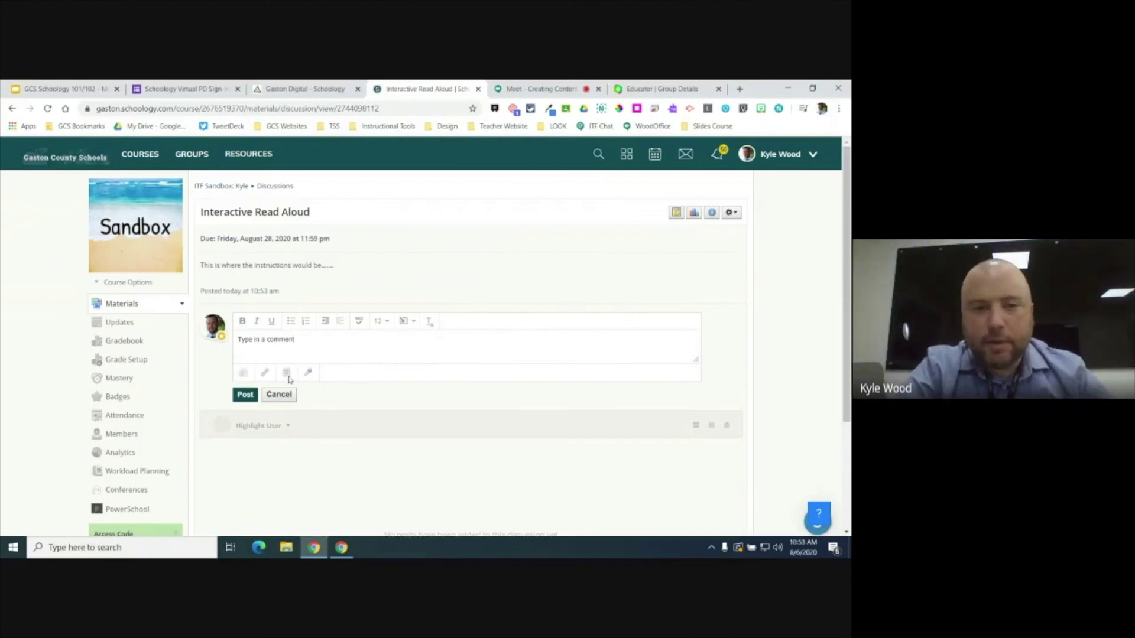
{"action": "left_click", "coordinate": [308, 374]}
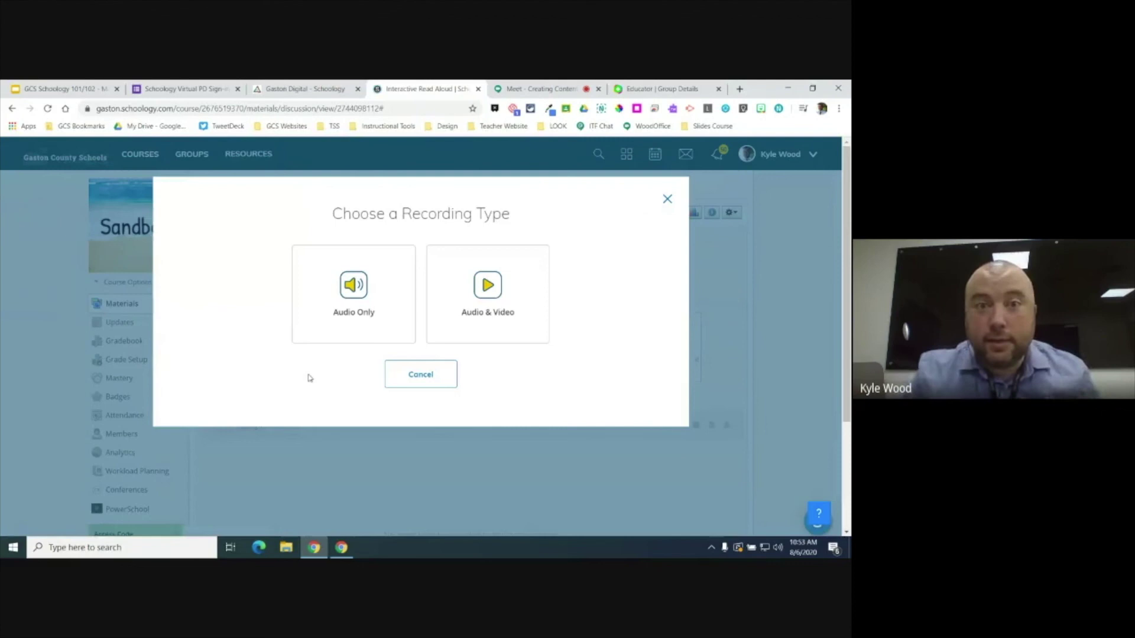
{"action": "left_click", "coordinate": [666, 202]}
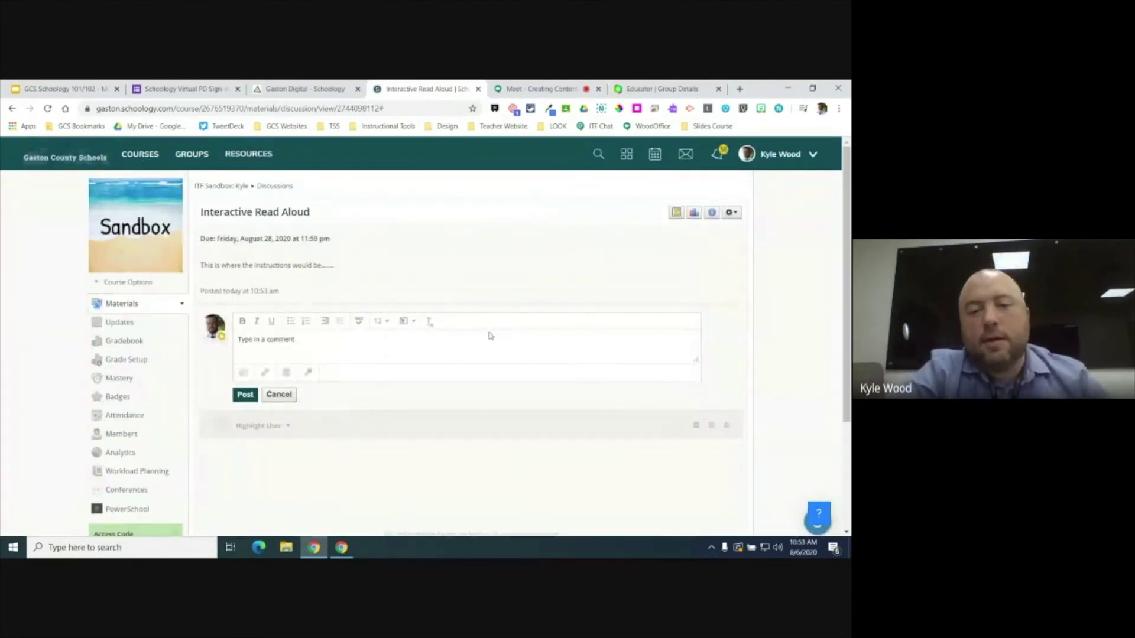
{"action": "left_click", "coordinate": [245, 395]}
{"action": "scroll", "coordinate": [302, 374], "scroll_direction": "down", "scroll_amount": 3}
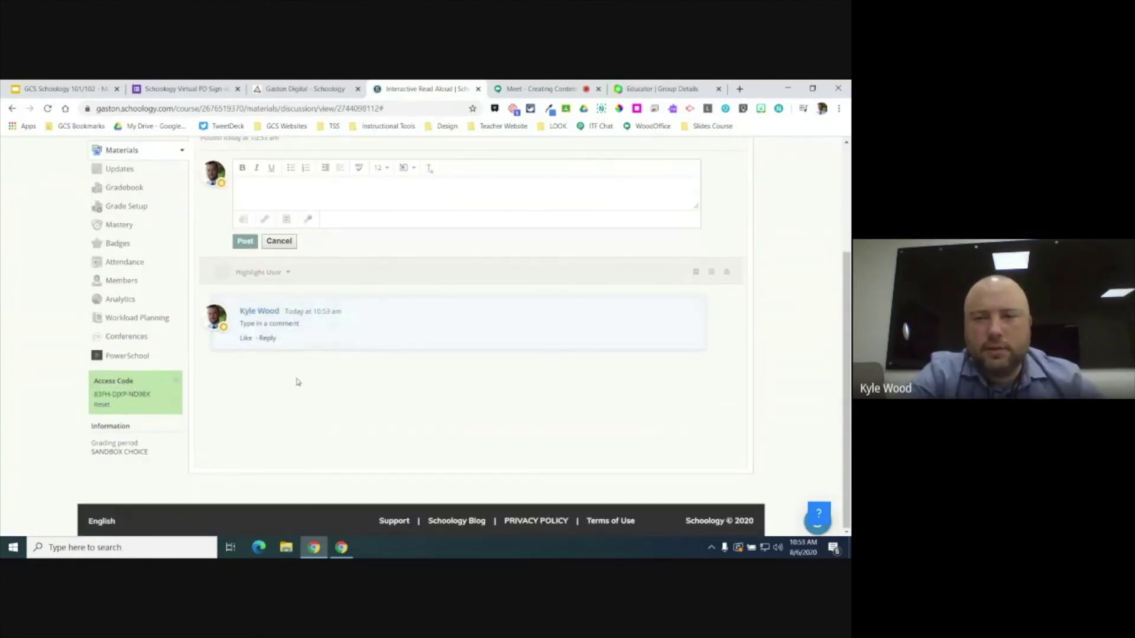
{"action": "scroll", "coordinate": [298, 381], "scroll_direction": "up", "scroll_amount": 2}
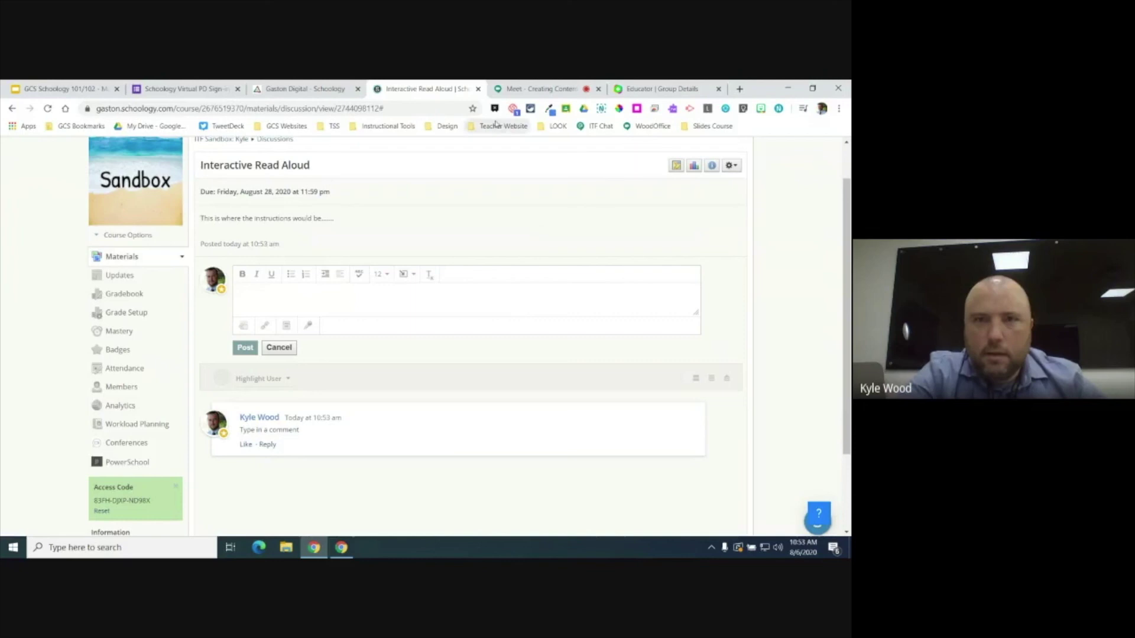
{"action": "scroll", "coordinate": [490, 172], "scroll_direction": "up", "scroll_amount": 1}
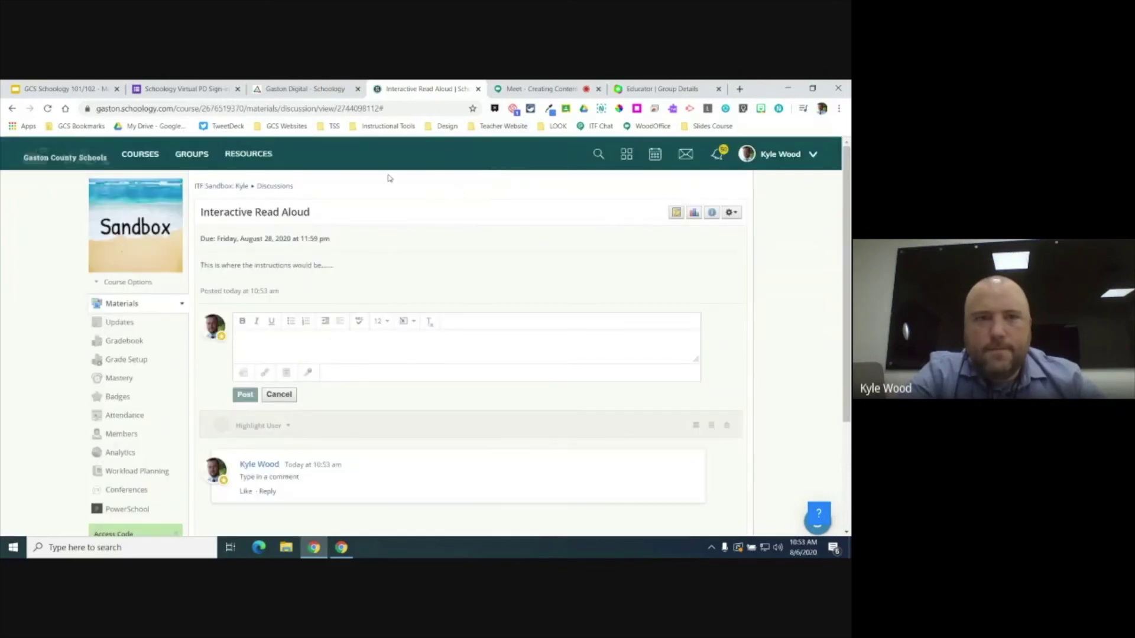
Step: Return to the sandbox course materials and locate the Week of 8/17-8/21 folder
{"action": "left_click", "coordinate": [117, 306]}
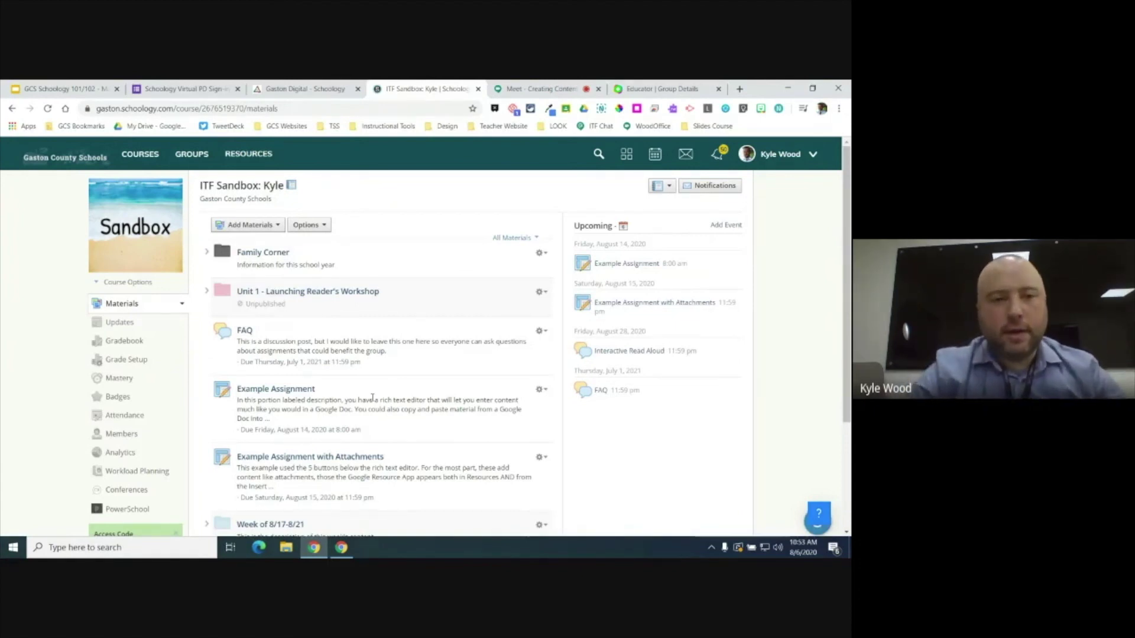
{"action": "scroll", "coordinate": [372, 397], "scroll_direction": "down", "scroll_amount": 3}
{"action": "scroll", "coordinate": [600, 447], "scroll_direction": "up", "scroll_amount": 1}
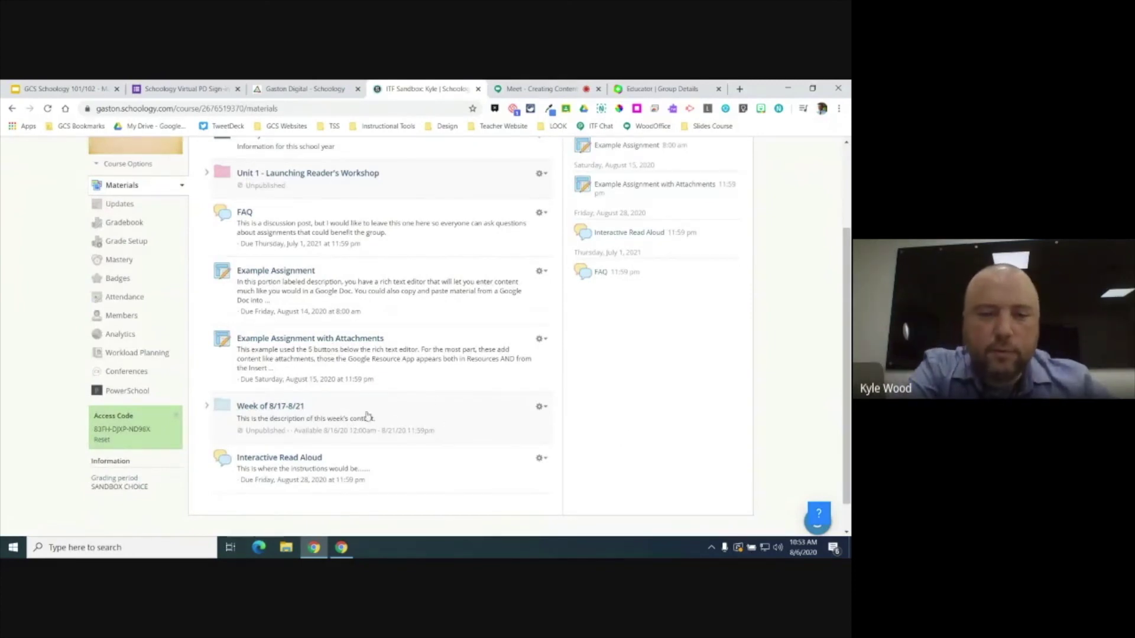
{"action": "left_click", "coordinate": [542, 409]}
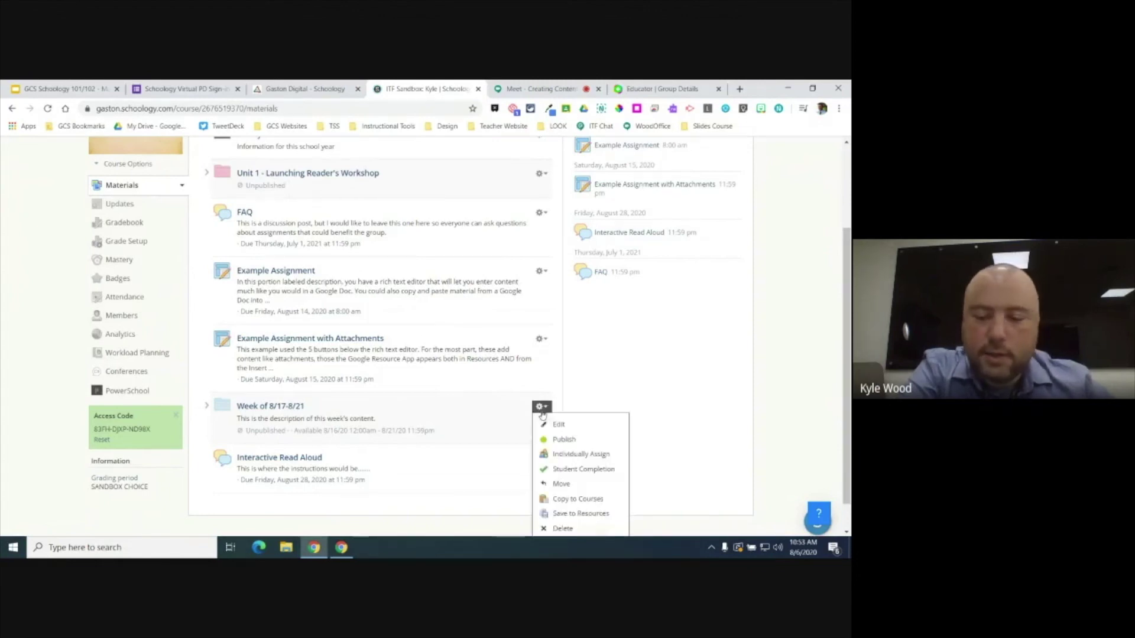
{"action": "scroll", "coordinate": [543, 415], "scroll_direction": "down", "scroll_amount": 1}
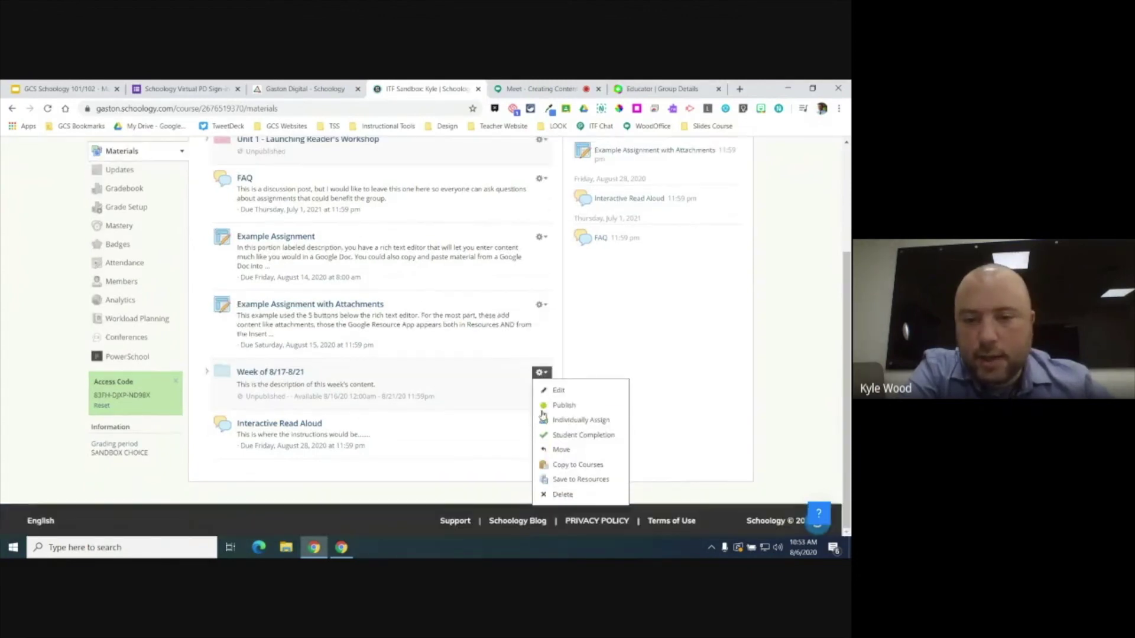
{"action": "left_click", "coordinate": [549, 466]}
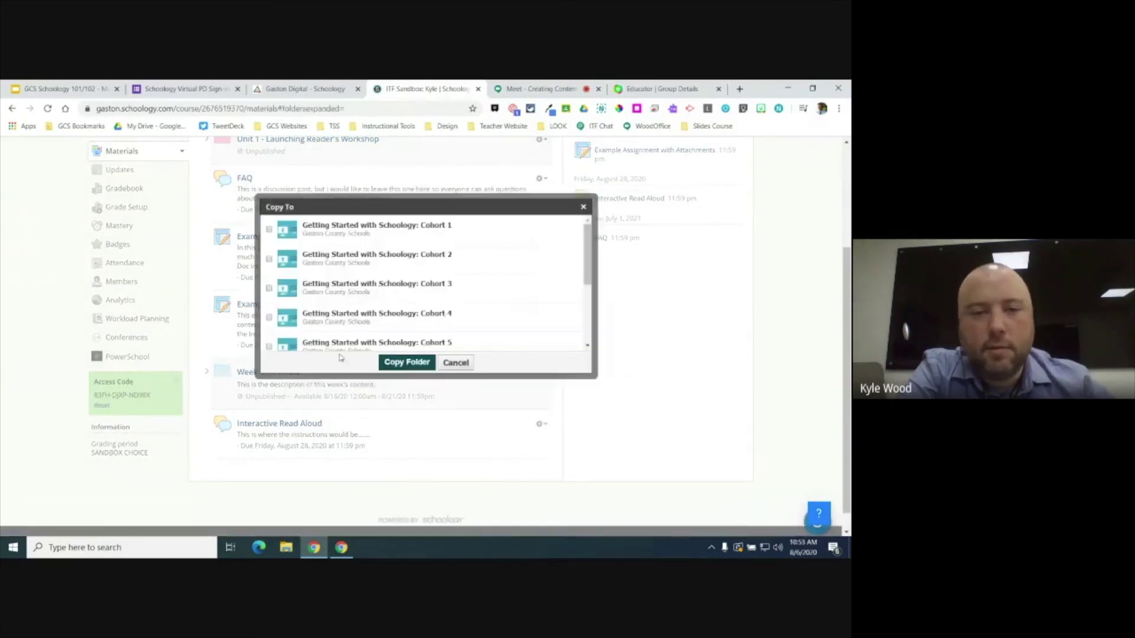
{"action": "left_click", "coordinate": [270, 230]}
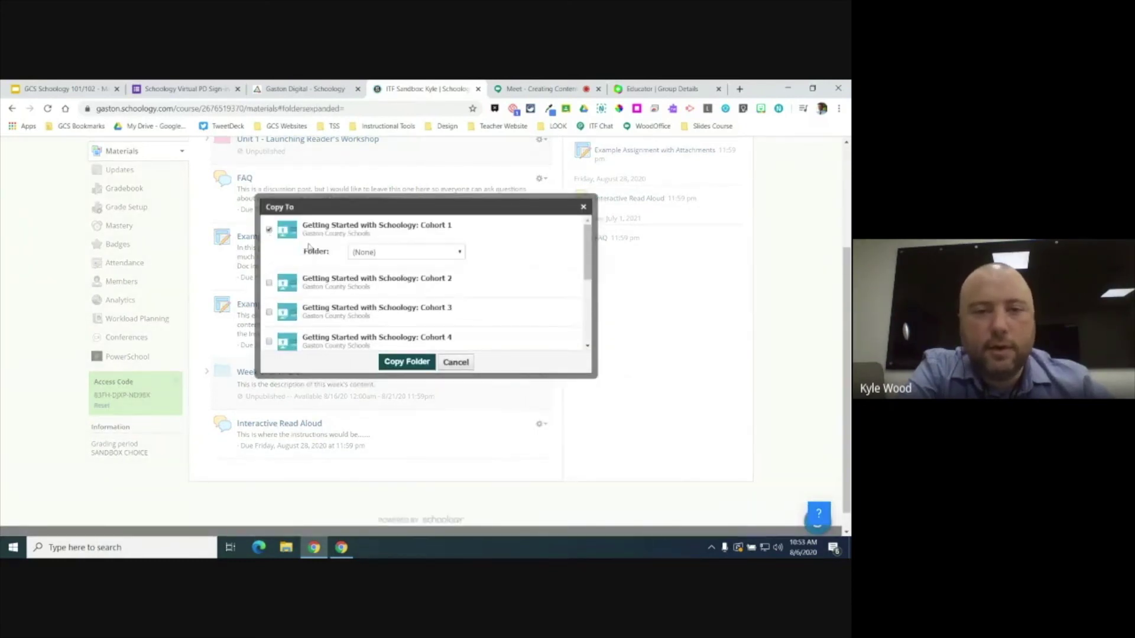
{"action": "left_click", "coordinate": [364, 255]}
{"action": "left_click", "coordinate": [362, 266]}
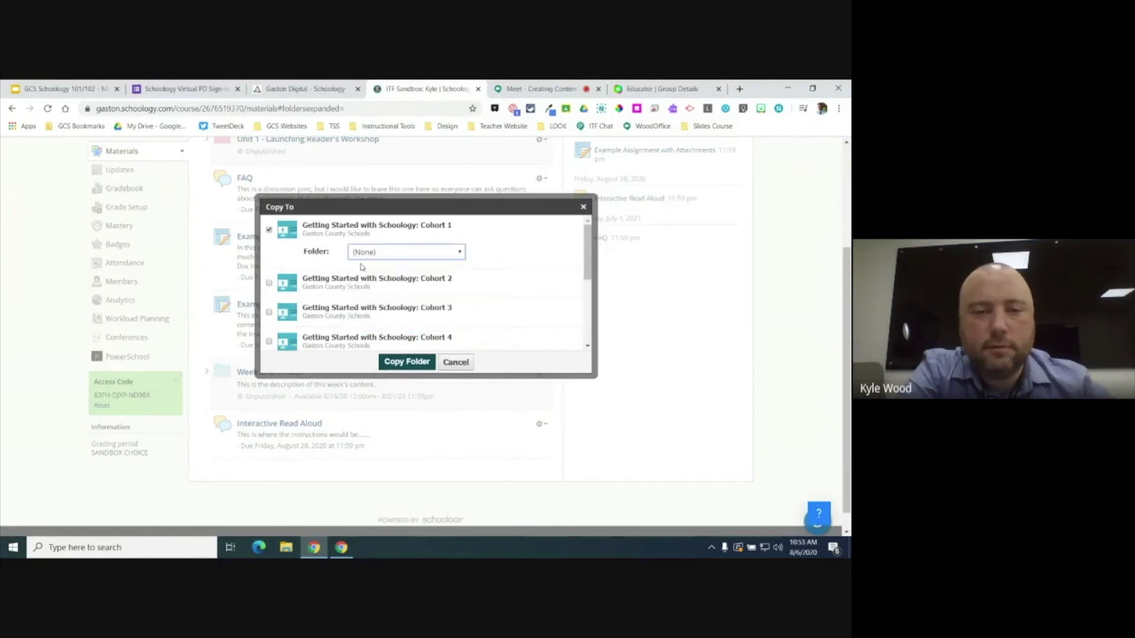
{"action": "left_click", "coordinate": [445, 363]}
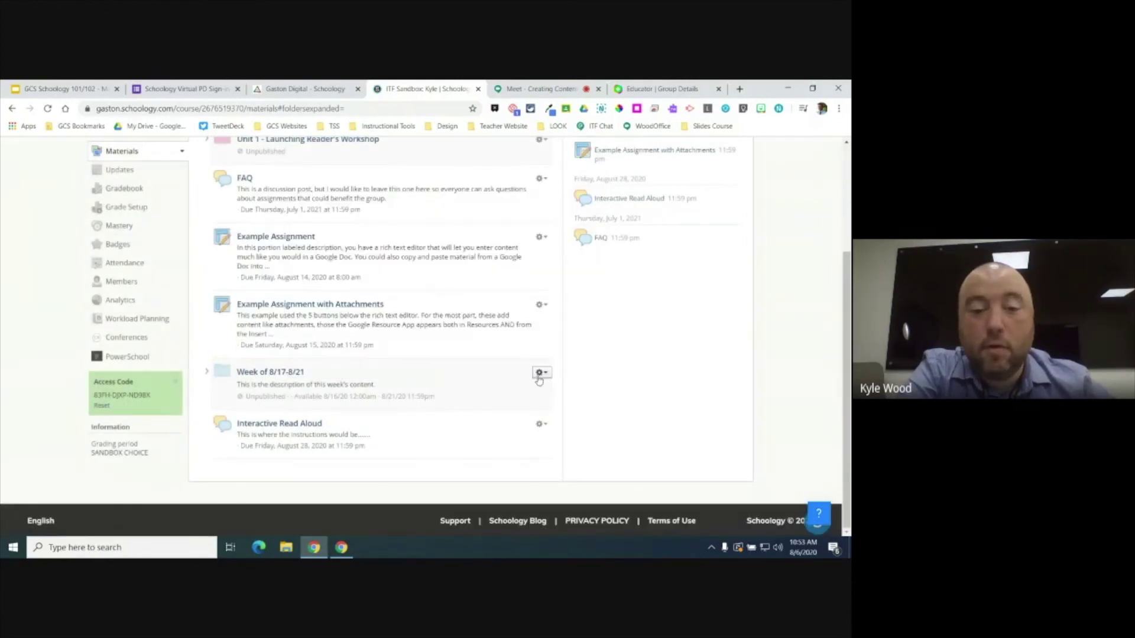
Step: Save a copy of the Week of 8/17-8/21 folder to resources in the Test group collection, with no subfolder
{"action": "left_click", "coordinate": [539, 376]}
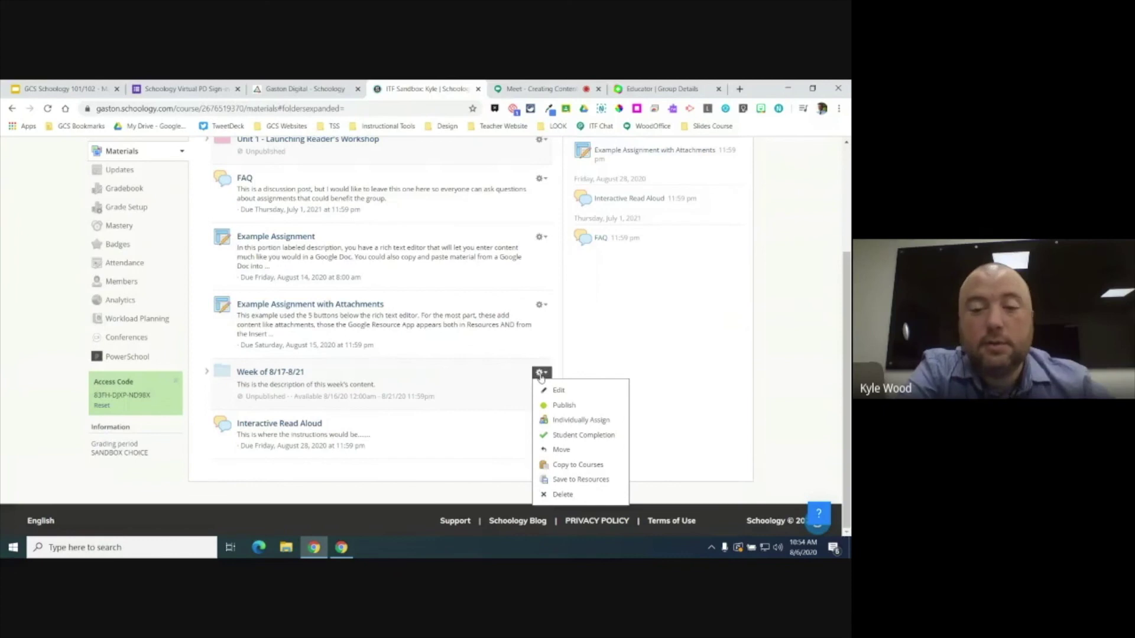
{"action": "left_click", "coordinate": [574, 482]}
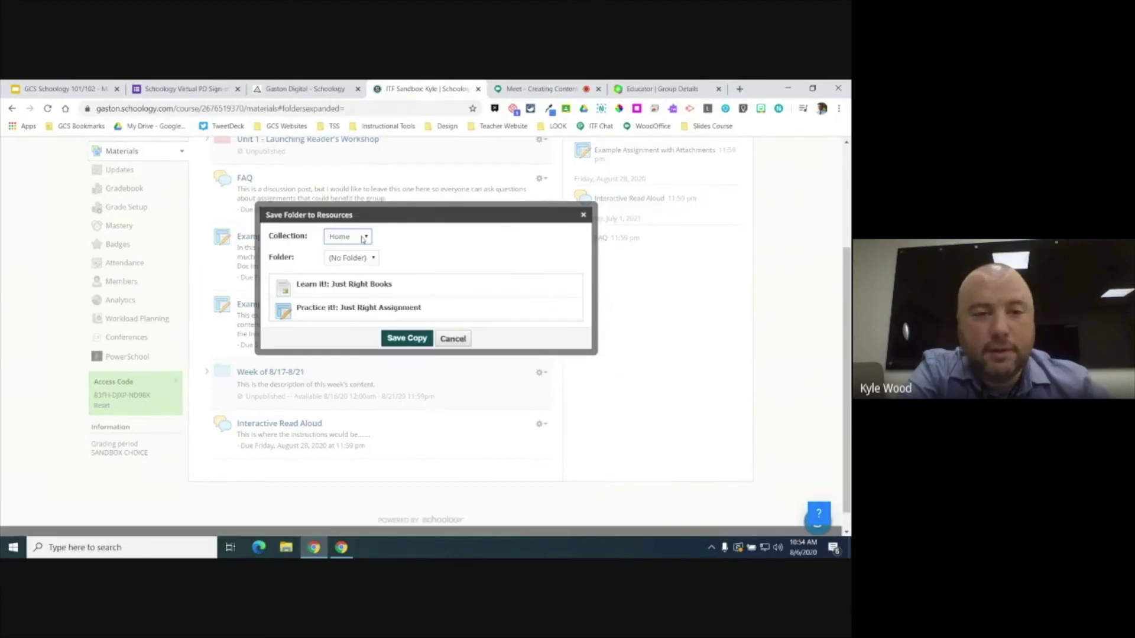
{"action": "left_click", "coordinate": [362, 237]}
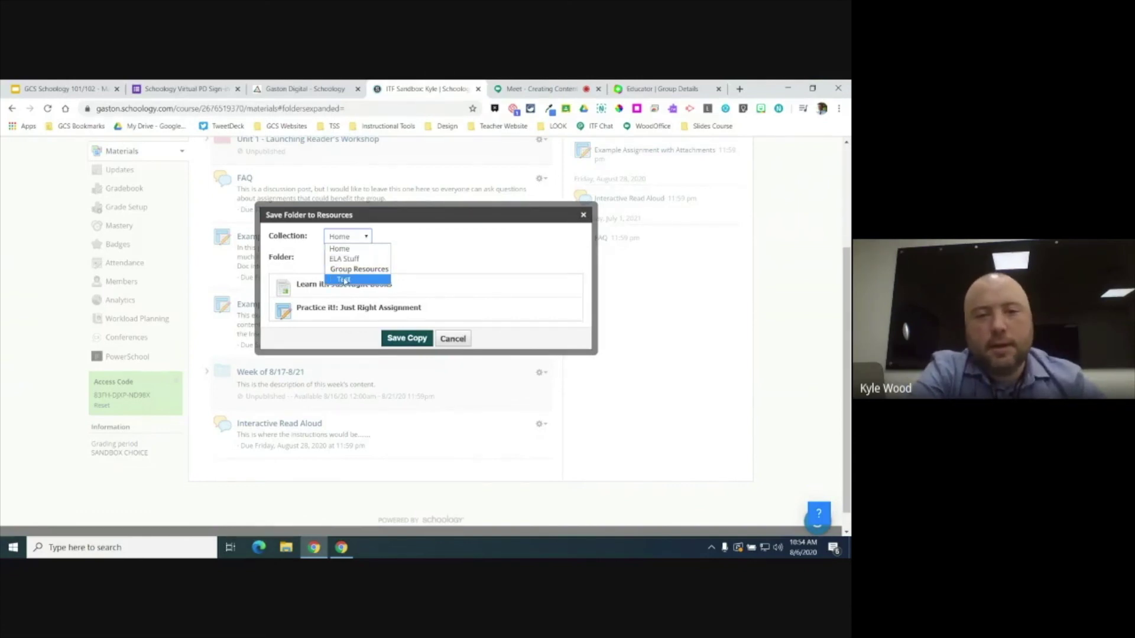
{"action": "left_click", "coordinate": [344, 280]}
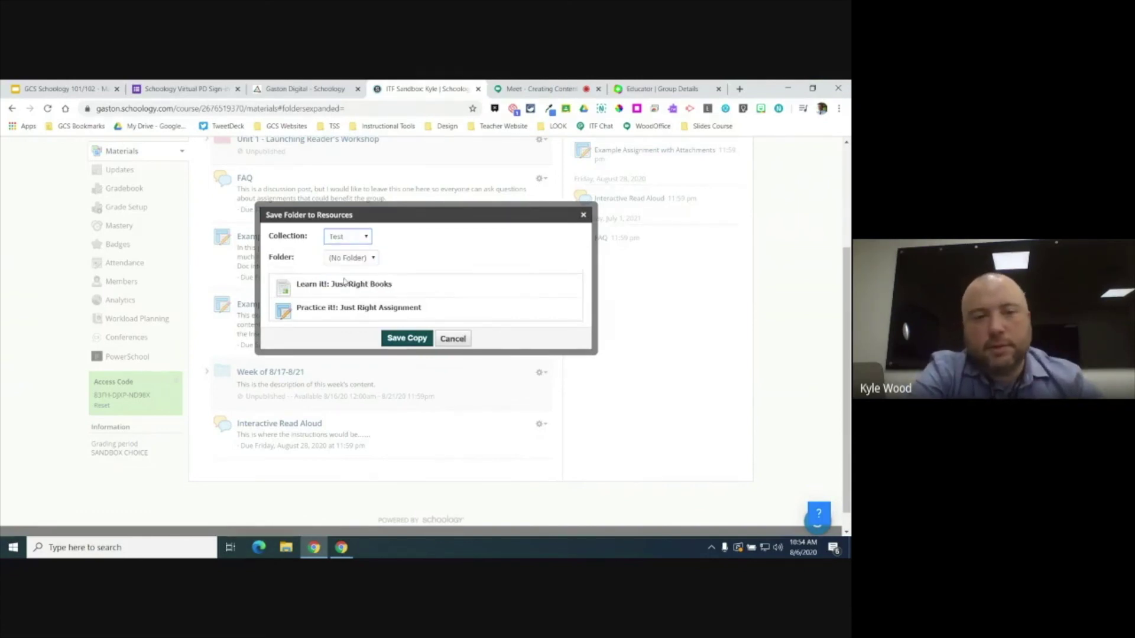
{"action": "left_click", "coordinate": [399, 339]}
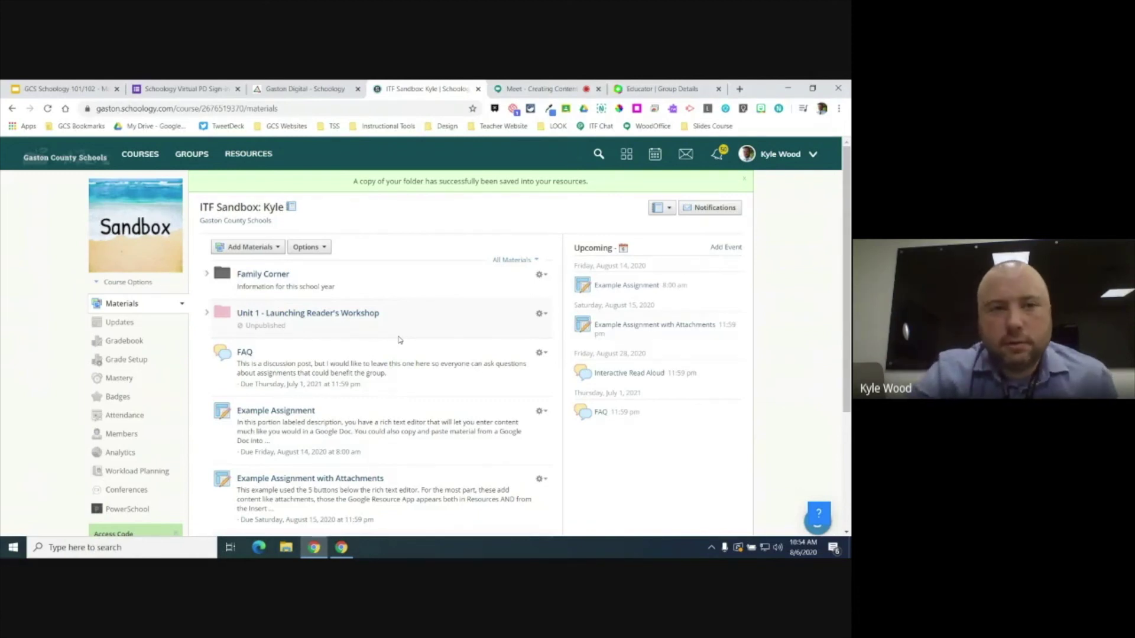
Step: Look through the resources: the personal ELA Stuff collection, public resources, the Test group collection and the resource apps, ending back in ELA Stuff
{"action": "left_click", "coordinate": [259, 160]}
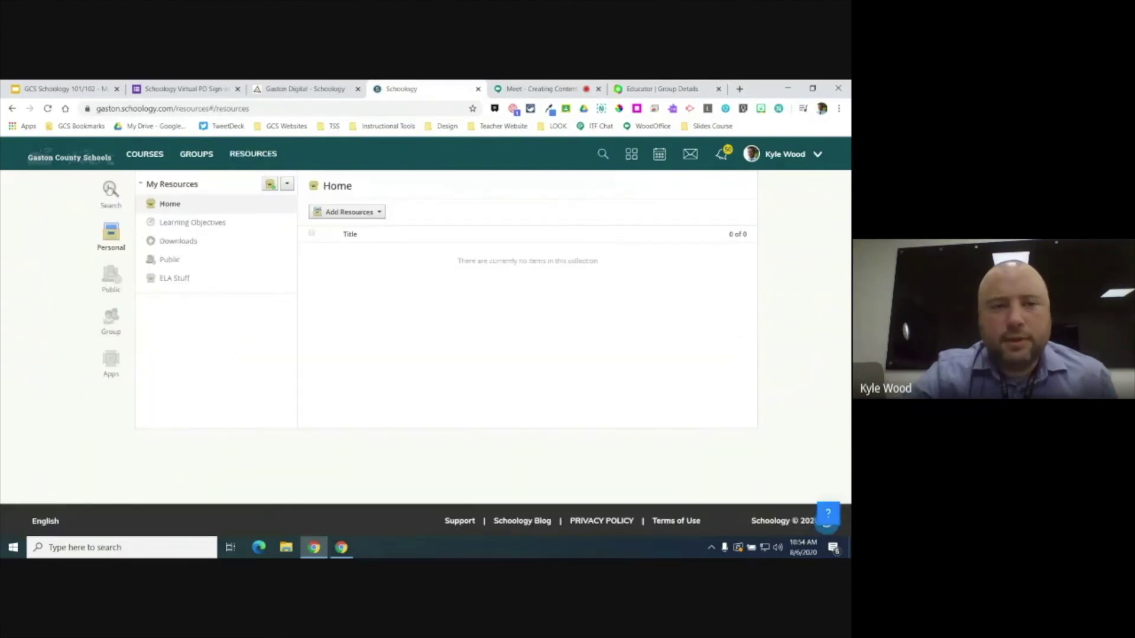
{"action": "left_click", "coordinate": [171, 288]}
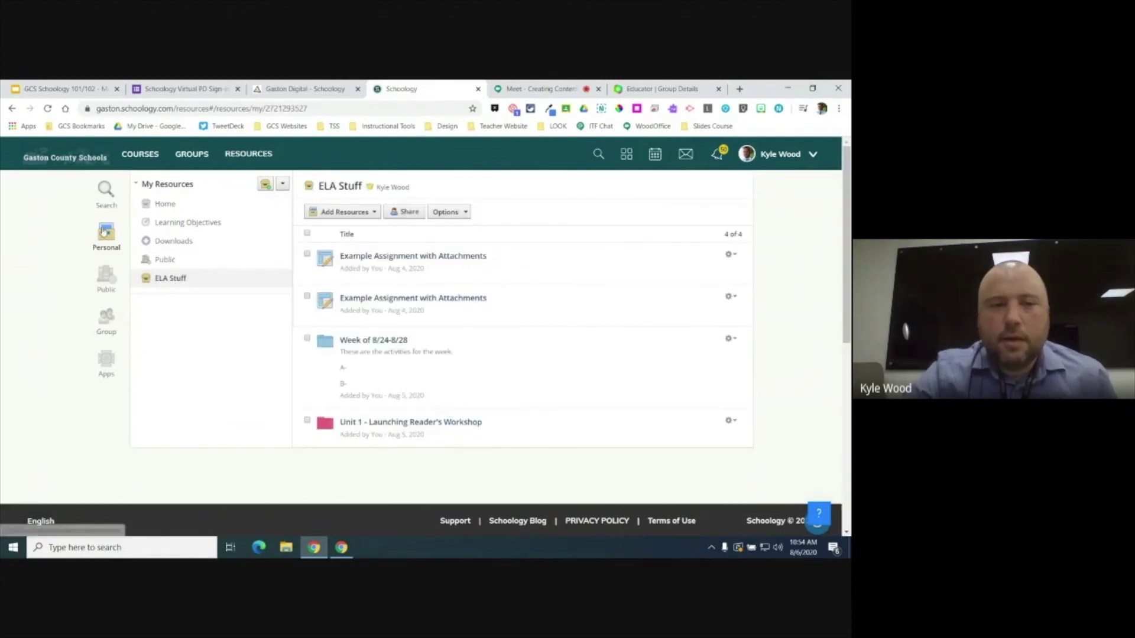
{"action": "left_click", "coordinate": [106, 276]}
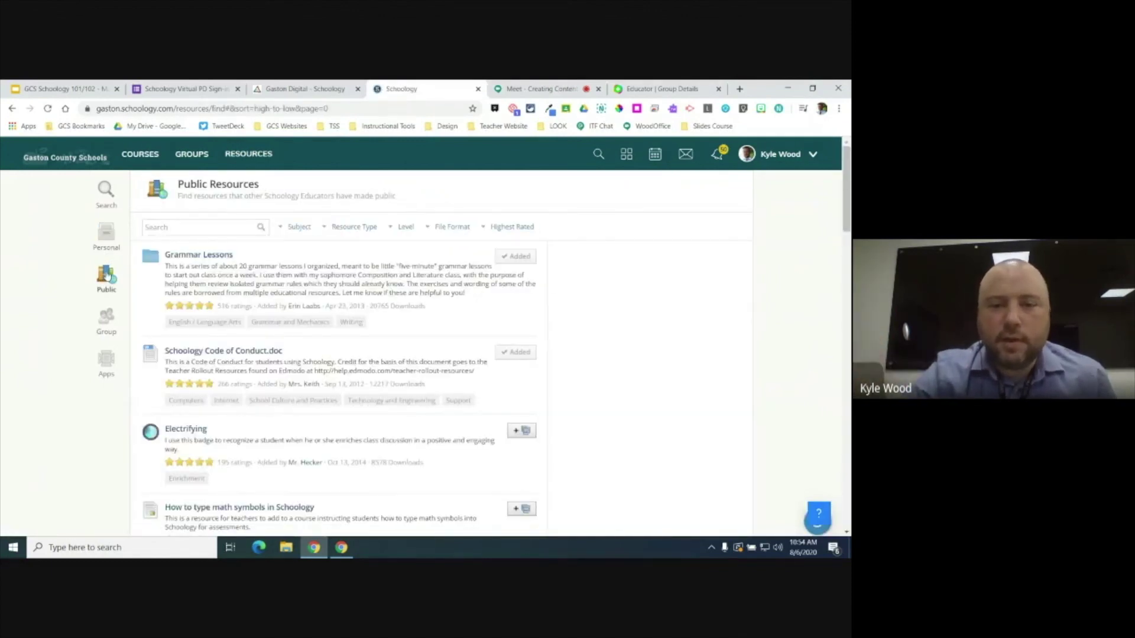
{"action": "left_click", "coordinate": [103, 330]}
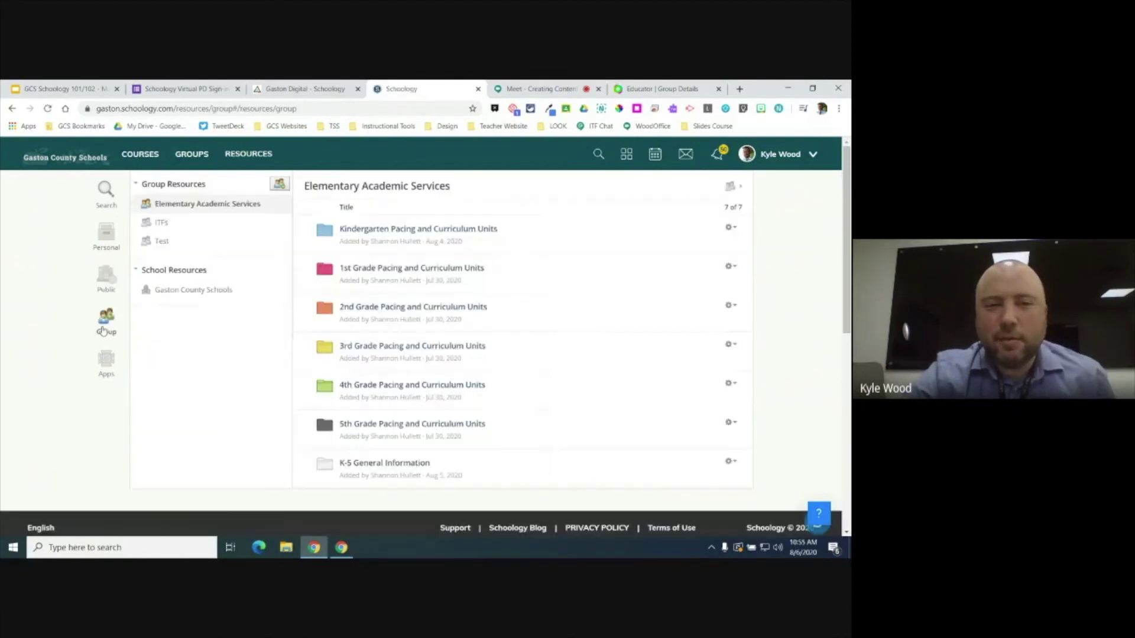
{"action": "left_click", "coordinate": [161, 240]}
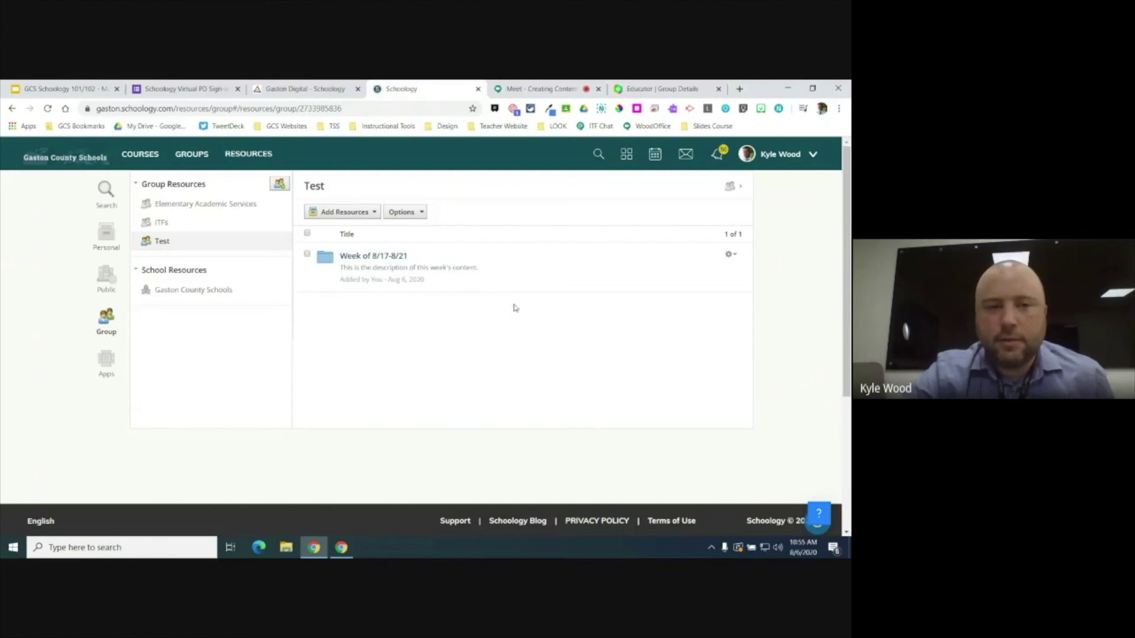
{"action": "left_click", "coordinate": [110, 359]}
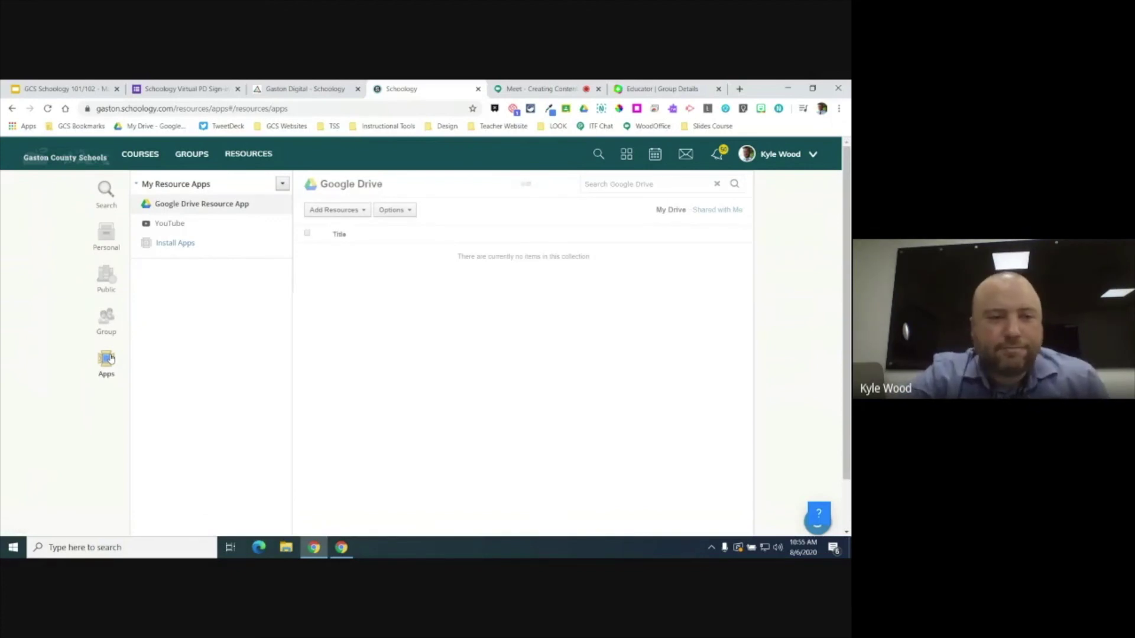
{"action": "left_click", "coordinate": [106, 235]}
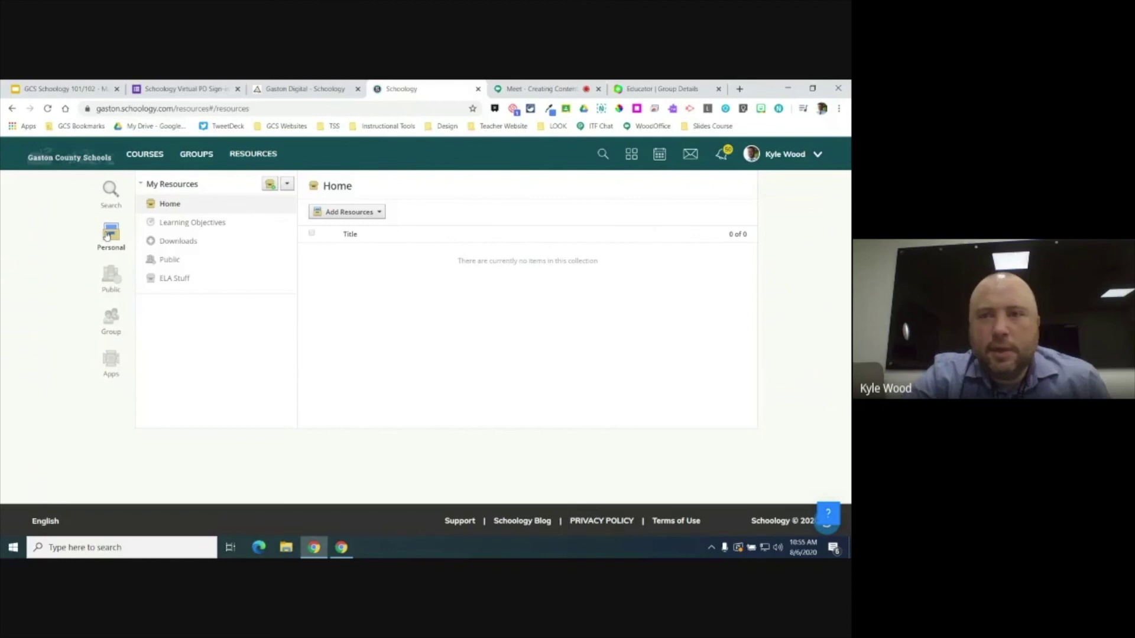
{"action": "left_click", "coordinate": [178, 284]}
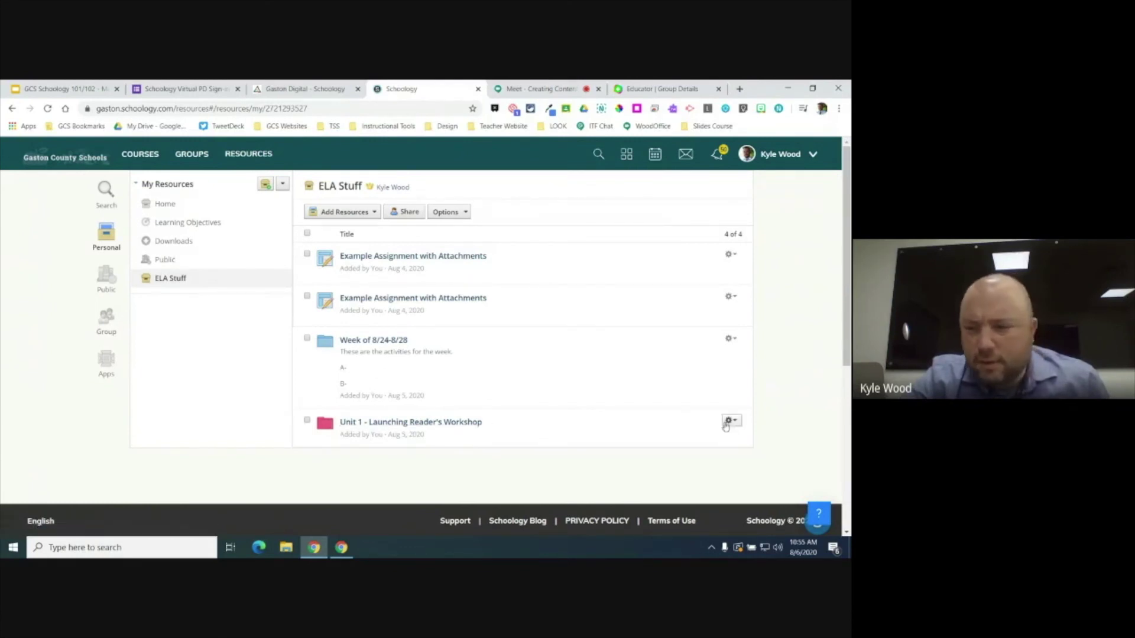
{"action": "left_click", "coordinate": [731, 421]}
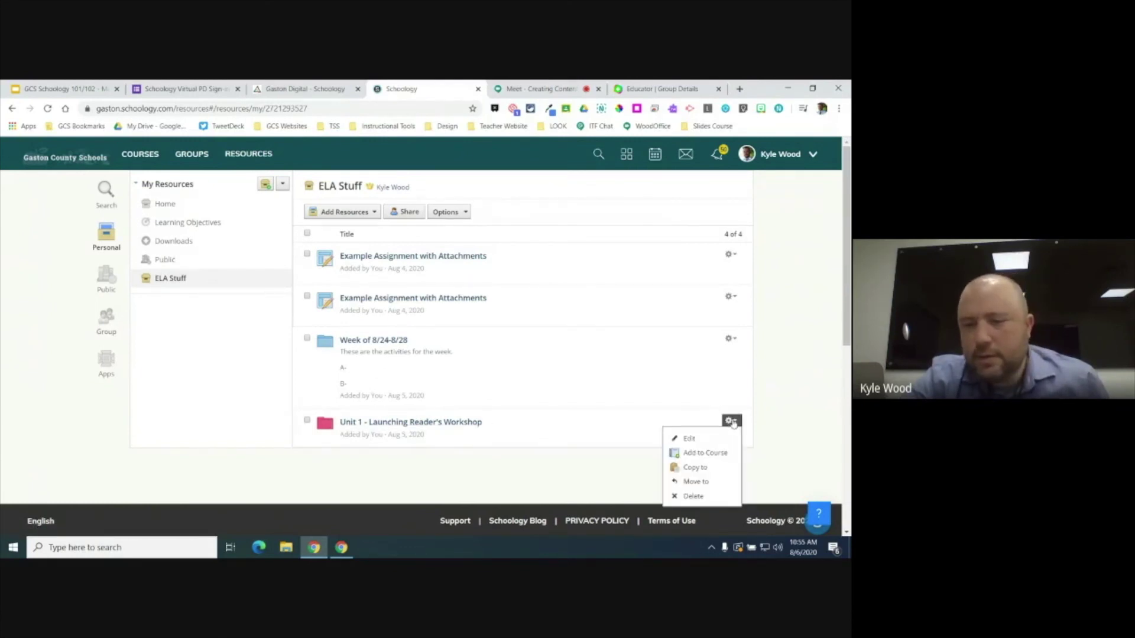
{"action": "left_click", "coordinate": [706, 457]}
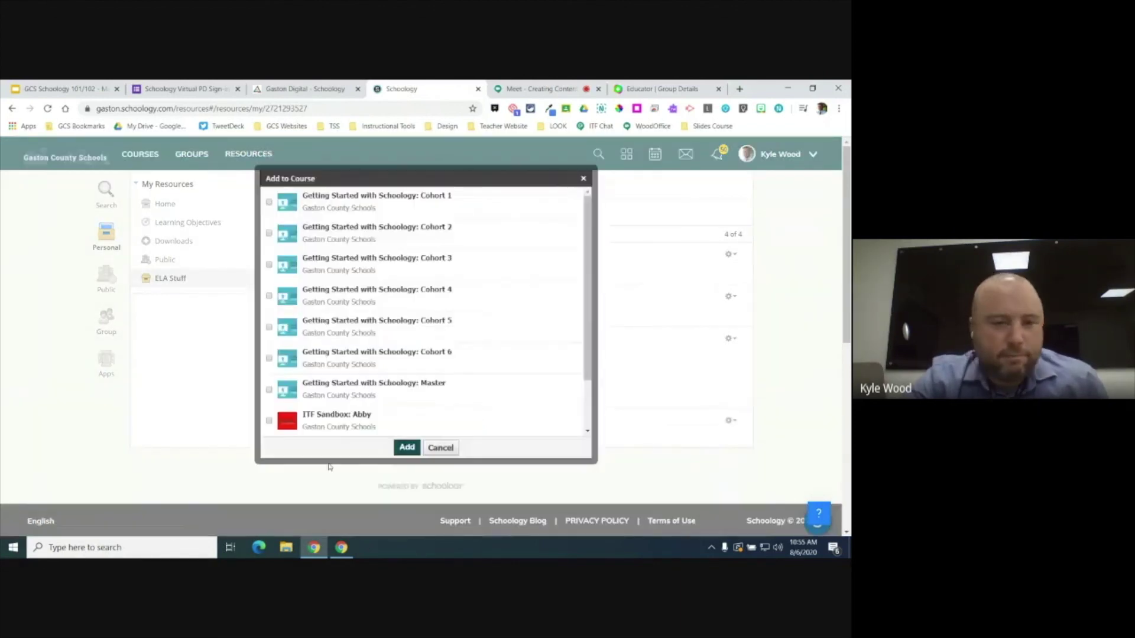
{"action": "left_click", "coordinate": [439, 448]}
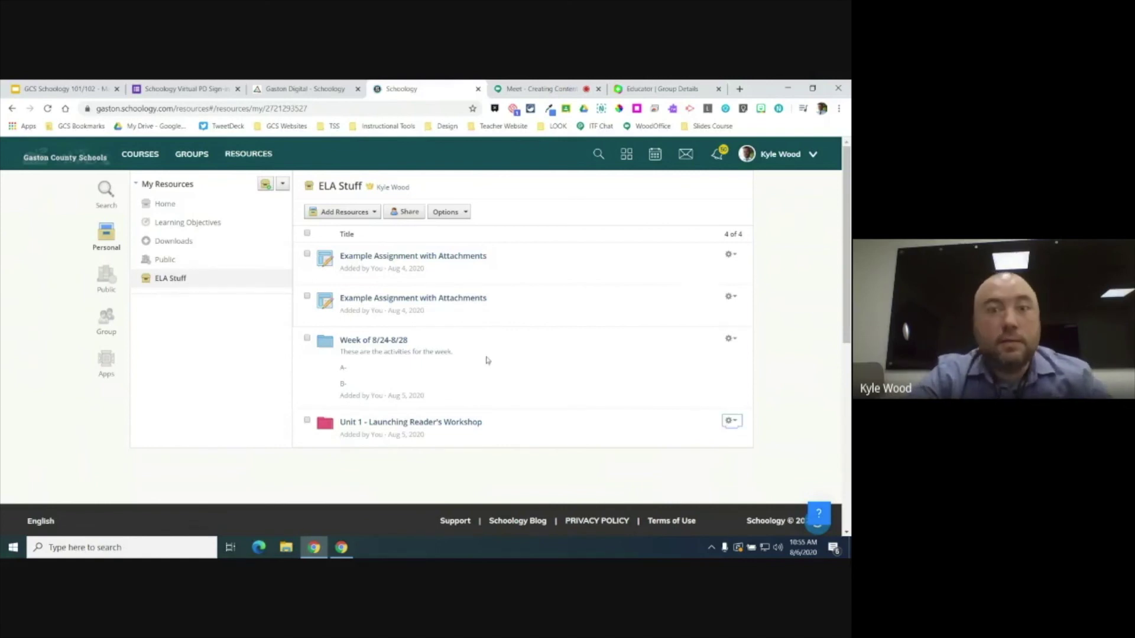
Step: Check the sharing settings of the ELA Stuff collection by searching for a colleague by surname within Belmont Central Elementary, and close without adding anyone
{"action": "left_click", "coordinate": [402, 213]}
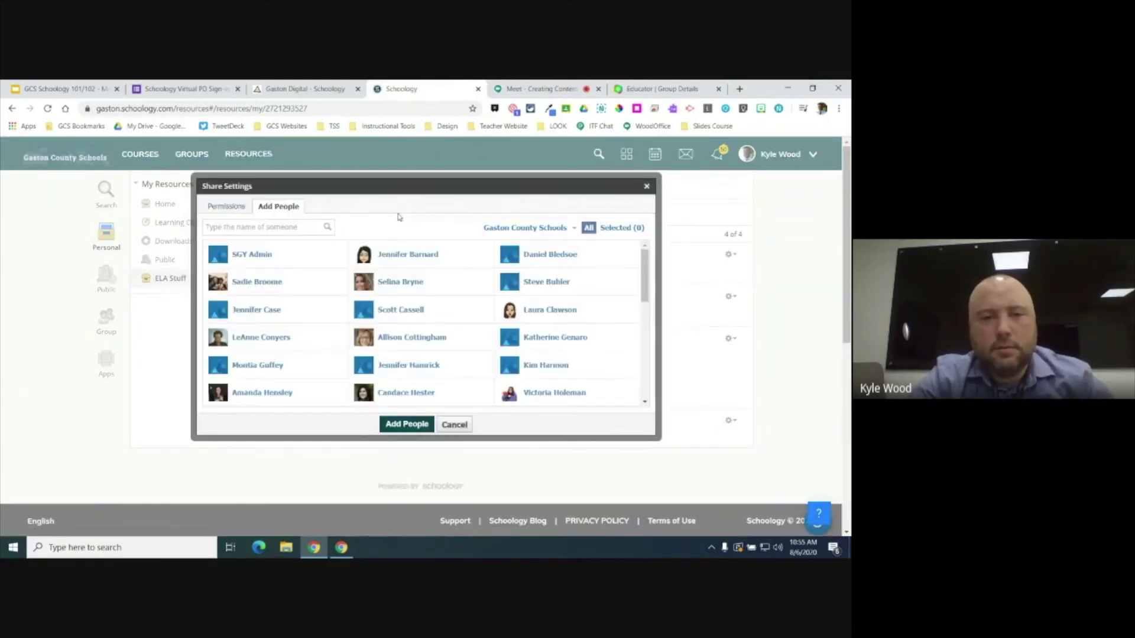
{"action": "left_click", "coordinate": [259, 228]}
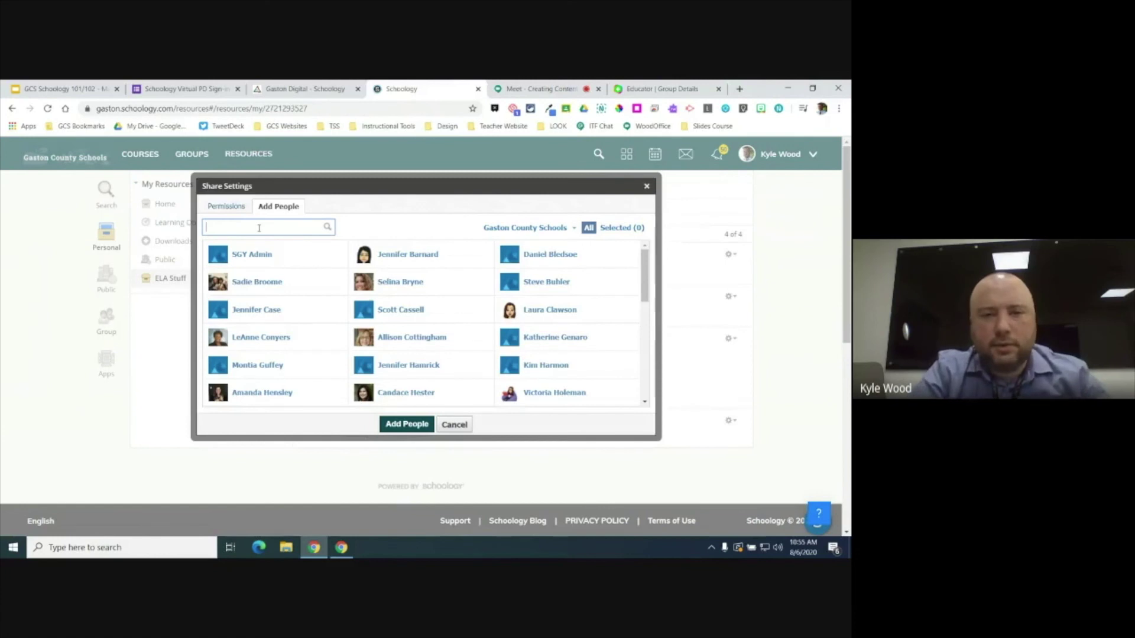
{"action": "left_click", "coordinate": [524, 226]}
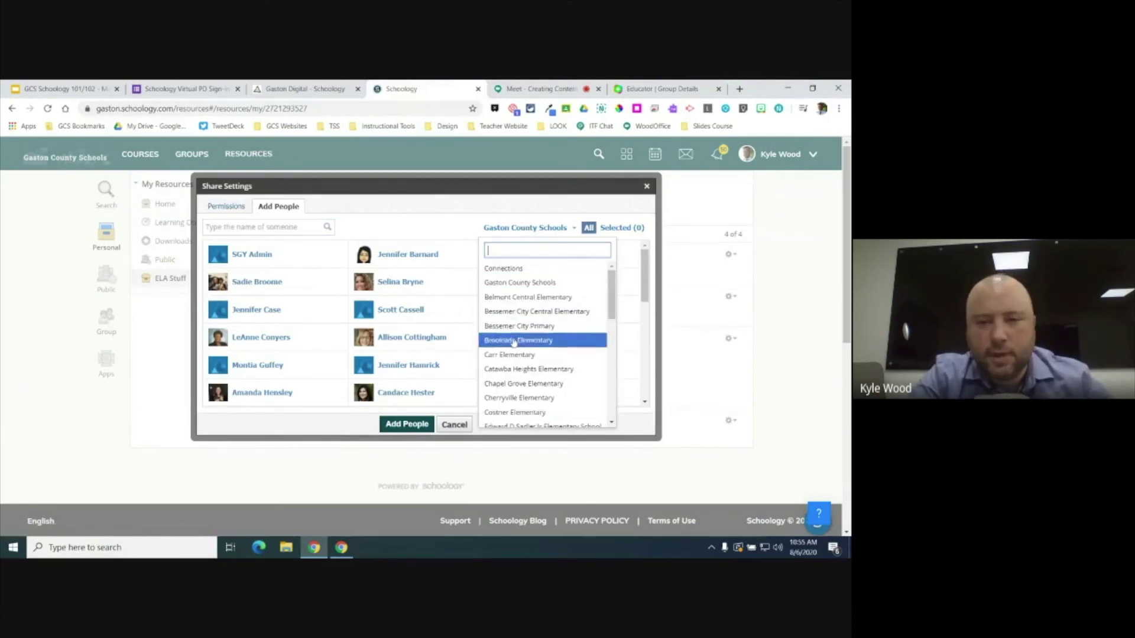
{"action": "left_click", "coordinate": [513, 297]}
{"action": "left_click", "coordinate": [267, 230]}
{"action": "type", "text": "hamam"}
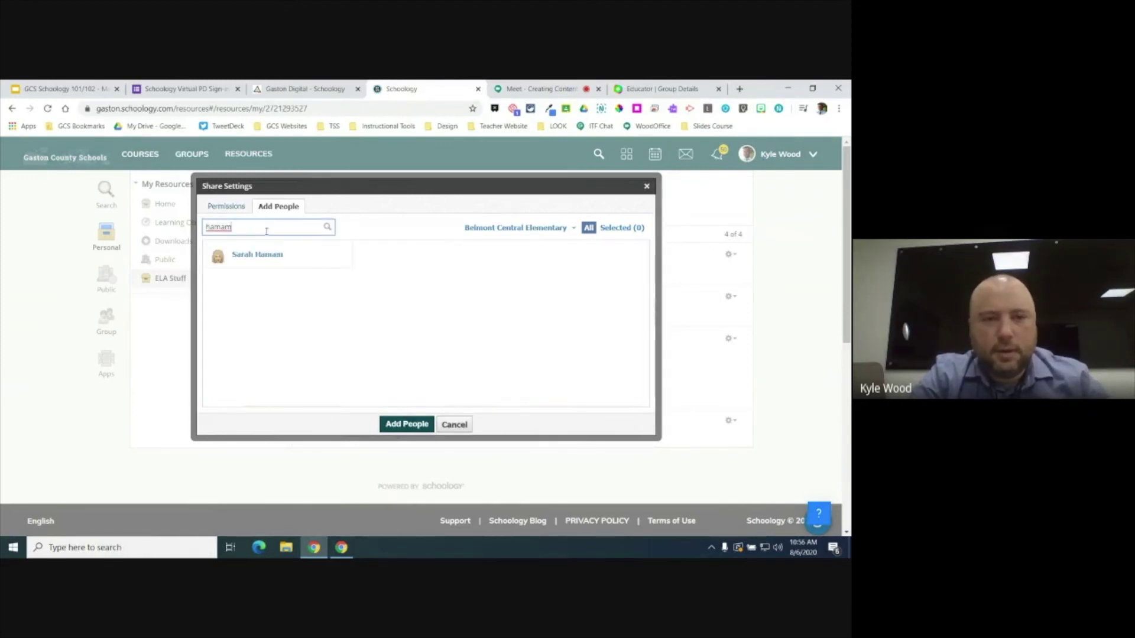
{"action": "left_click", "coordinate": [454, 425]}
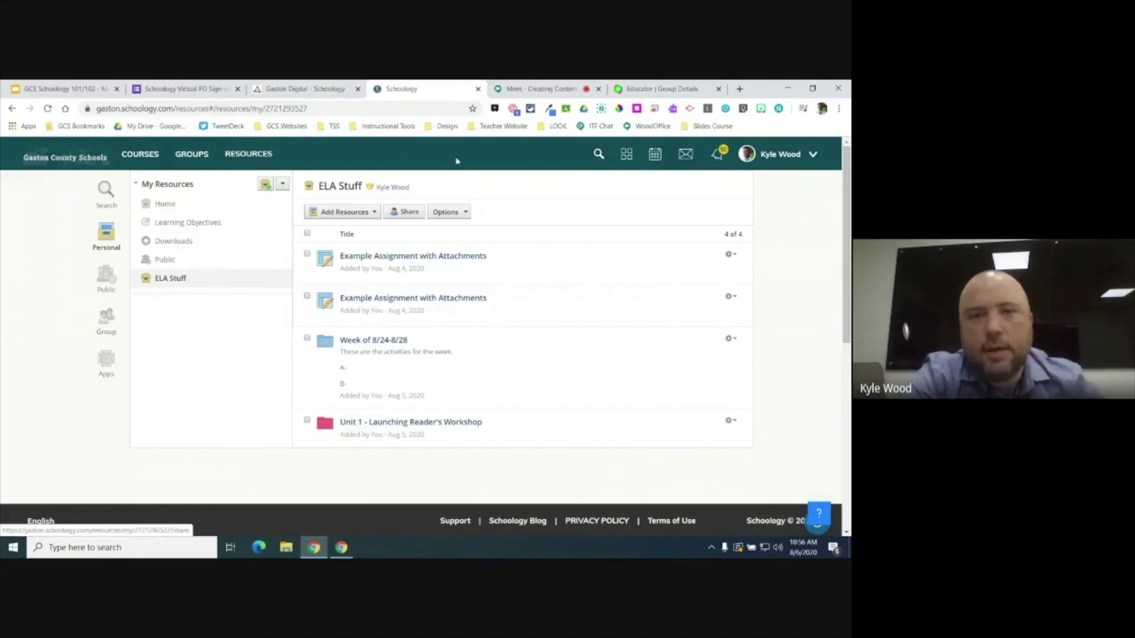
Step: Switch to the Google Meet call and read the chat for participants' questions
{"action": "left_click", "coordinate": [522, 87]}
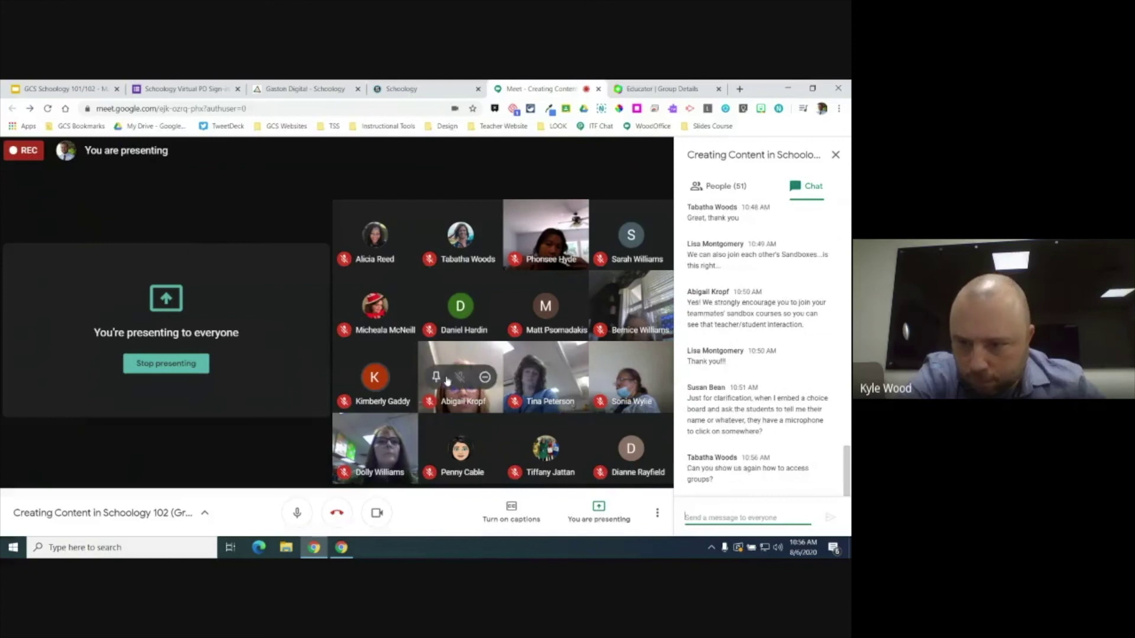
{"action": "left_click", "coordinate": [717, 518]}
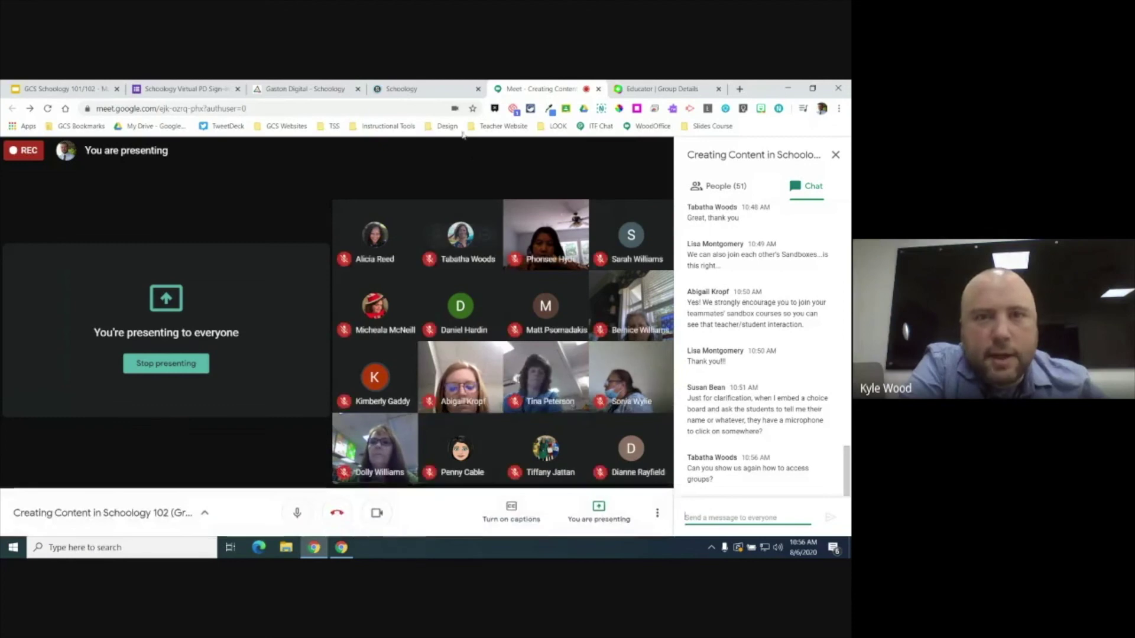
Step: Switch back to Schoology, look through the group resources, the My Groups page and the course list, and return to the Google Meet chat
{"action": "left_click", "coordinate": [402, 89]}
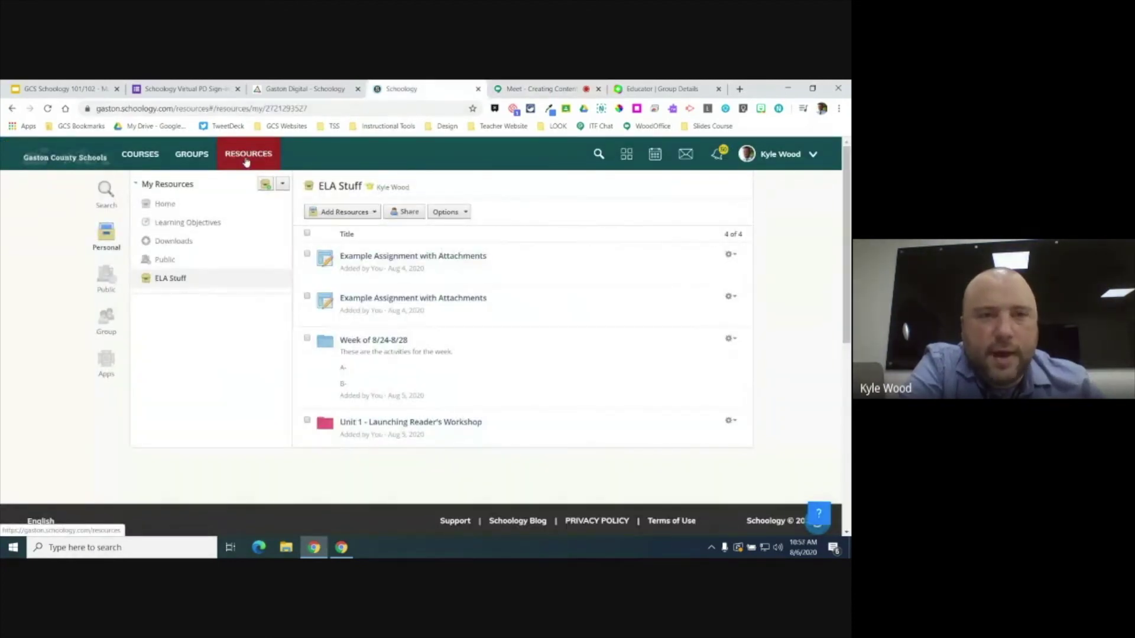
{"action": "left_click", "coordinate": [108, 319]}
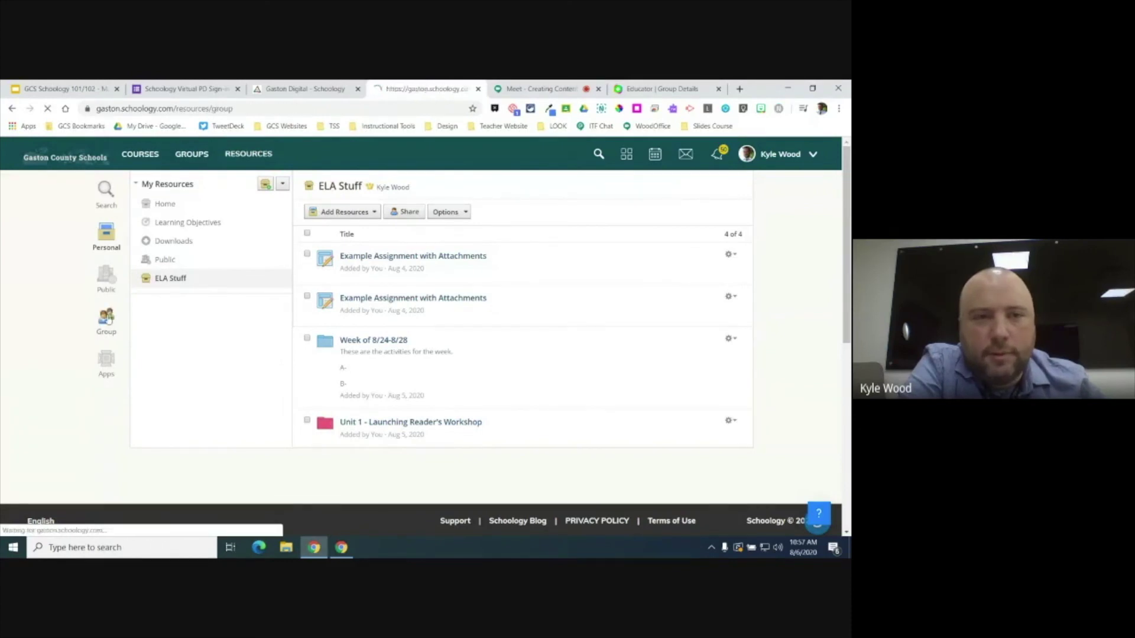
{"action": "left_click", "coordinate": [192, 164]}
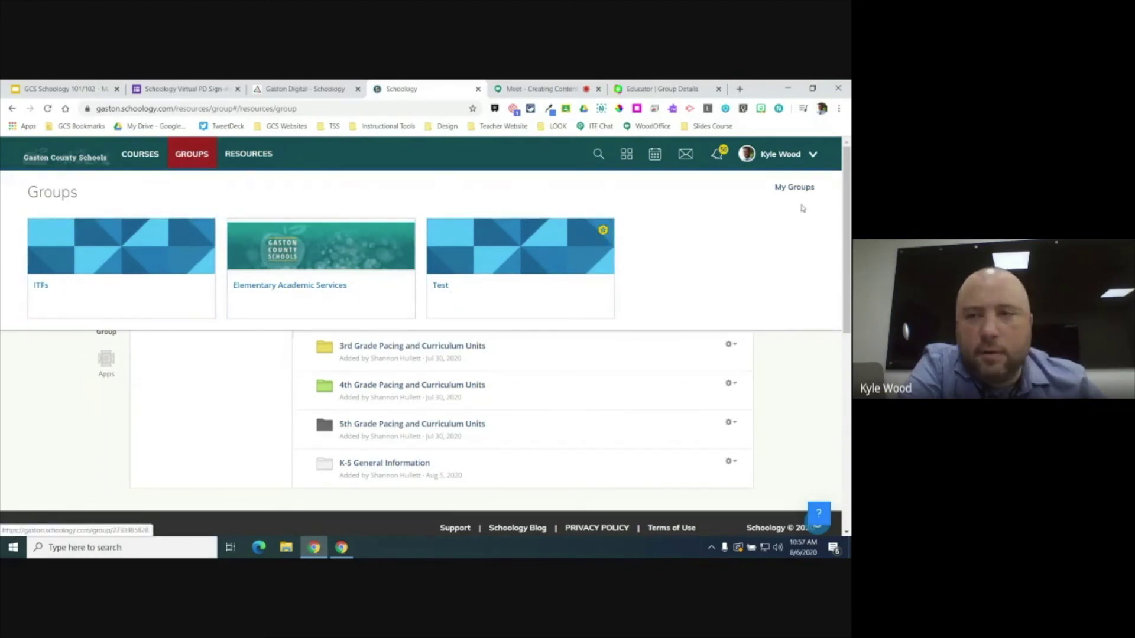
{"action": "left_click", "coordinate": [785, 188]}
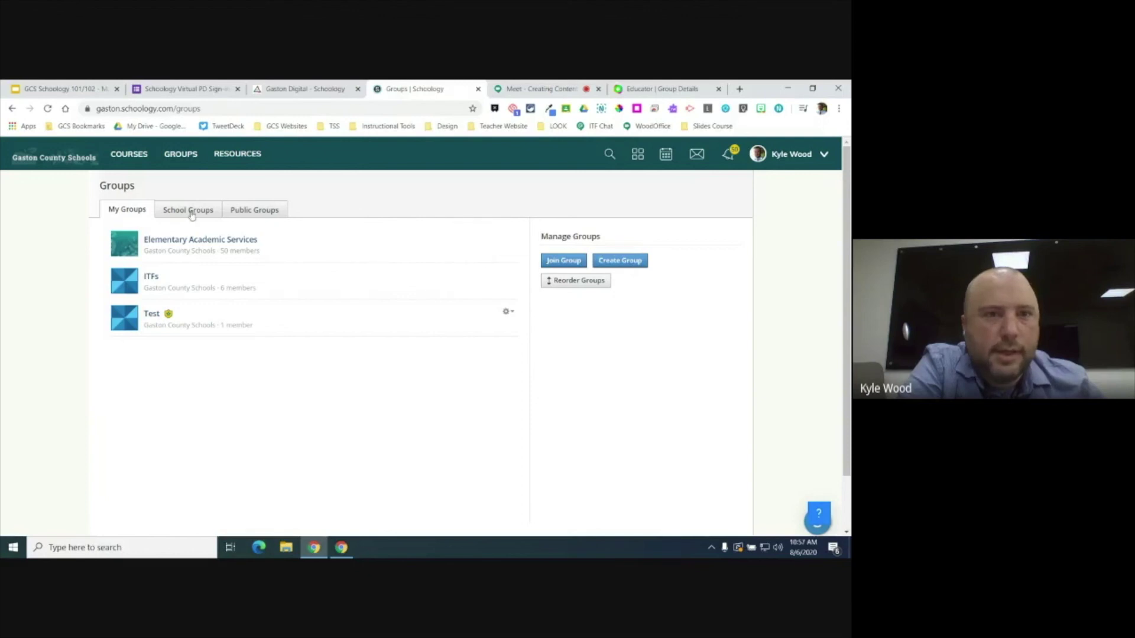
{"action": "left_click", "coordinate": [138, 167]}
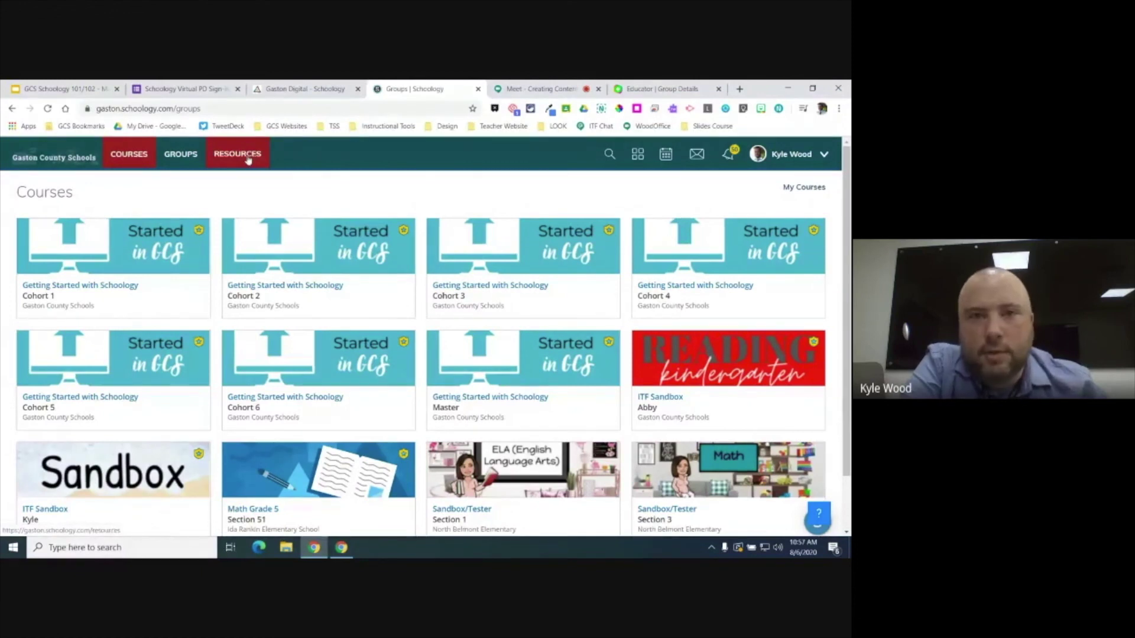
{"action": "left_click", "coordinate": [516, 90]}
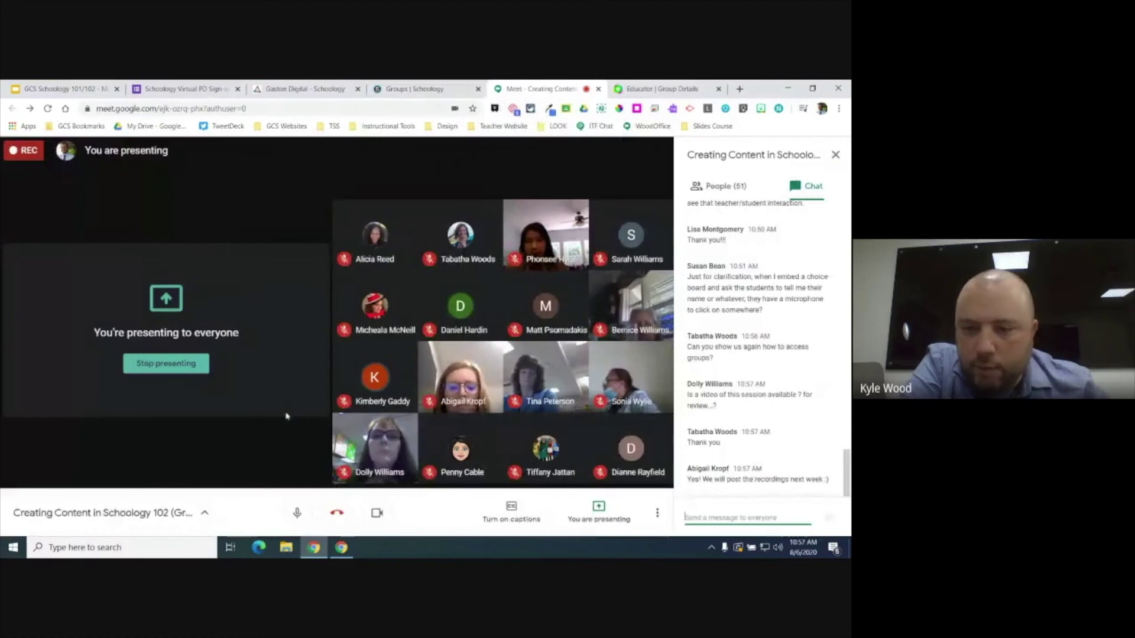